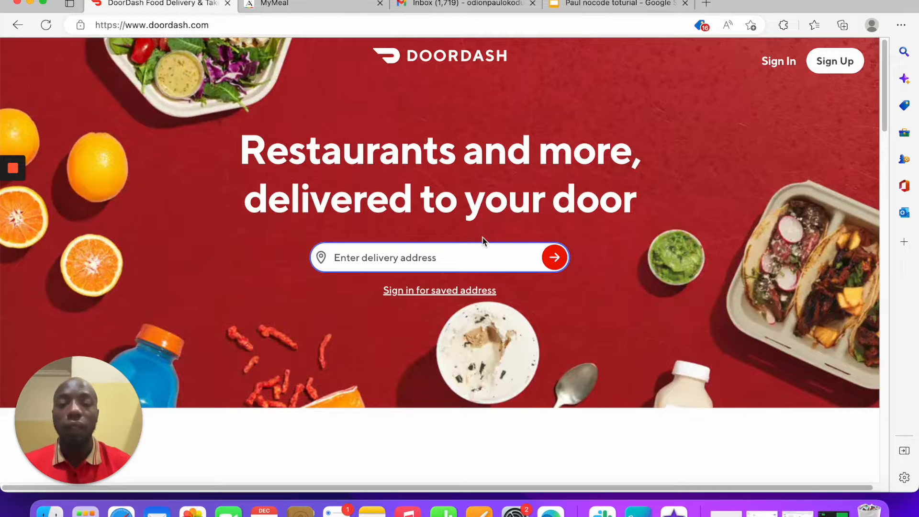
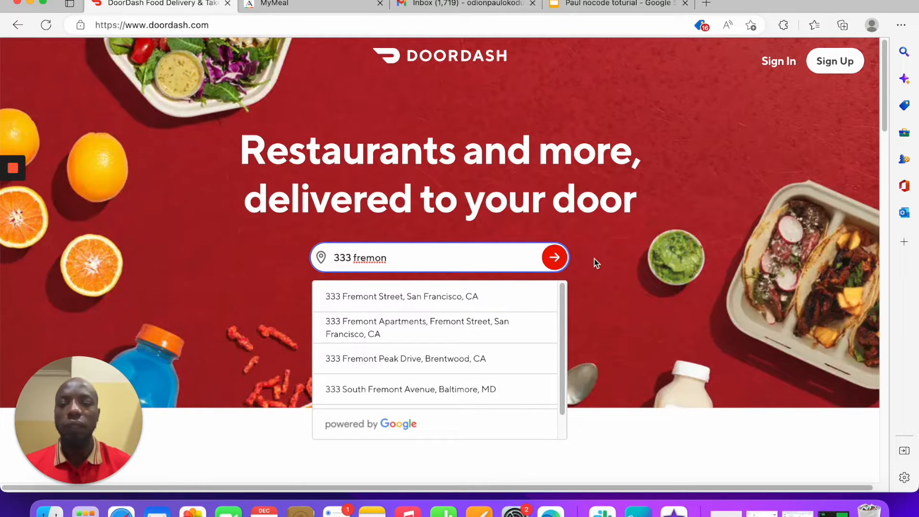
pyautogui.click(440, 297)
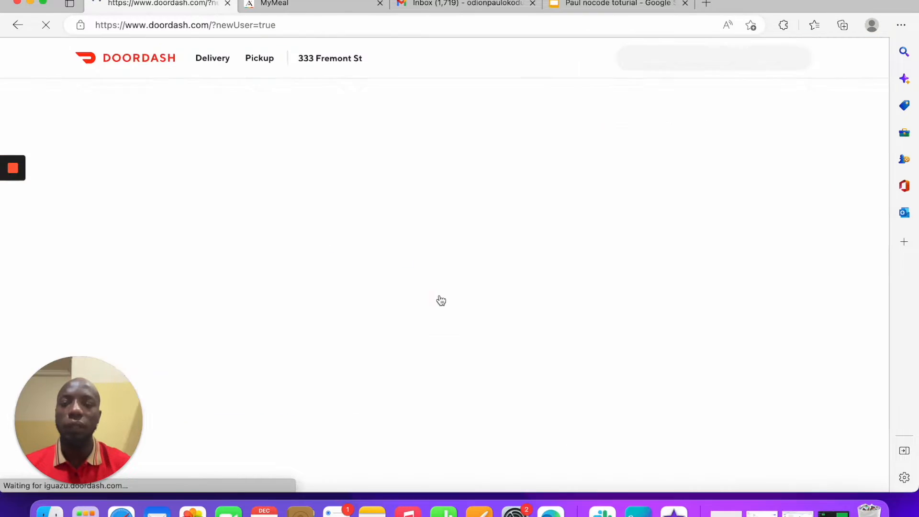
# Step: Browse the nearby restaurant listings, then return to the Adalo app builder
pyautogui.scroll(-10, 440, 298)
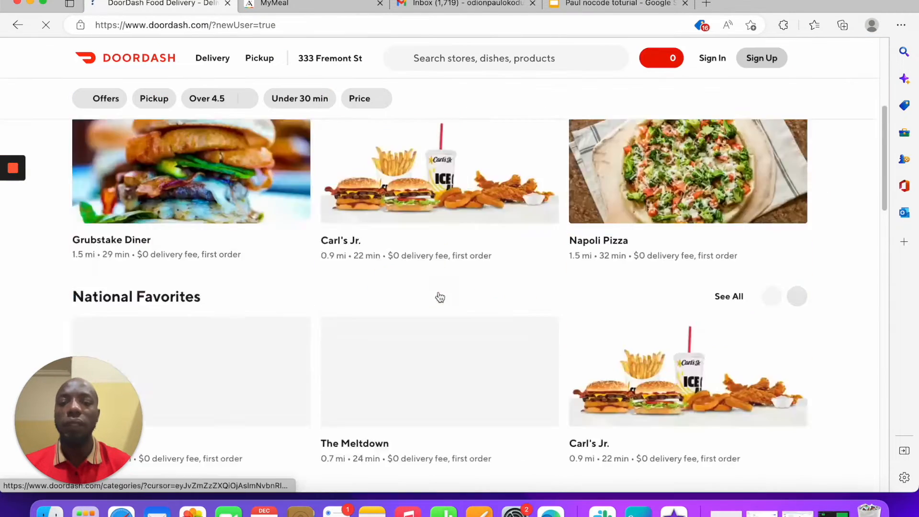
pyautogui.scroll(7, 437, 295)
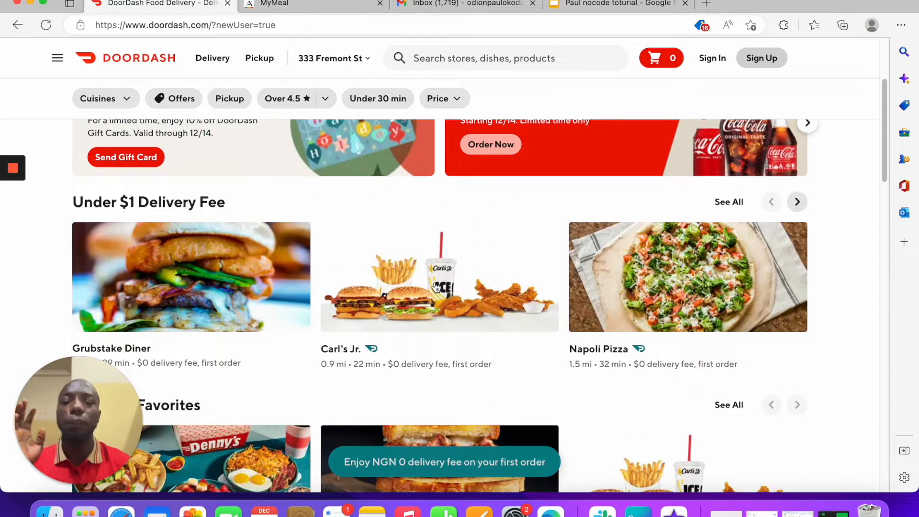
pyautogui.scroll(-2, 435, 287)
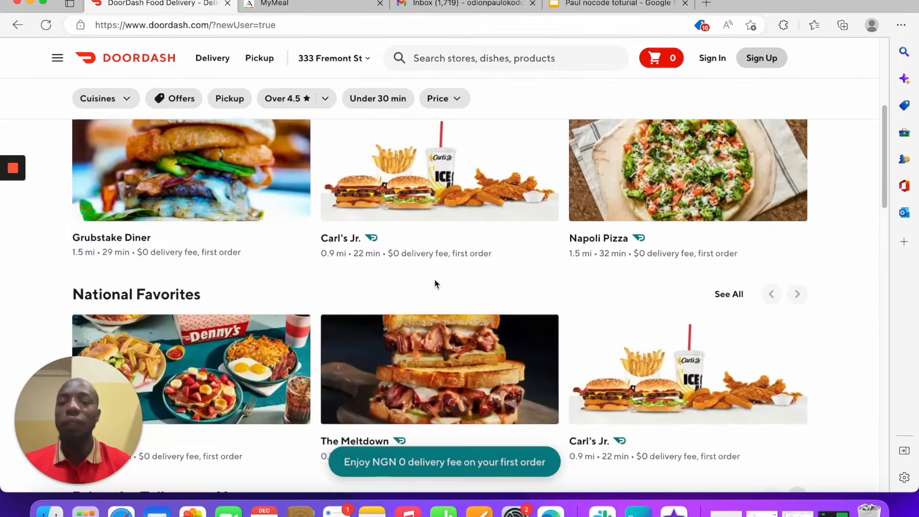
pyautogui.scroll(5, 435, 284)
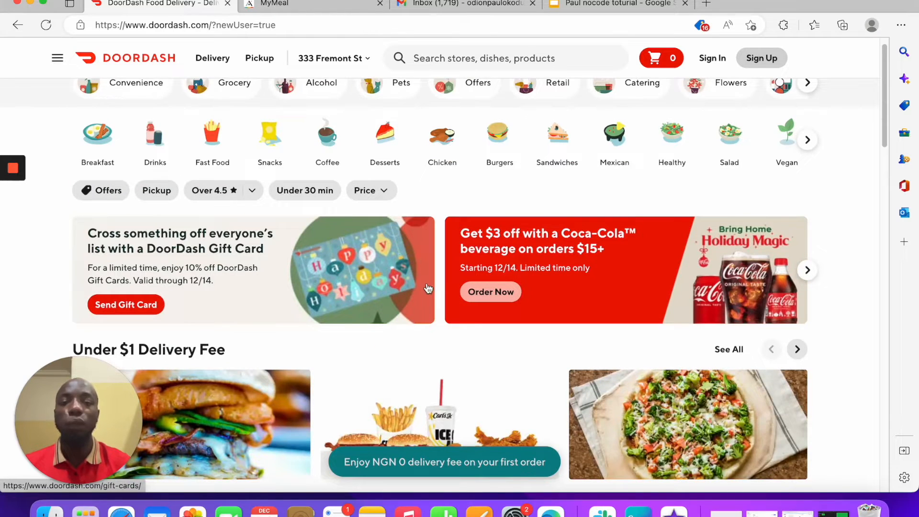
pyautogui.scroll(-5, 445, 296)
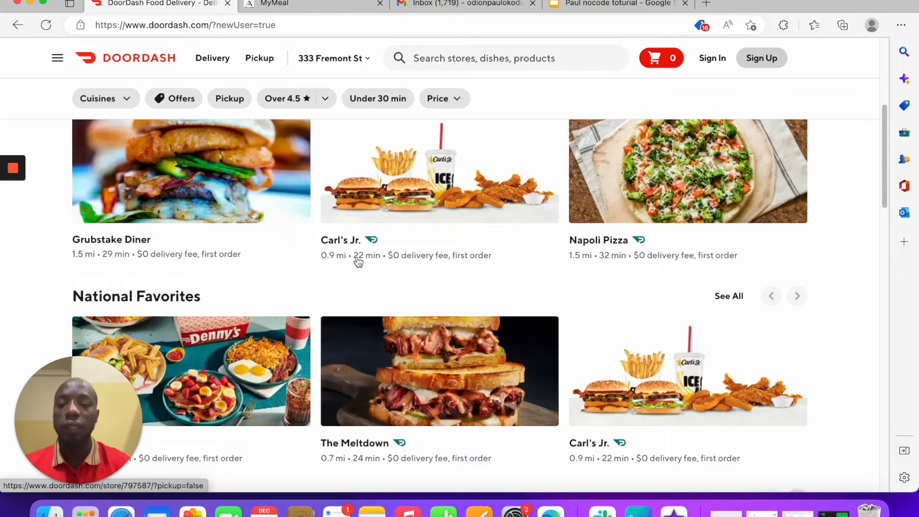
pyautogui.scroll(-5, 383, 274)
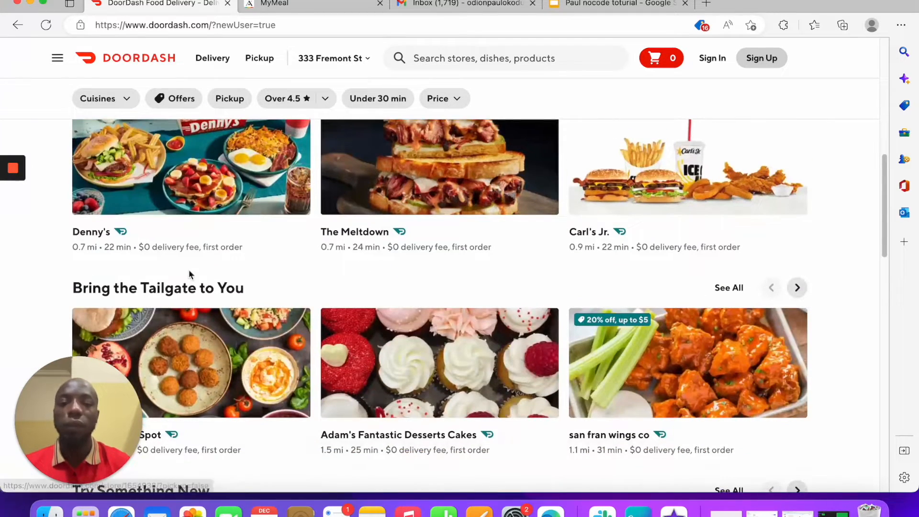
pyautogui.scroll(-8, 364, 275)
pyautogui.scroll(15, 365, 276)
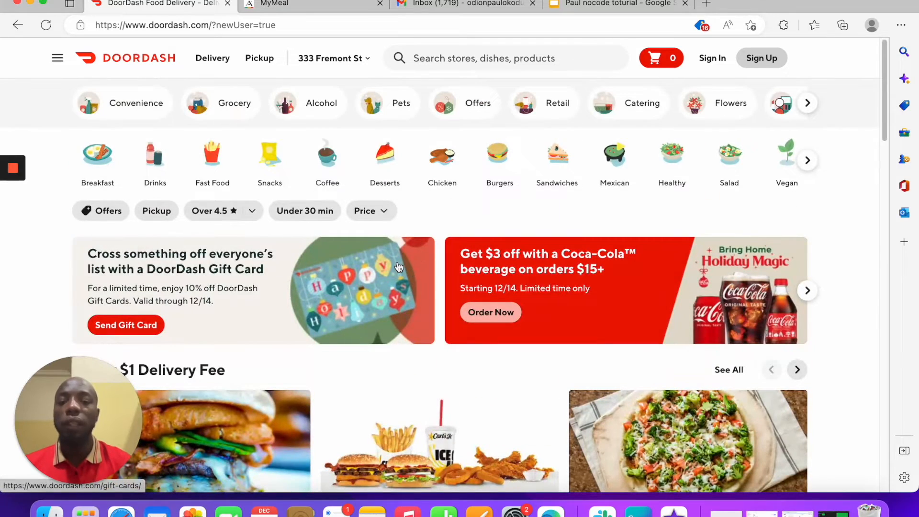
pyautogui.scroll(-8, 382, 278)
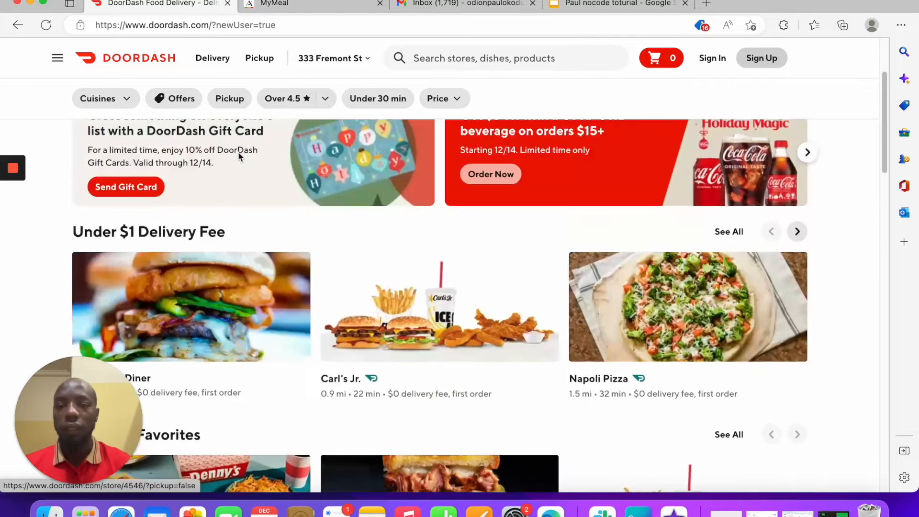
pyautogui.scroll(5, 237, 152)
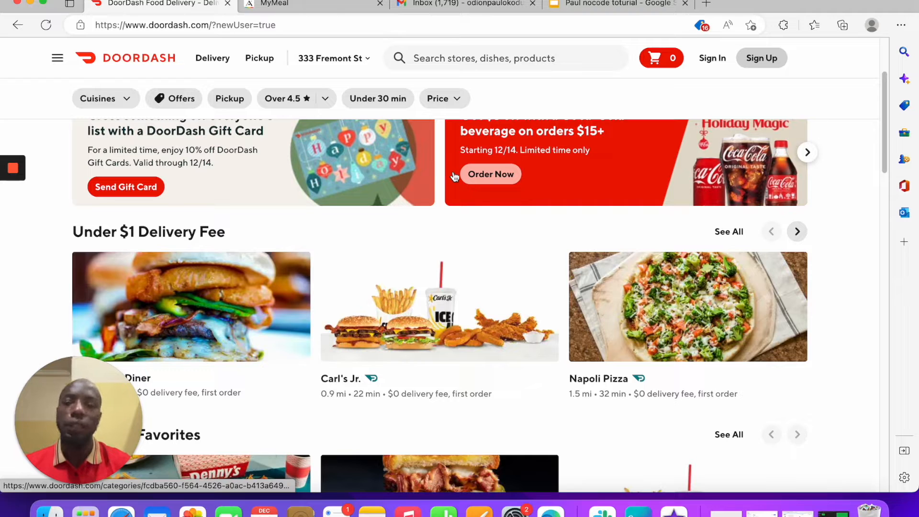
pyautogui.click(604, 5)
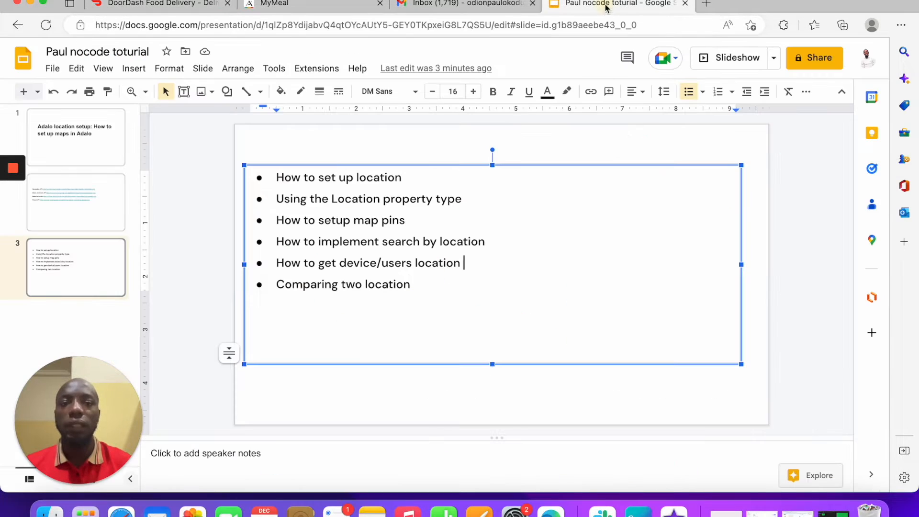
pyautogui.click(314, 3)
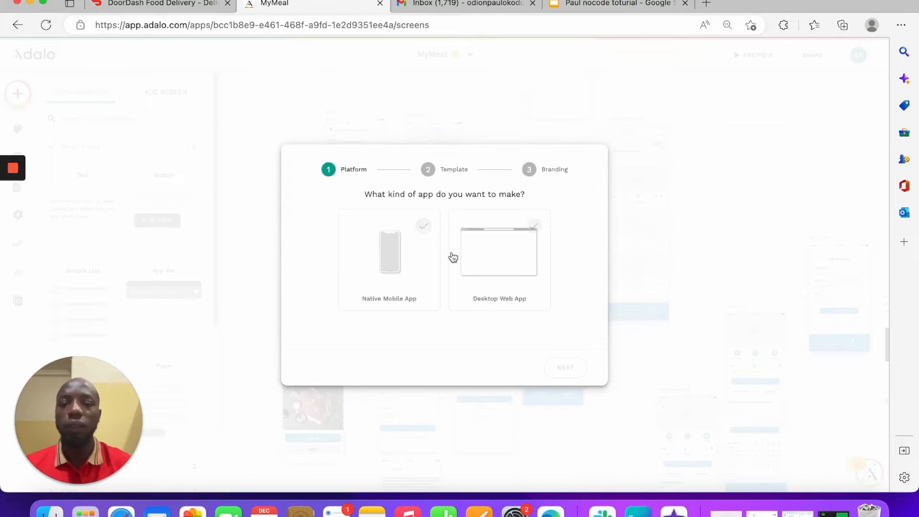
# Step: Create a Native Mobile App from the Ordering template named 'Adalo Location setup'
pyautogui.click(404, 267)
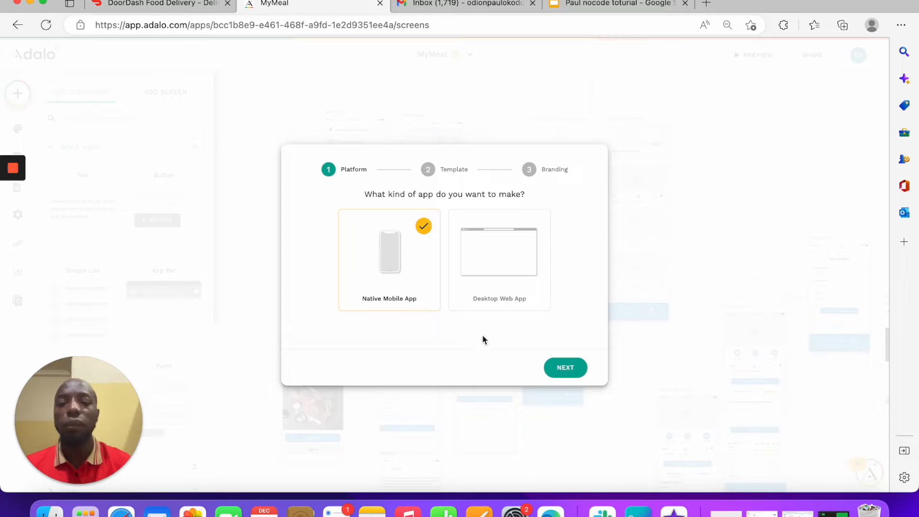
pyautogui.click(580, 368)
pyautogui.scroll(-3, 447, 226)
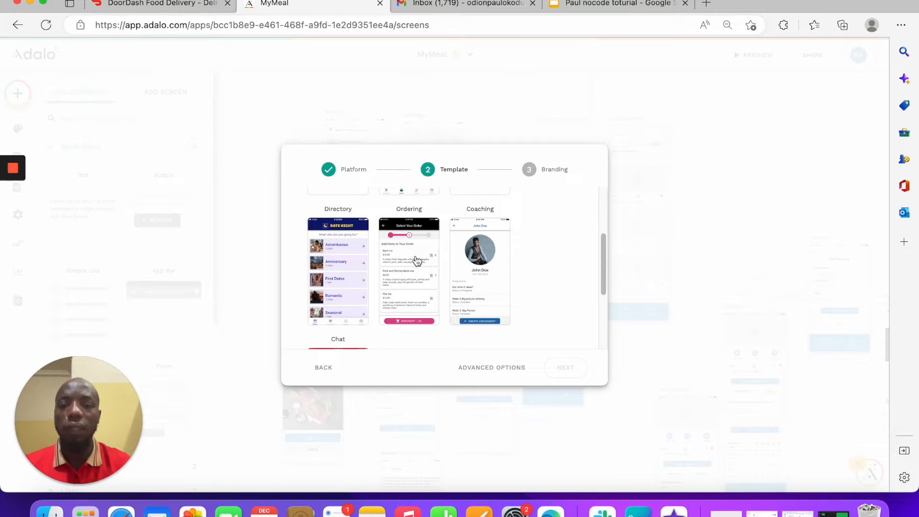
pyautogui.click(416, 259)
pyautogui.click(579, 377)
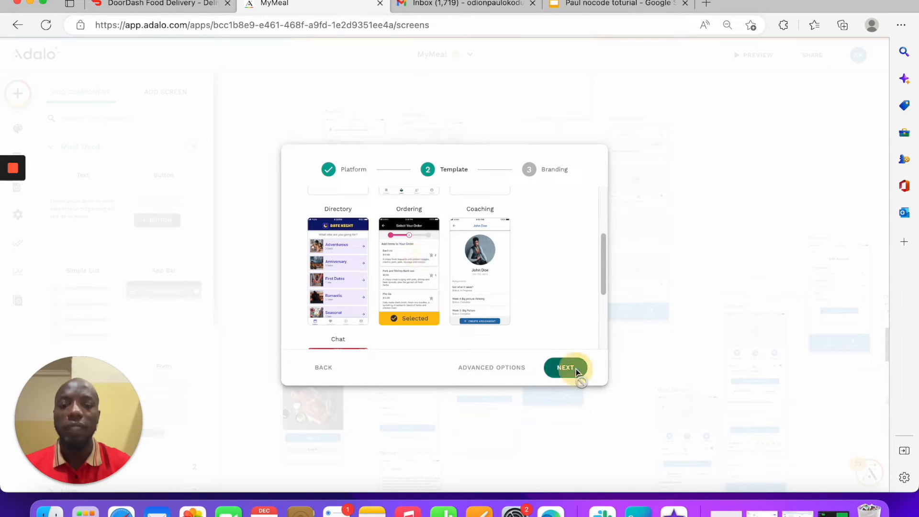
pyautogui.click(452, 215)
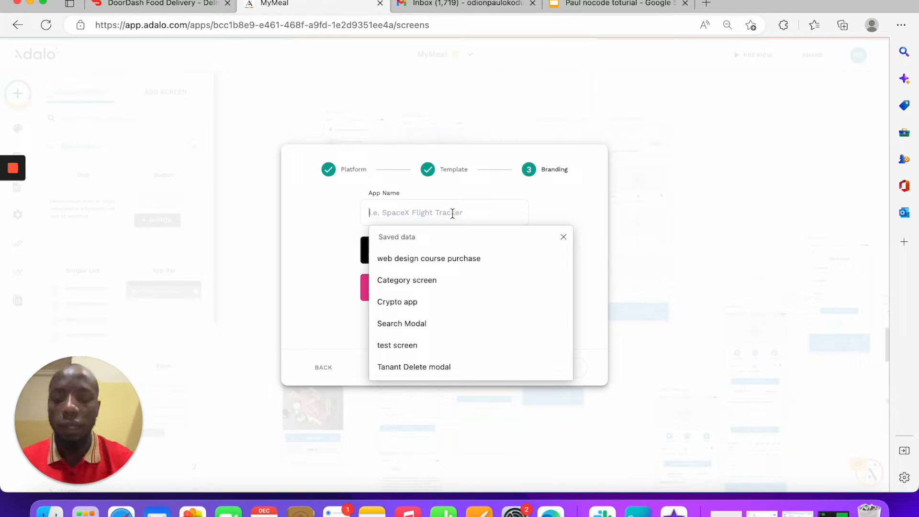
pyautogui.write('Ad')
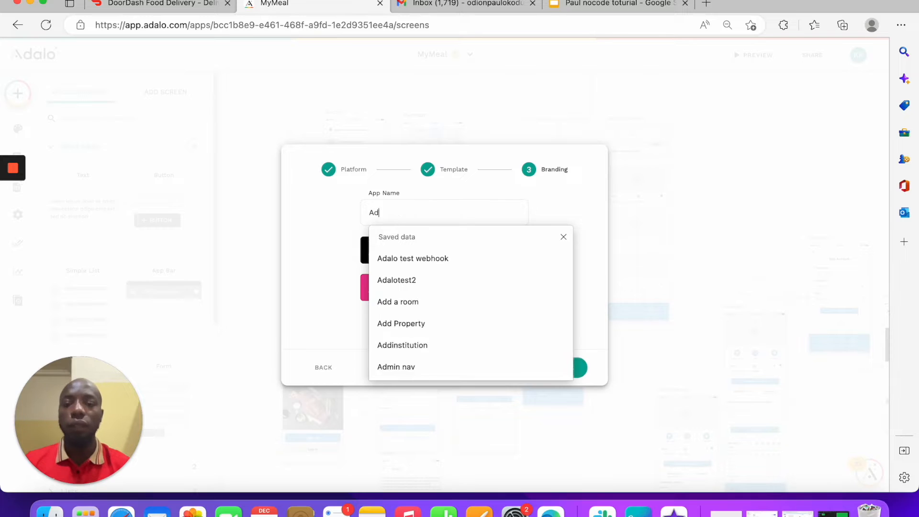
pyautogui.write('alo Location setup')
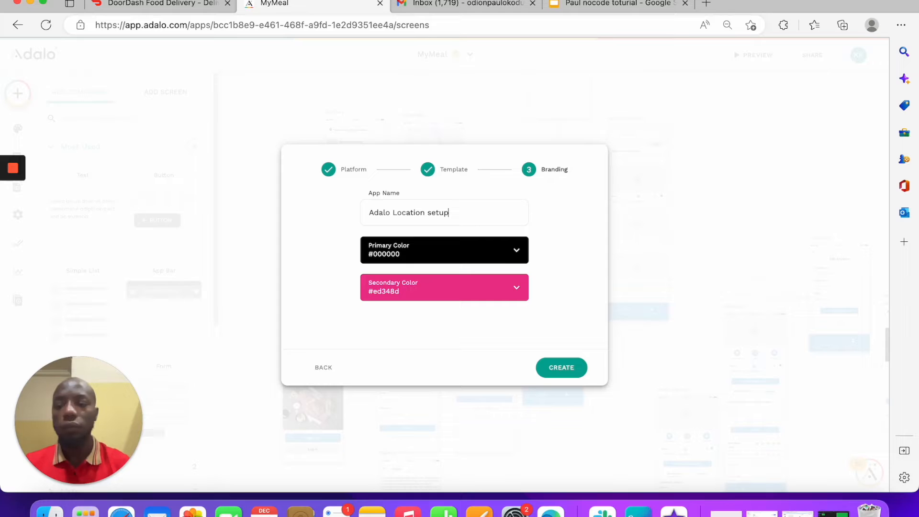
pyautogui.click(562, 367)
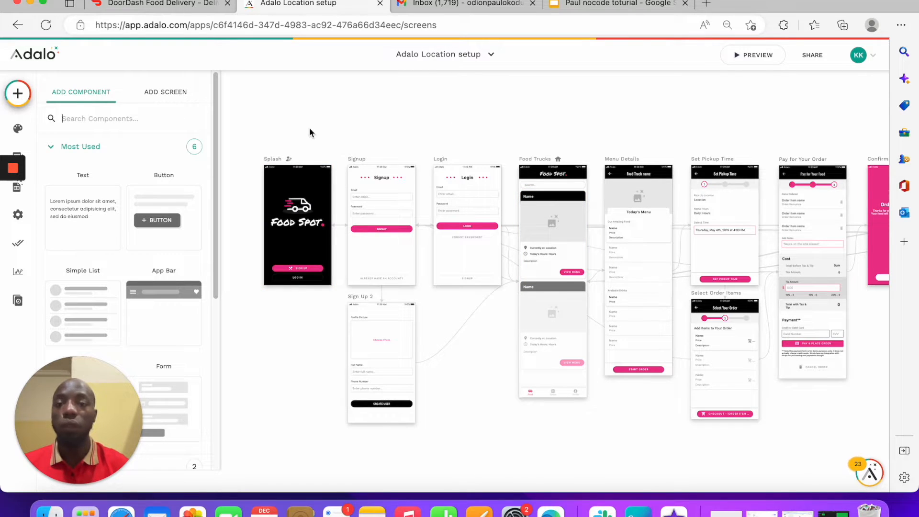
# Step: Review slide 3's location-topics outline, highlighting 'How to set up location', then start a new tab
pyautogui.click(617, 3)
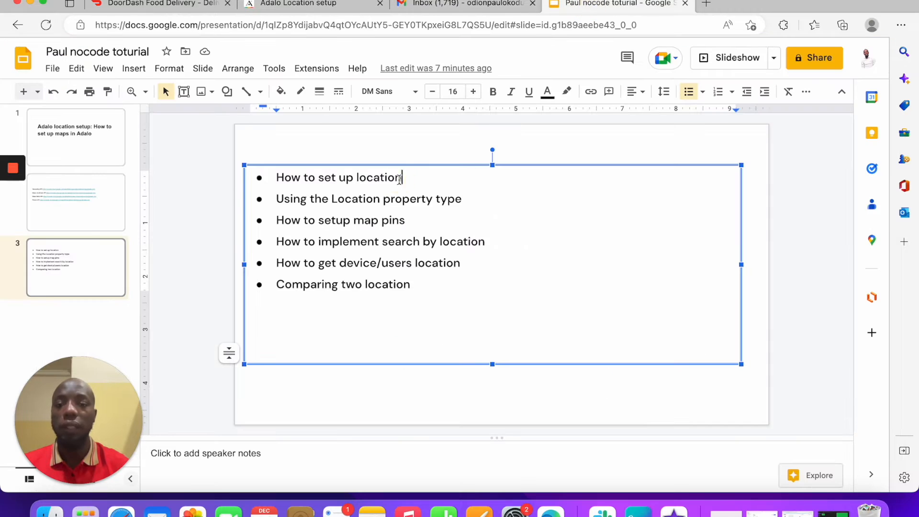
pyautogui.moveTo(402, 177); pyautogui.dragTo(242, 176)
pyautogui.click(435, 132)
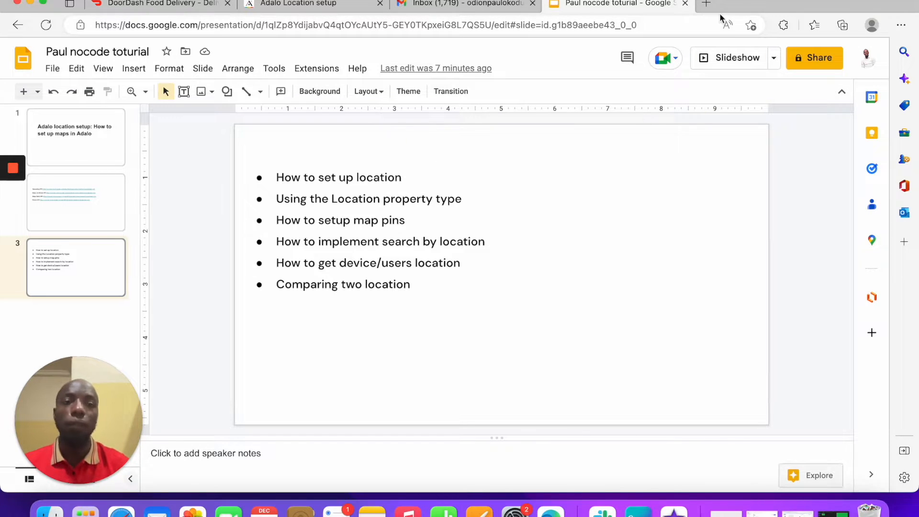
pyautogui.click(707, 5)
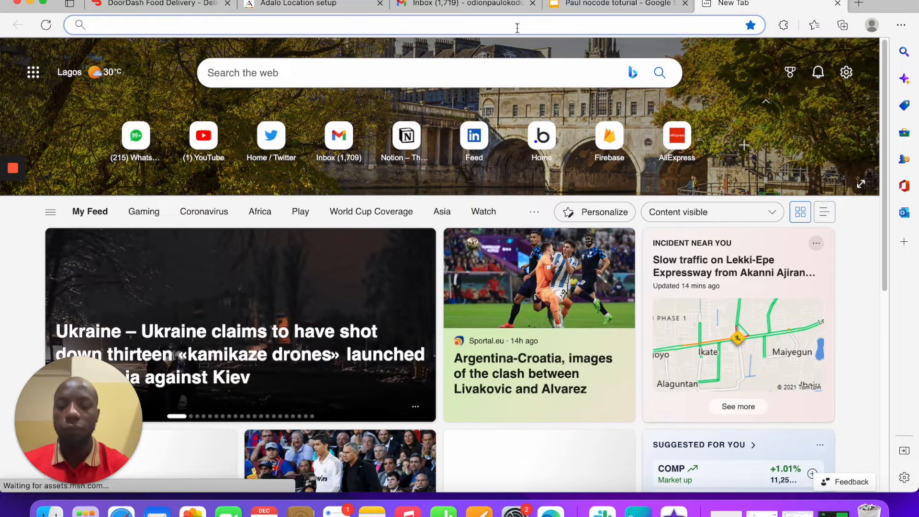
# Step: Search 'google geo location api' and follow the Geolocation API overview's Get Started into the console
pyautogui.write('geo l')
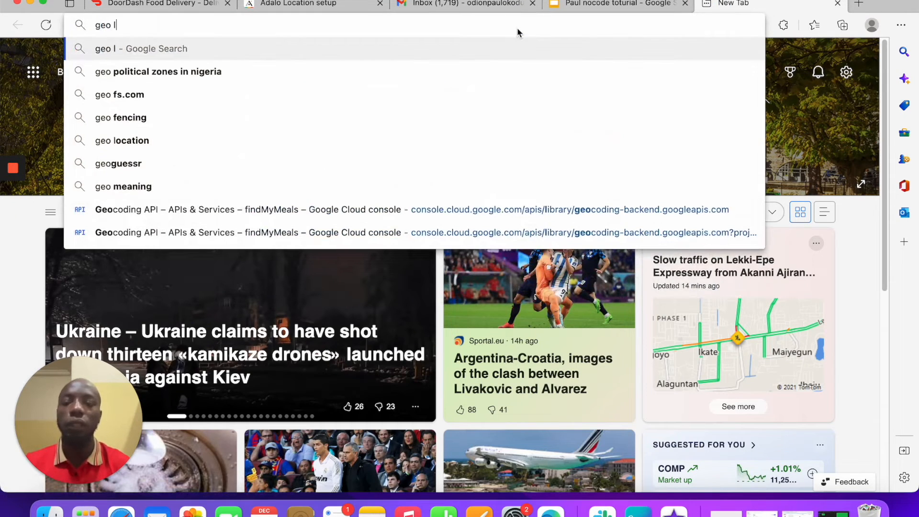
pyautogui.write('ocation p')
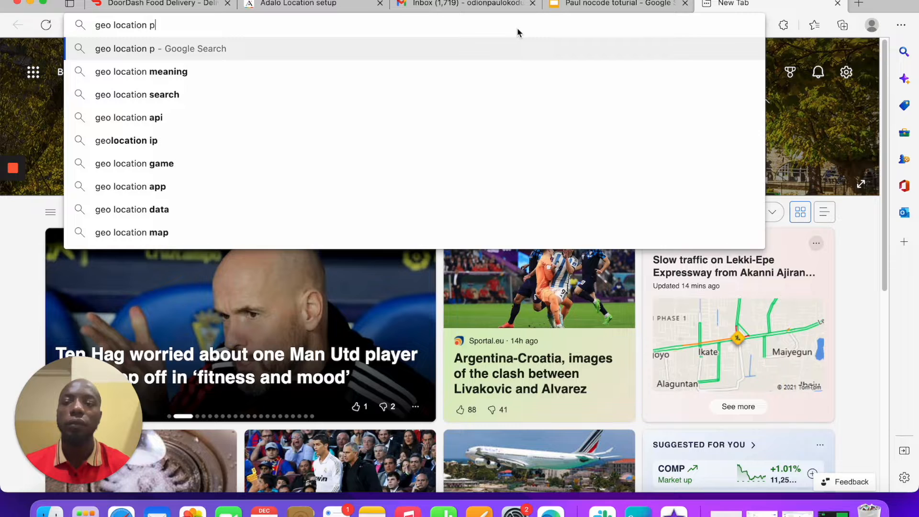
pyautogui.press('BackSpace')
pyautogui.write('api')
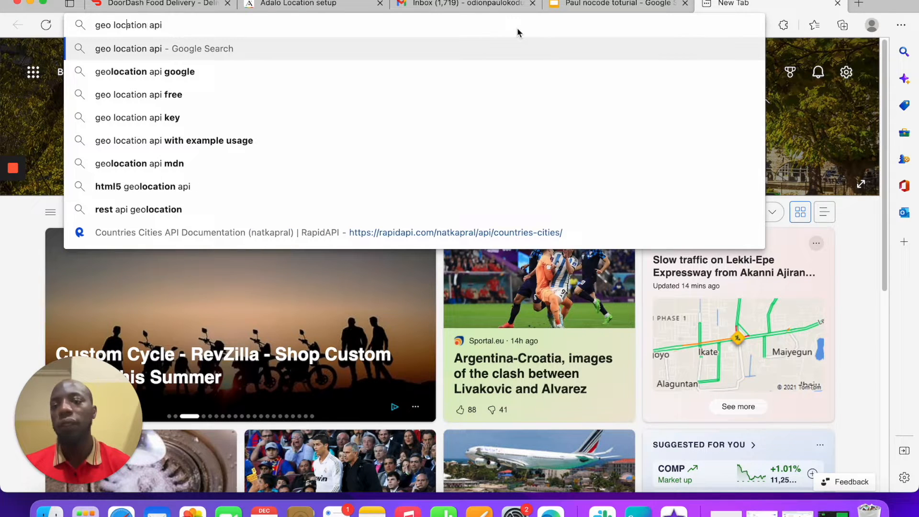
pyautogui.write('google')
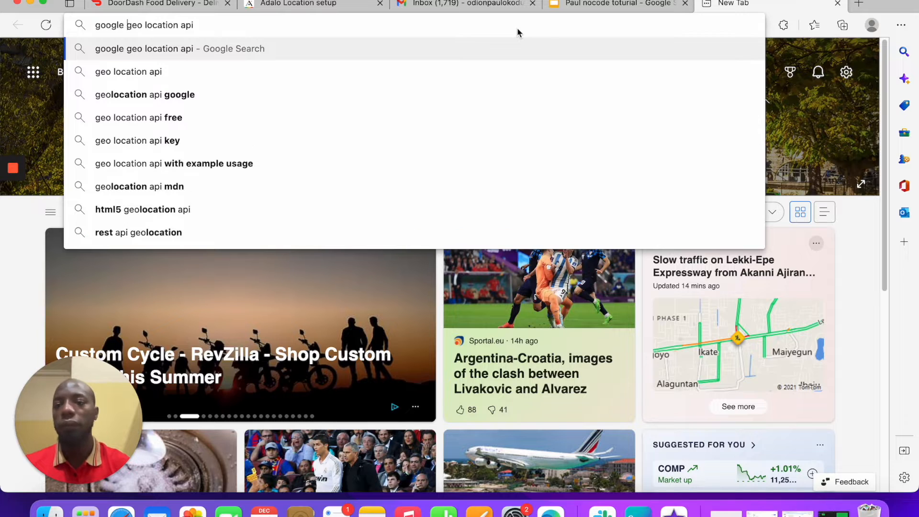
pyautogui.press('Return')
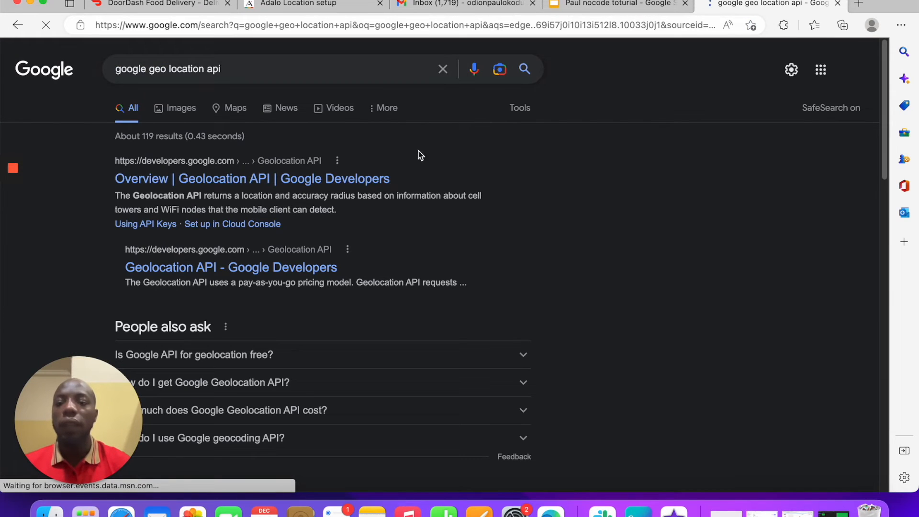
pyautogui.click(341, 180)
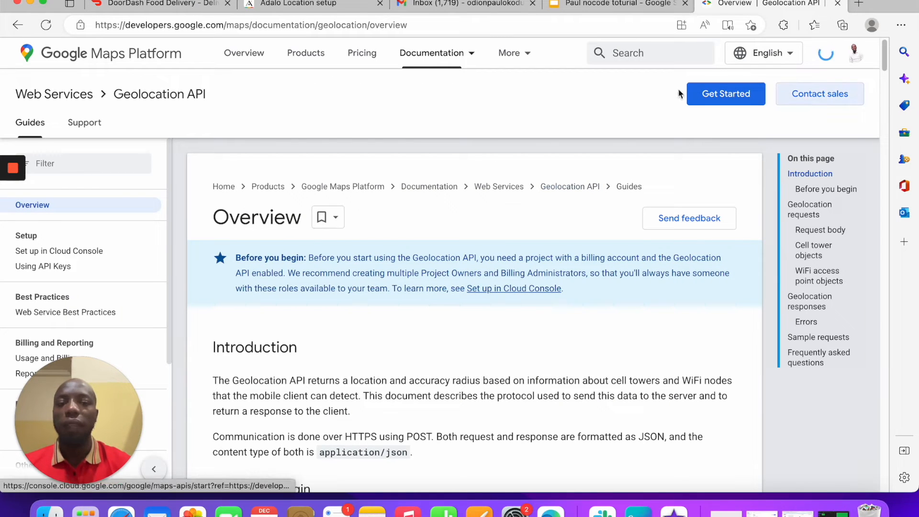
pyautogui.click(722, 95)
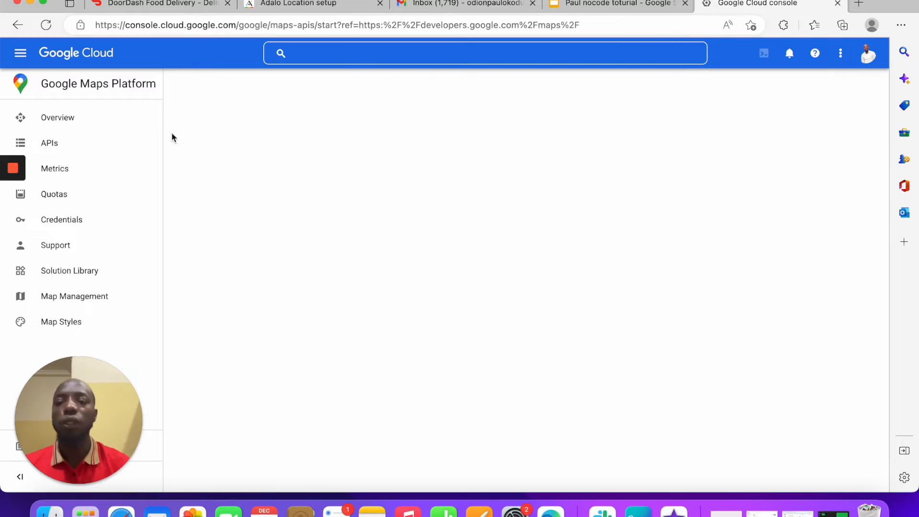
# Step: Open the Maps Platform APIs list showing findMyMeals' enabled Geolocation and Places APIs
pyautogui.click(94, 154)
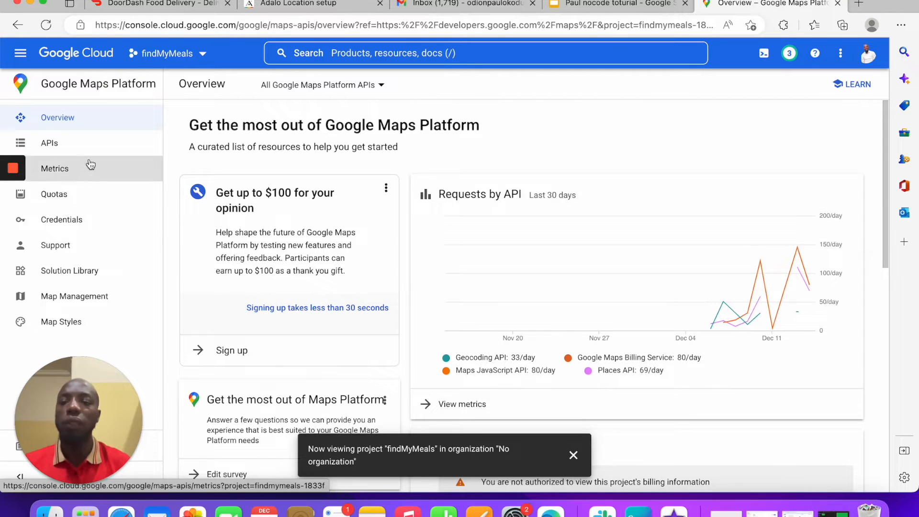
pyautogui.click(90, 145)
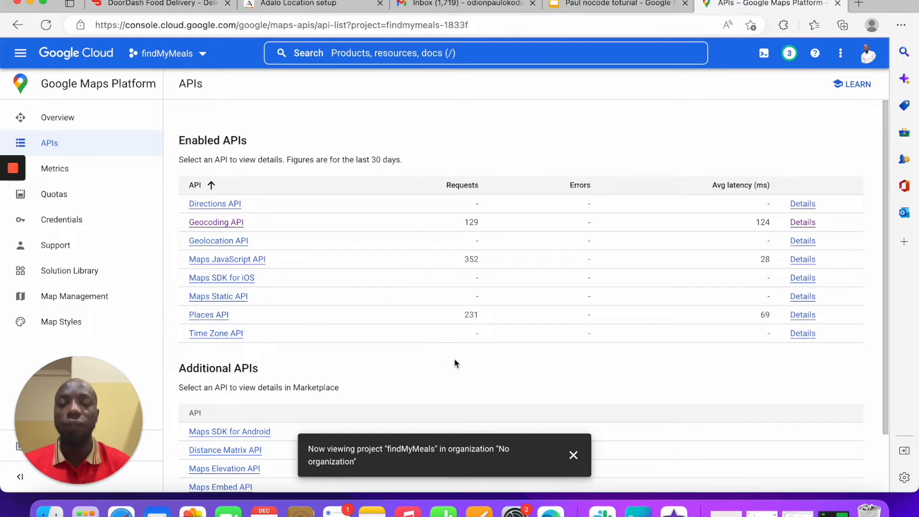
pyautogui.click(306, 5)
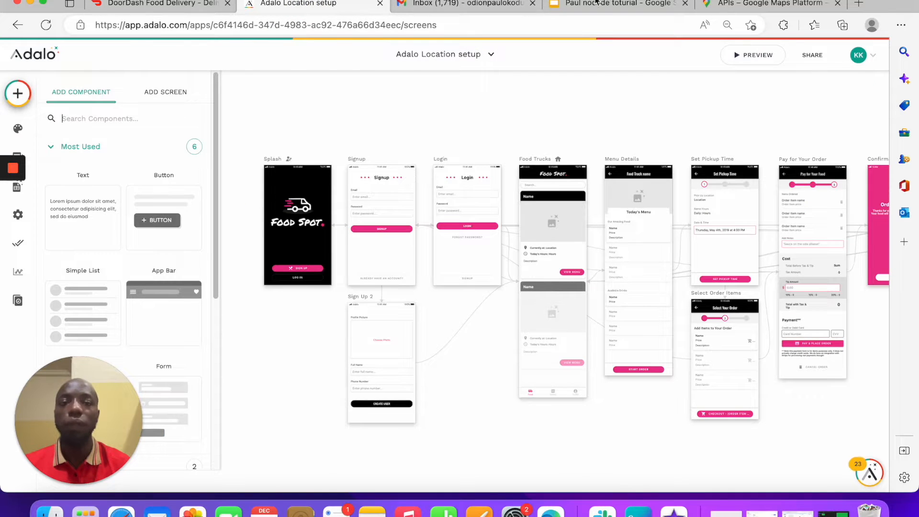
pyautogui.click(598, 3)
pyautogui.click(69, 207)
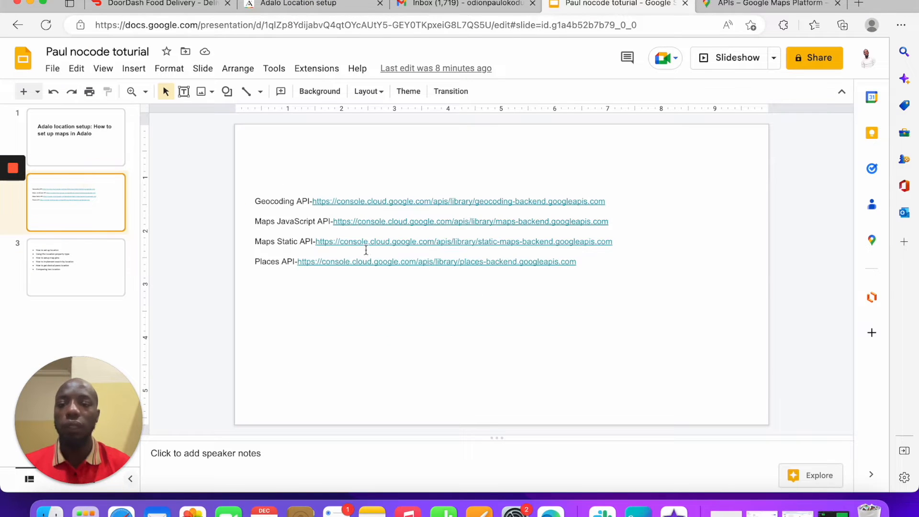
pyautogui.moveTo(592, 285); pyautogui.dragTo(219, 192)
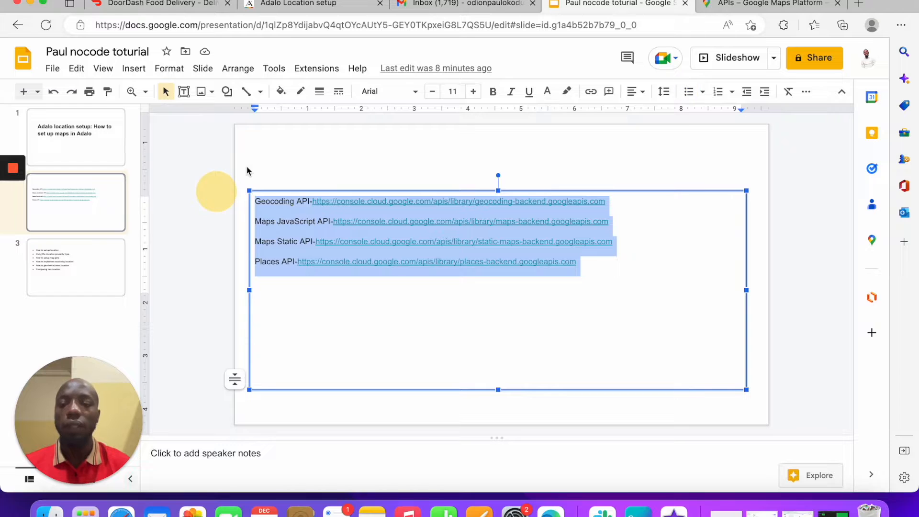
pyautogui.click(280, 145)
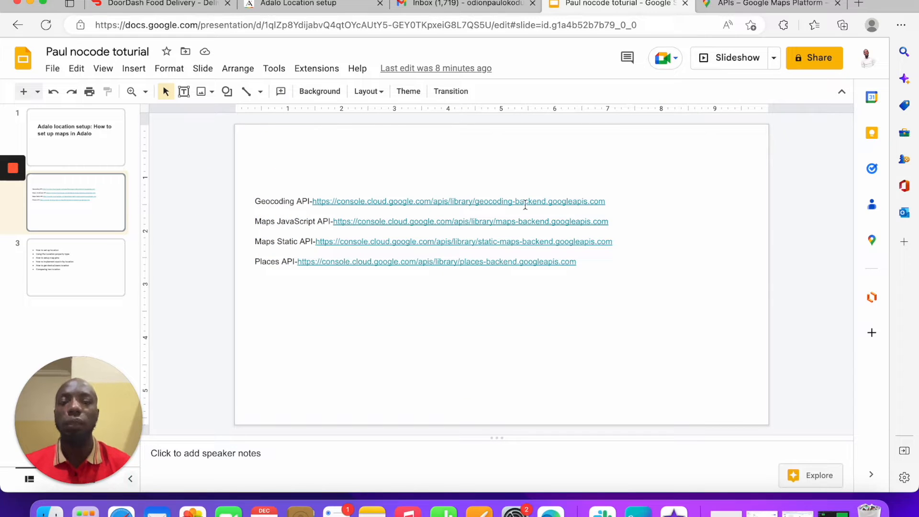
pyautogui.click(741, 3)
pyautogui.moveTo(741, 4); pyautogui.dragTo(589, 4)
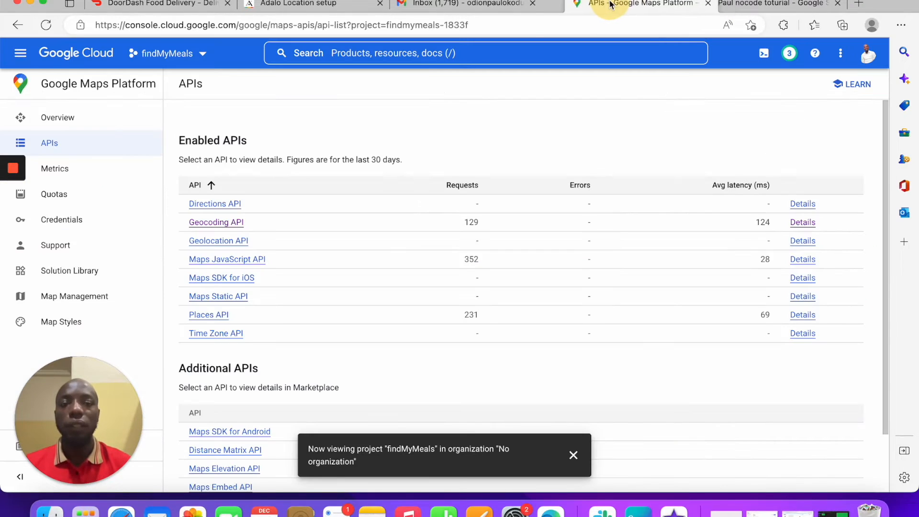
# Step: Create a new API key under Credentials, copy it, and return to the Adalo app
pyautogui.click(62, 221)
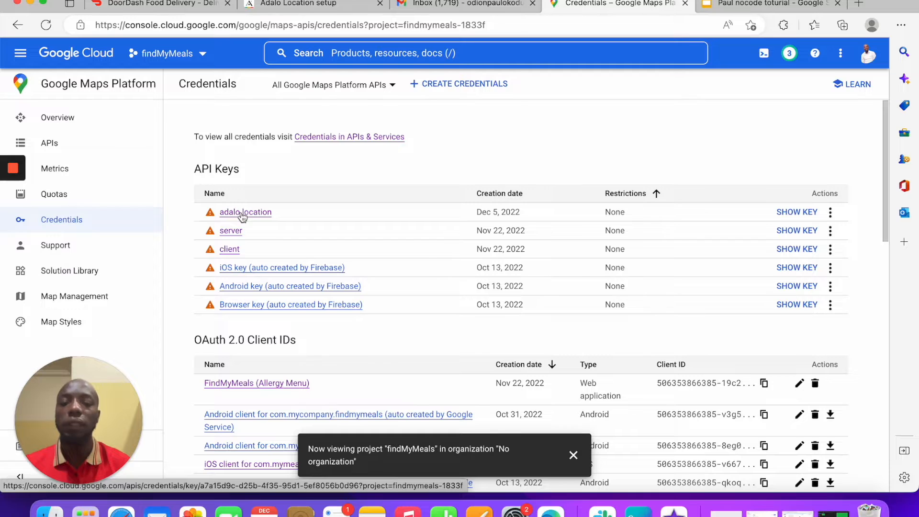
pyautogui.click(452, 85)
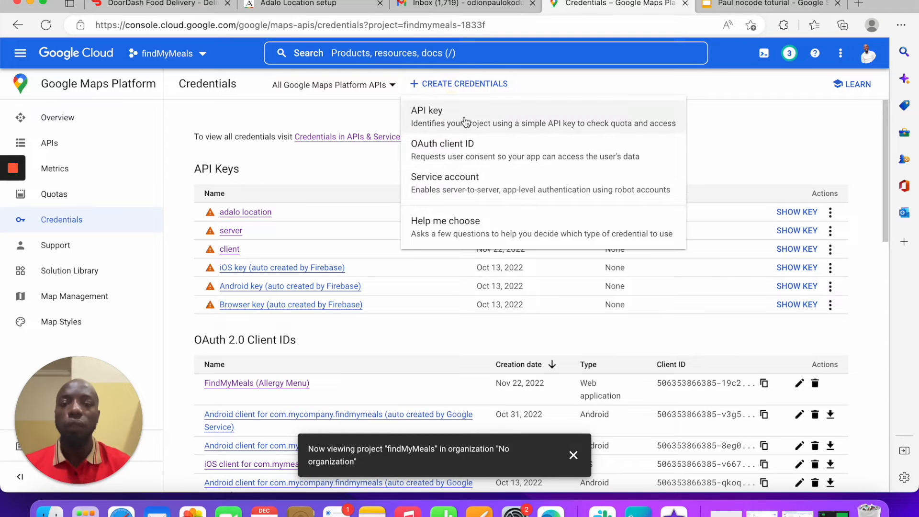
pyautogui.click(480, 117)
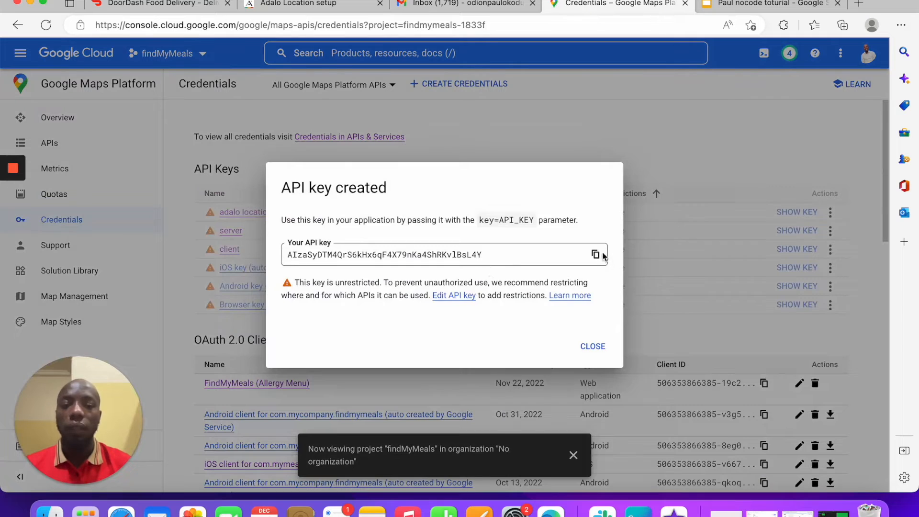
pyautogui.click(594, 254)
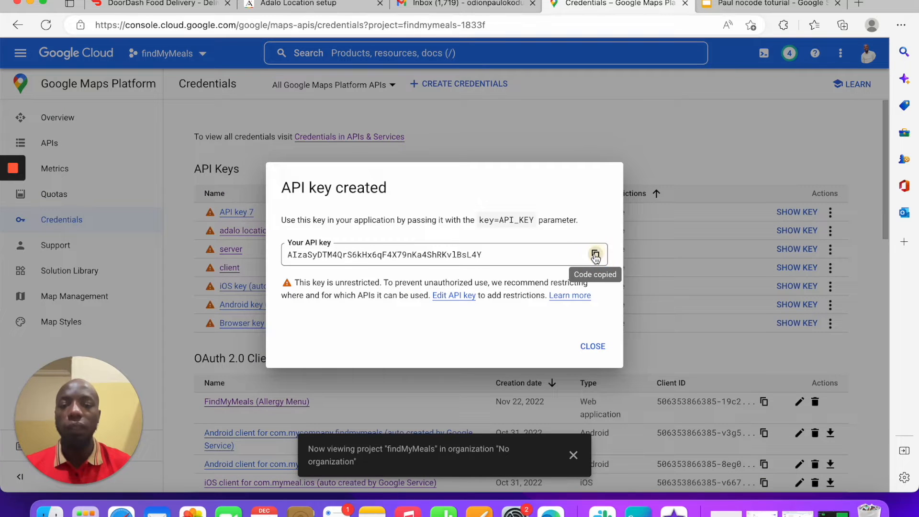
pyautogui.click(307, 4)
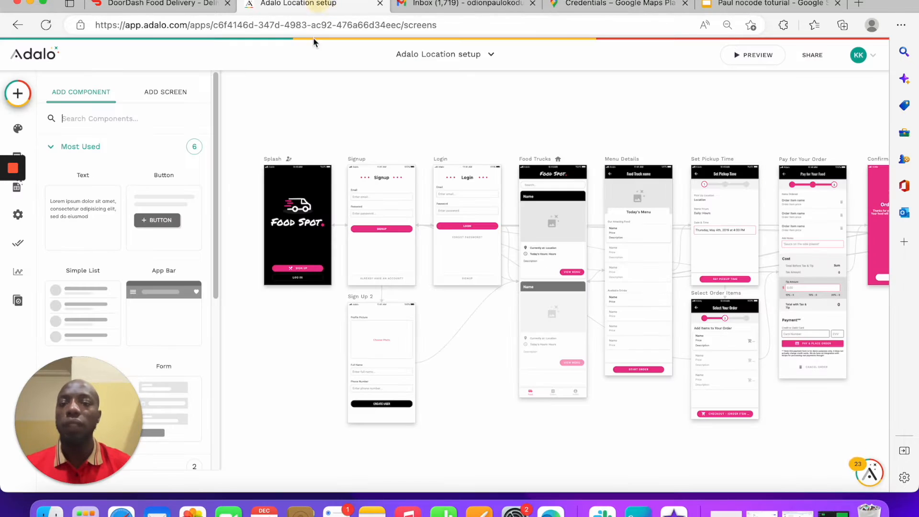
# Step: Open the app Settings and expand the App Access and API Keys sections
pyautogui.scroll(-5, 120, 215)
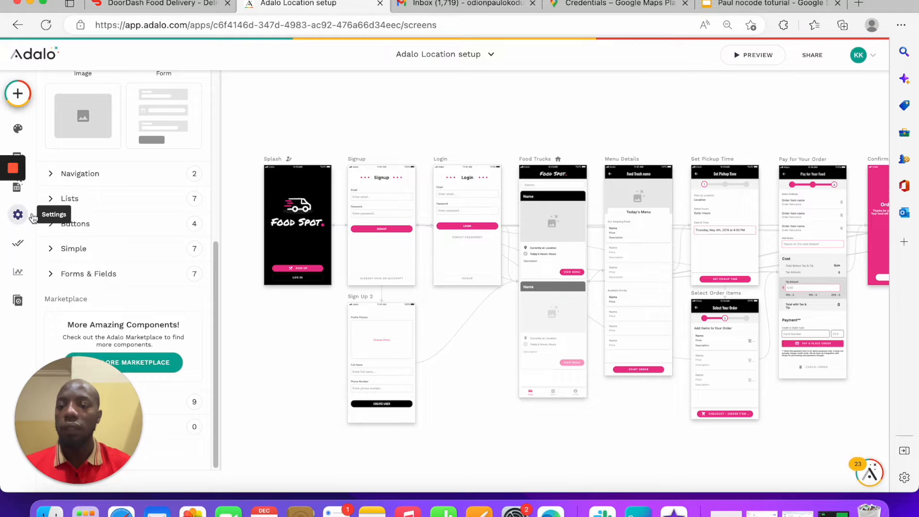
pyautogui.click(32, 217)
pyautogui.scroll(-5, 132, 263)
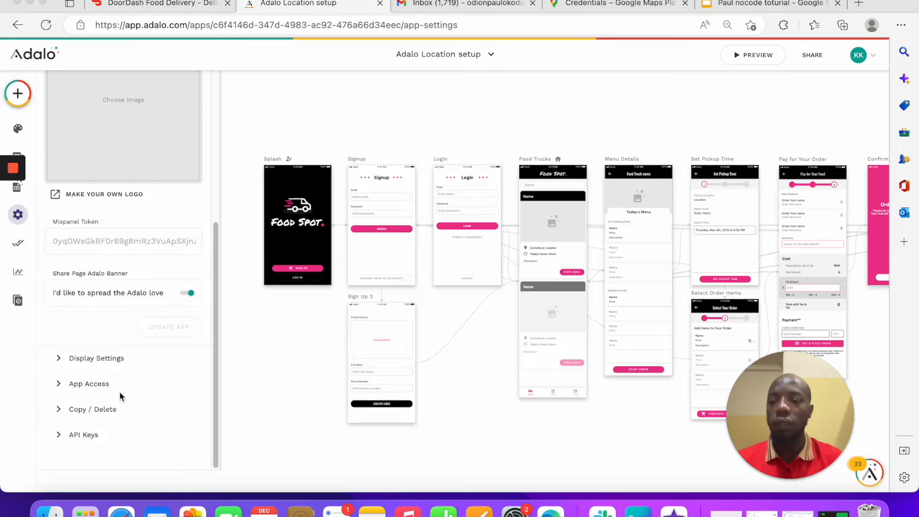
pyautogui.click(106, 383)
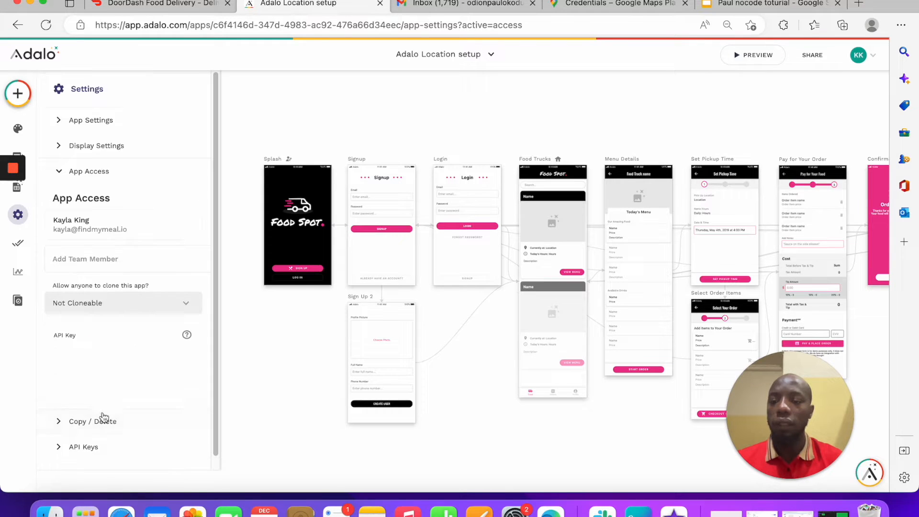
pyautogui.click(96, 447)
# Step: Paste the copied key into Google Maps API Key, save it, and open the database collections
pyautogui.click(138, 273)
pyautogui.press('super+v')
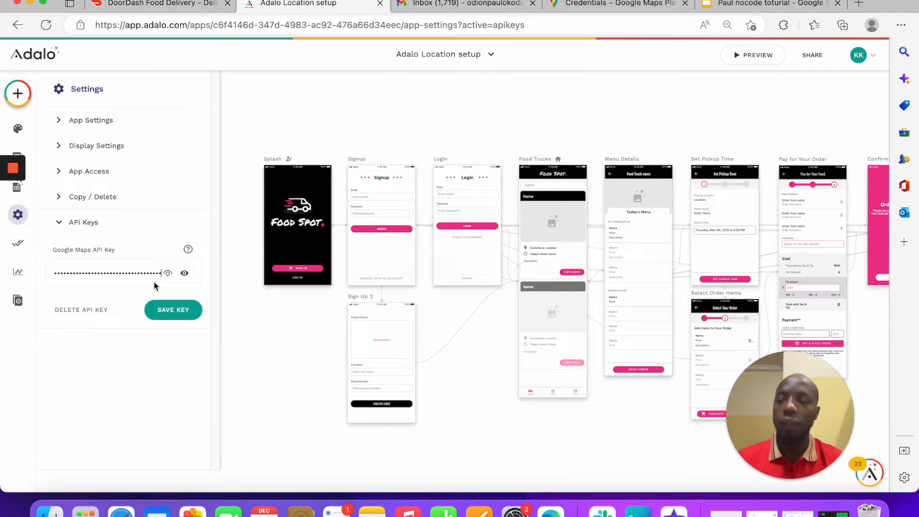
pyautogui.click(166, 312)
pyautogui.rightClick(159, 279)
pyautogui.click(113, 335)
pyautogui.click(159, 371)
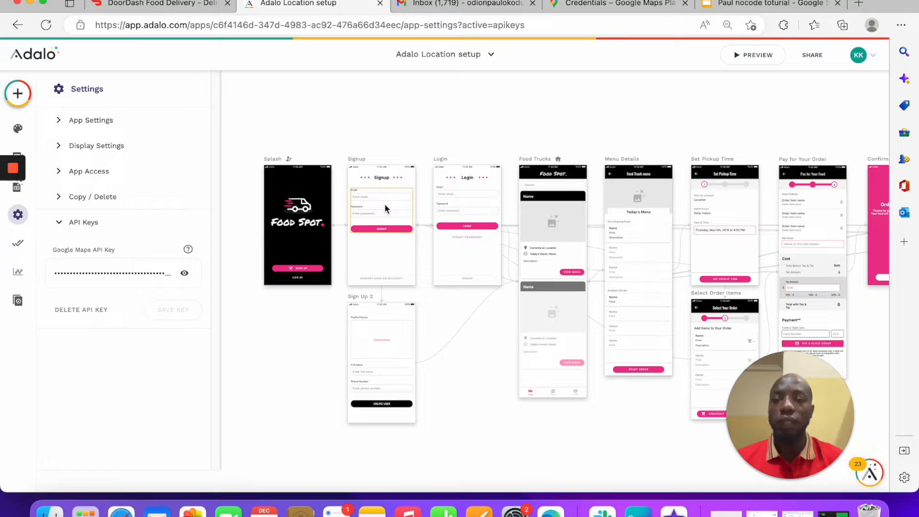
pyautogui.moveTo(24, 158)
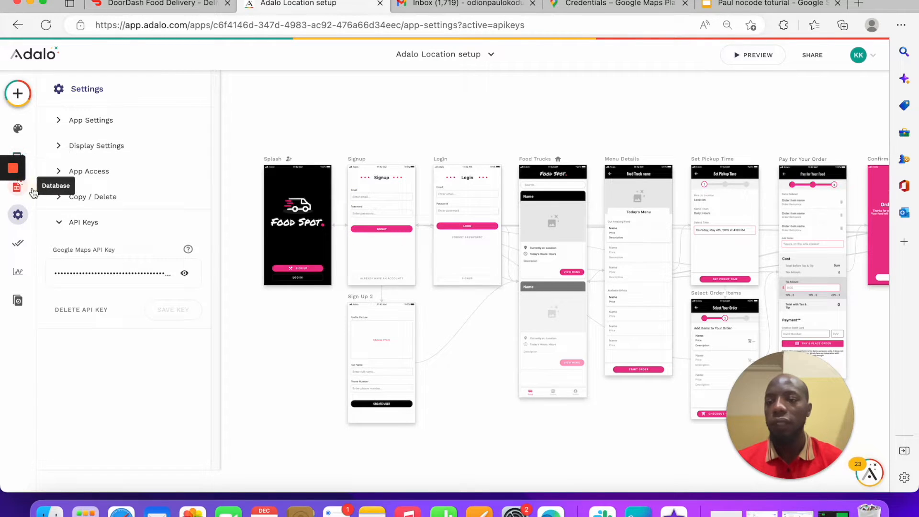
pyautogui.click(17, 187)
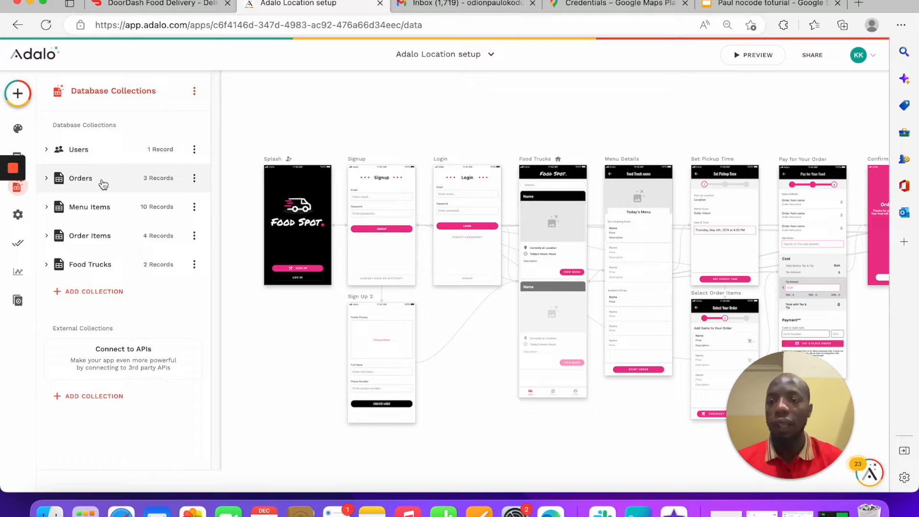
# Step: Start a new Food Trucks record with Location '233', then cancel it and close the records list
pyautogui.click(151, 263)
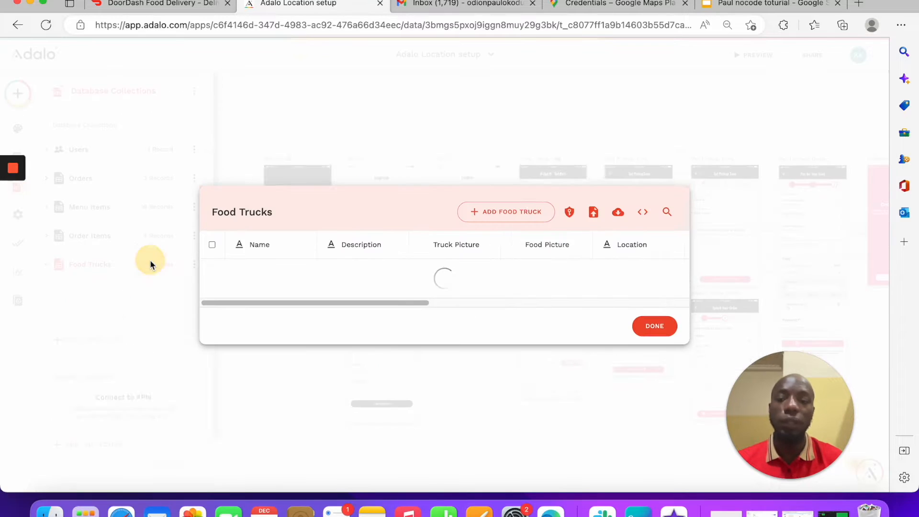
pyautogui.moveTo(401, 331); pyautogui.dragTo(621, 316)
pyautogui.click(504, 187)
pyautogui.scroll(-5, 427, 278)
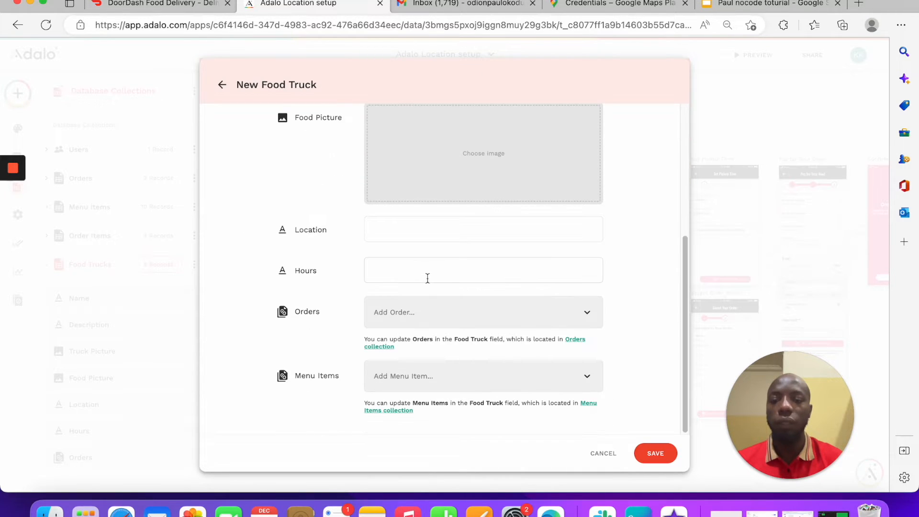
pyautogui.click(417, 236)
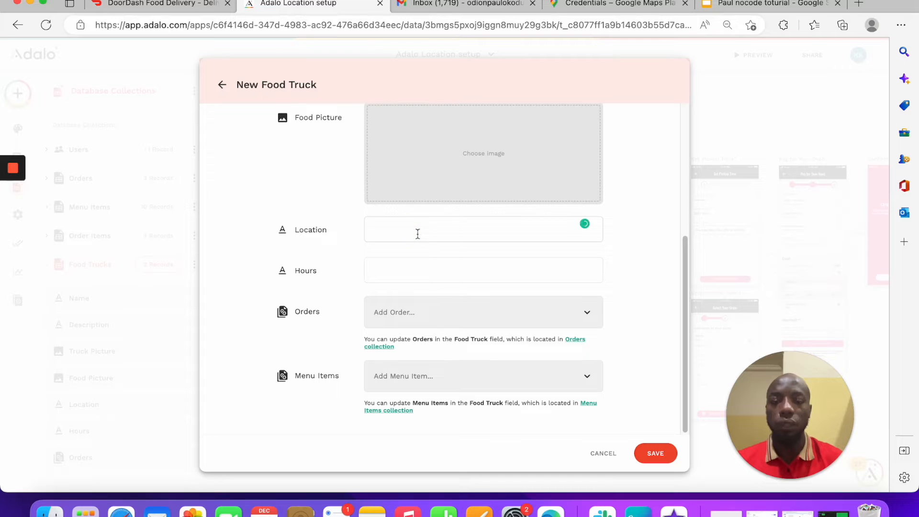
pyautogui.write('233')
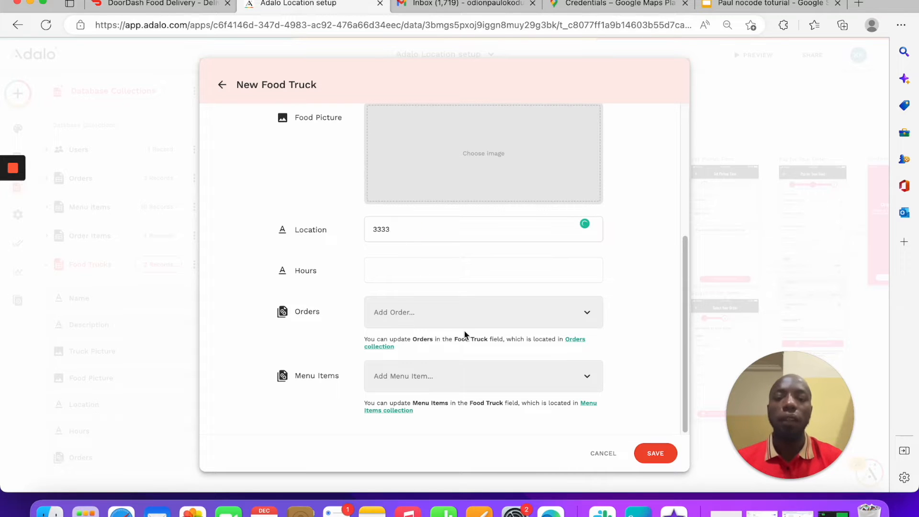
pyautogui.click(601, 456)
pyautogui.click(633, 355)
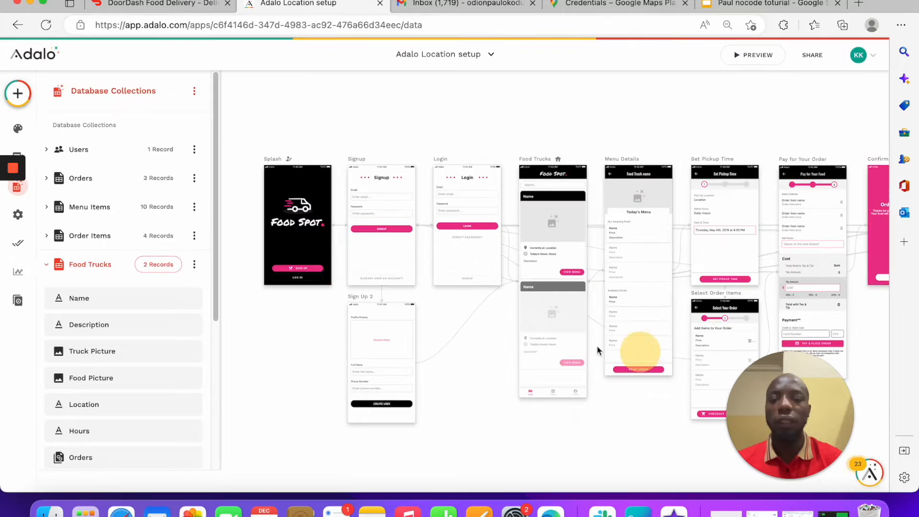
# Step: Add a Location-type property named 'Truck location' to Food Trucks and save it
pyautogui.scroll(-4, 162, 286)
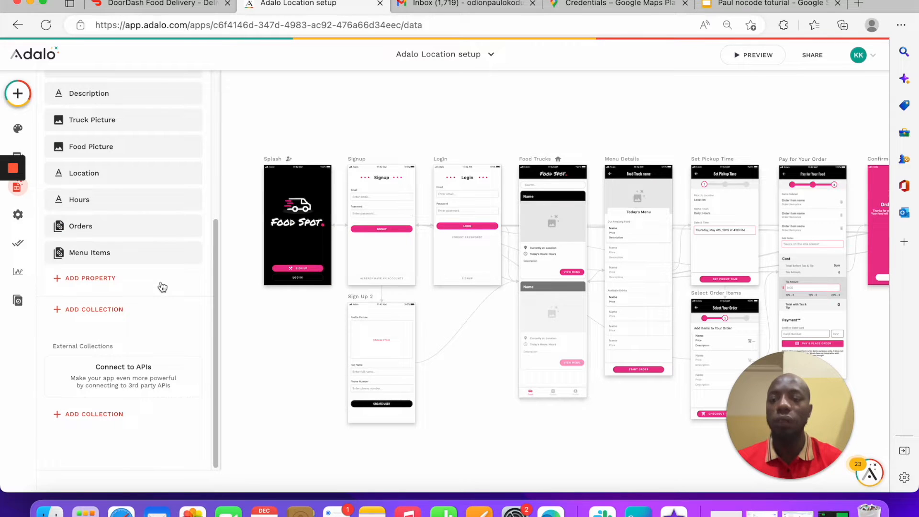
pyautogui.click(161, 285)
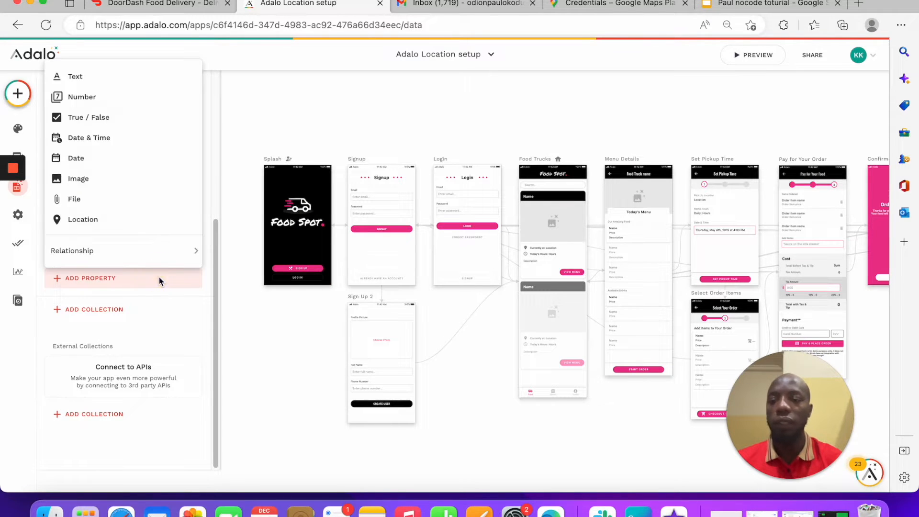
pyautogui.click(150, 224)
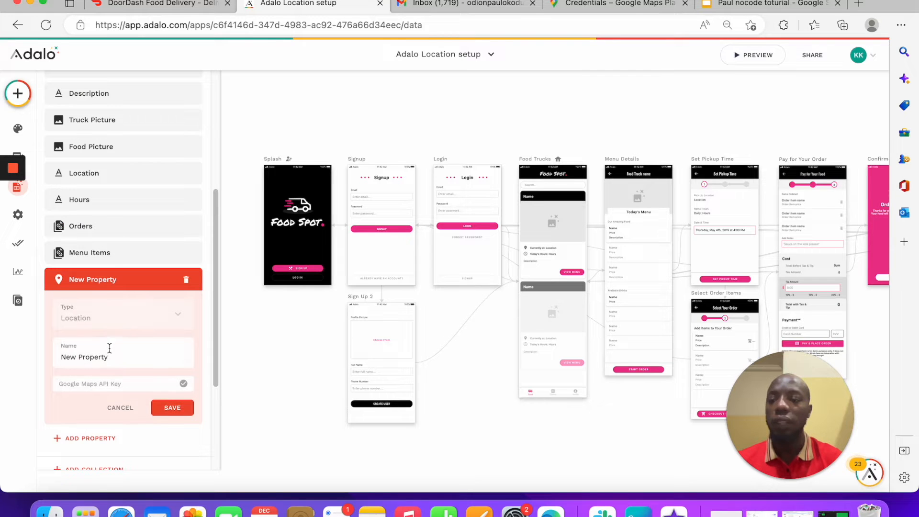
pyautogui.moveTo(118, 356); pyautogui.dragTo(3, 348)
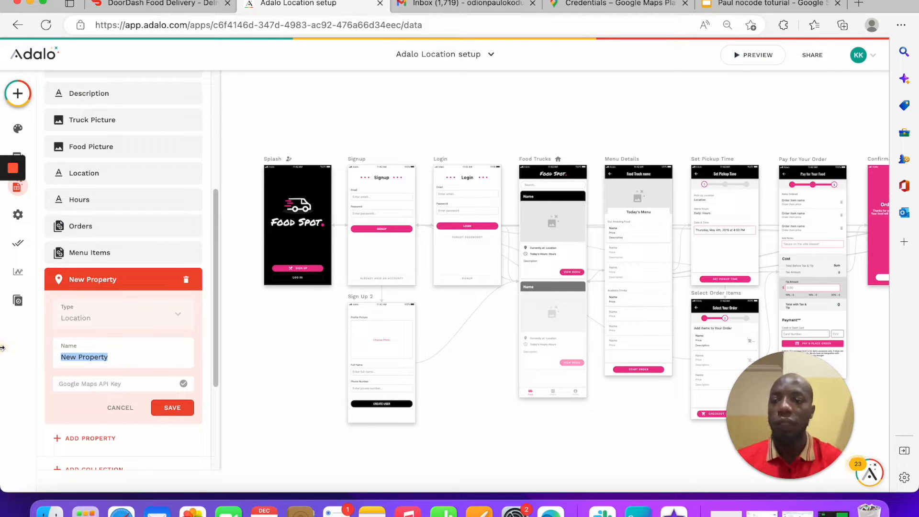
pyautogui.write('Truck location')
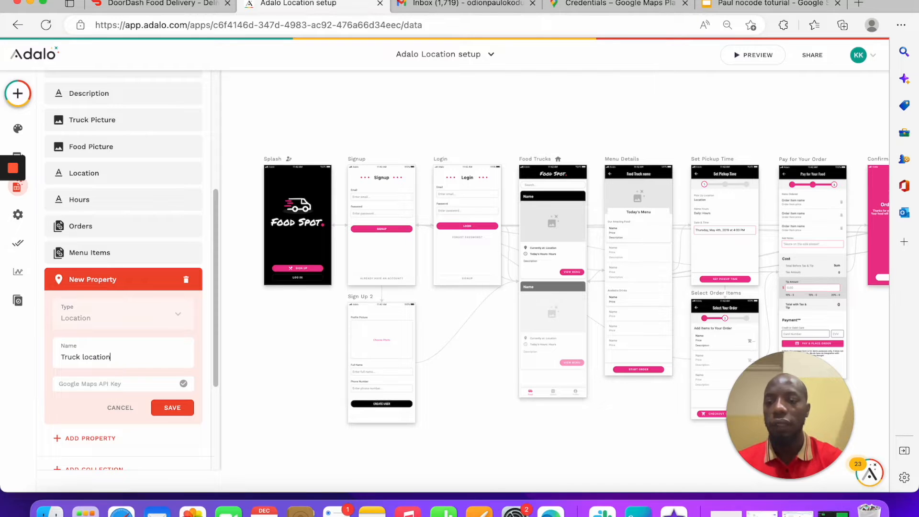
pyautogui.click(182, 411)
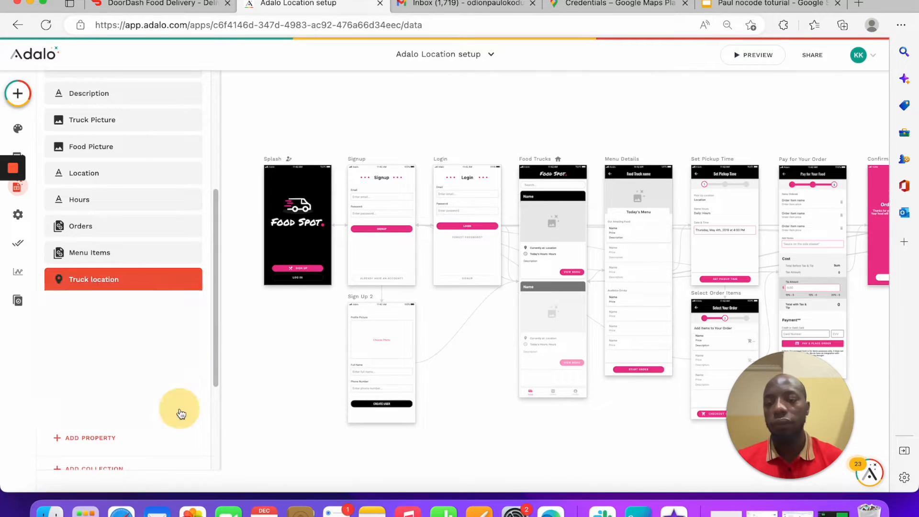
pyautogui.scroll(3, 138, 289)
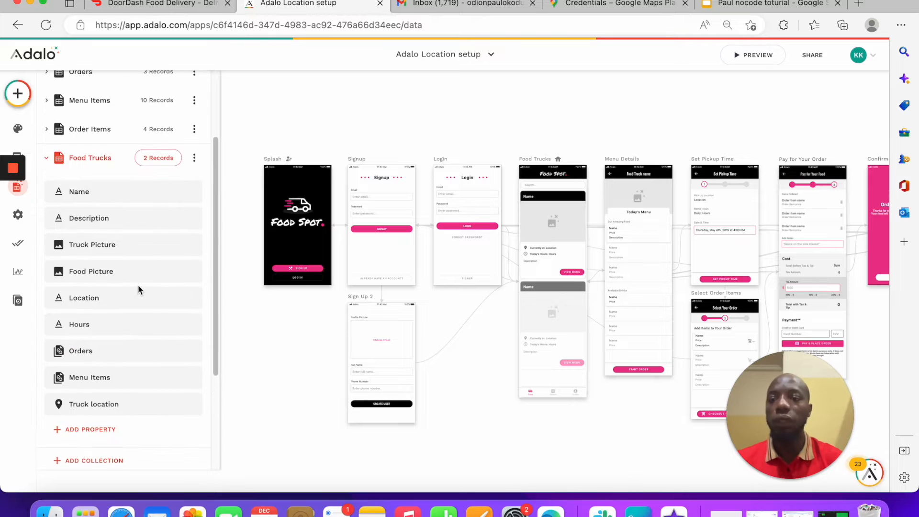
pyautogui.scroll(-1, 140, 290)
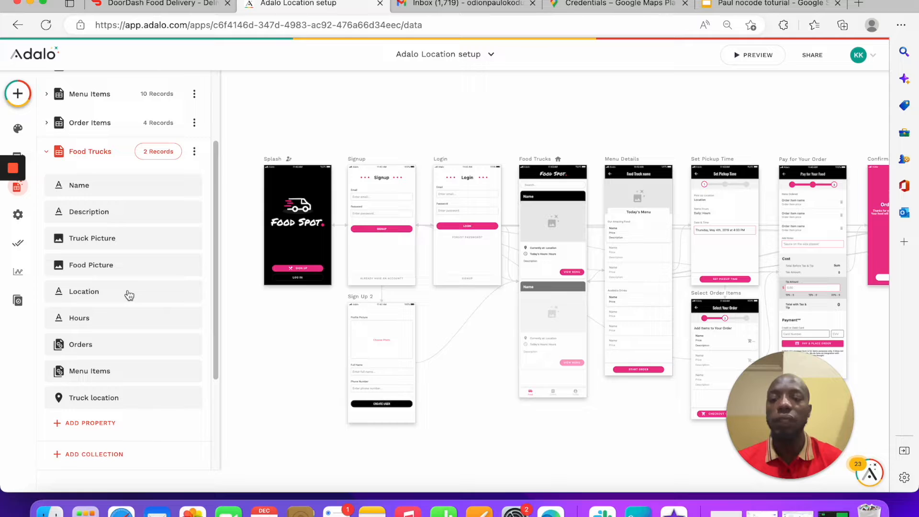
# Step: Delete the old text-type Location property from Food Trucks, confirming with OK
pyautogui.click(129, 292)
pyautogui.click(186, 292)
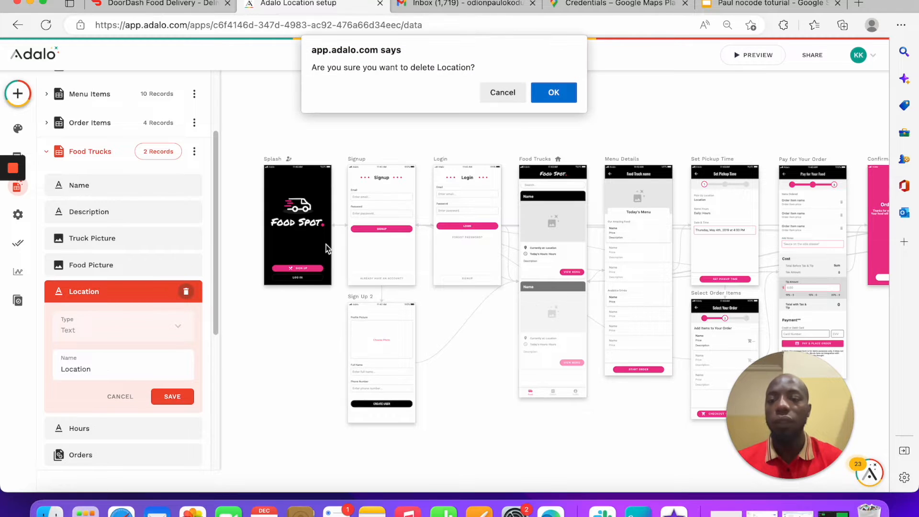
pyautogui.click(573, 94)
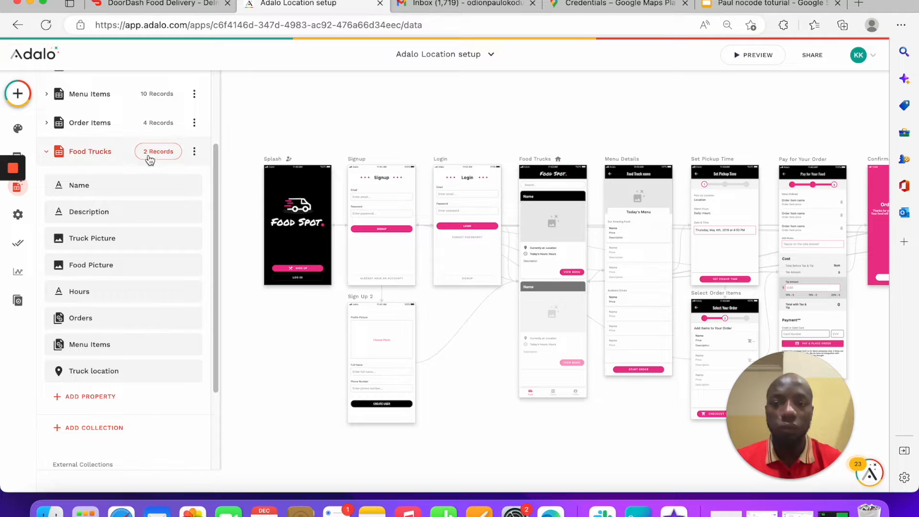
pyautogui.click(151, 158)
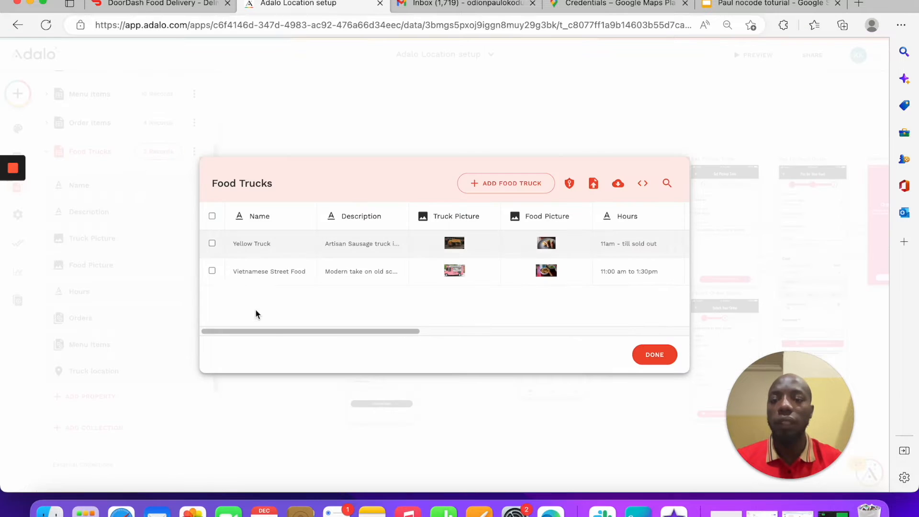
pyautogui.click(495, 186)
pyautogui.scroll(-5, 293, 267)
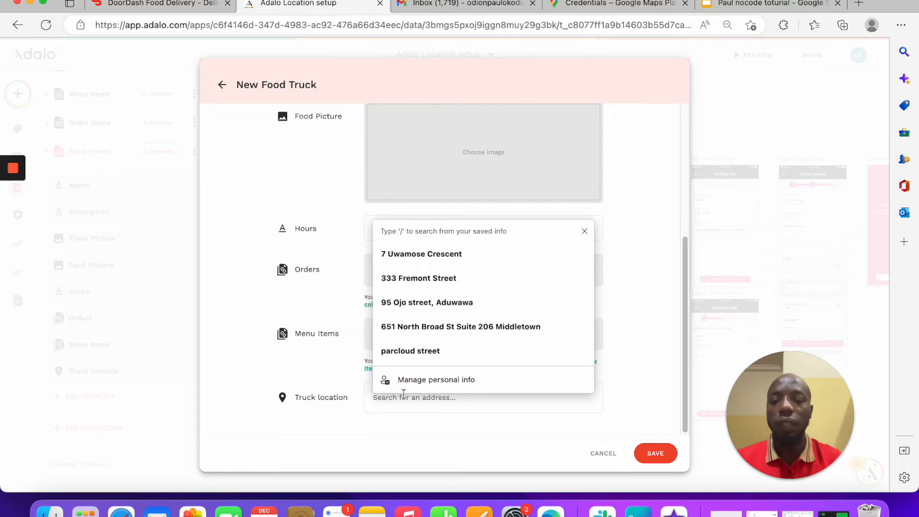
pyautogui.write('3')
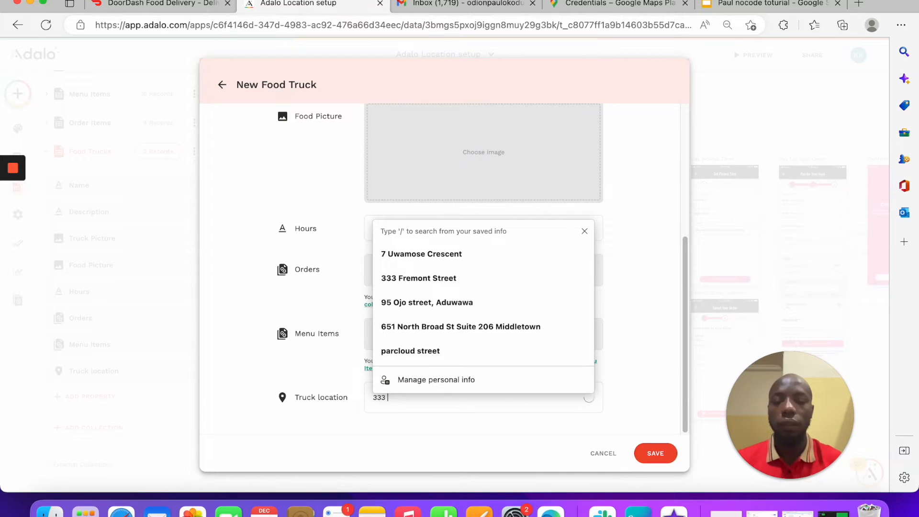
pyautogui.write('33')
pyautogui.scroll(-2, 463, 434)
pyautogui.scroll(2, 463, 434)
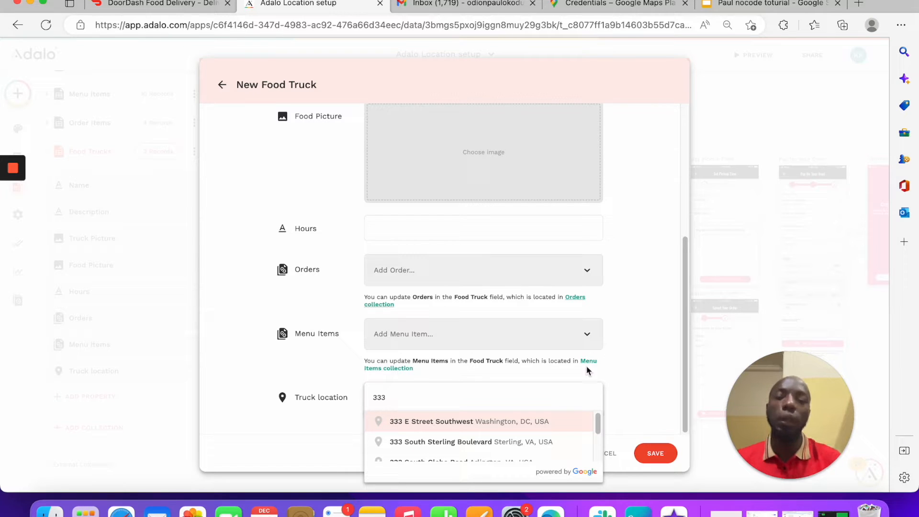
pyautogui.click(622, 321)
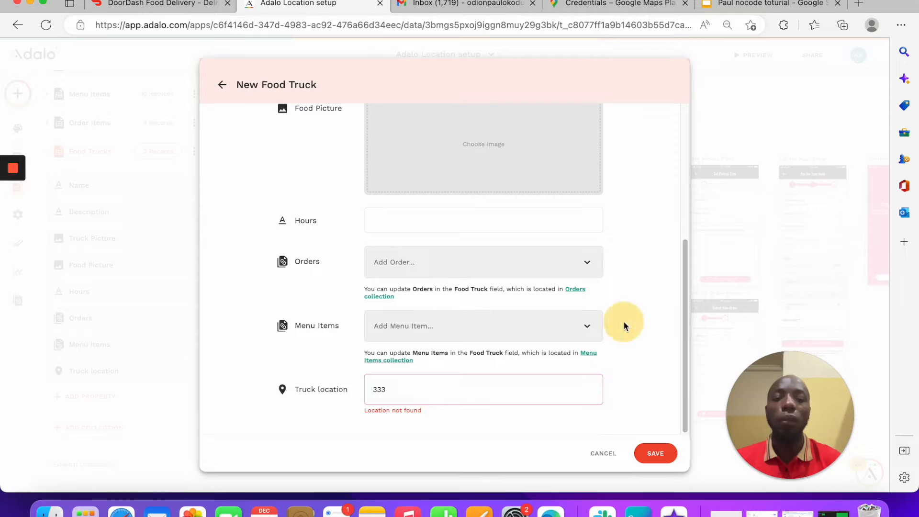
pyautogui.click(602, 453)
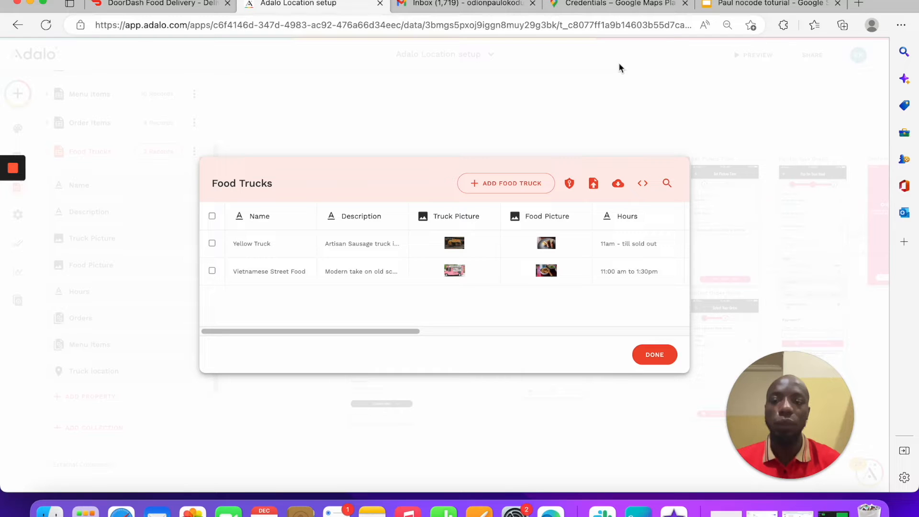
pyautogui.click(624, 92)
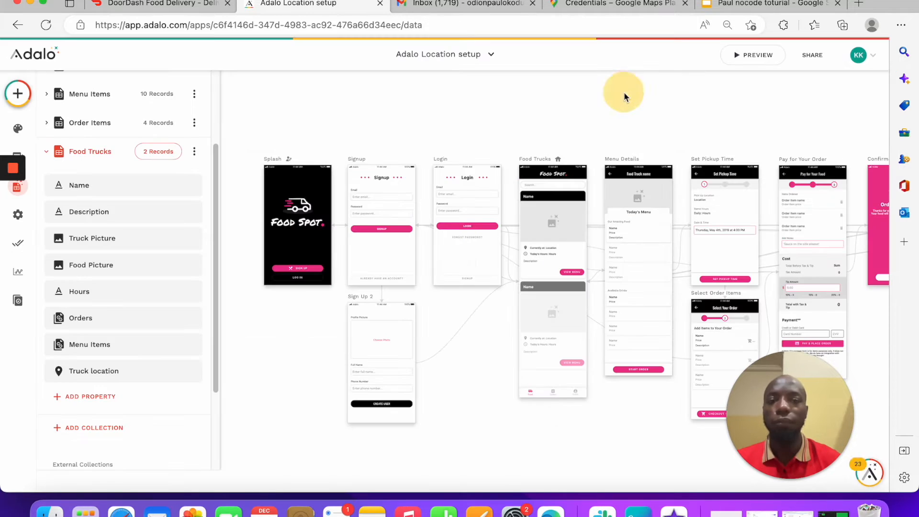
# Step: Copy the newly created API key 7 and close the key-created notice on Credentials
pyautogui.click(593, 3)
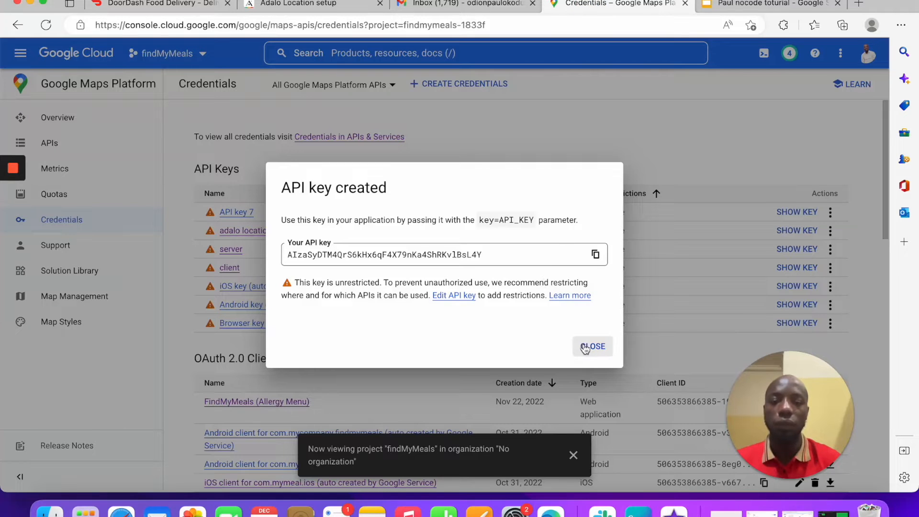
pyautogui.moveTo(486, 257); pyautogui.dragTo(210, 243)
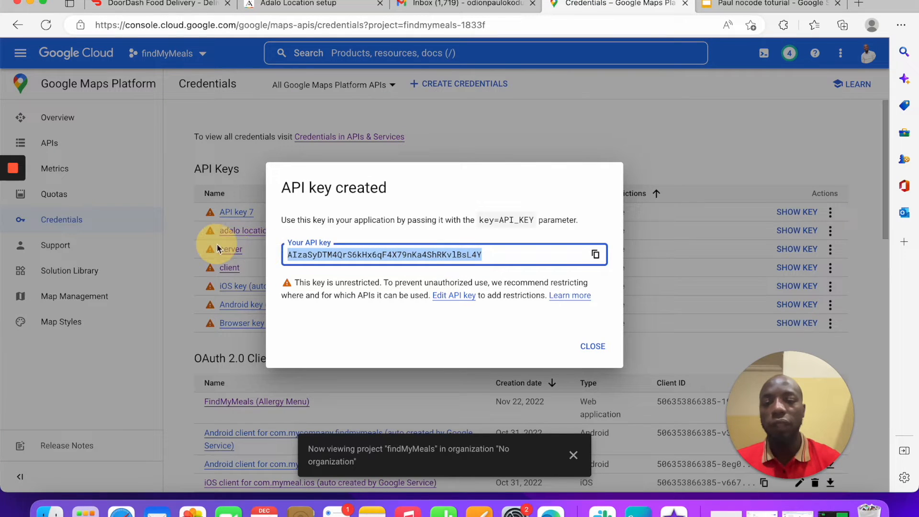
pyautogui.click(588, 346)
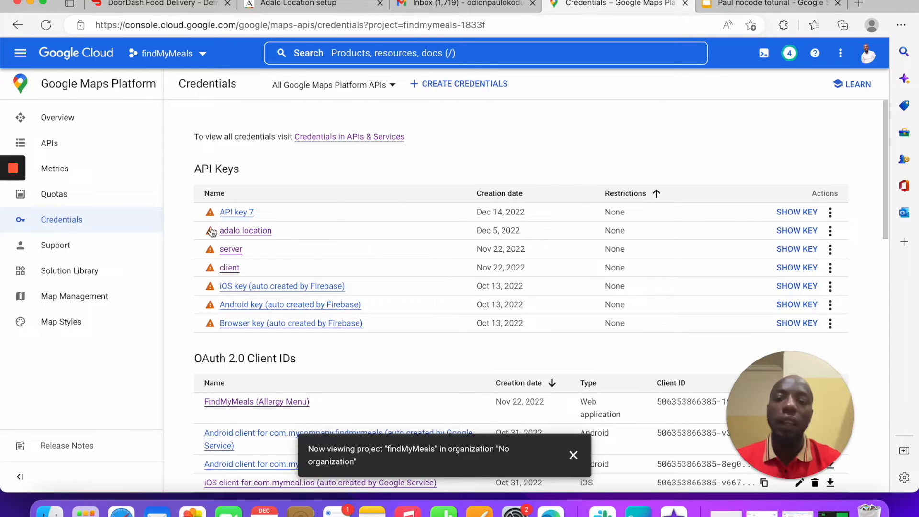
pyautogui.moveTo(210, 230)
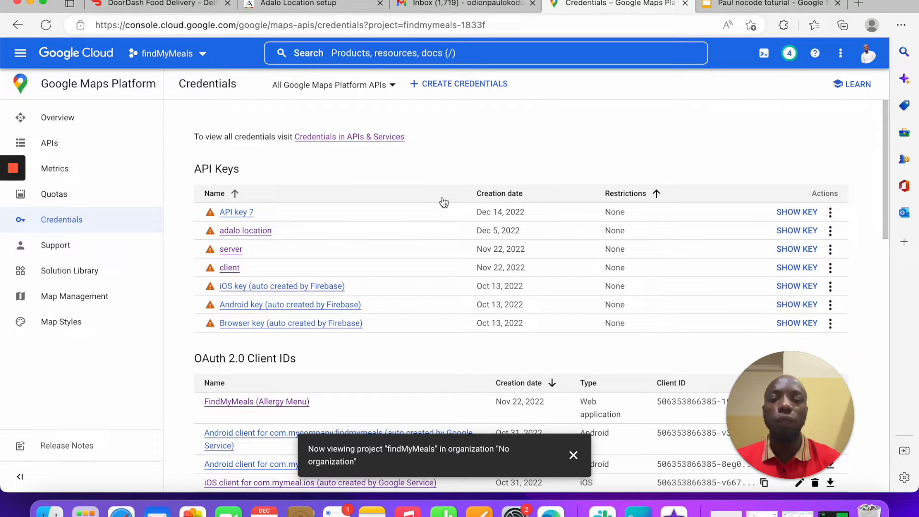
# Step: Open and look over the settings of API key 7
pyautogui.click(247, 220)
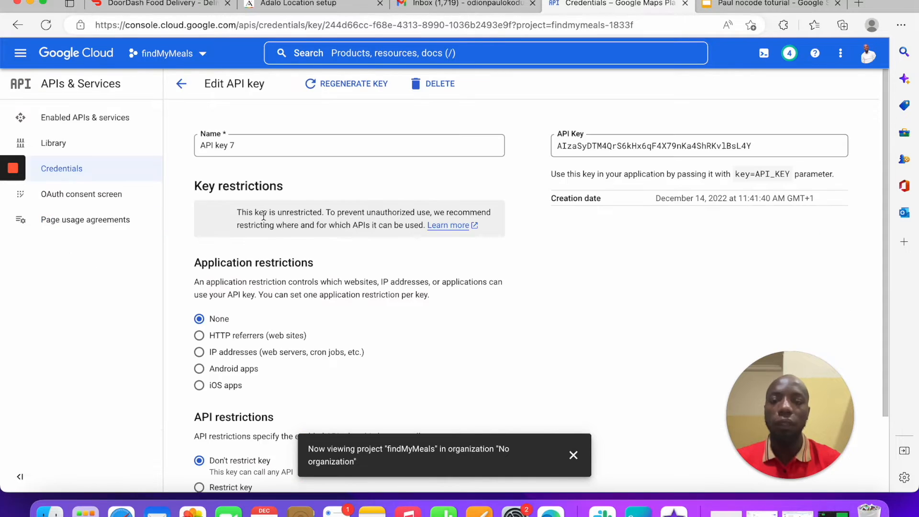
pyautogui.scroll(-4, 297, 317)
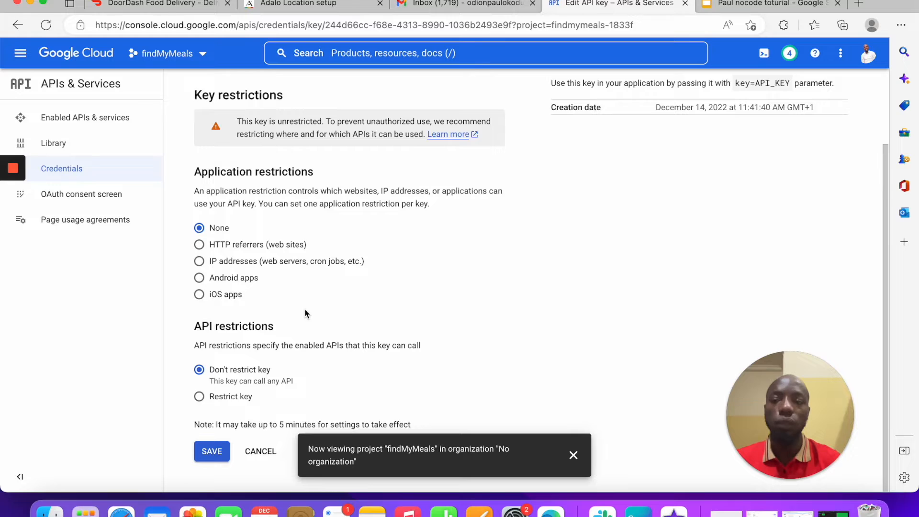
pyautogui.scroll(3, 306, 309)
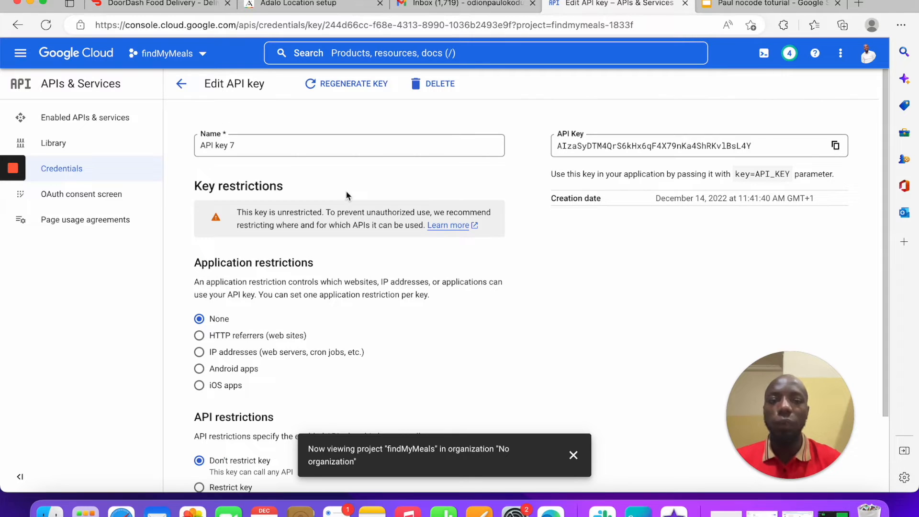
# Step: Reach the API Library through Enabled APIs & services, then bring up the tutorial slides
pyautogui.click(79, 119)
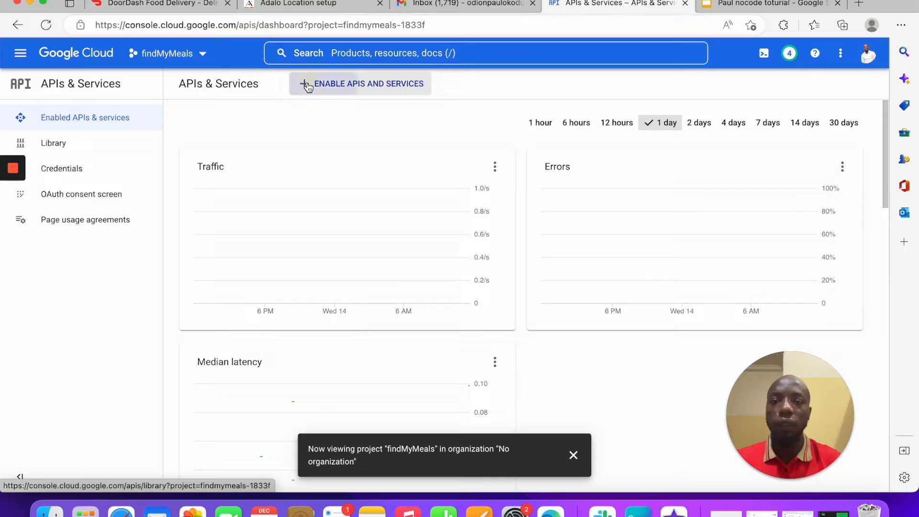
pyautogui.click(308, 87)
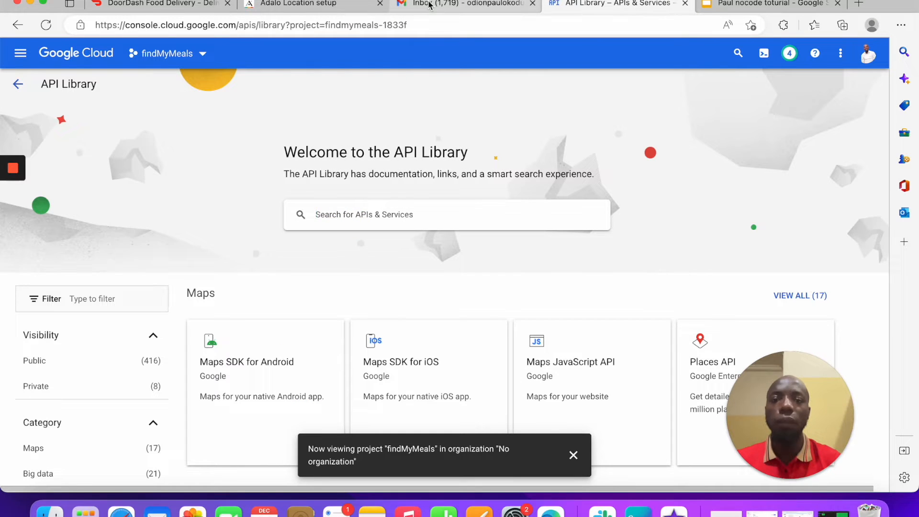
pyautogui.click(727, 5)
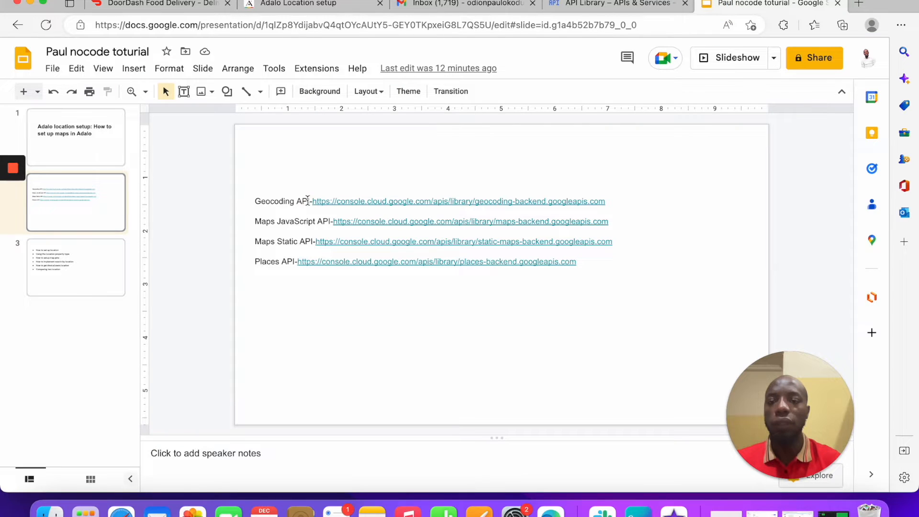
# Step: Paste the copied API key onto slide 2 near the Geocoding API link
pyautogui.moveTo(307, 201); pyautogui.dragTo(242, 202)
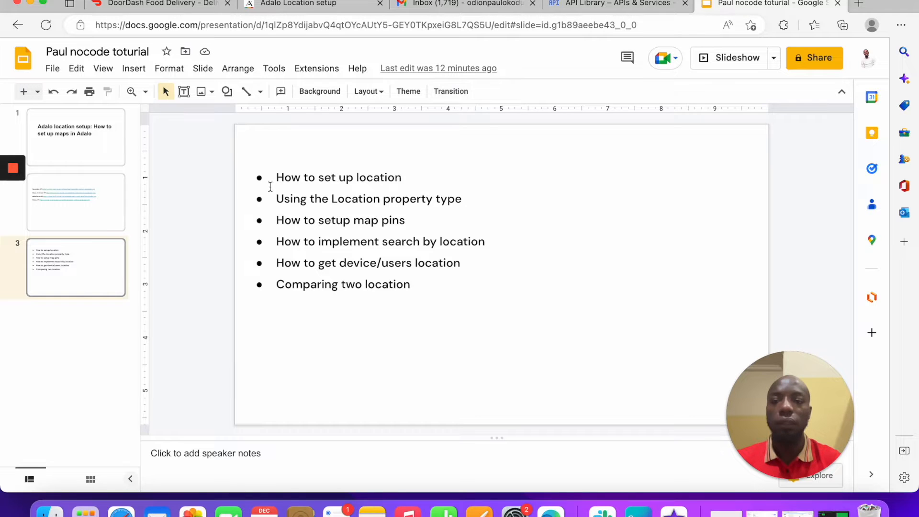
pyautogui.click(96, 204)
pyautogui.moveTo(311, 201); pyautogui.dragTo(206, 198)
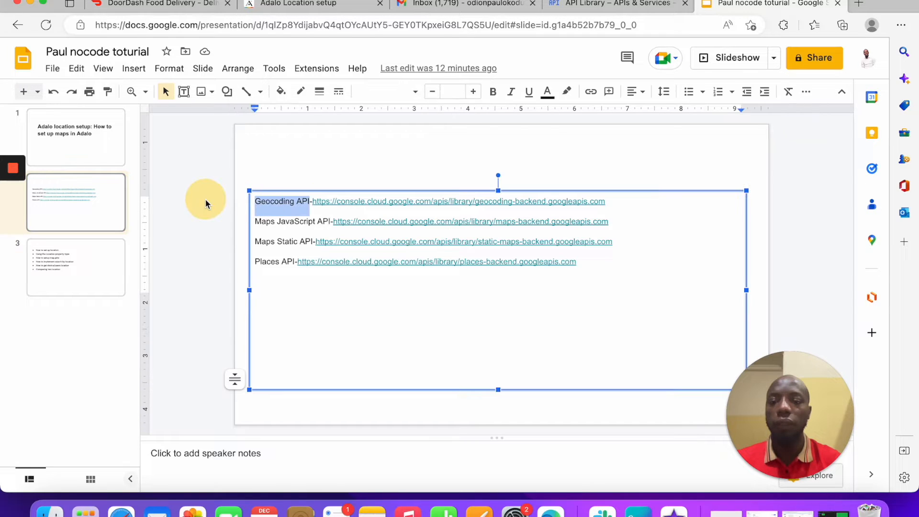
pyautogui.press('super+v')
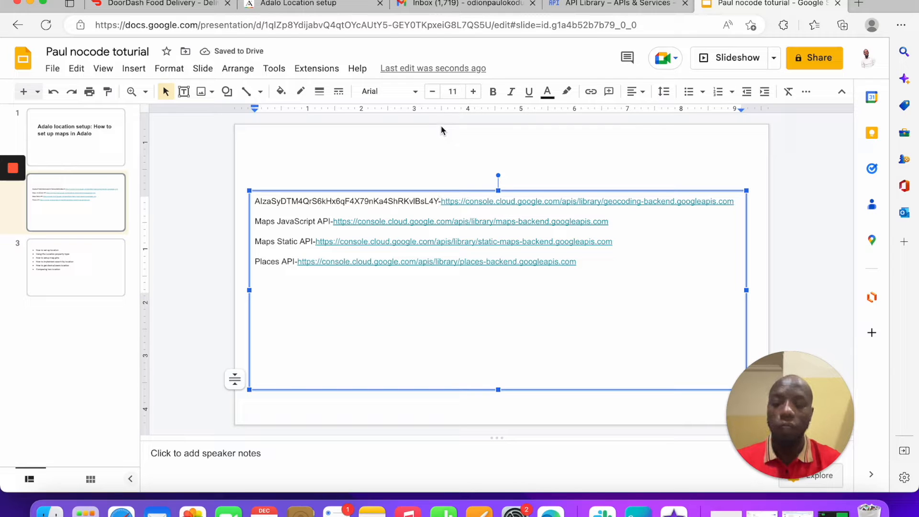
pyautogui.press('super+a')
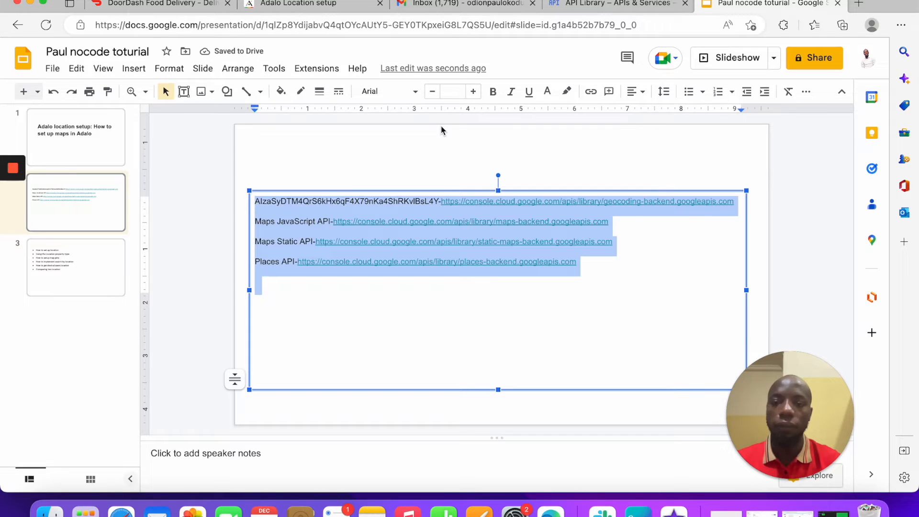
pyautogui.click(551, 304)
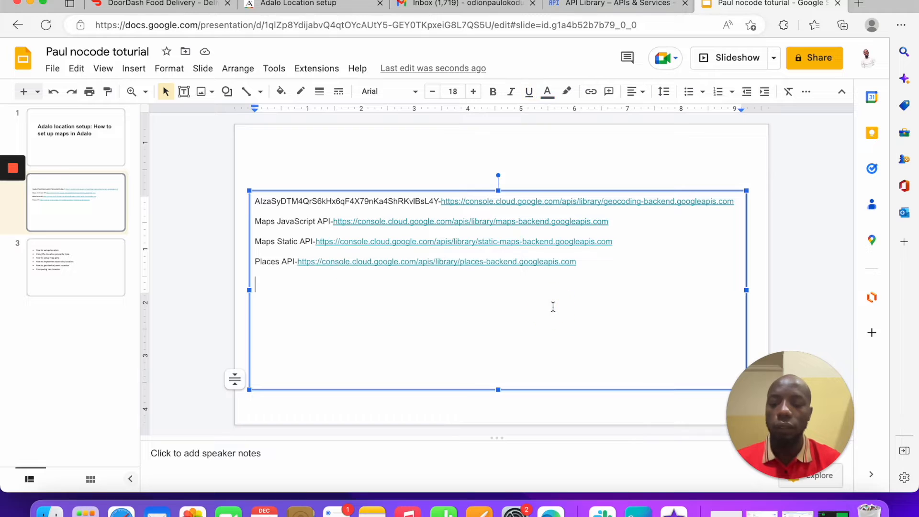
pyautogui.click(228, 184)
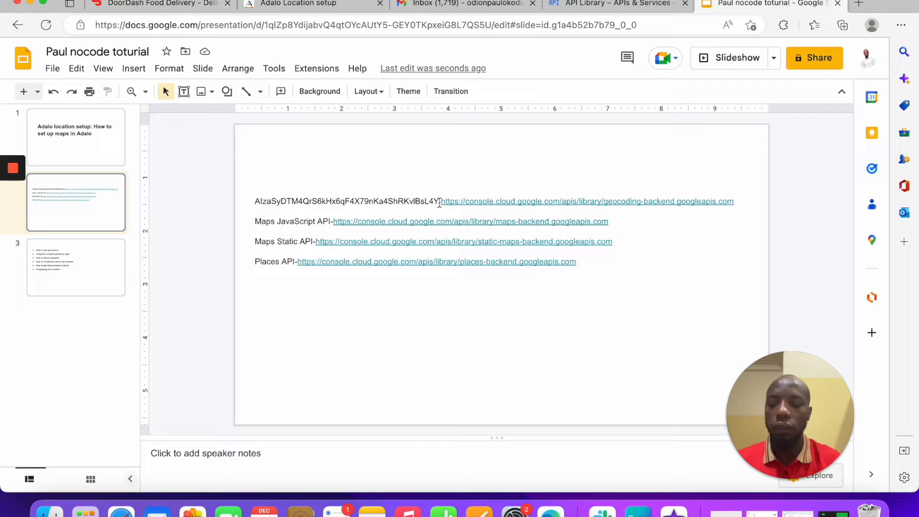
pyautogui.press('super+v')
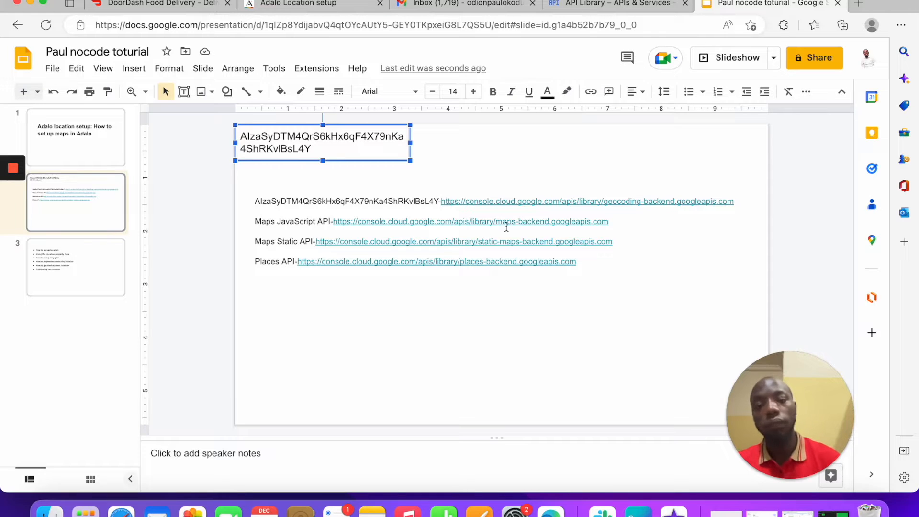
# Step: Delete the separate text box holding the pasted API key
pyautogui.click(442, 153)
pyautogui.click(324, 154)
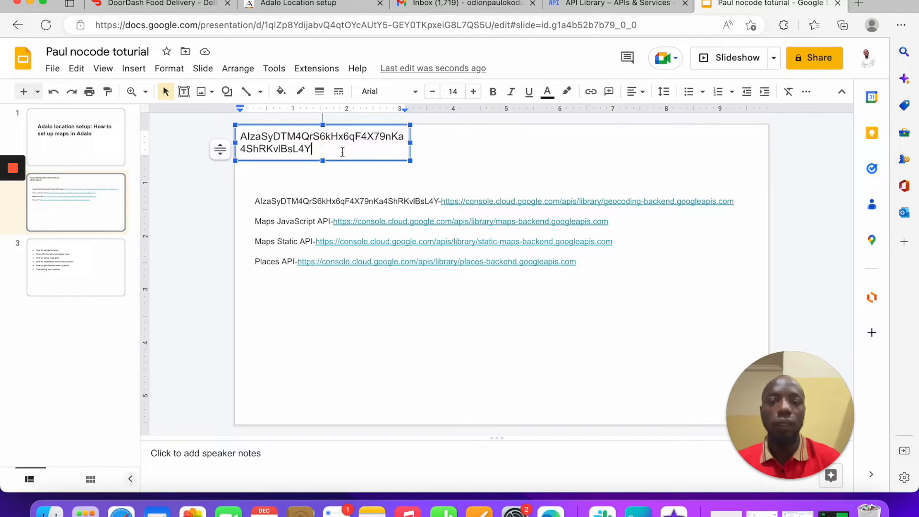
pyautogui.click(399, 160)
pyautogui.press('BackSpace')
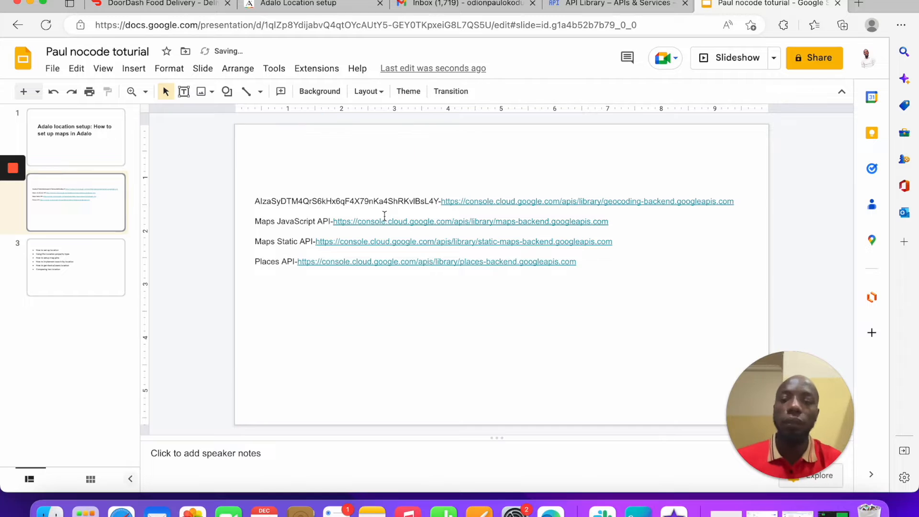
# Step: Replace the start of the first link line with 'Geolocation API'
pyautogui.click(404, 200)
pyautogui.moveTo(434, 201); pyautogui.dragTo(236, 205)
pyautogui.press('BackSpace')
pyautogui.write('Geolocation ')
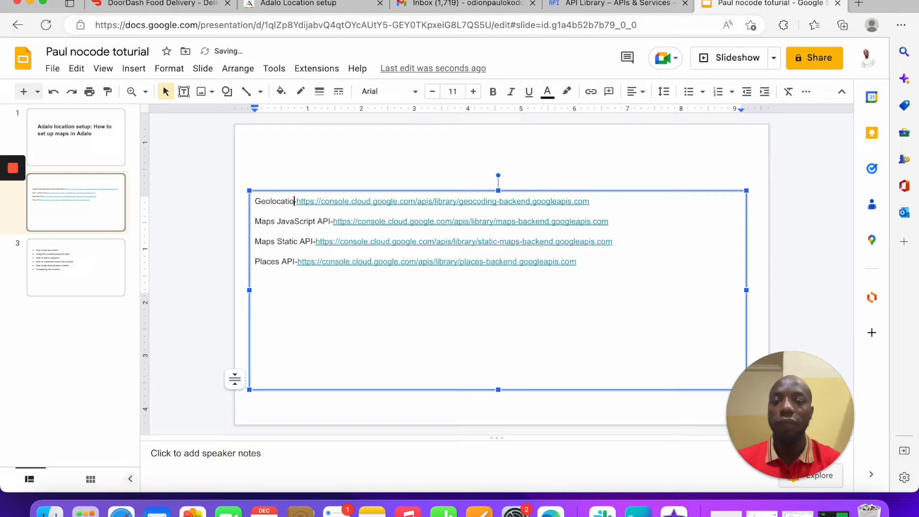
pyautogui.write('API -')
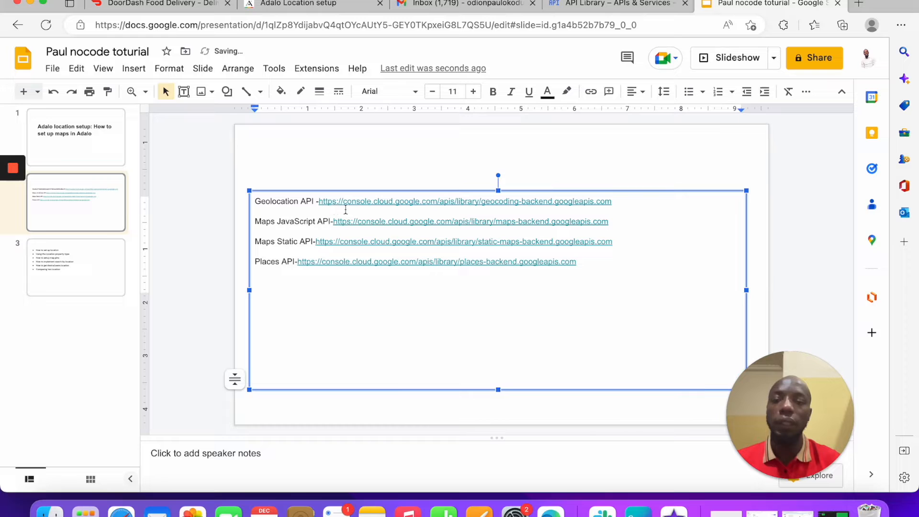
pyautogui.doubleClick(282, 256)
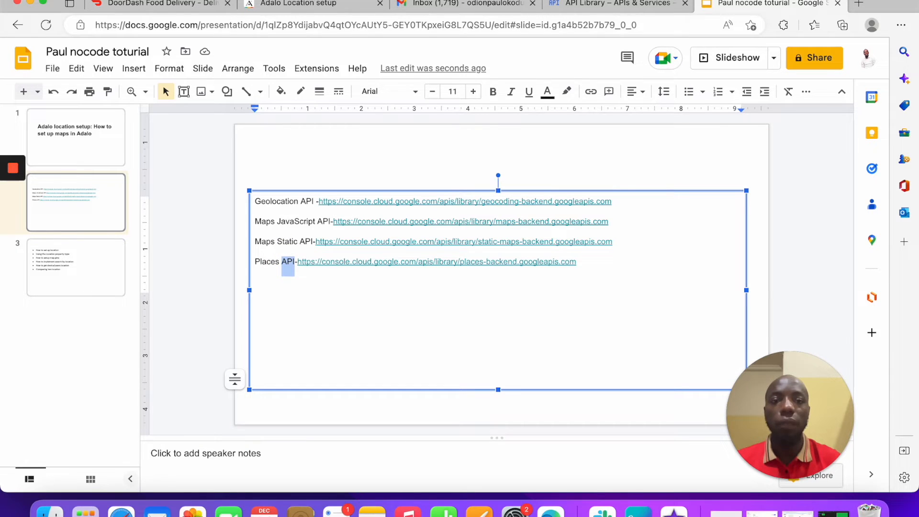
pyautogui.click(574, 4)
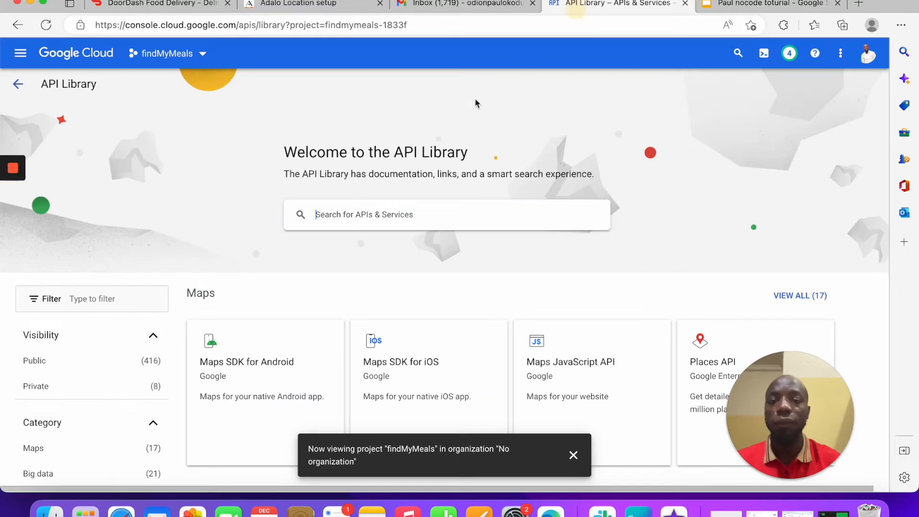
# Step: Search the API Library for 'places api' and open the enabled Places API page
pyautogui.click(432, 211)
pyautogui.write('places api')
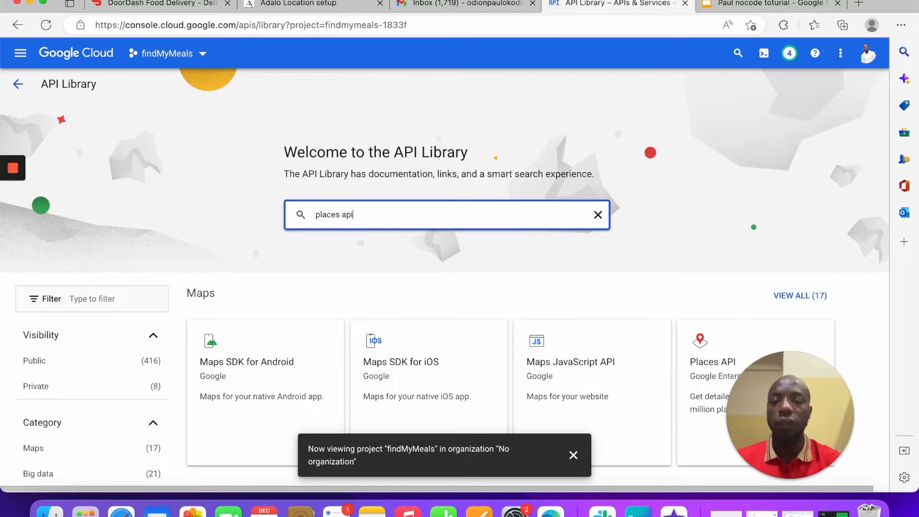
pyautogui.press('Return')
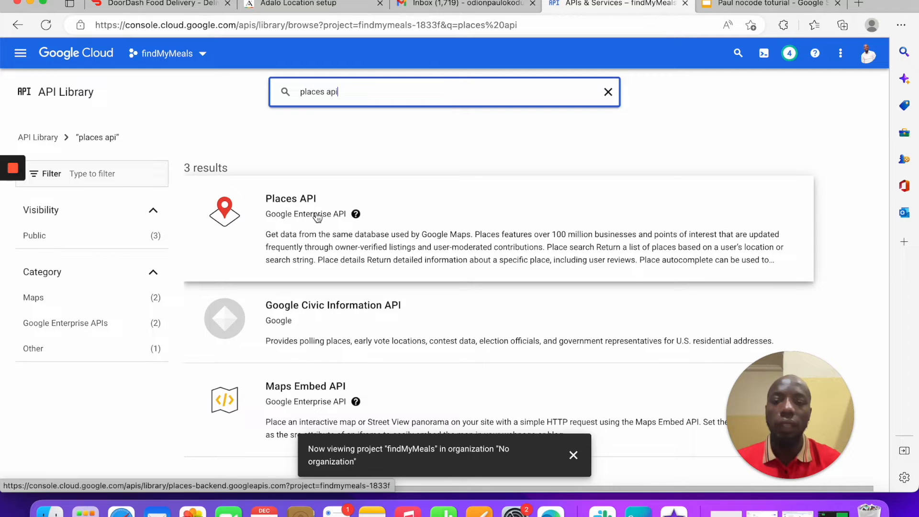
pyautogui.click(332, 207)
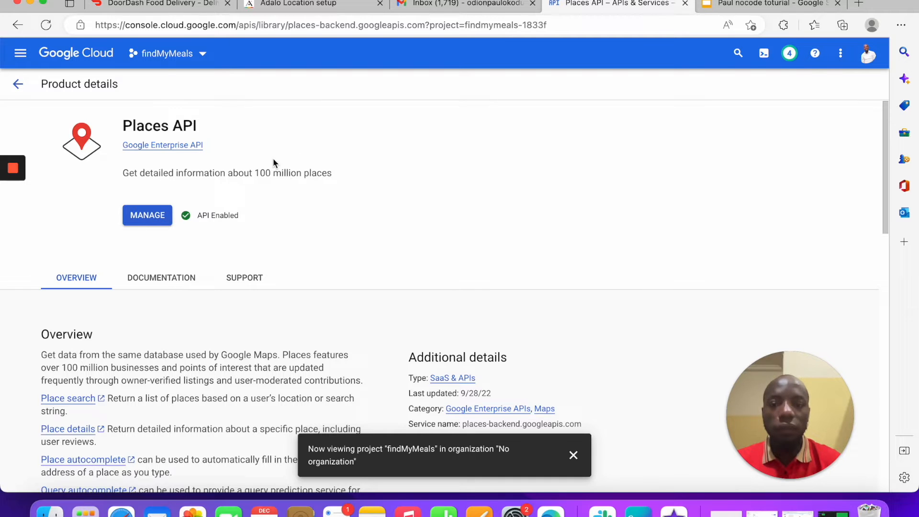
pyautogui.click(466, 5)
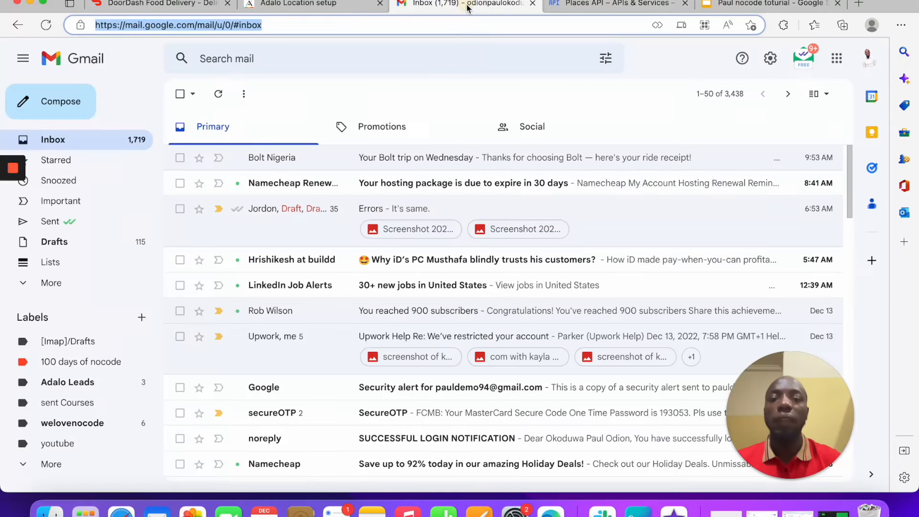
# Step: Show slide 2 with the Geolocation, Maps JavaScript, Maps Static and Places links, nothing selected
pyautogui.click(756, 4)
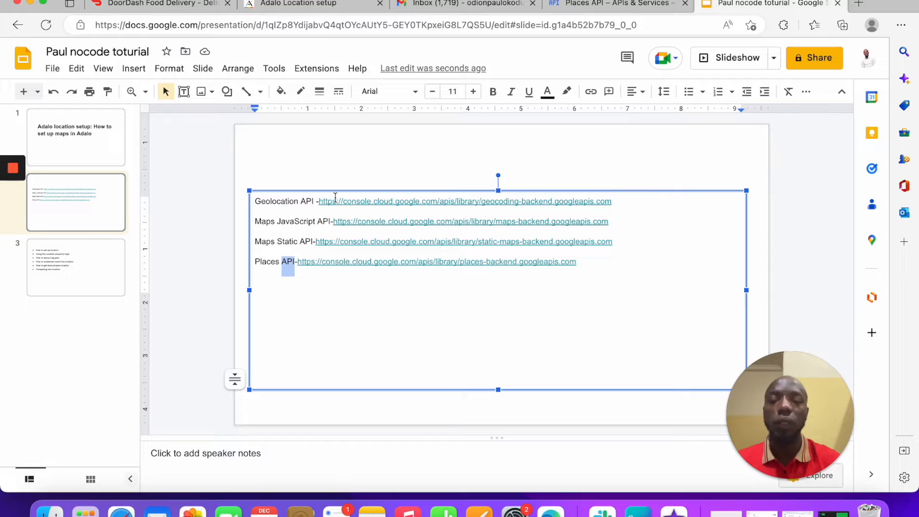
pyautogui.click(427, 158)
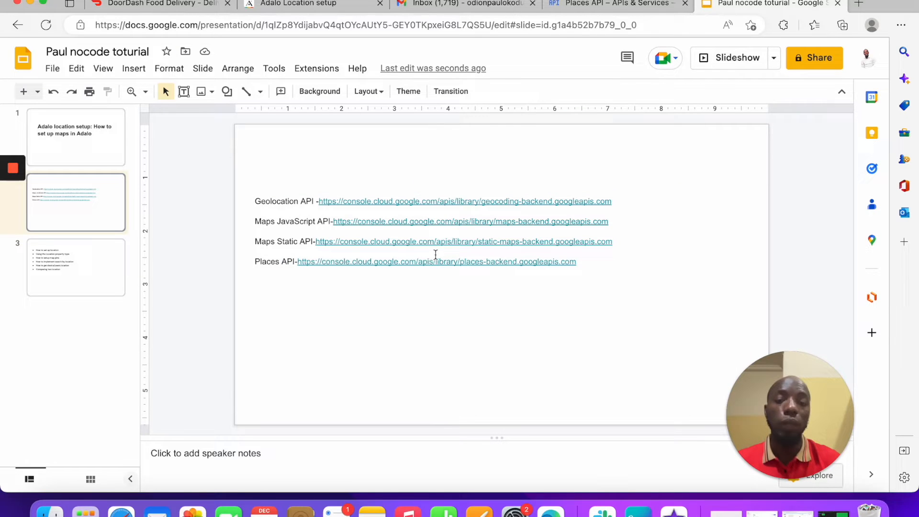
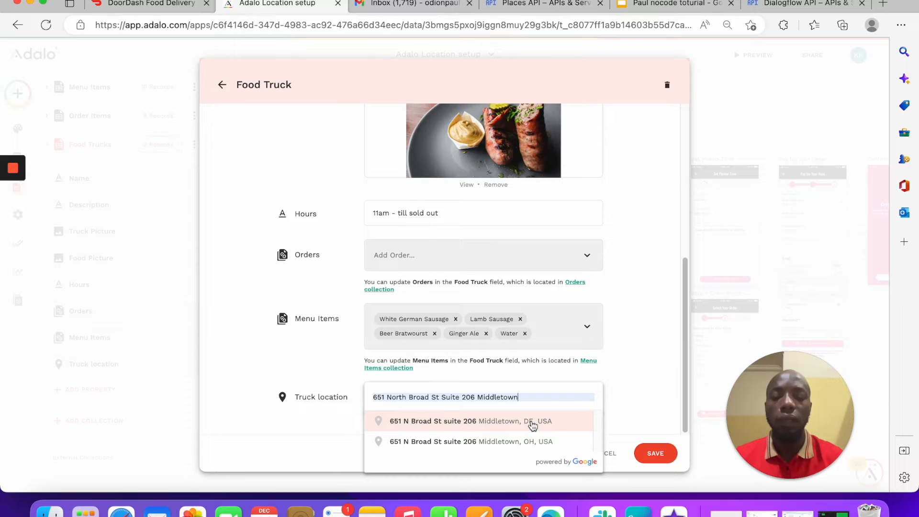
pyautogui.click(485, 424)
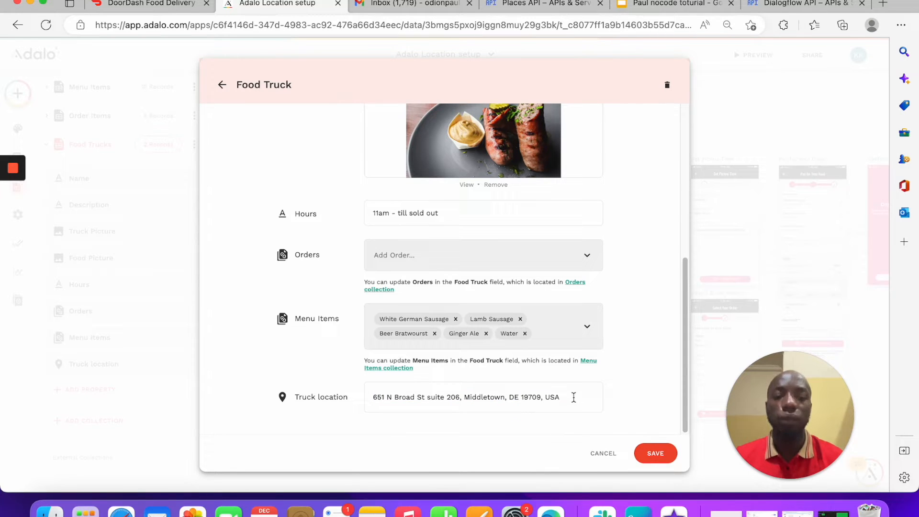
pyautogui.moveTo(572, 398); pyautogui.dragTo(318, 397)
pyautogui.click(537, 398)
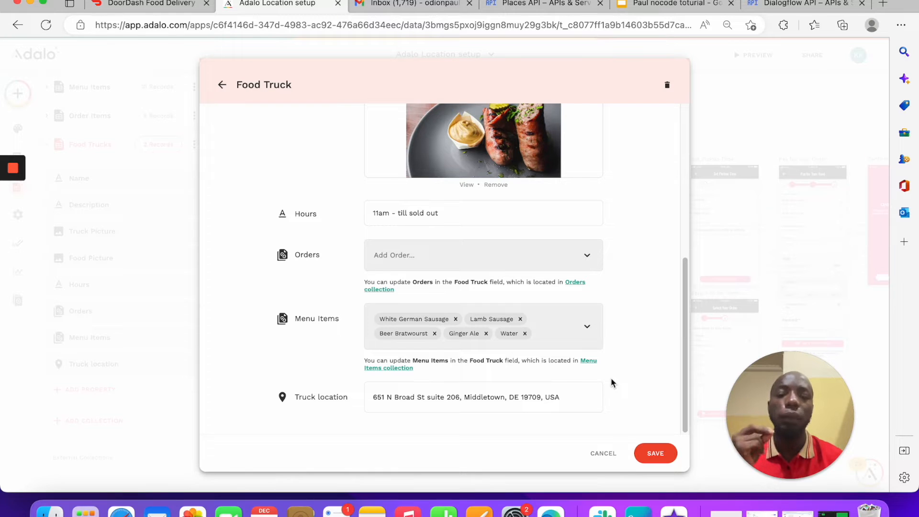
# Step: Save the truck's updated location and close the Food Trucks data and collection
pyautogui.click(654, 453)
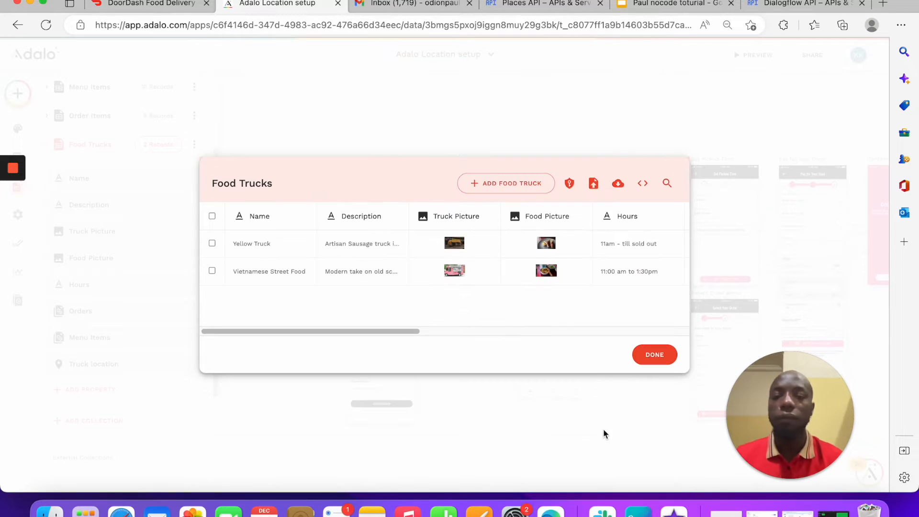
pyautogui.click(667, 360)
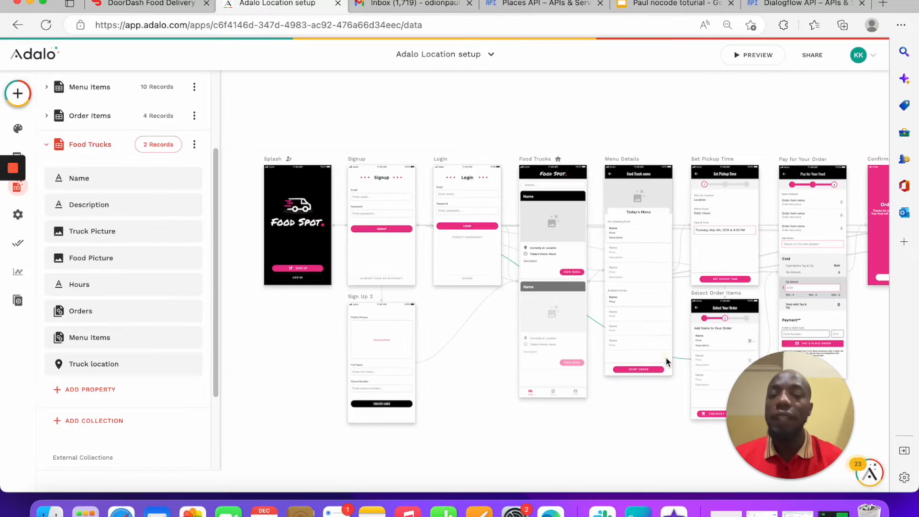
pyautogui.scroll(5, 559, 261)
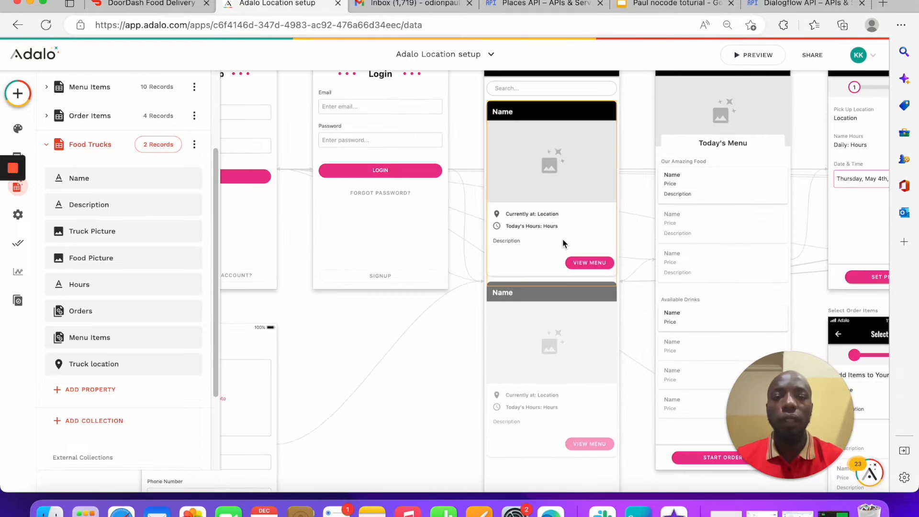
pyautogui.scroll(2, 565, 222)
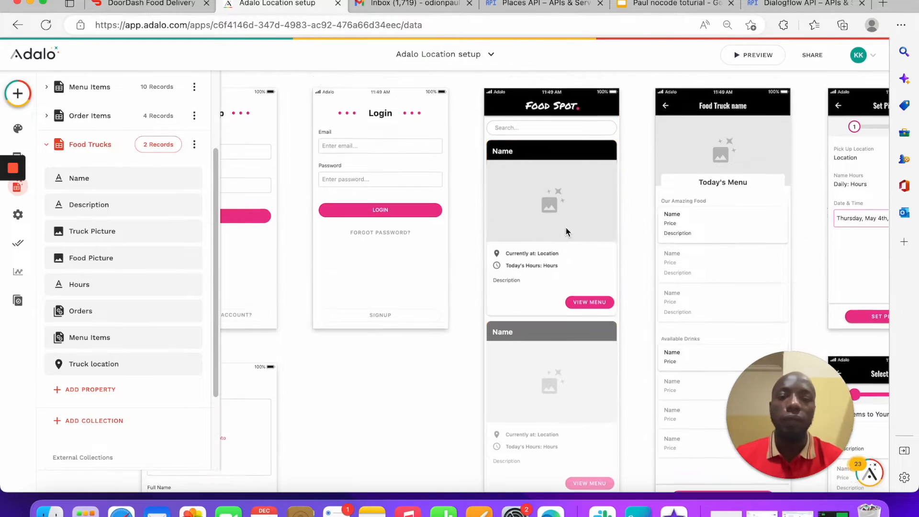
pyautogui.scroll(-4, 565, 230)
pyautogui.click(359, 276)
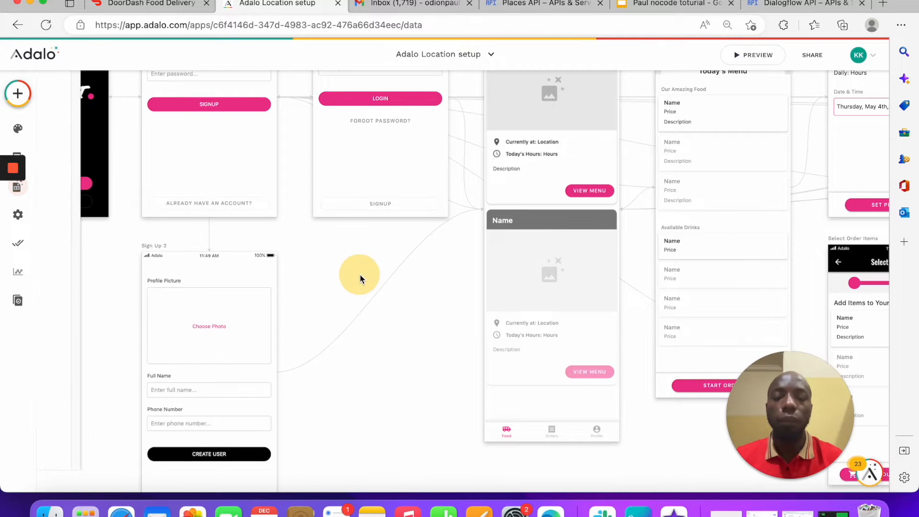
# Step: Pan and zoom the builder canvas to bring the Sign Up 2 screen into view
pyautogui.hscroll(-5, 359, 277)
pyautogui.scroll(4, 359, 277)
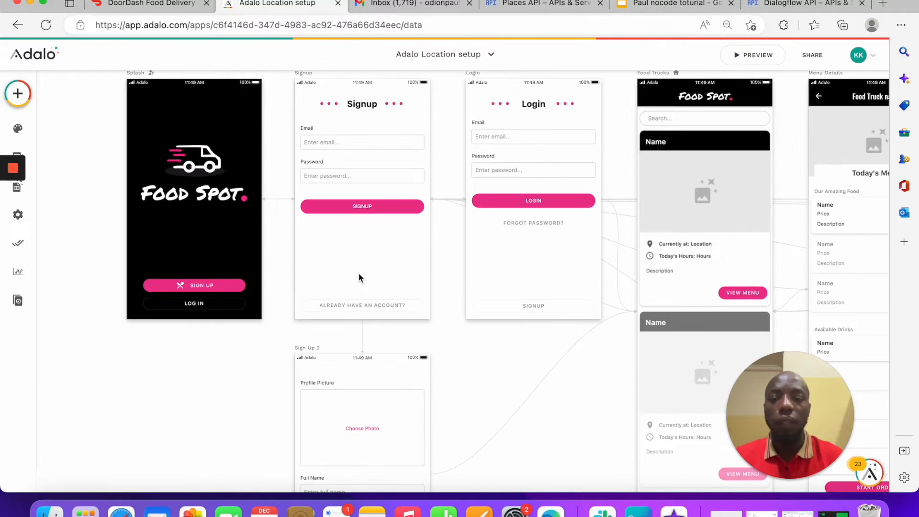
pyautogui.scroll(-6, 359, 277)
pyautogui.hscroll(-4, 359, 277)
pyautogui.hscroll(-2, 359, 277)
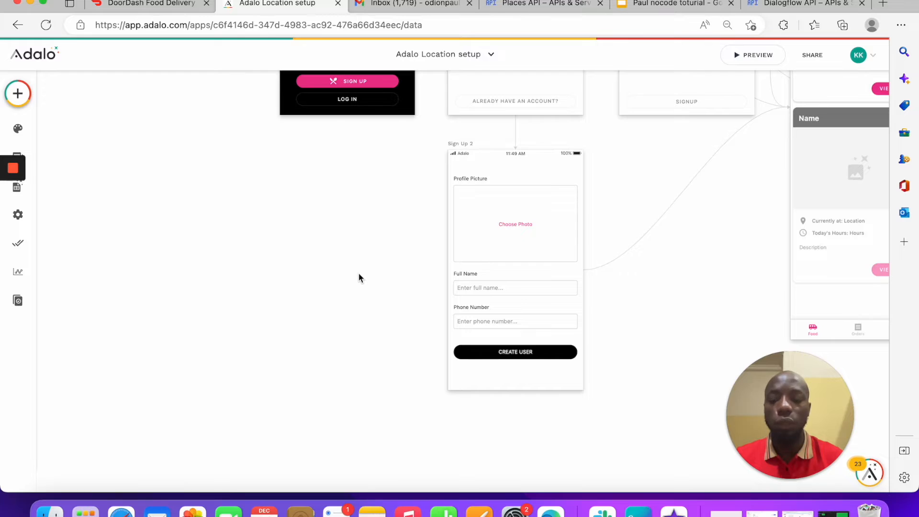
pyautogui.press('super+plus')
# Step: Select the Sign Up 2 form and expand its Fields: Profile Picture, Full Name, Phone Number
pyautogui.click(524, 289)
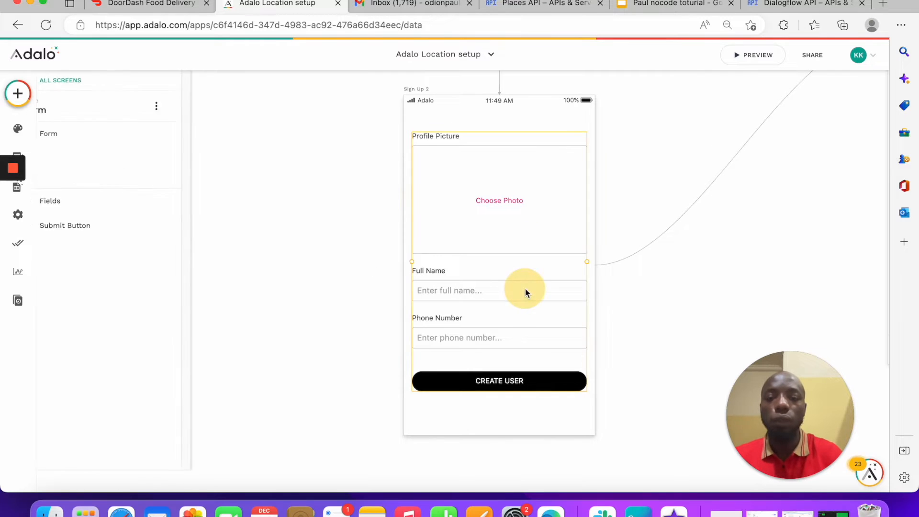
pyautogui.click(129, 243)
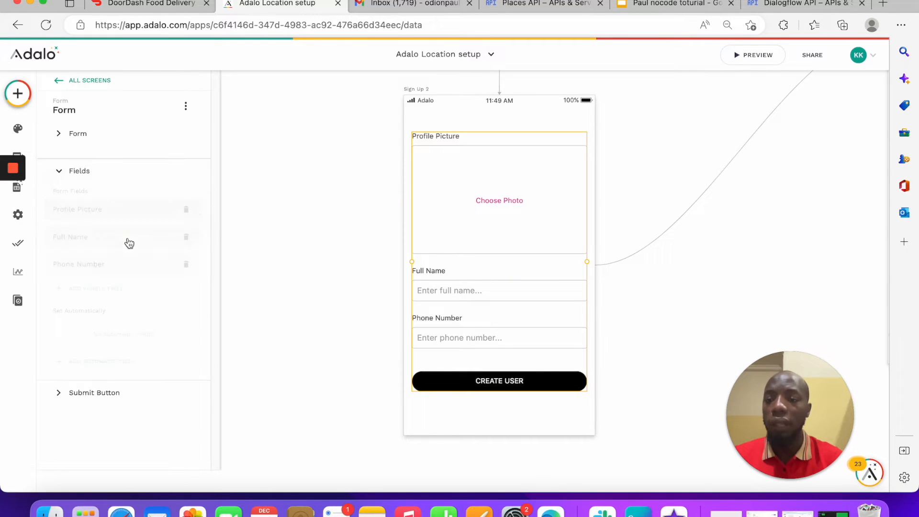
pyautogui.click(120, 276)
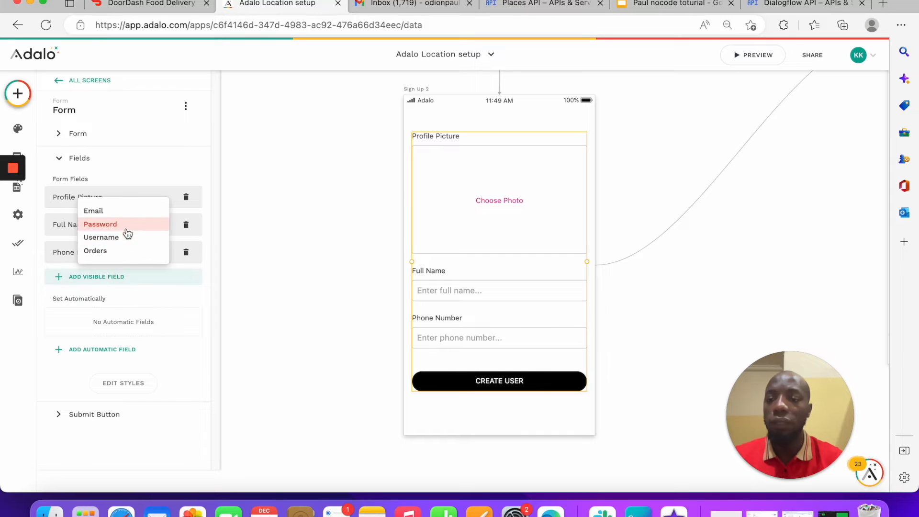
pyautogui.click(133, 296)
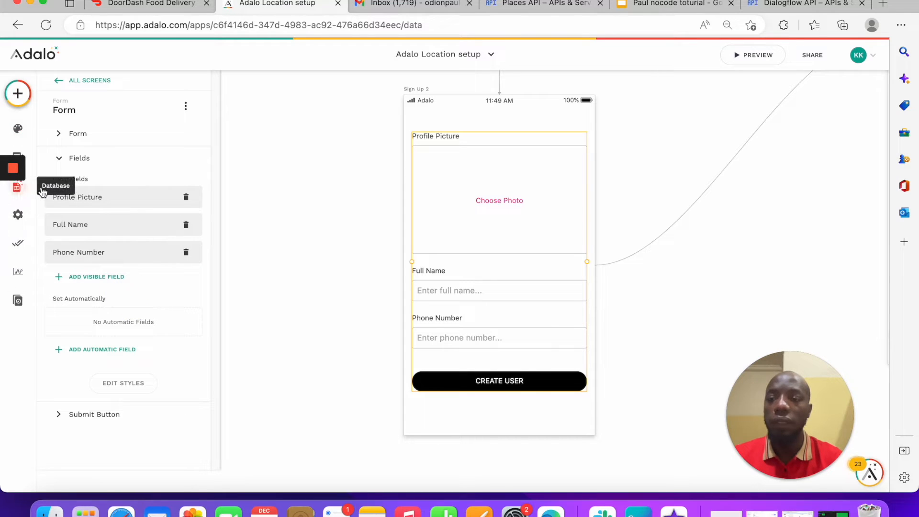
pyautogui.click(21, 189)
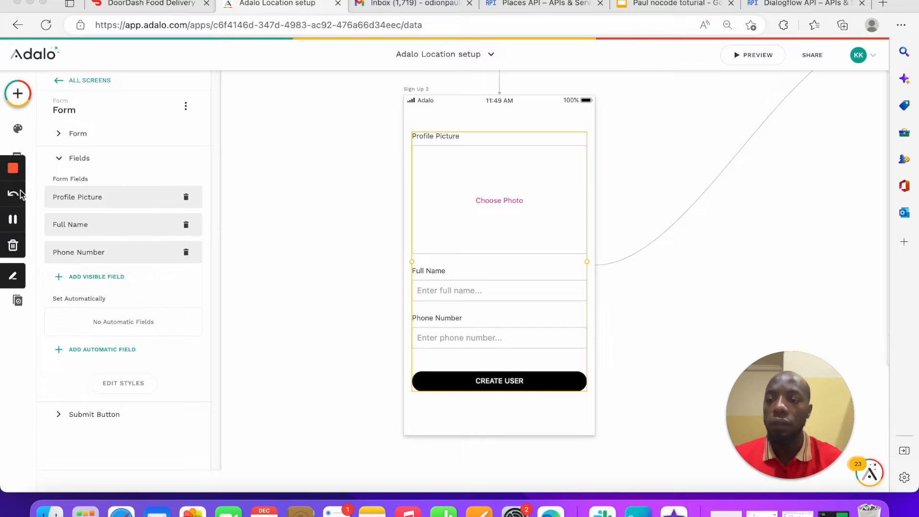
# Step: Add a new Location-type property to the Users collection in the Database
pyautogui.click(26, 189)
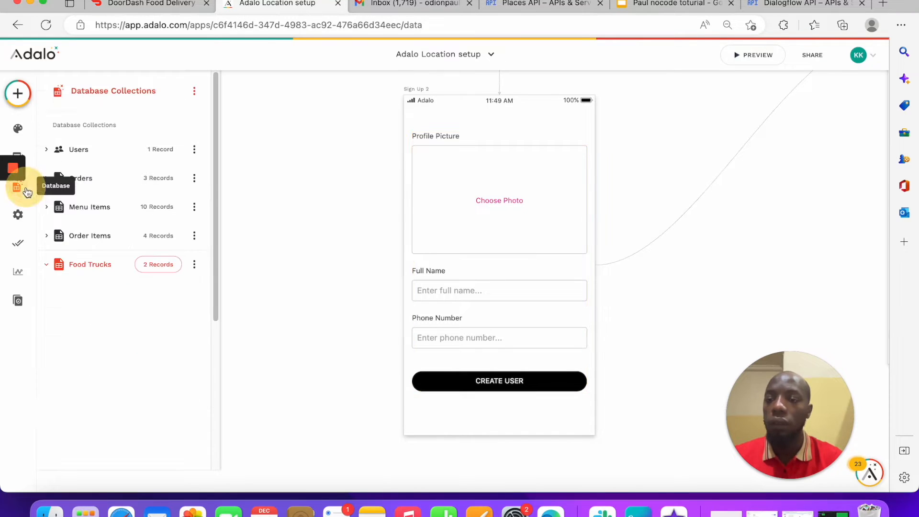
pyautogui.click(113, 151)
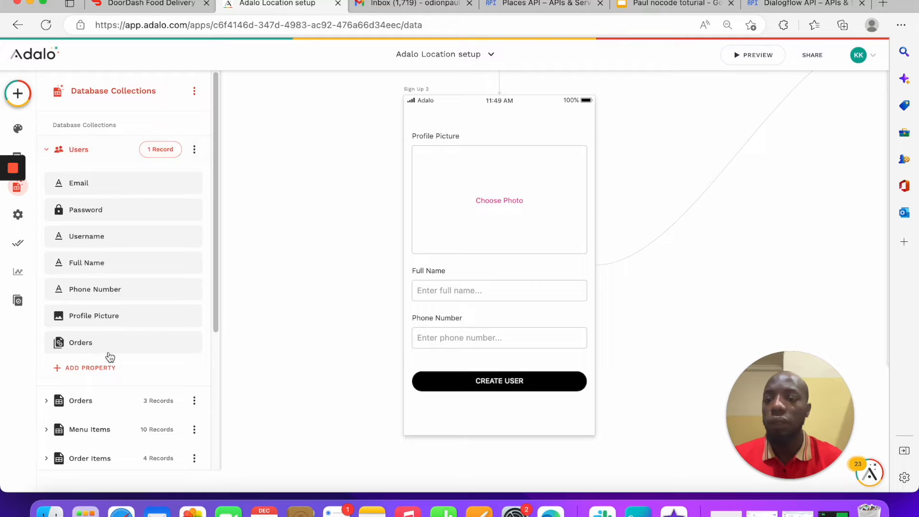
pyautogui.click(105, 367)
pyautogui.moveTo(103, 329)
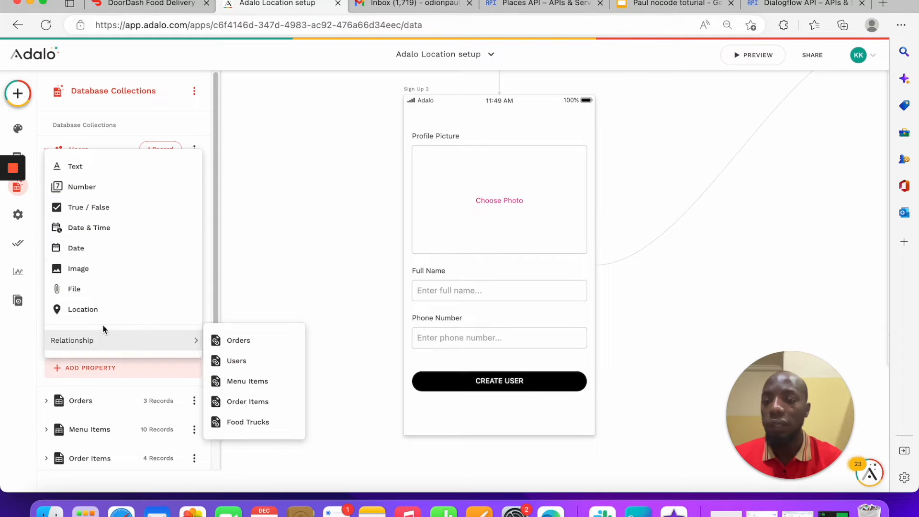
pyautogui.click(97, 310)
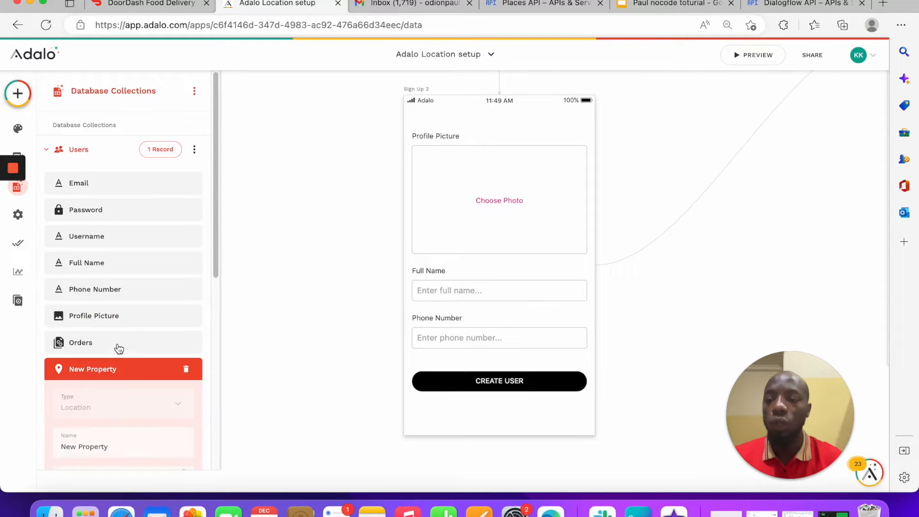
# Step: Name the new property CurrentAddress, save it, and reselect the Sign Up 2 form
pyautogui.click(134, 364)
pyautogui.tripleClick(134, 364)
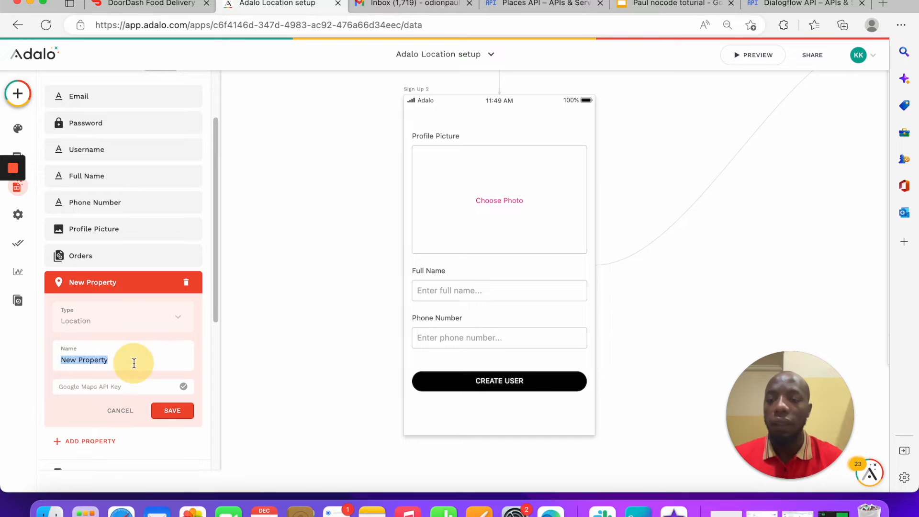
pyautogui.write('Current')
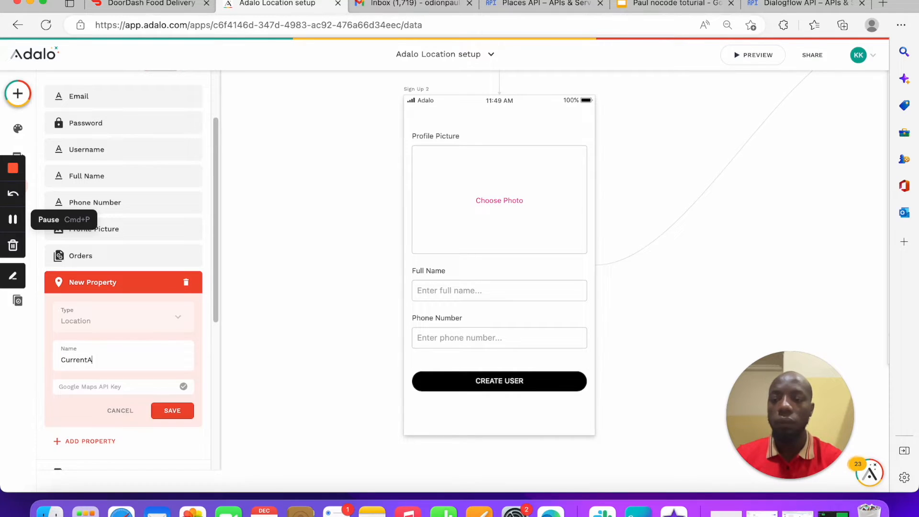
pyautogui.write('A')
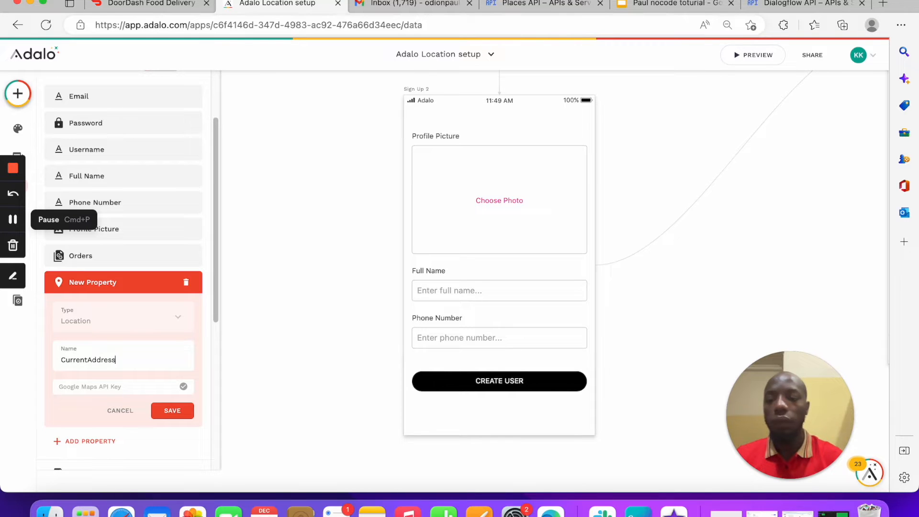
pyautogui.click(172, 410)
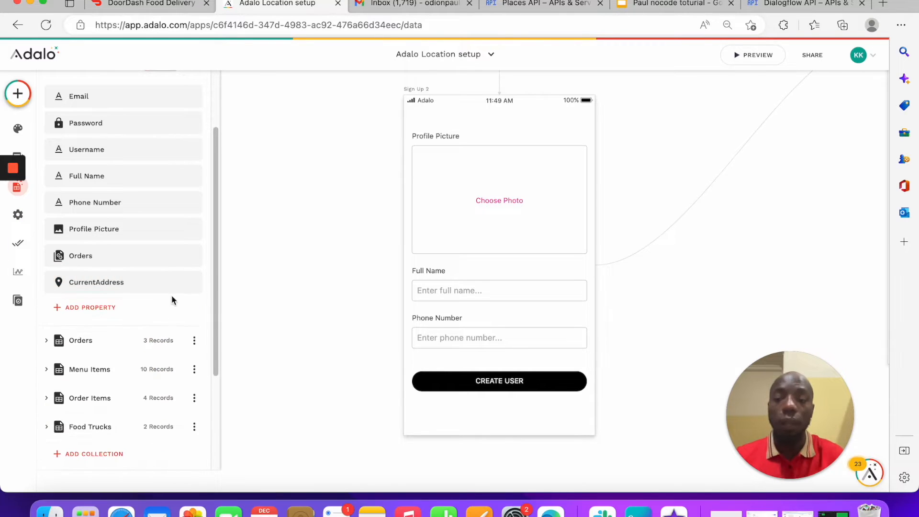
pyautogui.click(477, 286)
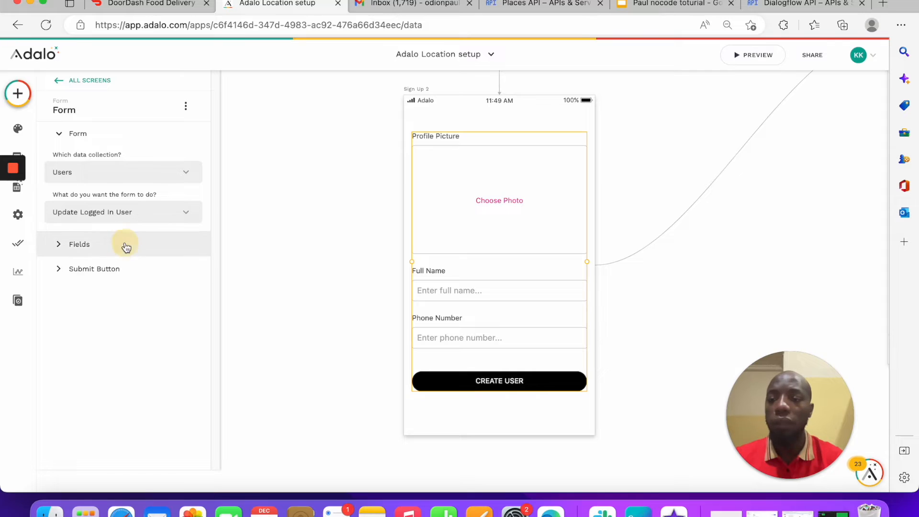
pyautogui.click(123, 244)
pyautogui.click(111, 277)
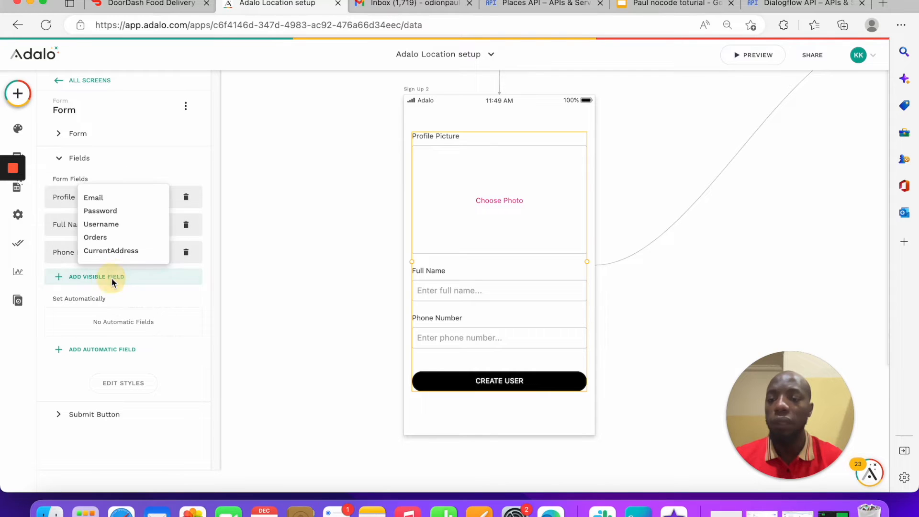
pyautogui.click(124, 249)
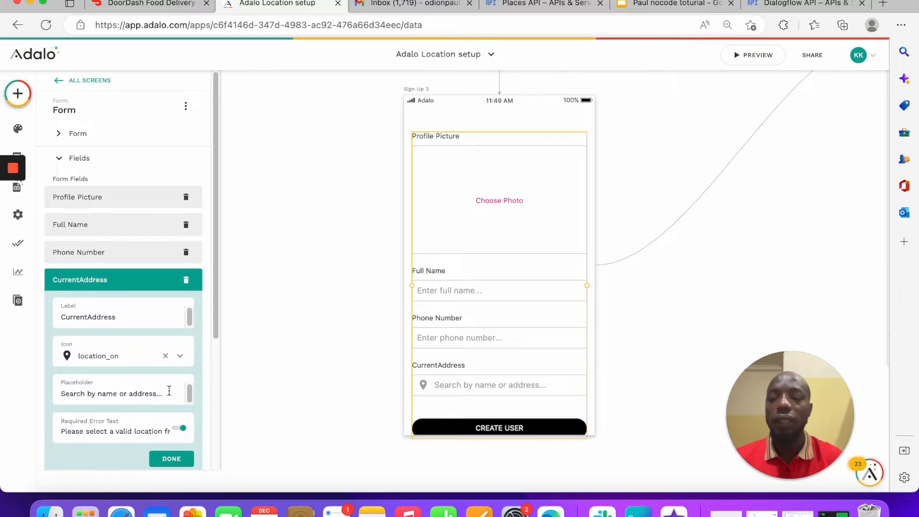
pyautogui.moveTo(169, 391); pyautogui.dragTo(5, 370)
pyautogui.write('A')
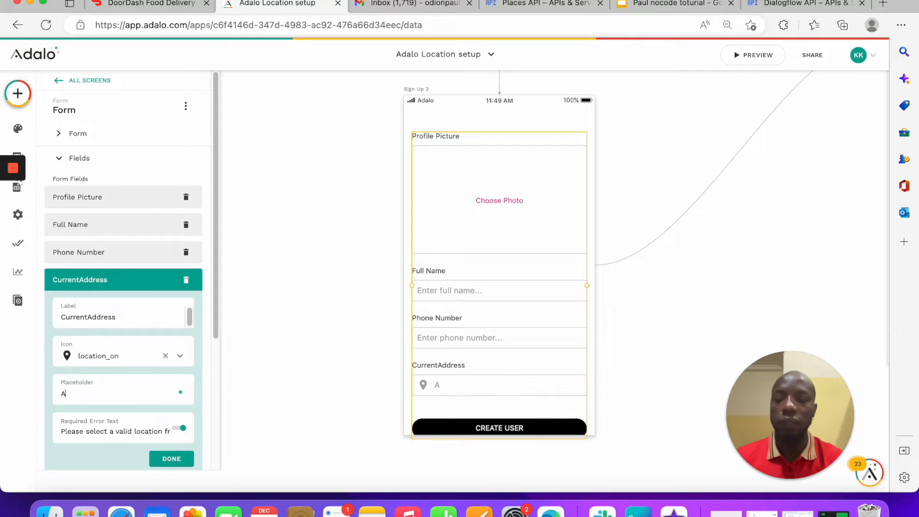
pyautogui.write('d')
pyautogui.press('BackSpace')
pyautogui.press('BackSpace')
pyautogui.write('Ent')
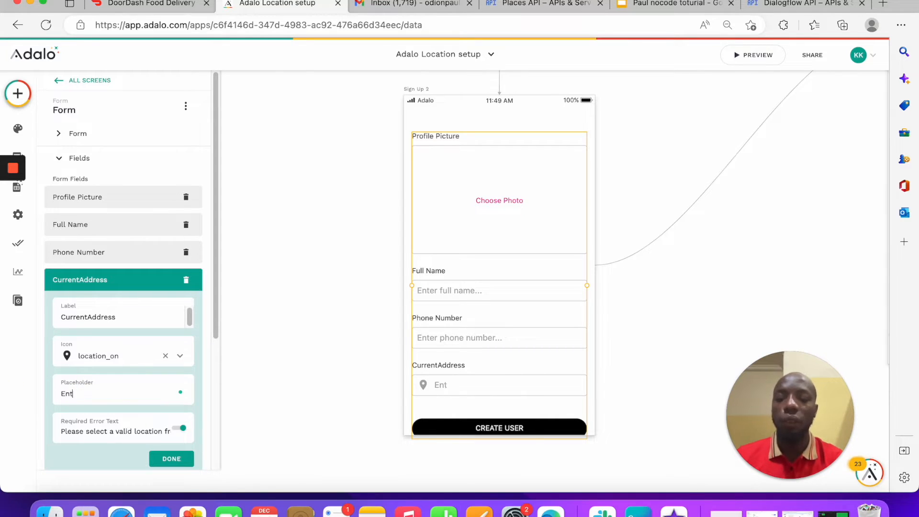
pyautogui.write('er your address')
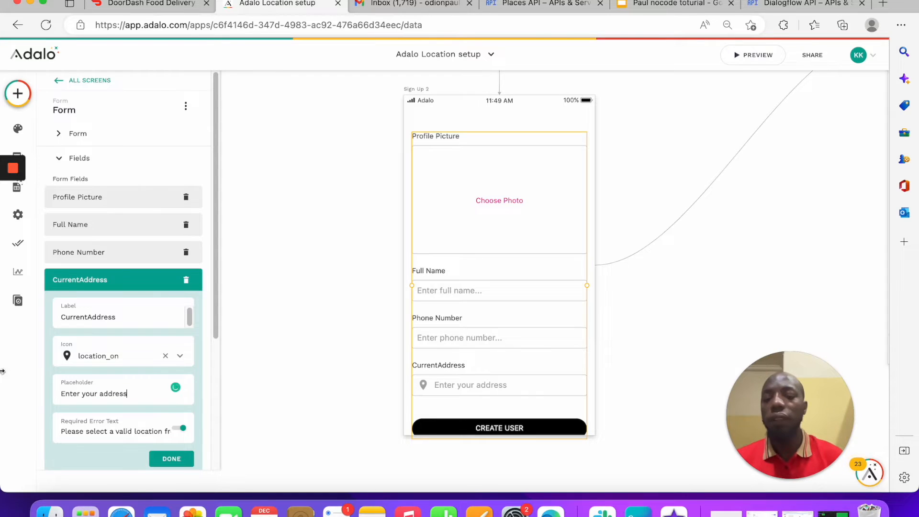
pyautogui.click(191, 461)
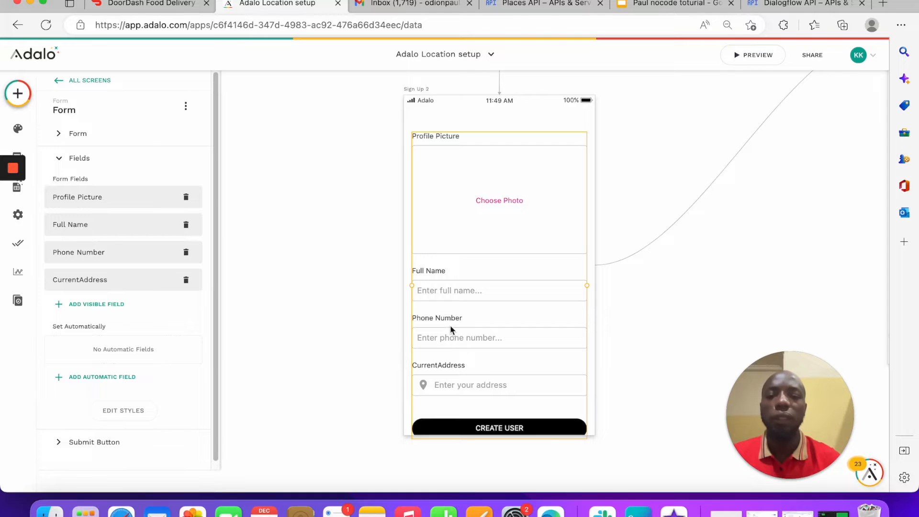
pyautogui.scroll(-1, 450, 314)
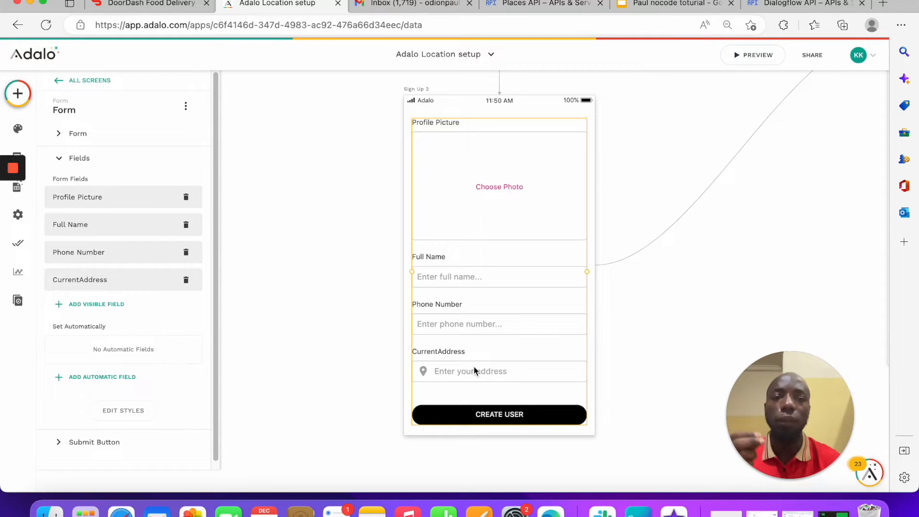
# Step: Preview the app, sign up with a saved test email and password, and reach CurrentAddress
pyautogui.click(749, 55)
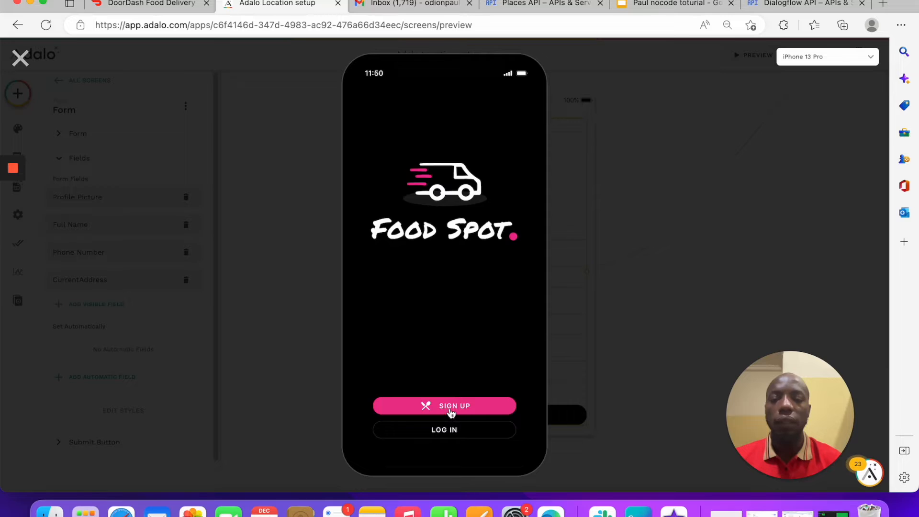
pyautogui.click(449, 414)
pyautogui.click(432, 164)
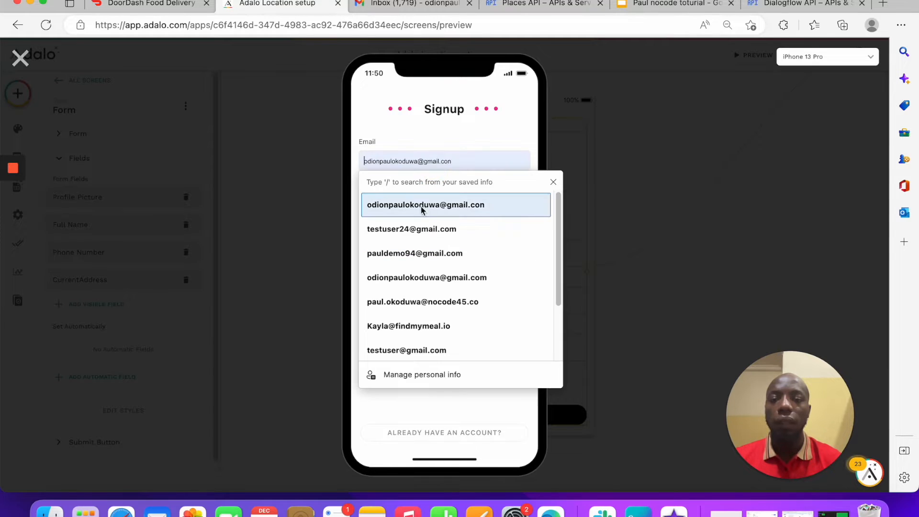
pyautogui.click(418, 228)
pyautogui.click(429, 198)
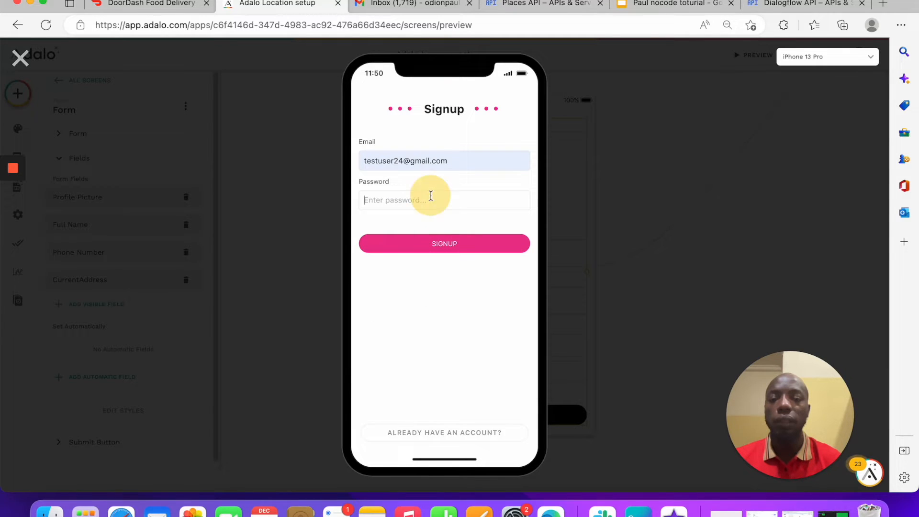
pyautogui.write('p')
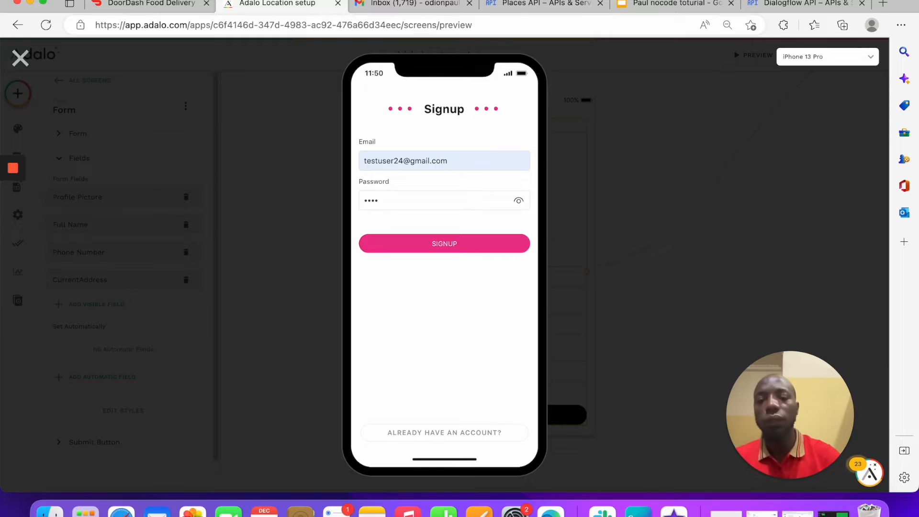
pyautogui.click(472, 250)
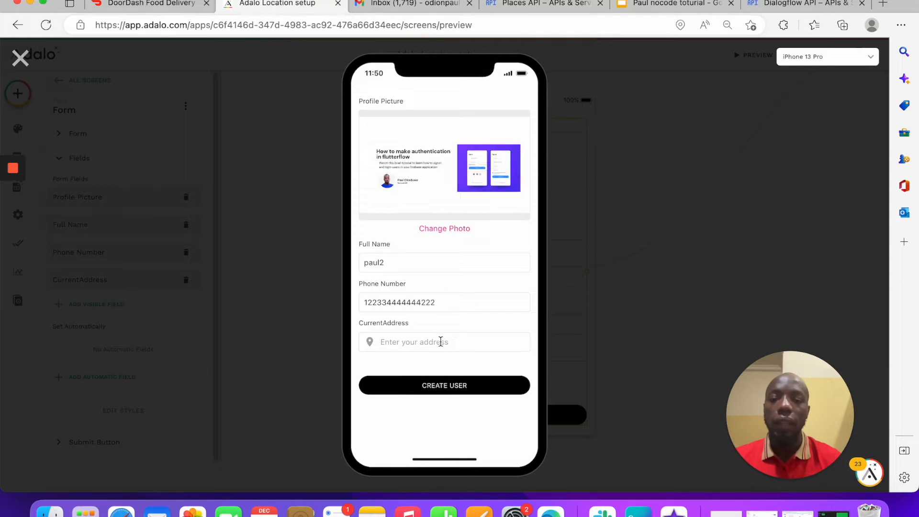
pyautogui.moveTo(387, 245); pyautogui.dragTo(295, 252)
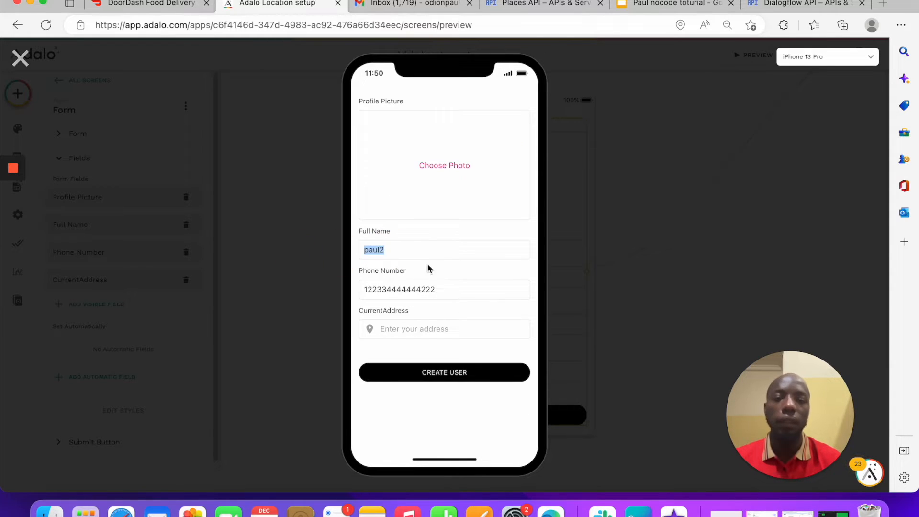
pyautogui.click(414, 332)
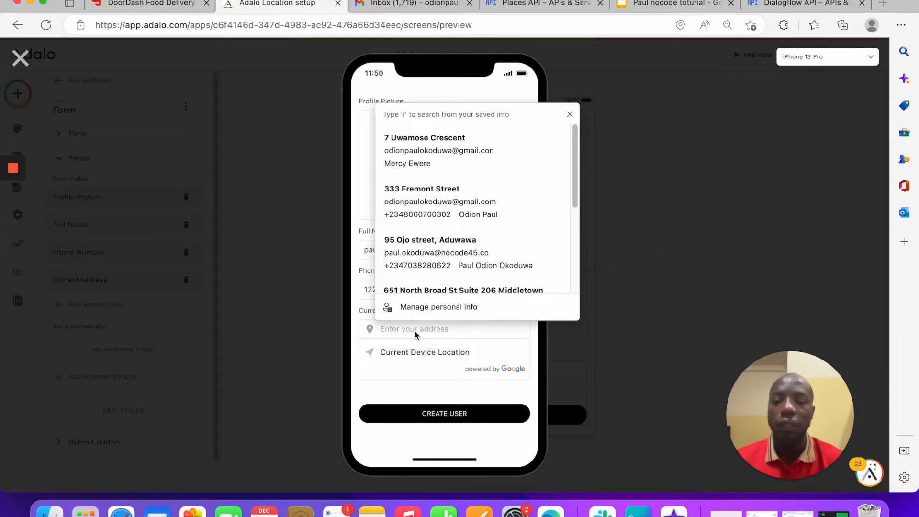
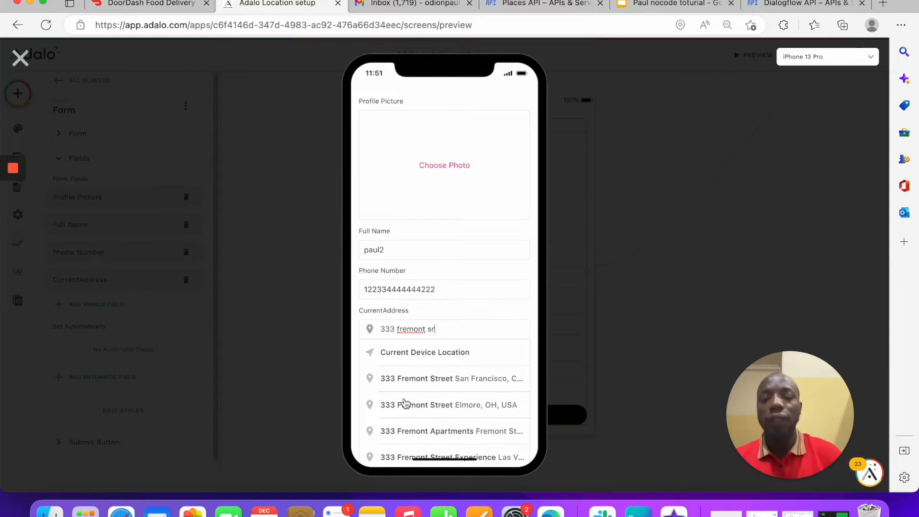
pyautogui.scroll(-4, 440, 410)
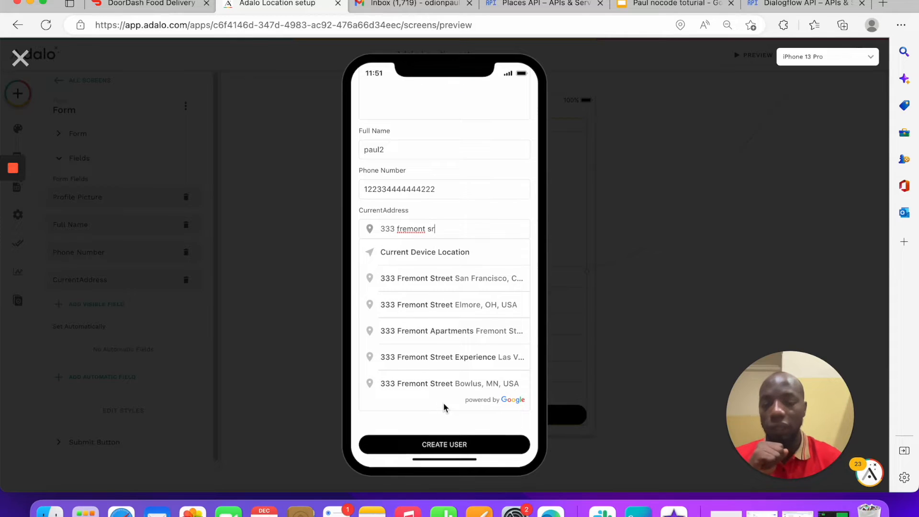
pyautogui.scroll(-1, 443, 407)
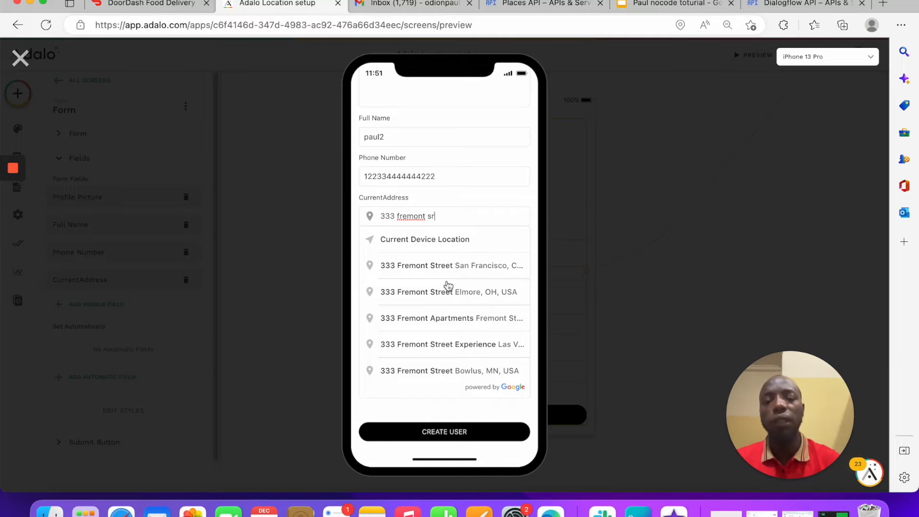
pyautogui.click(445, 263)
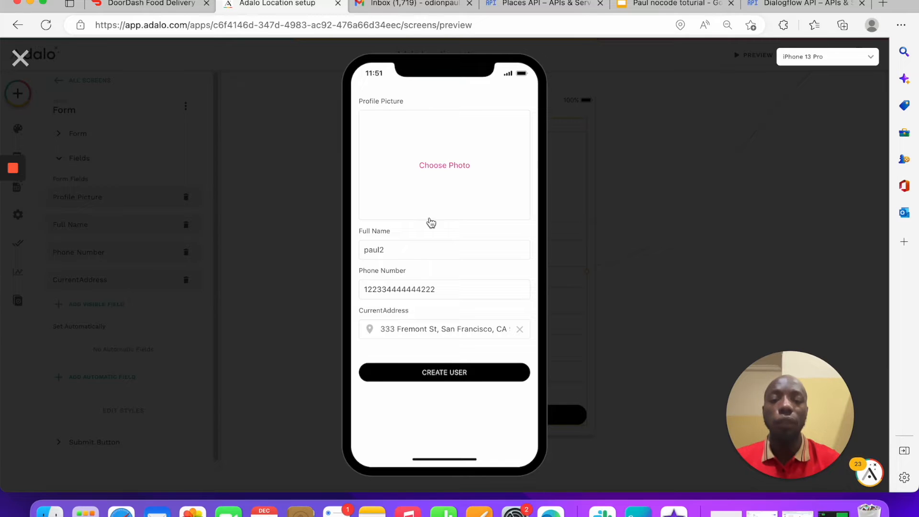
# Step: Replace the phone number, create the test user, and close the preview
pyautogui.click(441, 373)
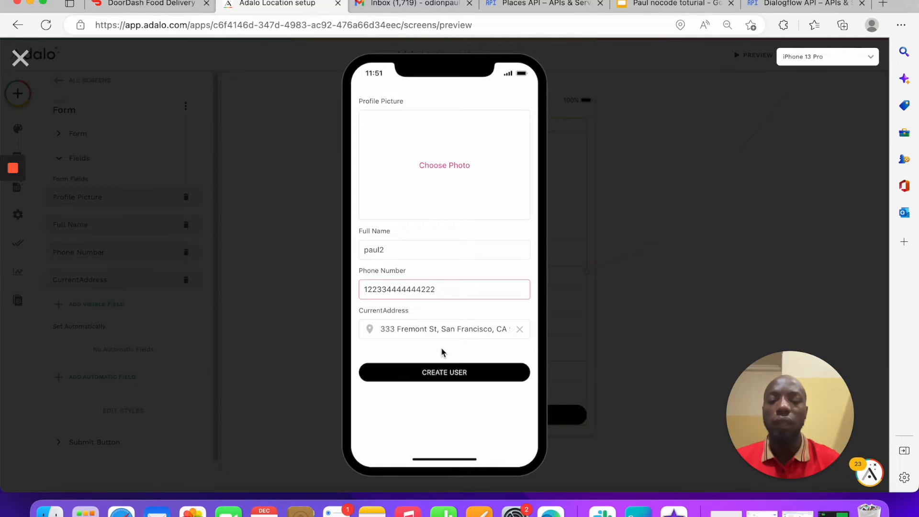
pyautogui.click(436, 380)
pyautogui.moveTo(443, 289); pyautogui.dragTo(235, 277)
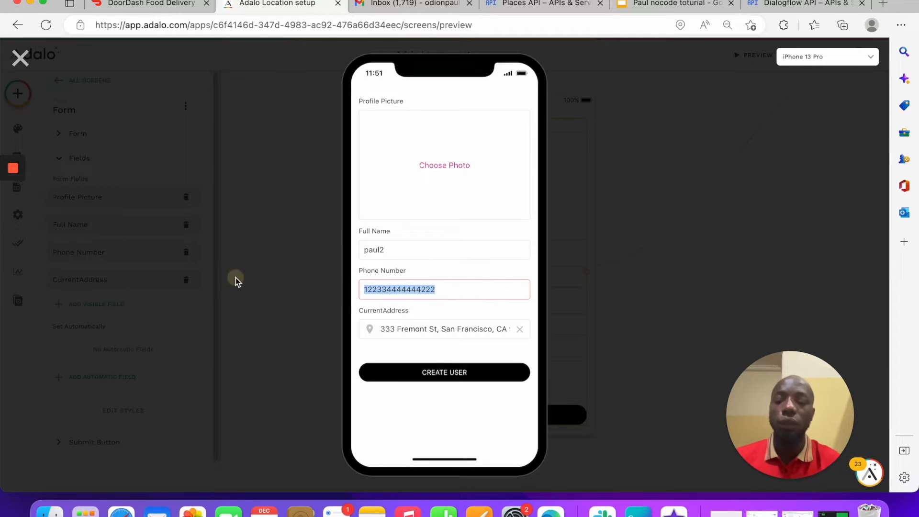
pyautogui.write('12222222')
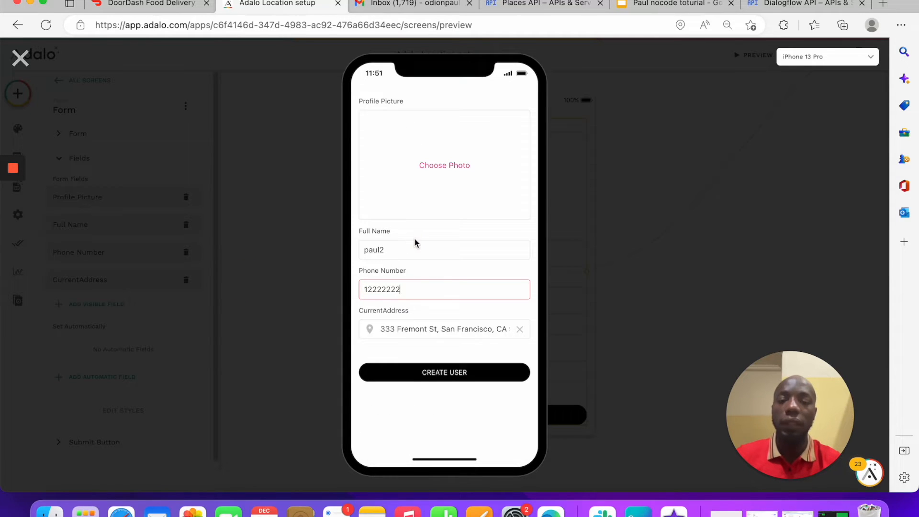
pyautogui.click(442, 377)
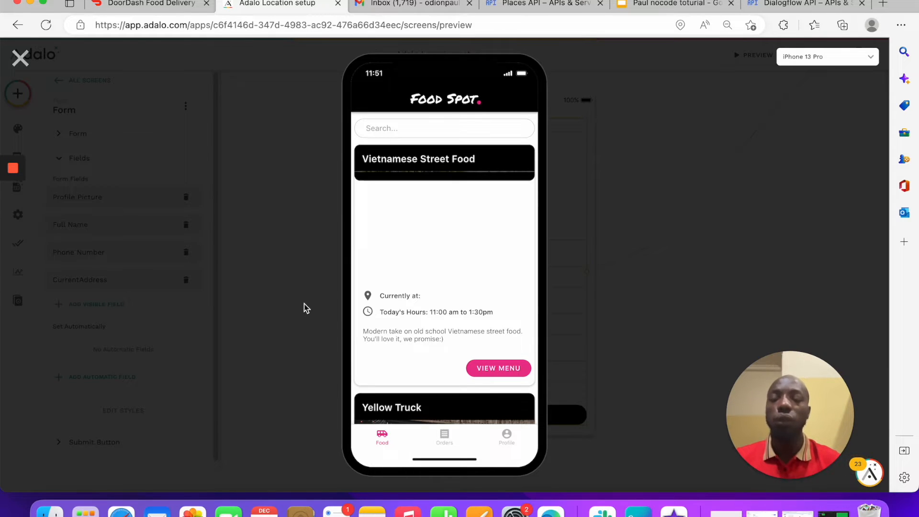
pyautogui.click(20, 58)
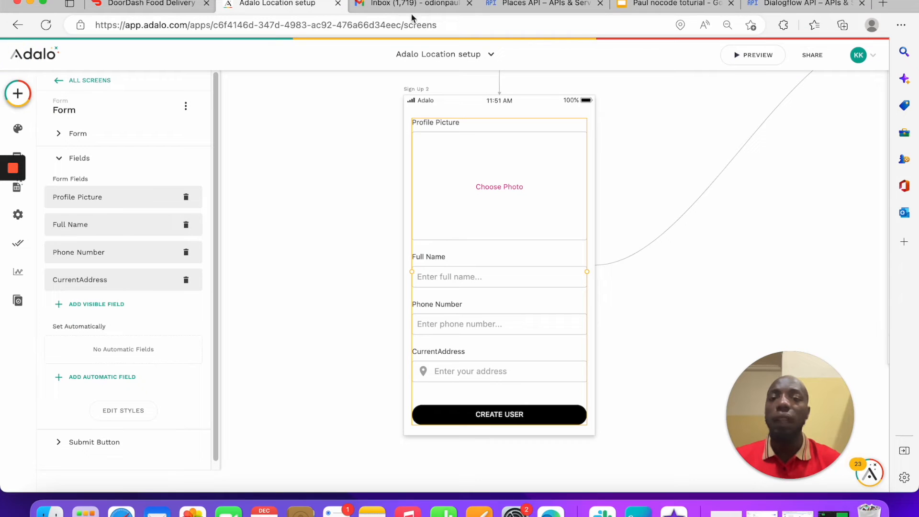
# Step: In Google Slides, make the 'Using the Location property type' bullet bold
pyautogui.click(675, 5)
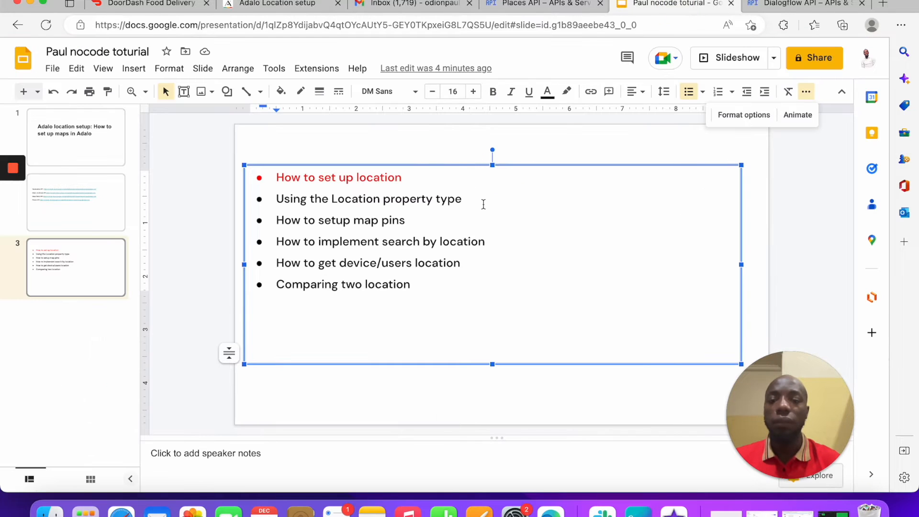
pyautogui.moveTo(483, 204); pyautogui.dragTo(232, 199)
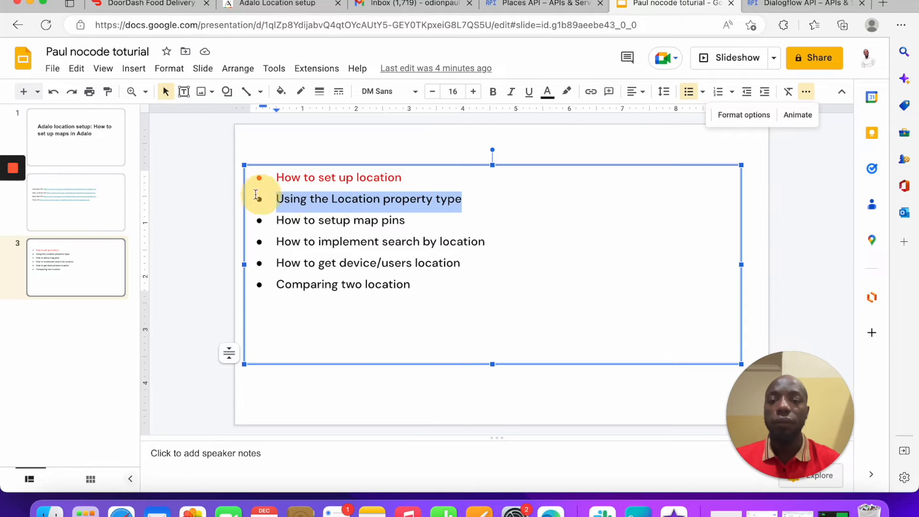
pyautogui.click(492, 94)
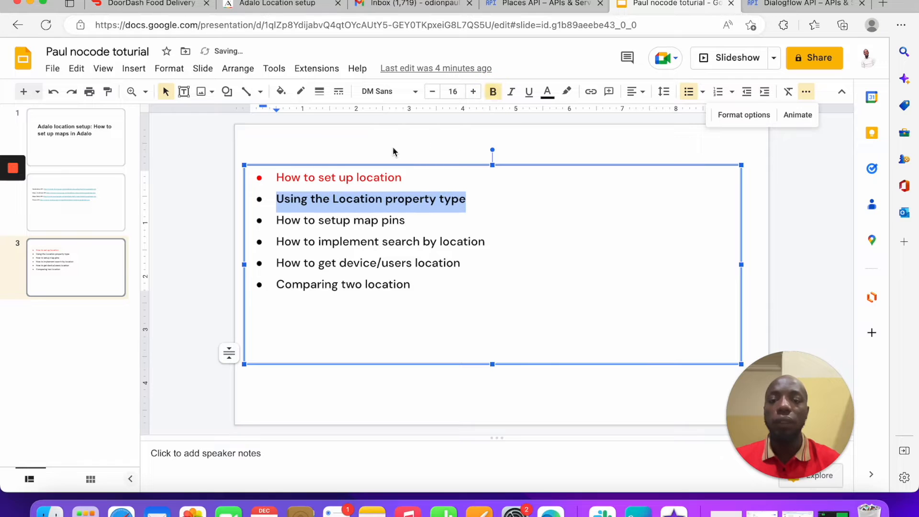
pyautogui.click(459, 197)
pyautogui.moveTo(488, 243); pyautogui.dragTo(256, 239)
pyautogui.click(474, 195)
pyautogui.moveTo(473, 194); pyautogui.dragTo(253, 192)
# Step: Colour that bullet red, then go back to the Adalo editor
pyautogui.click(547, 91)
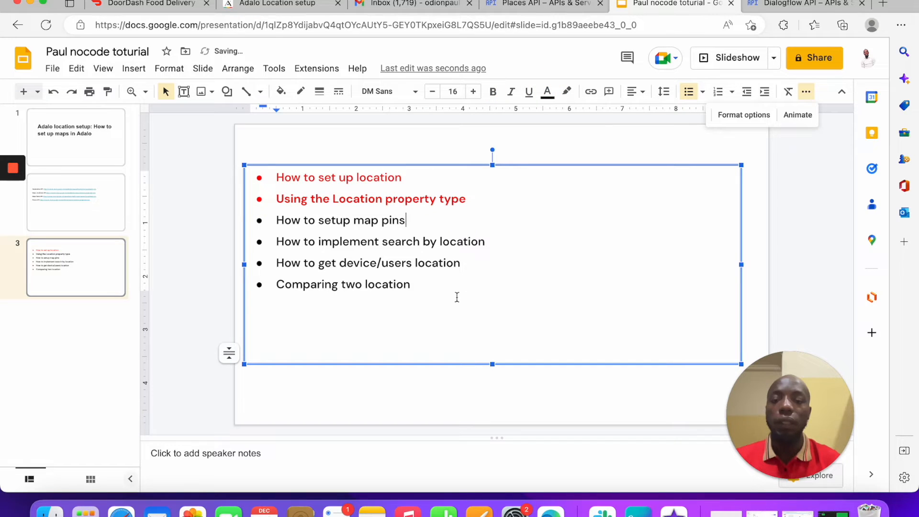
pyautogui.moveTo(485, 244); pyautogui.dragTo(257, 241)
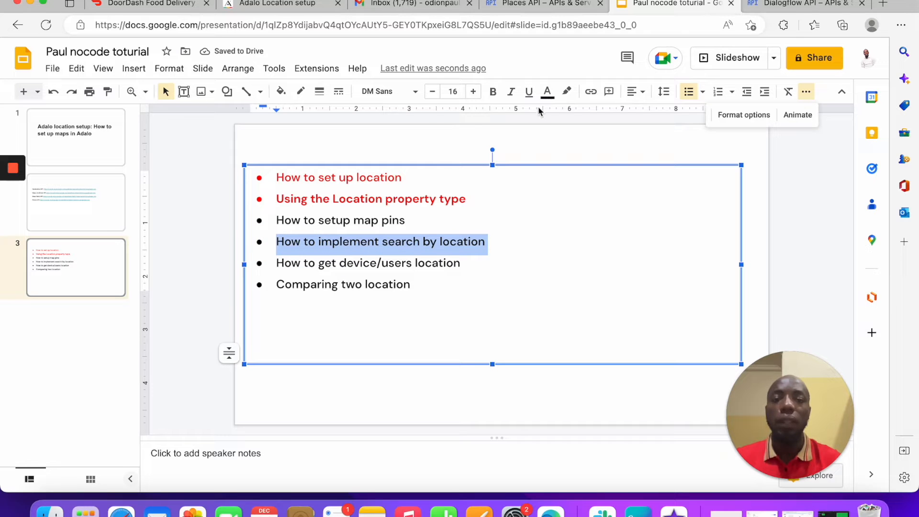
pyautogui.click(516, 5)
pyautogui.click(396, 8)
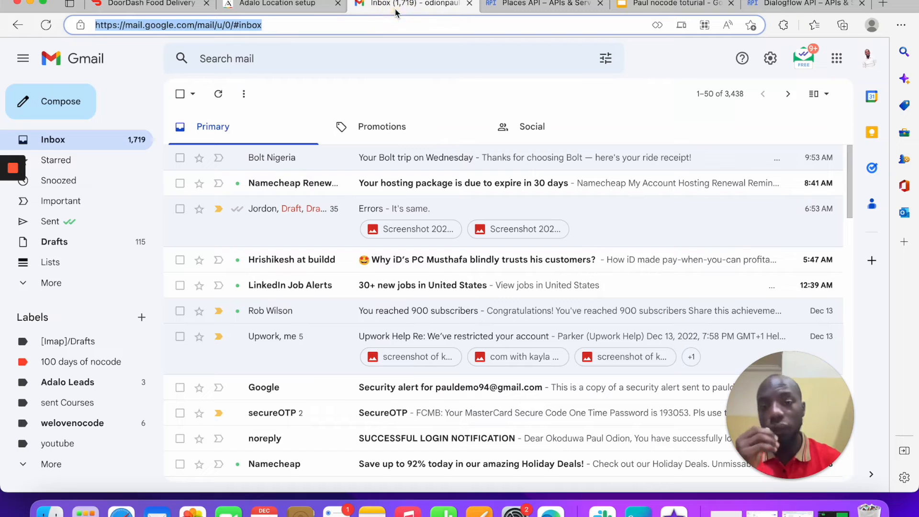
pyautogui.click(264, 5)
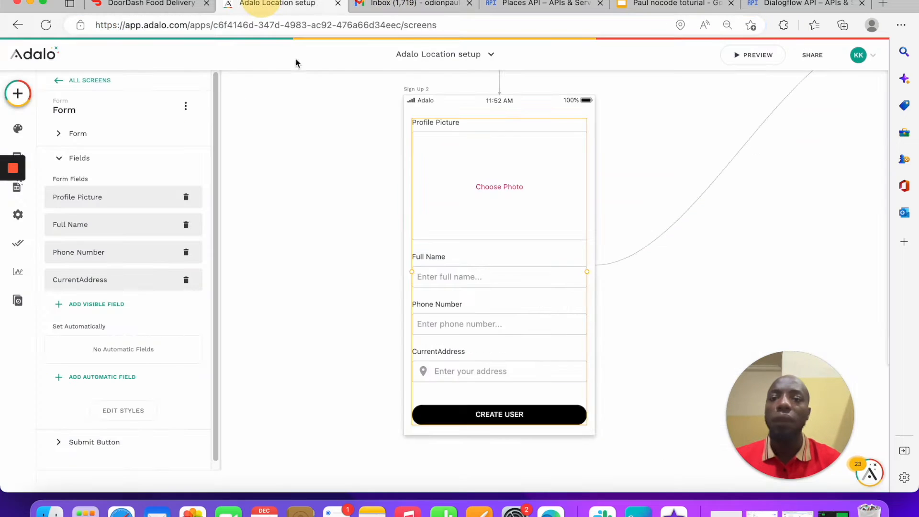
# Step: Zoom out to the Food Trucks screen and select its list to reveal the Name Contains Input filter
pyautogui.click(281, 160)
pyautogui.press('super+minus')
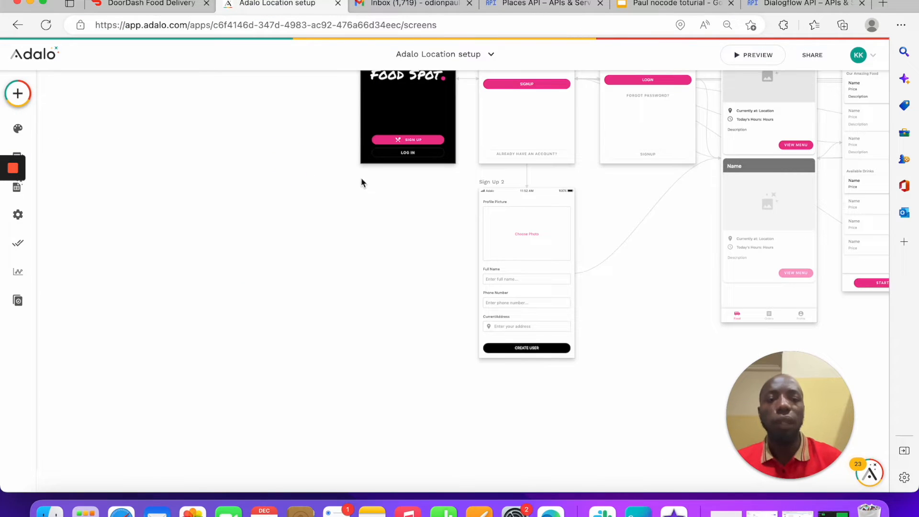
pyautogui.hscroll(5, 639, 251)
pyautogui.scroll(4, 639, 252)
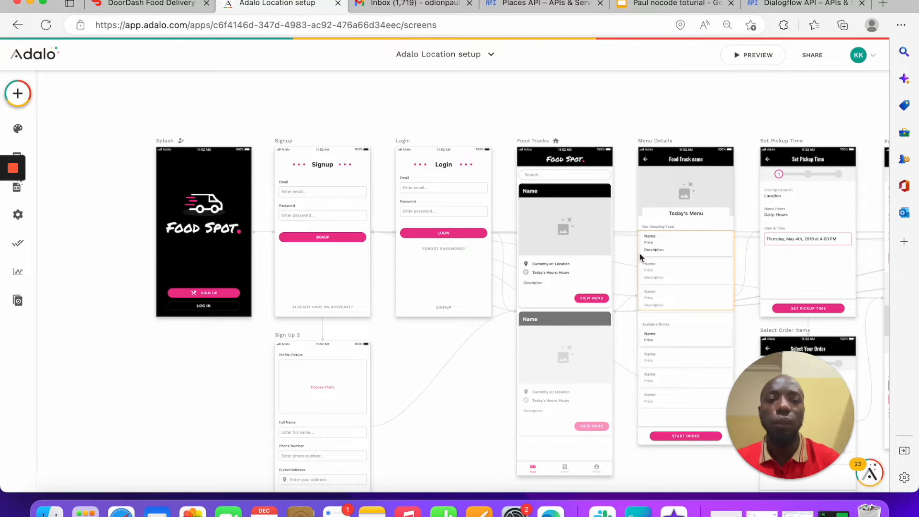
pyautogui.click(593, 173)
pyautogui.moveTo(510, 177)
pyautogui.mouseDown()
pyautogui.moveTo(572, 293)
pyautogui.moveTo(576, 326)
pyautogui.moveTo(505, 159)
pyautogui.mouseUp()
pyautogui.moveTo(616, 201); pyautogui.dragTo(568, 363)
pyautogui.moveTo(588, 251)
pyautogui.mouseDown()
pyautogui.moveTo(587, 277)
pyautogui.moveTo(587, 266)
pyautogui.mouseUp()
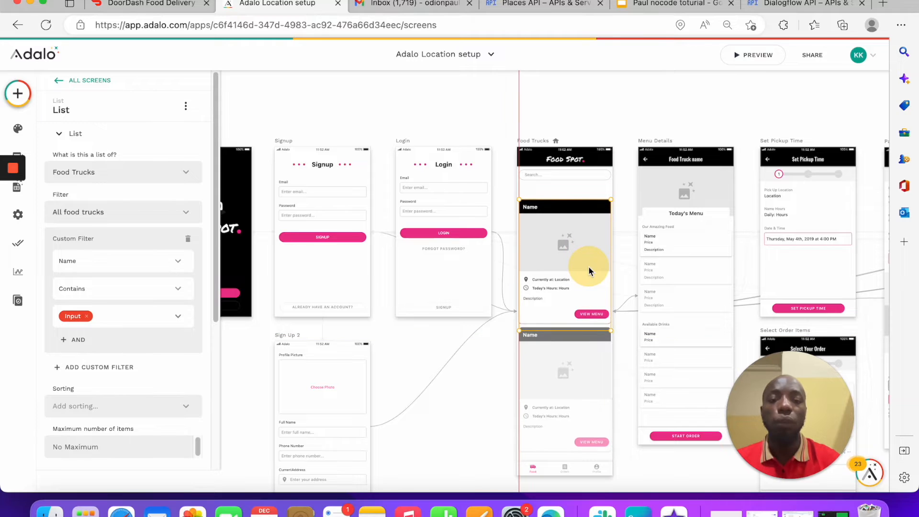
# Step: Delete the plain Search text field from the Food Trucks screen
pyautogui.click(575, 178)
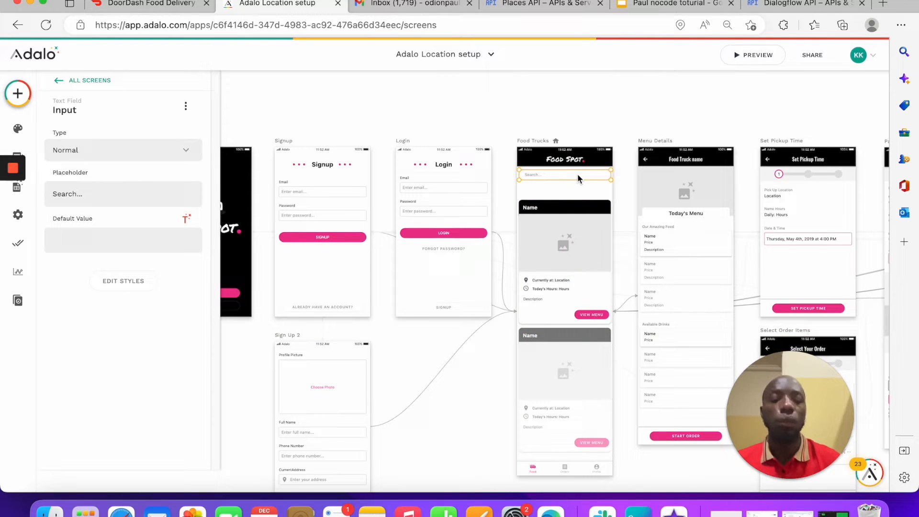
pyautogui.press('Delete')
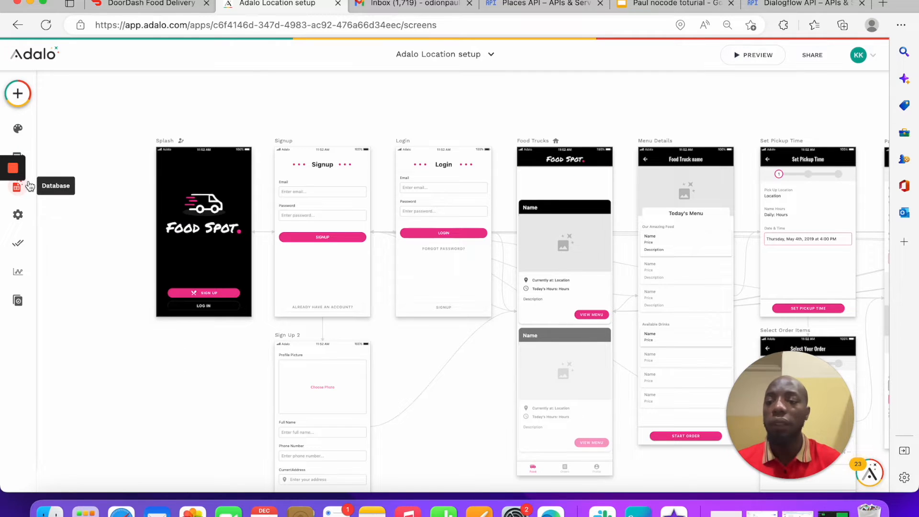
pyautogui.moveTo(21, 153)
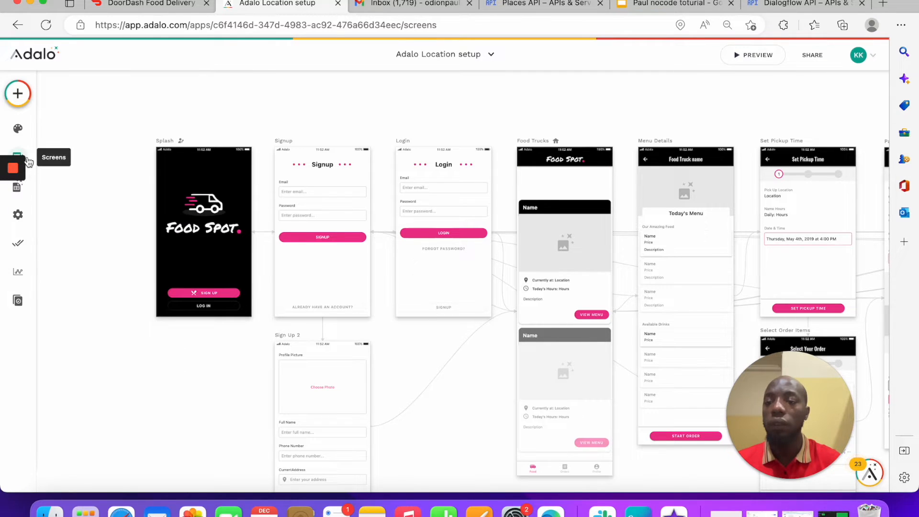
pyautogui.click(29, 161)
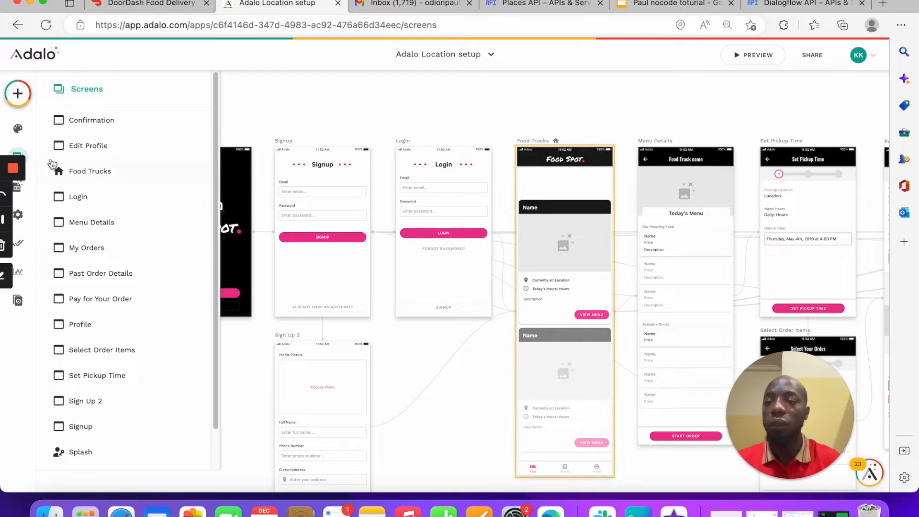
# Step: Search components for 'inpu' and place a Location Input at the top of Food Trucks
pyautogui.click(18, 93)
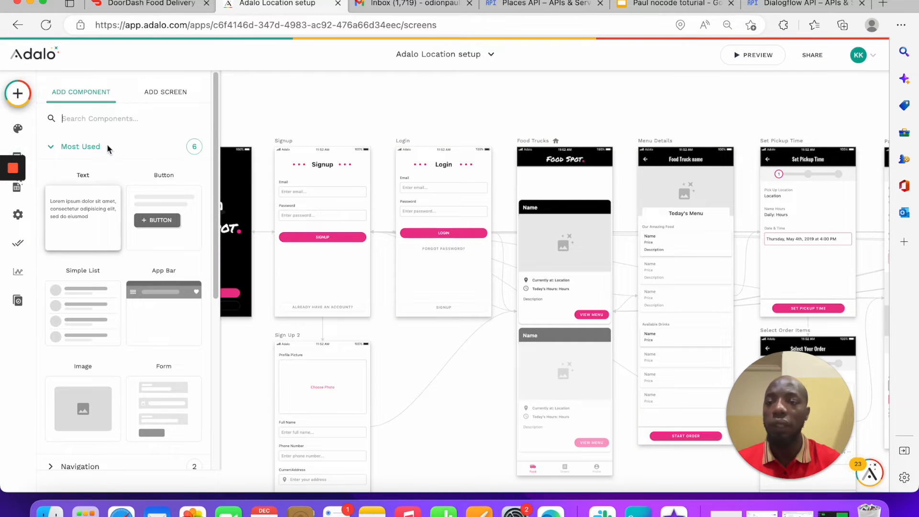
pyautogui.write('lo')
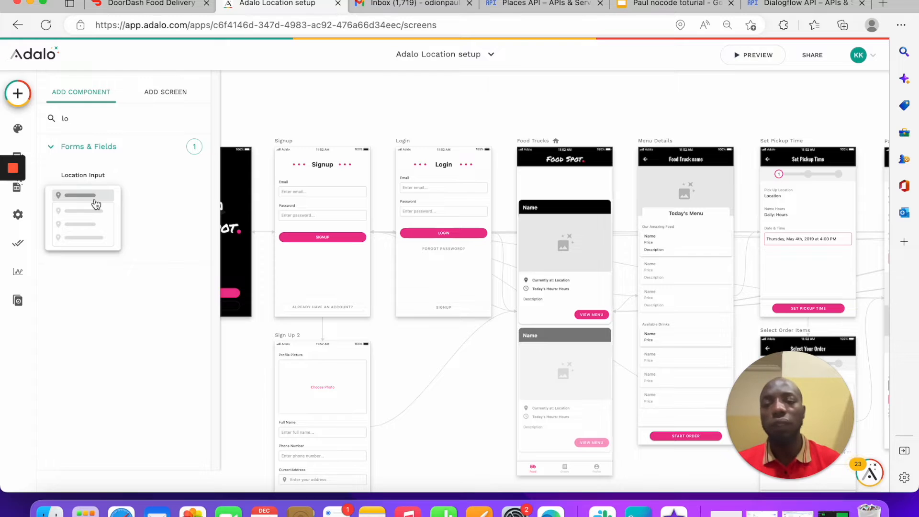
pyautogui.press('BackSpace')
pyautogui.press('BackSpace')
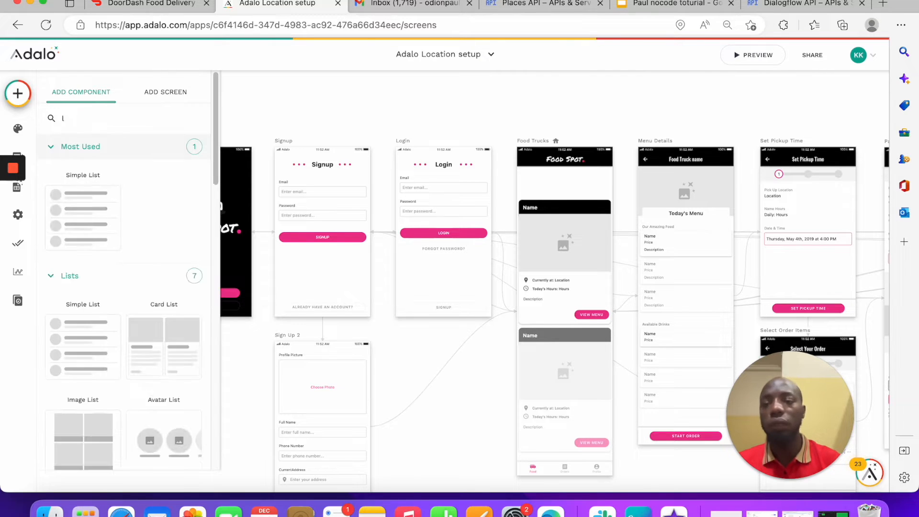
pyautogui.write('inpu')
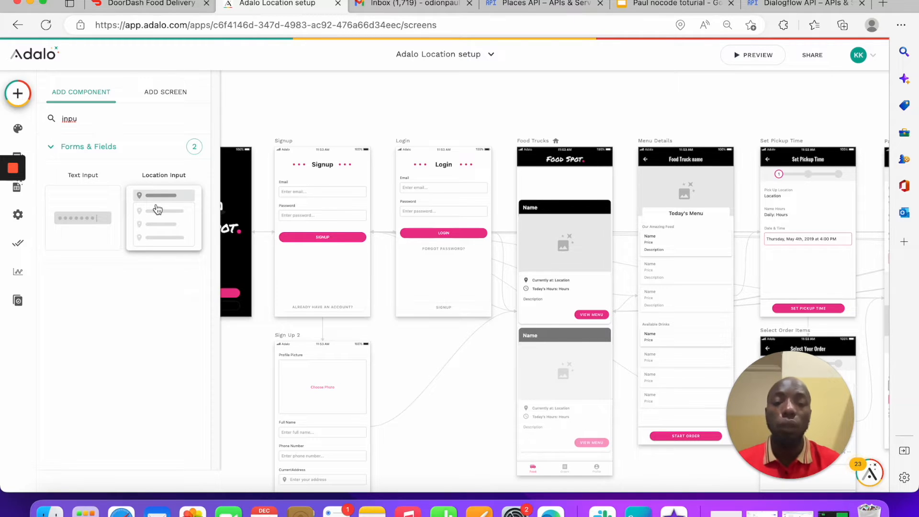
pyautogui.moveTo(156, 204); pyautogui.dragTo(564, 179)
pyautogui.click(563, 251)
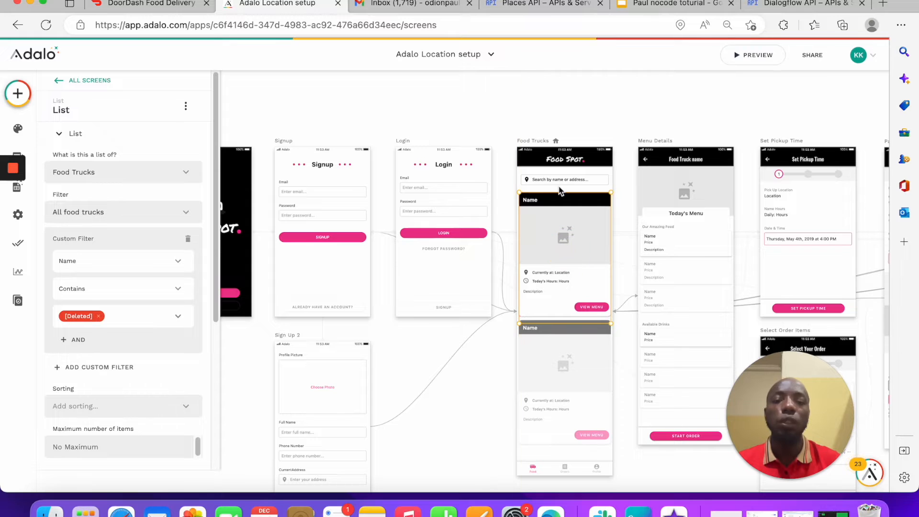
# Step: Change the Location Input's placeholder to 'Search by Address'
pyautogui.click(561, 182)
pyautogui.click(571, 257)
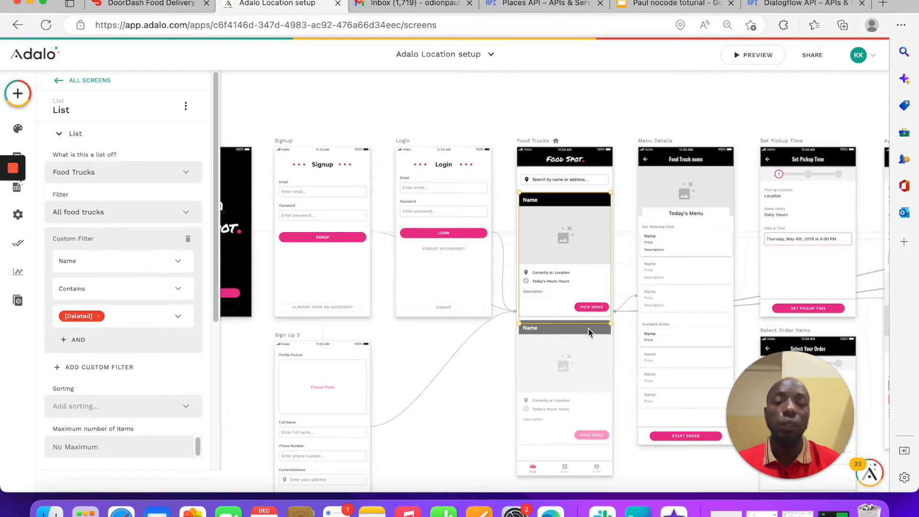
pyautogui.click(573, 359)
pyautogui.click(577, 280)
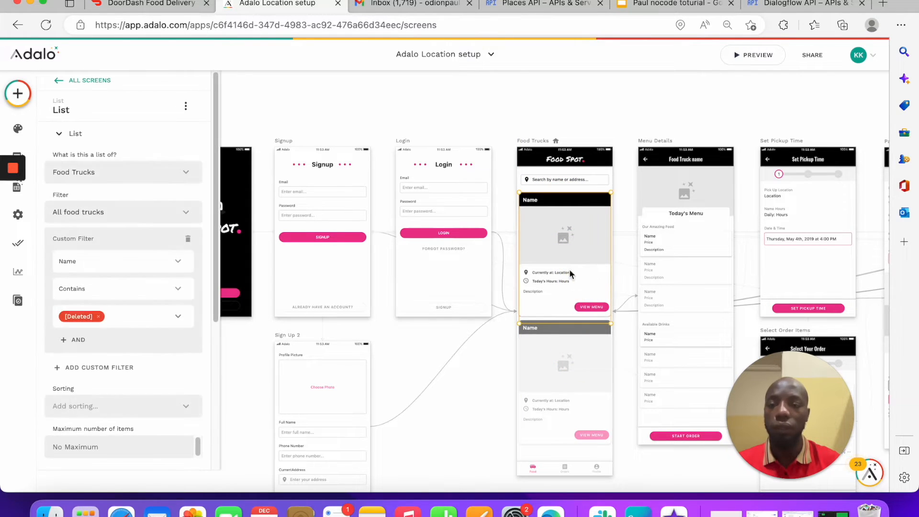
pyautogui.click(555, 180)
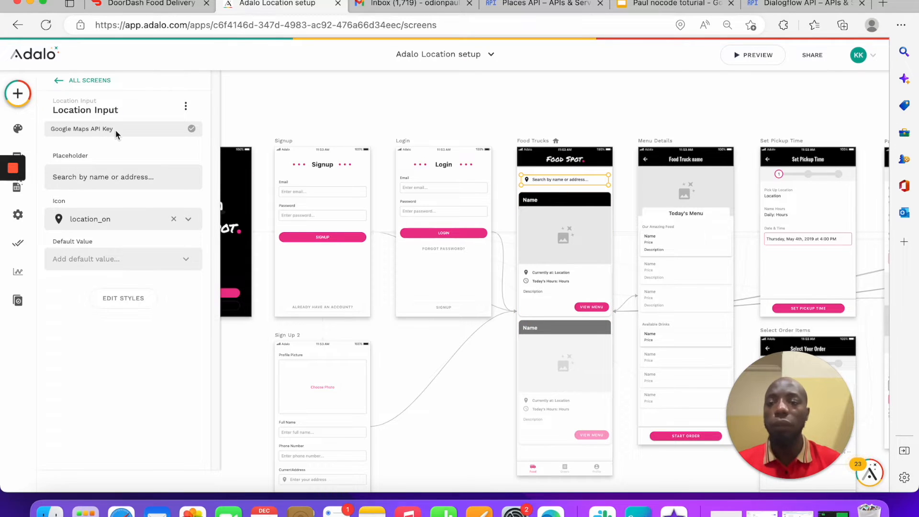
pyautogui.tripleClick(170, 176)
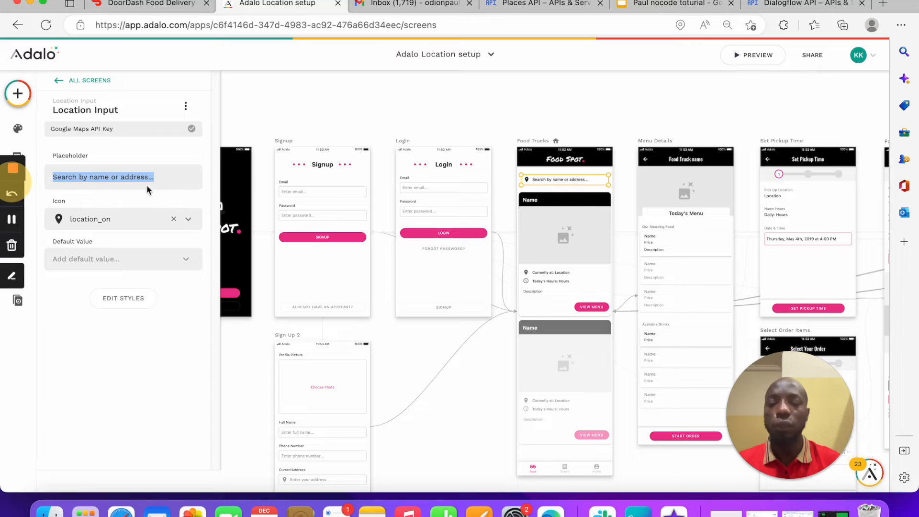
pyautogui.write('S')
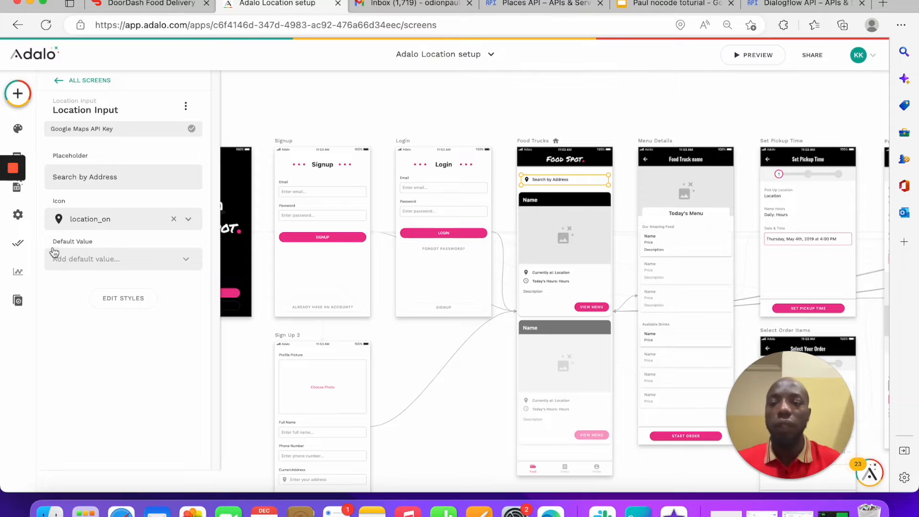
pyautogui.click(160, 264)
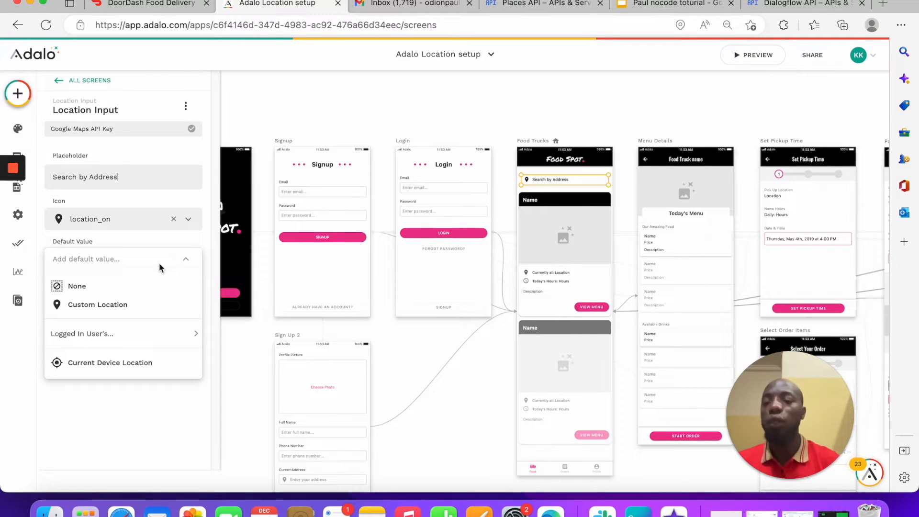
# Step: Set the search bar's default value to a Custom Location, first picking New York, NY, USA
pyautogui.click(109, 222)
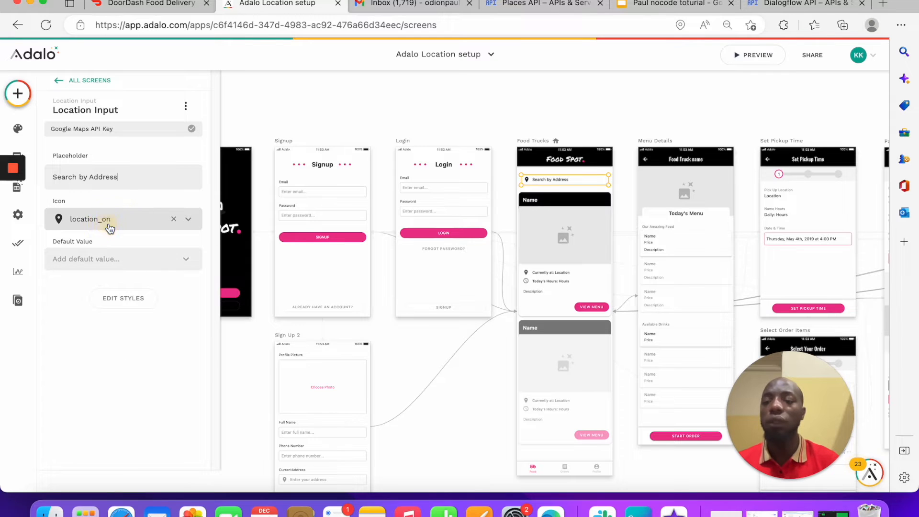
pyautogui.click(112, 228)
pyautogui.click(111, 258)
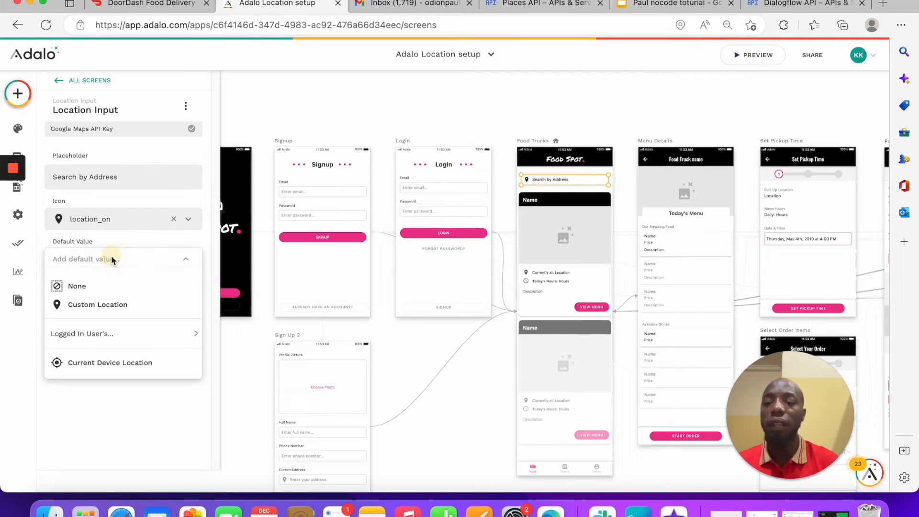
pyautogui.click(111, 314)
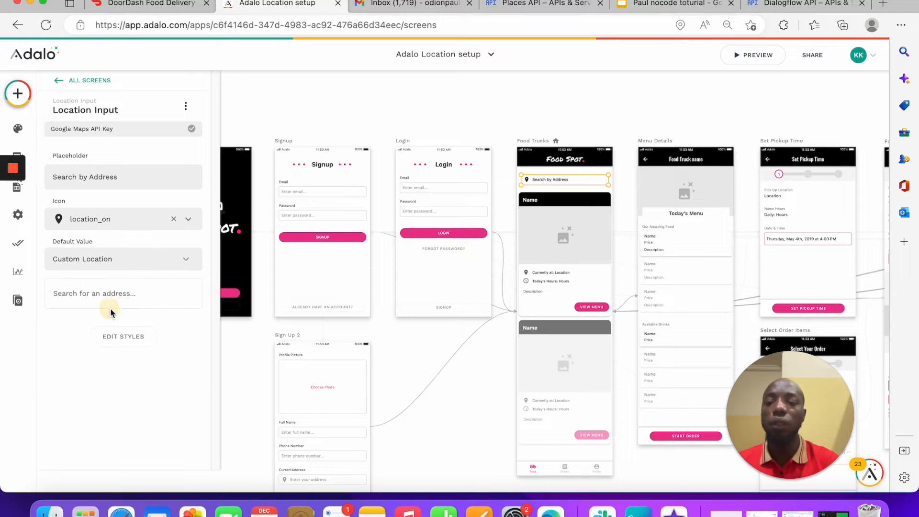
pyautogui.click(127, 295)
pyautogui.write('Ney')
pyautogui.press('BackSpace')
pyautogui.write('w ')
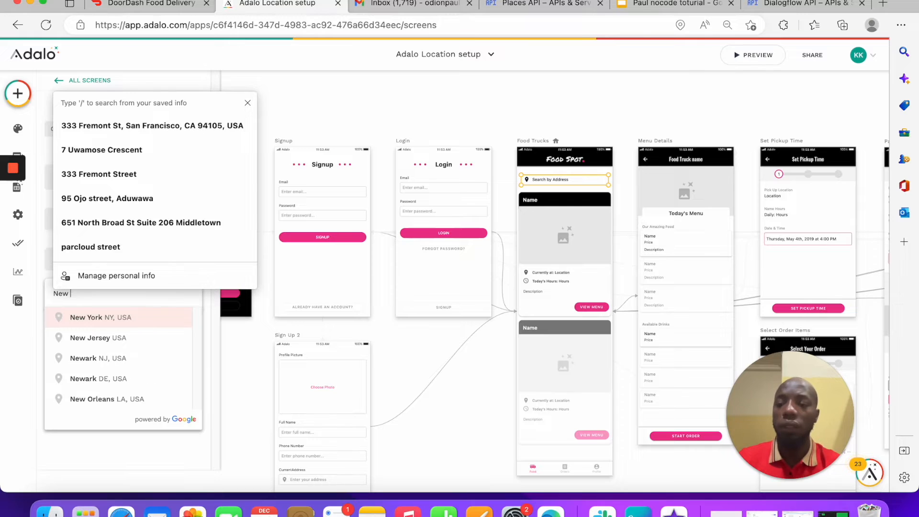
pyautogui.write('y')
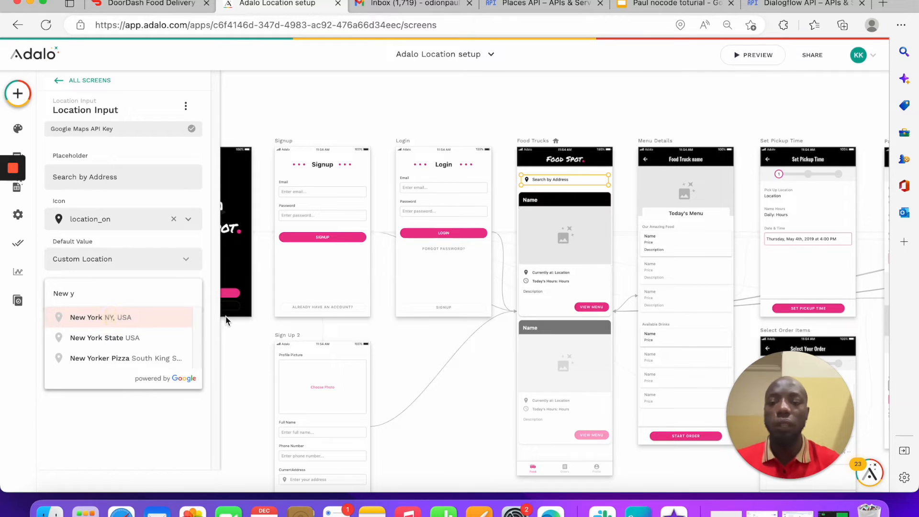
pyautogui.click(159, 317)
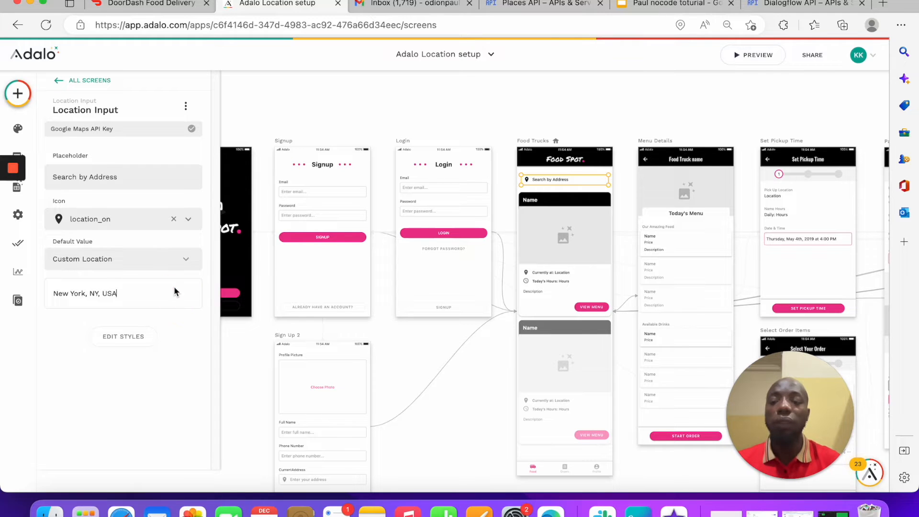
# Step: Replace the default address with San Francisco, CA, USA
pyautogui.click(154, 289)
pyautogui.press('super+a')
pyautogui.press('BackSpace')
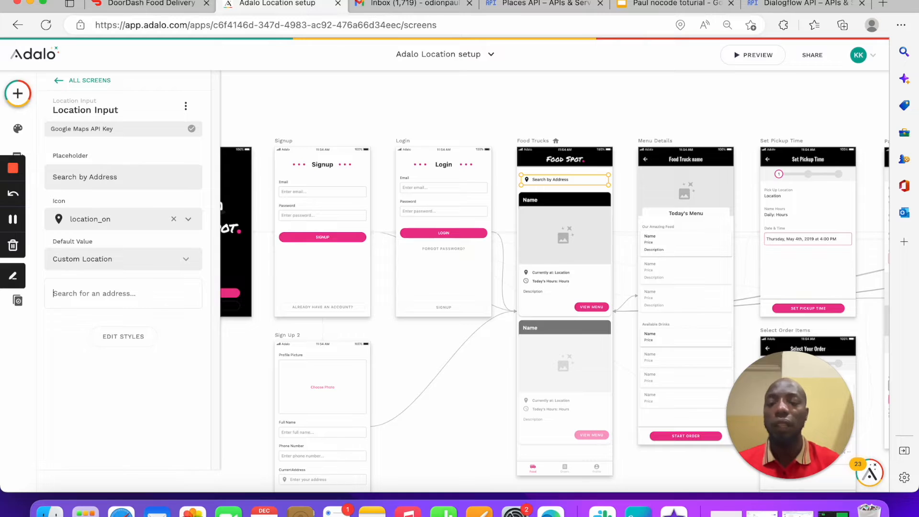
pyautogui.write('San fr')
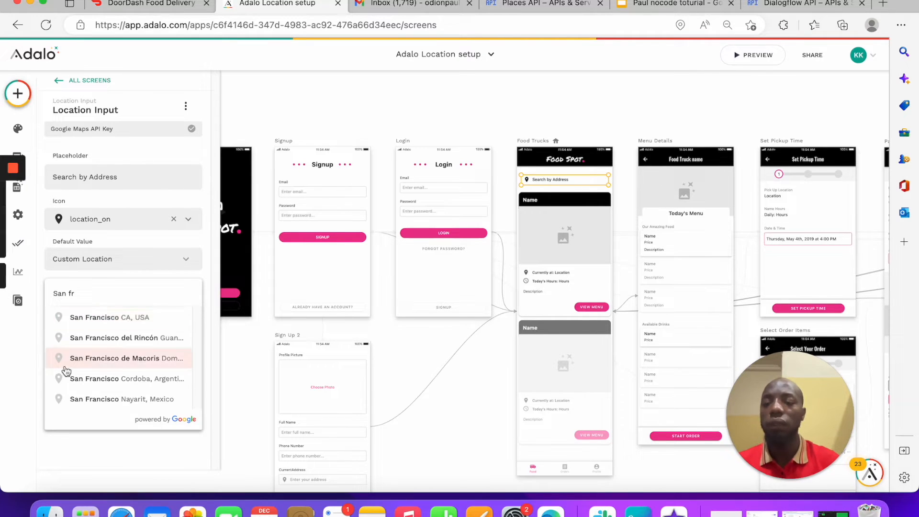
pyautogui.click(103, 317)
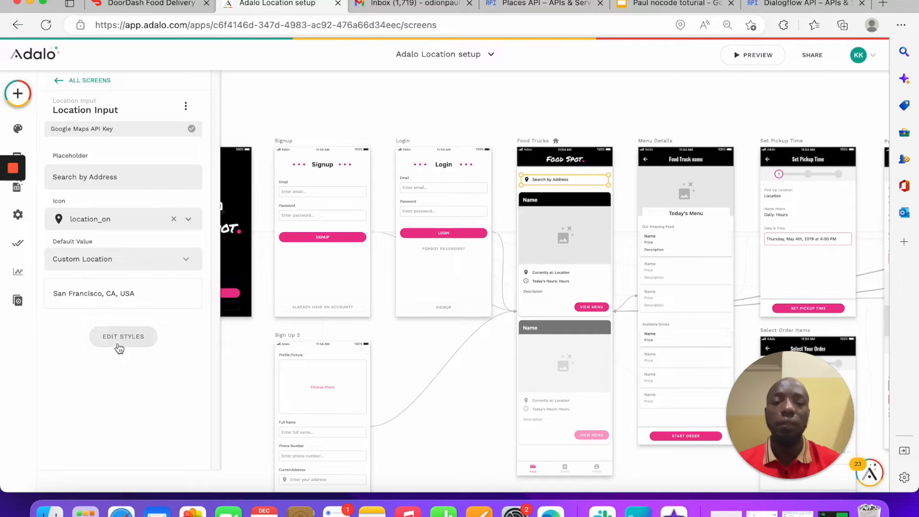
pyautogui.click(592, 267)
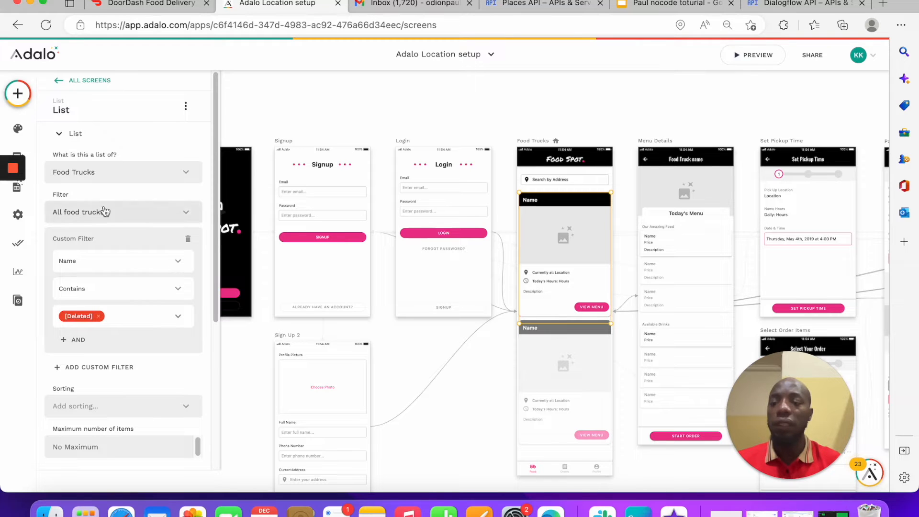
# Step: Remove the list's broken Name filter and save Vietnamese Street Food with the San Francisco truck location
pyautogui.click(187, 239)
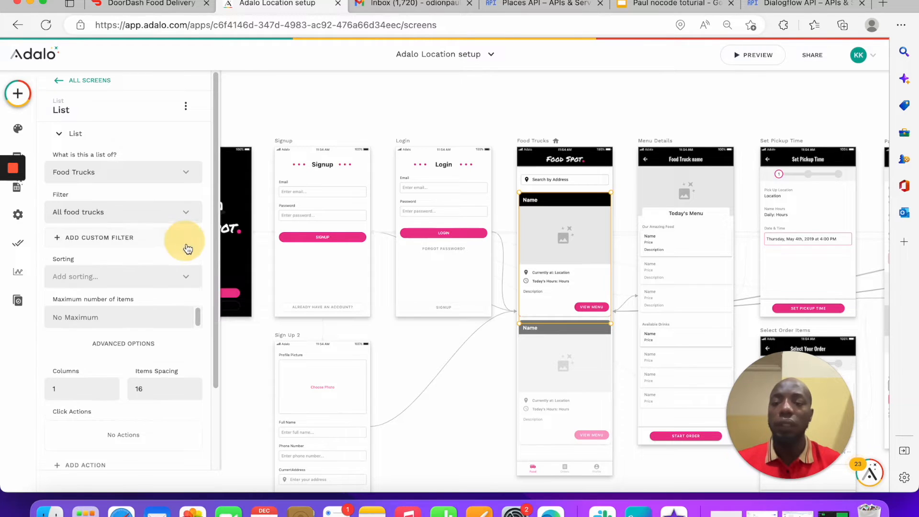
pyautogui.click(16, 187)
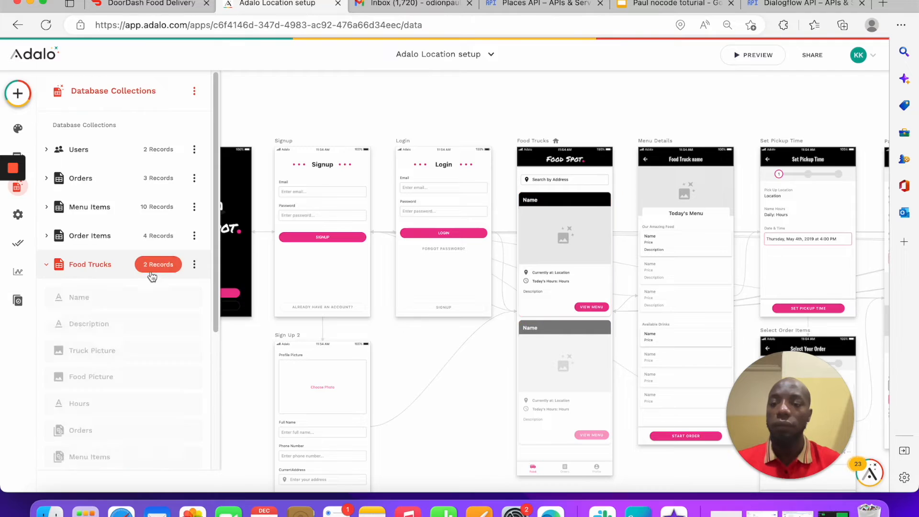
pyautogui.click(154, 266)
pyautogui.moveTo(419, 331); pyautogui.dragTo(670, 331)
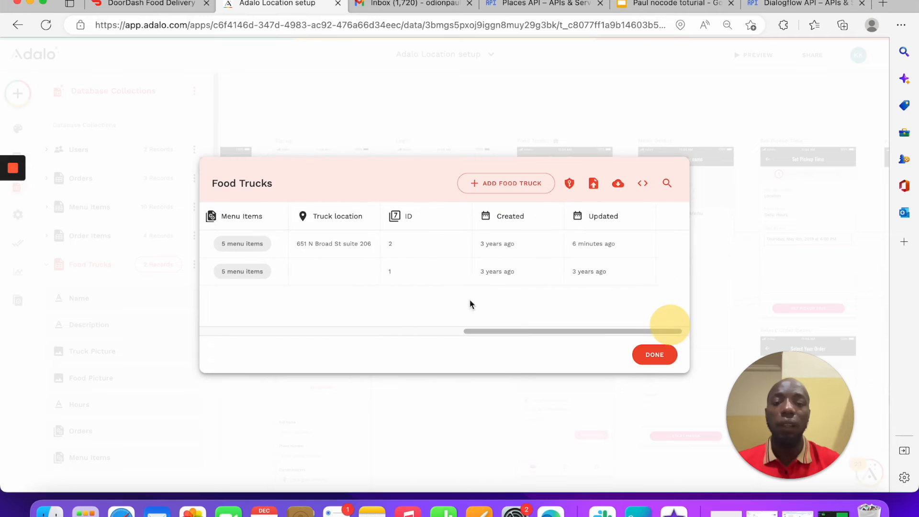
pyautogui.click(358, 274)
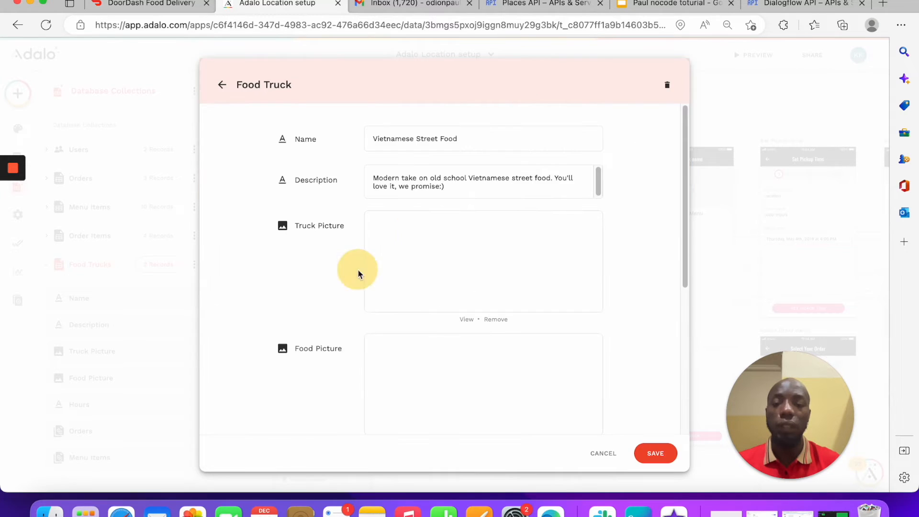
pyautogui.scroll(-5, 470, 289)
pyautogui.click(416, 396)
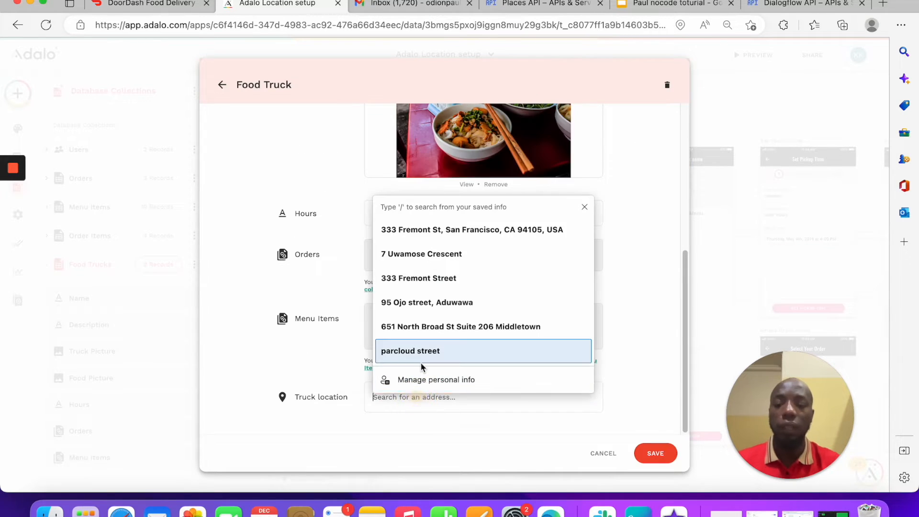
pyautogui.click(455, 230)
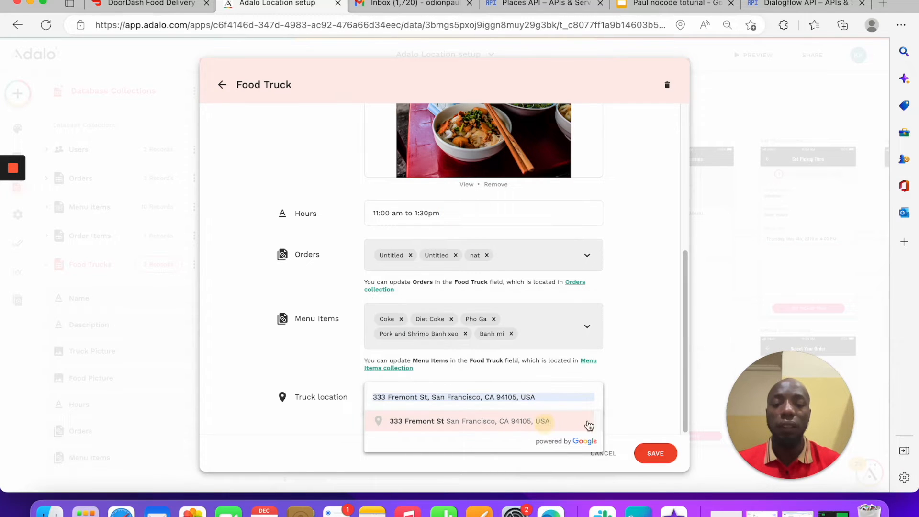
pyautogui.click(652, 453)
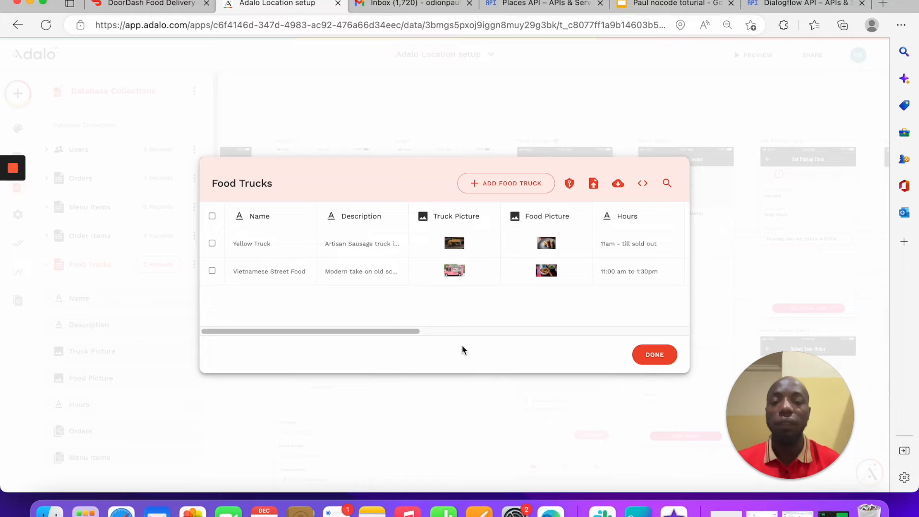
# Step: Save the Yellow Truck record with its existing location and close the Food Trucks table
pyautogui.moveTo(364, 331); pyautogui.dragTo(496, 335)
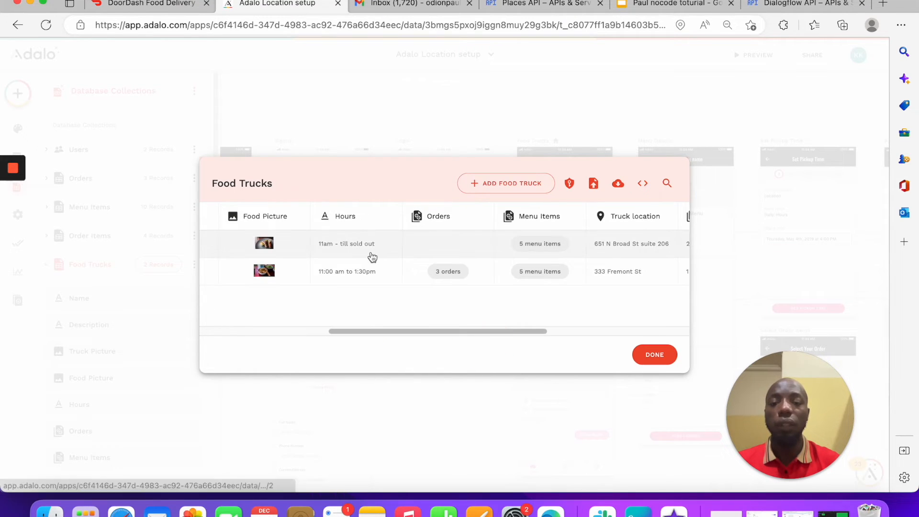
pyautogui.click(604, 244)
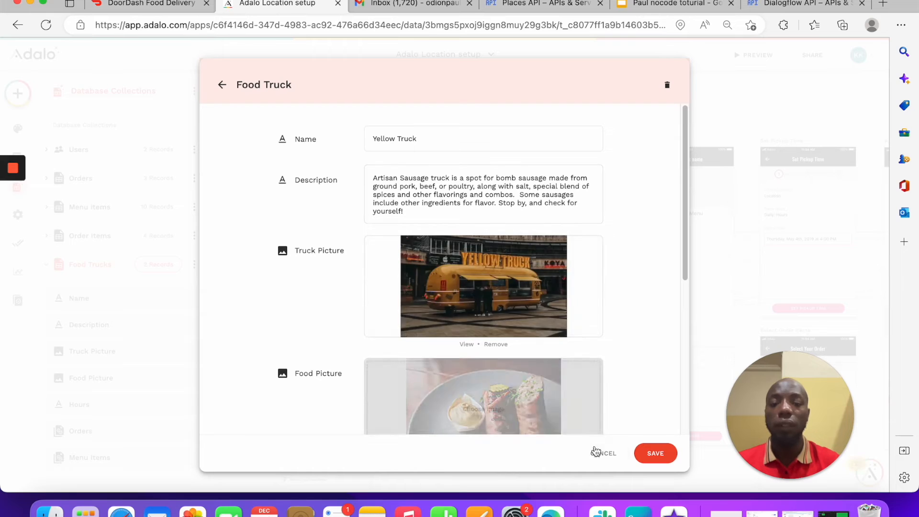
pyautogui.scroll(-6, 615, 313)
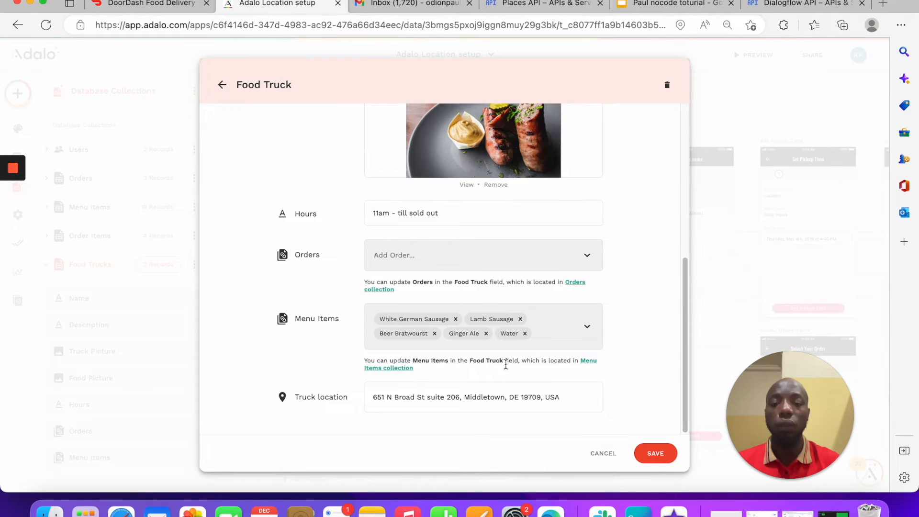
pyautogui.moveTo(559, 395); pyautogui.dragTo(353, 394)
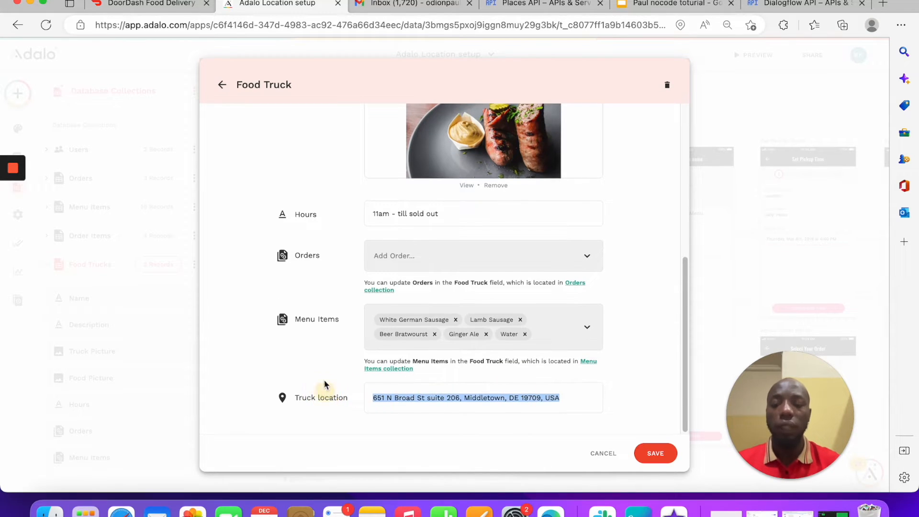
pyautogui.click(654, 453)
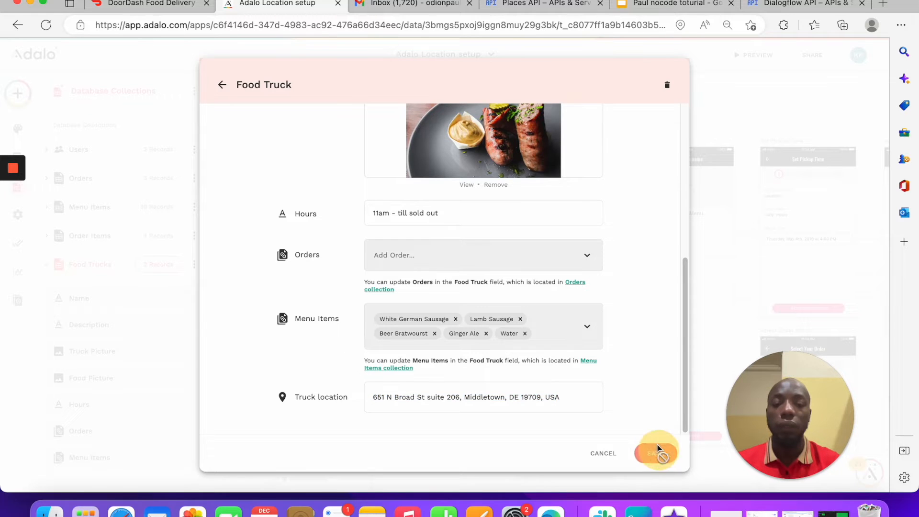
pyautogui.click(727, 123)
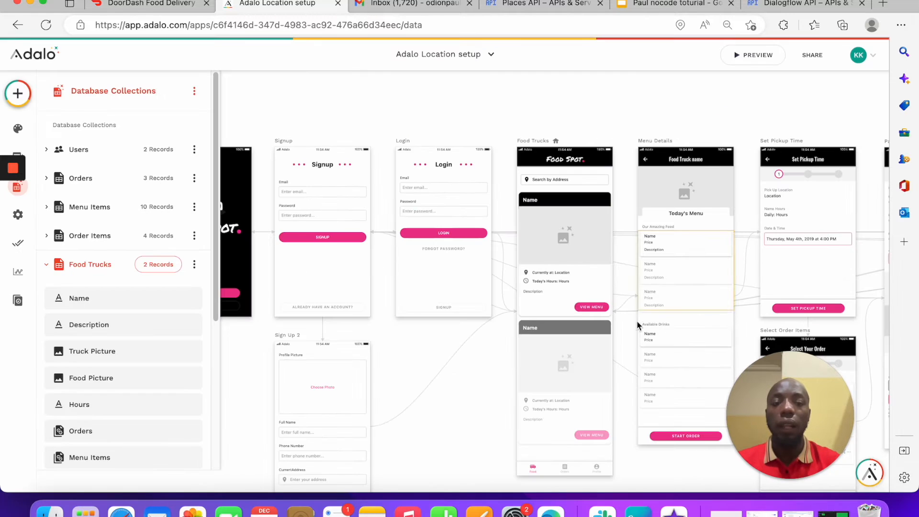
# Step: Add a list filter: Truck location Street Address is equal to the Location Input's Street Address
pyautogui.click(568, 276)
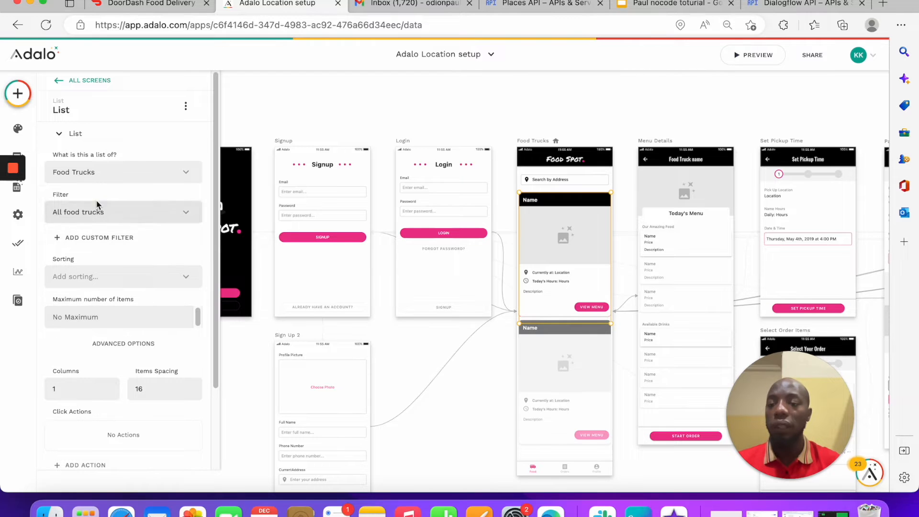
pyautogui.click(85, 237)
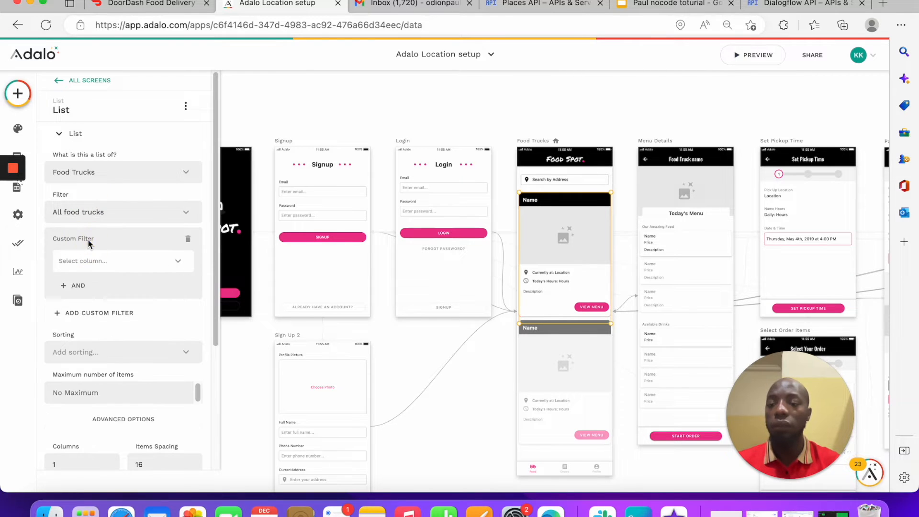
pyautogui.click(99, 266)
pyautogui.scroll(-2, 126, 352)
pyautogui.moveTo(125, 353)
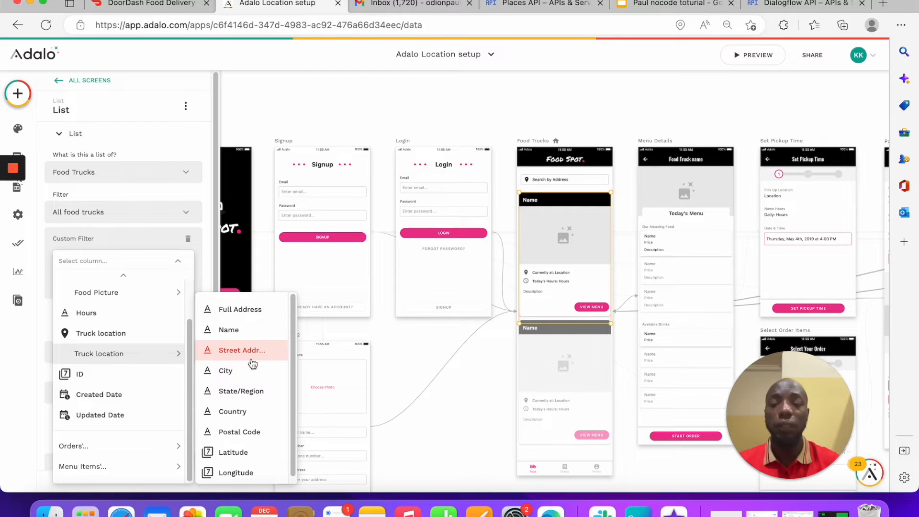
pyautogui.click(223, 351)
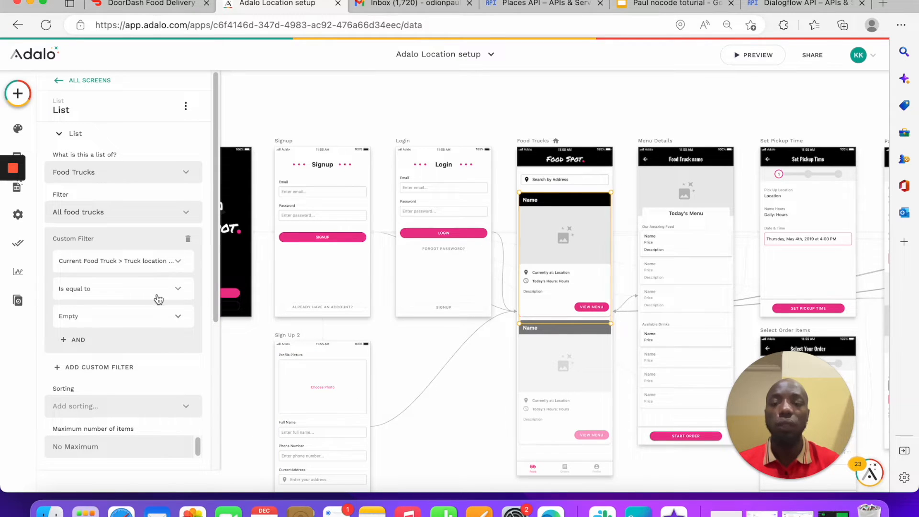
pyautogui.click(180, 315)
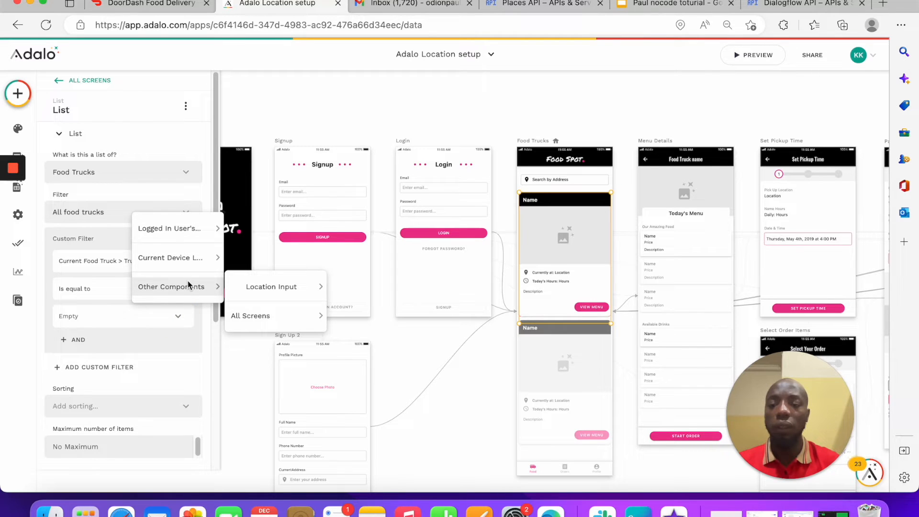
pyautogui.moveTo(295, 291)
pyautogui.click(376, 323)
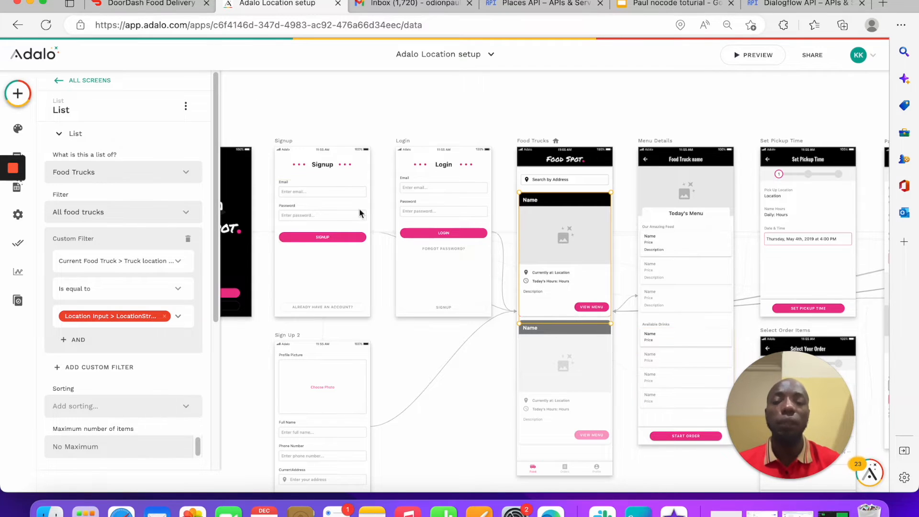
pyautogui.click(323, 117)
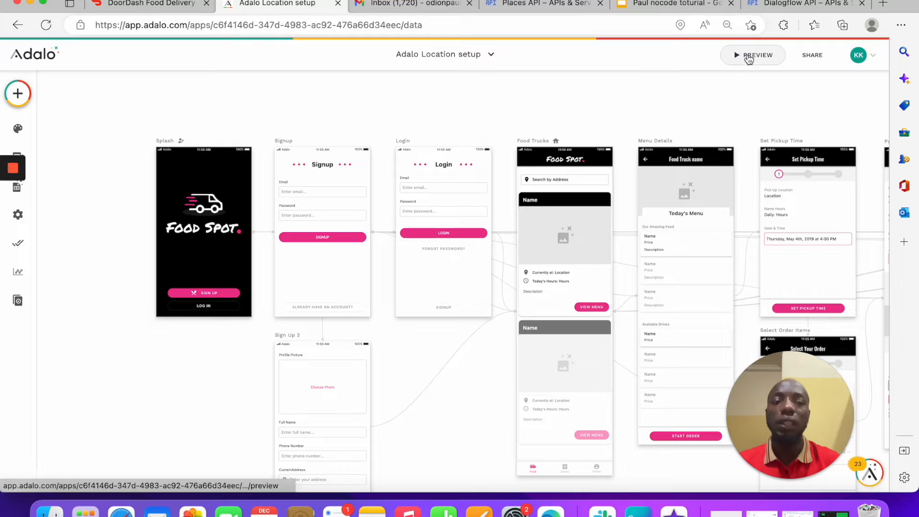
pyautogui.click(745, 55)
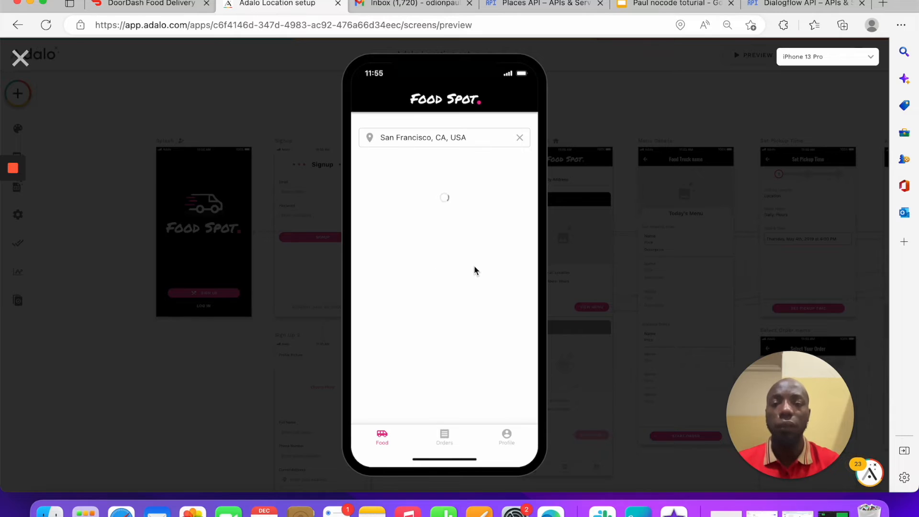
pyautogui.scroll(-5, 441, 214)
pyautogui.scroll(5, 445, 191)
pyautogui.moveTo(477, 138); pyautogui.dragTo(314, 146)
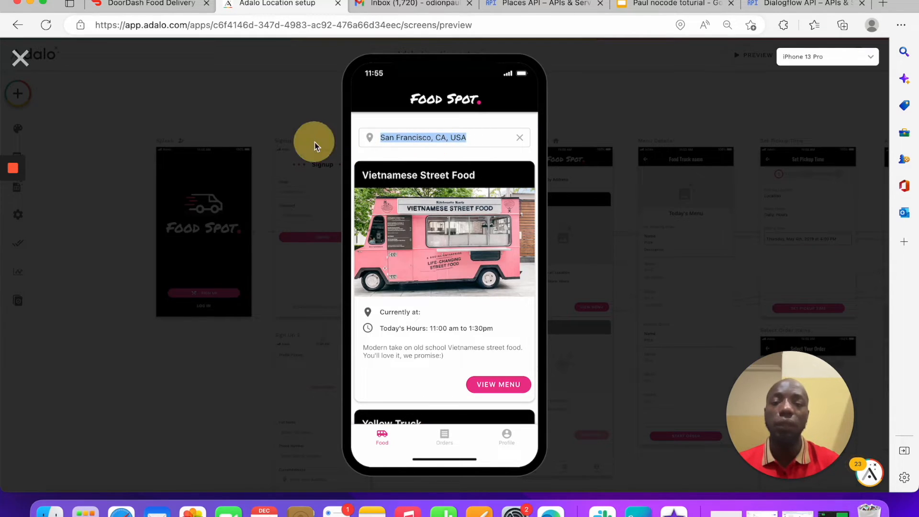
pyautogui.press('BackSpace')
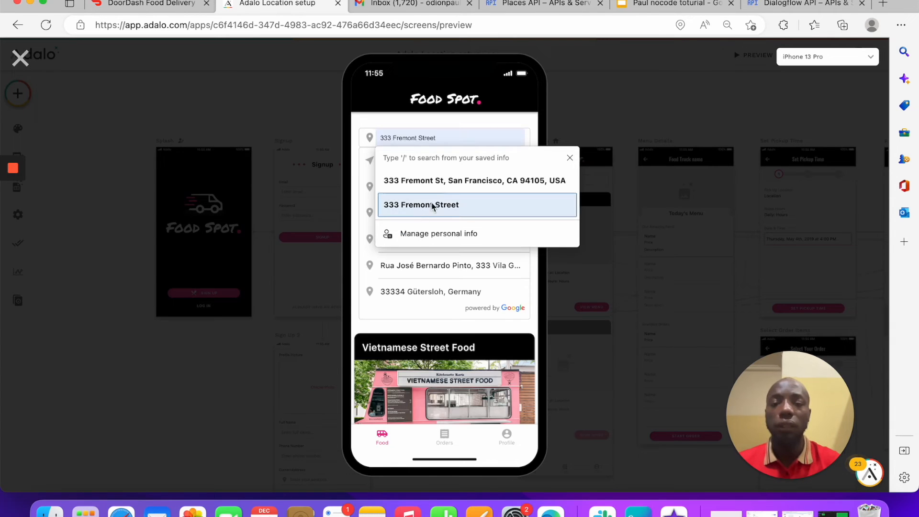
pyautogui.click(433, 191)
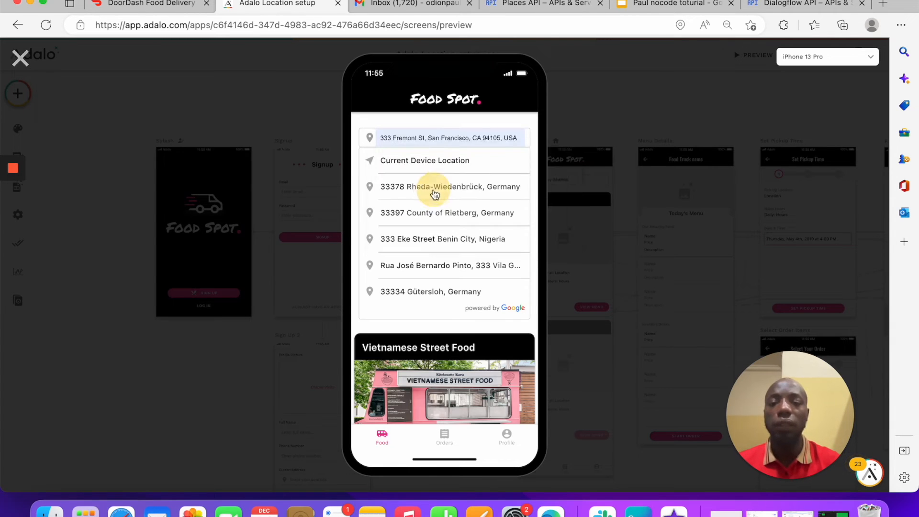
pyautogui.scroll(-5, 463, 325)
pyautogui.scroll(5, 464, 312)
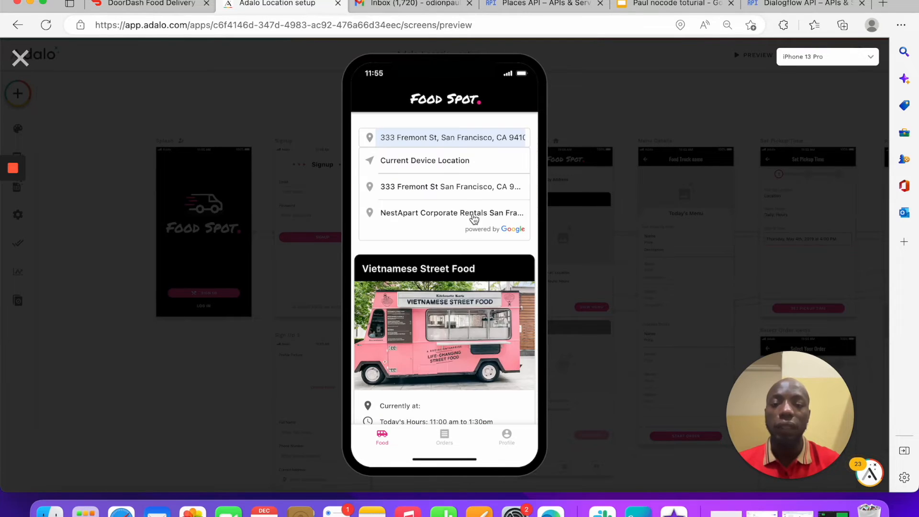
pyautogui.click(443, 186)
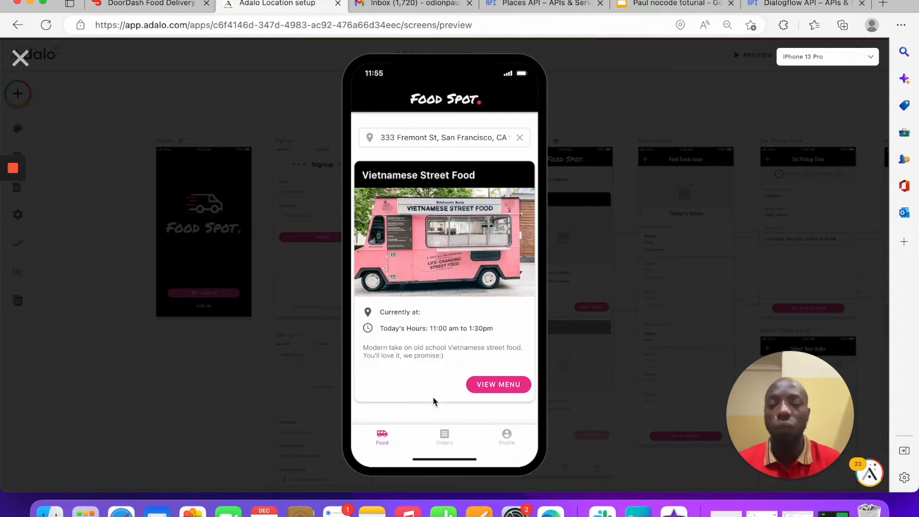
pyautogui.tripleClick(463, 137)
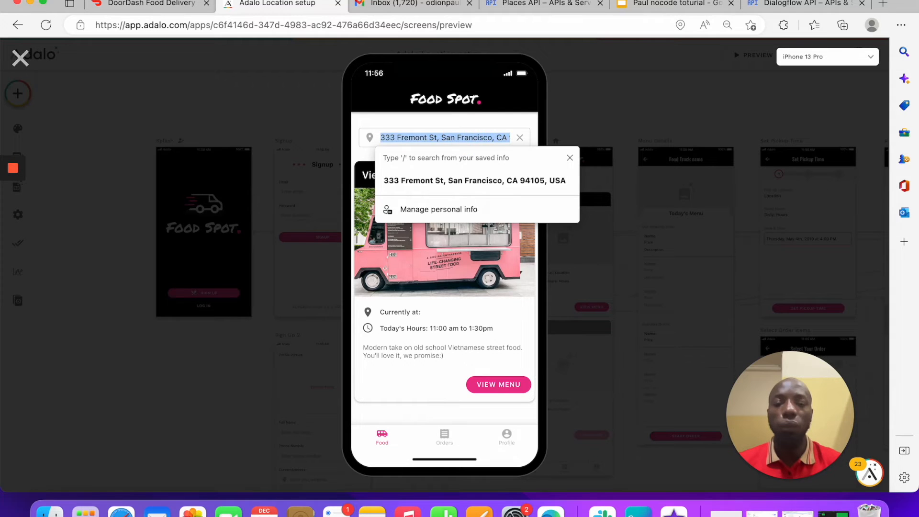
pyautogui.press('BackSpace')
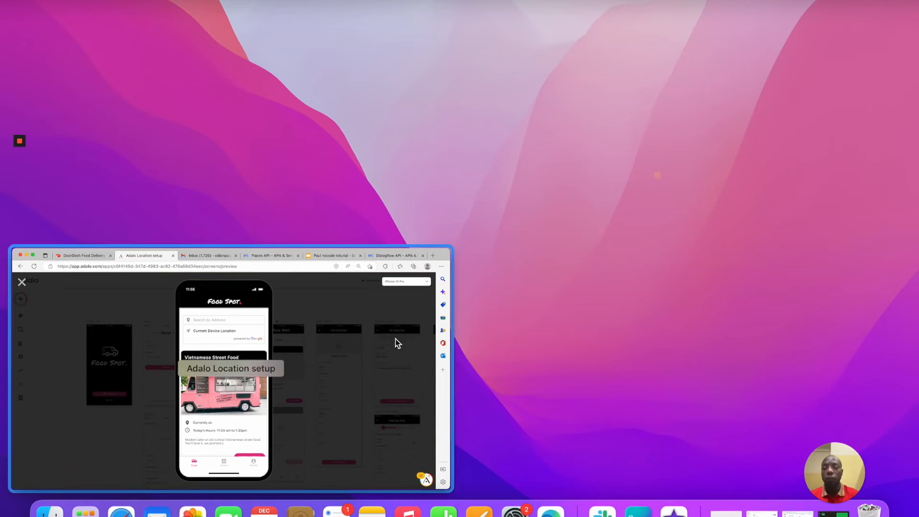
pyautogui.click(395, 339)
pyautogui.click(451, 137)
pyautogui.press('super+v')
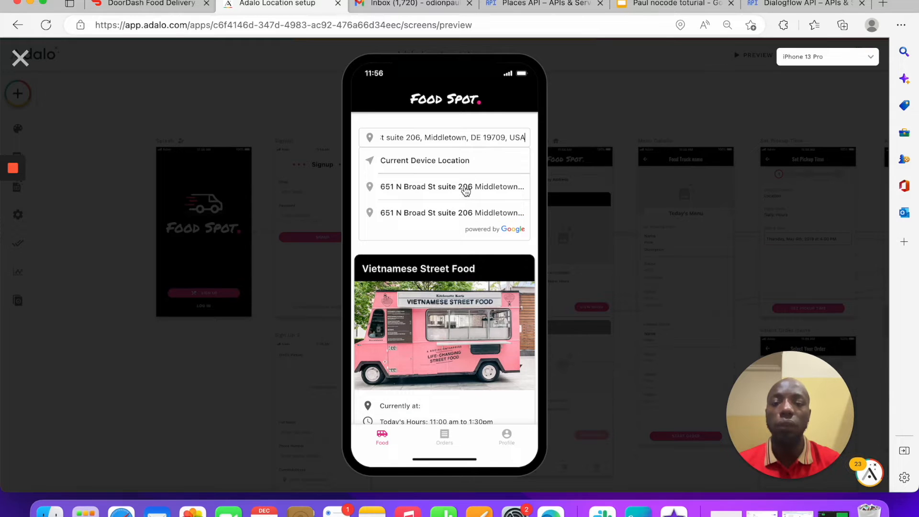
pyautogui.click(465, 195)
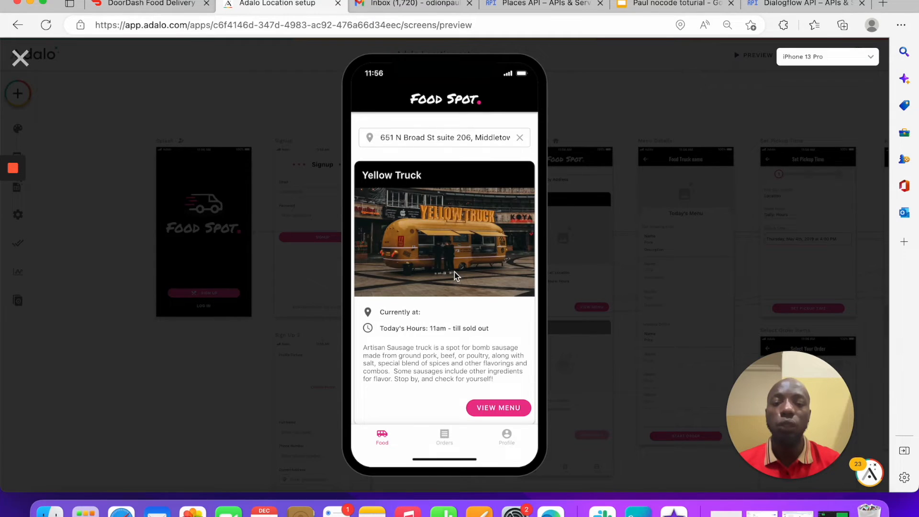
pyautogui.scroll(-1, 455, 272)
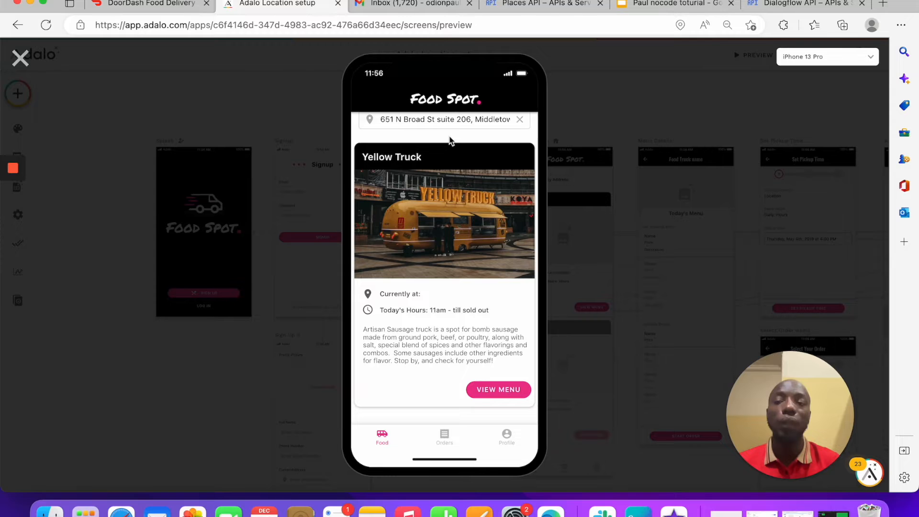
pyautogui.click(20, 58)
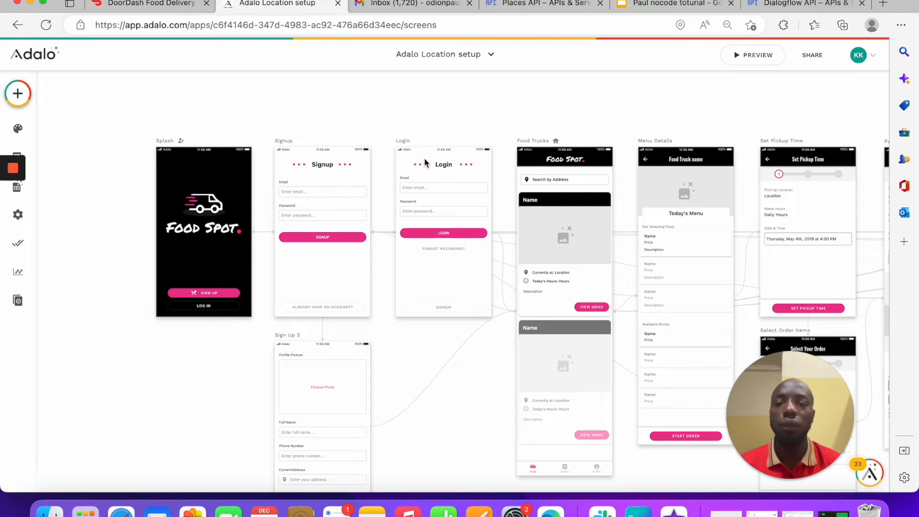
pyautogui.click(140, 7)
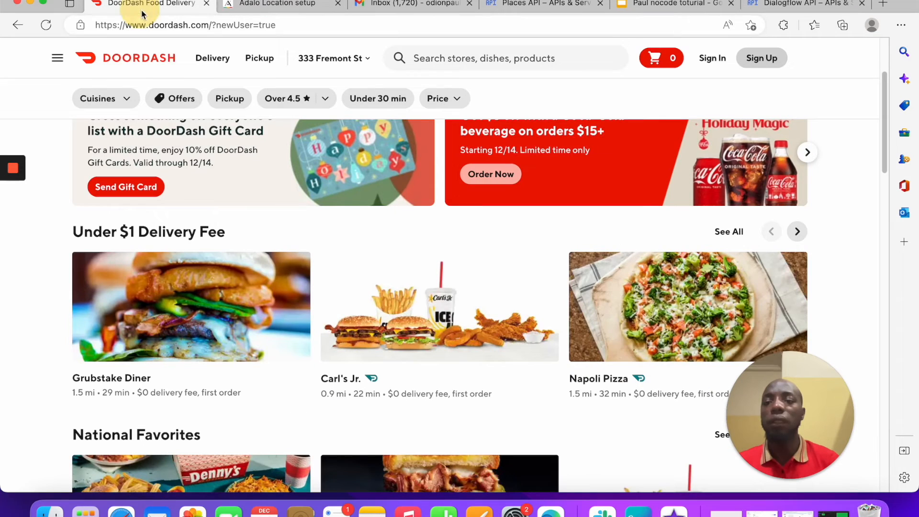
pyautogui.scroll(3, 414, 276)
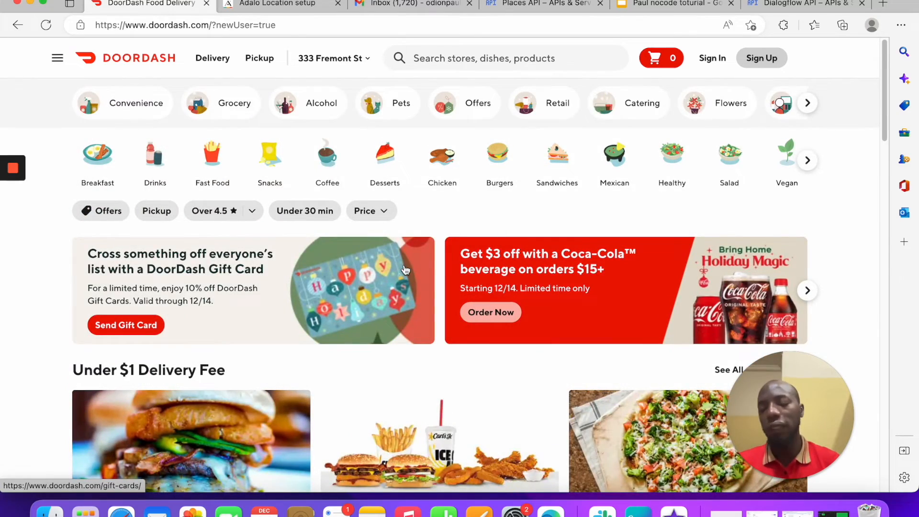
pyautogui.scroll(-9, 402, 271)
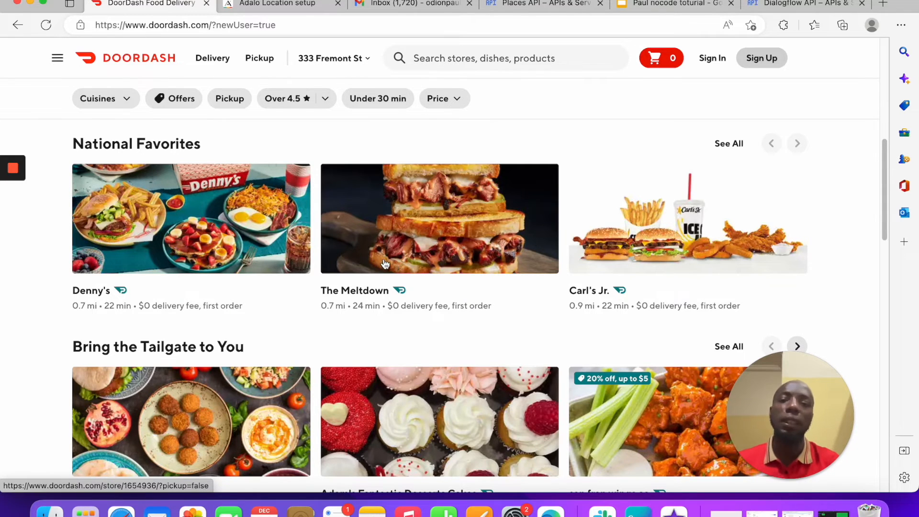
pyautogui.scroll(9, 383, 263)
pyautogui.click(285, 5)
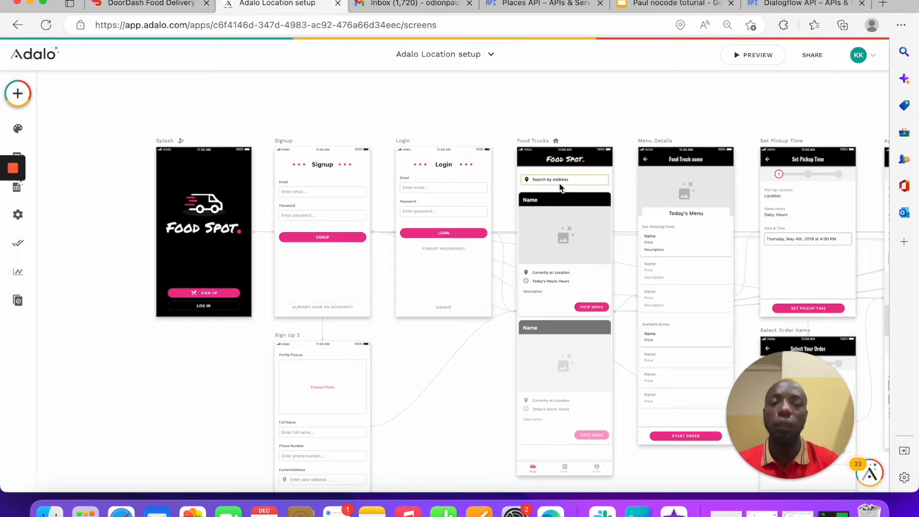
# Step: Replace the list's custom filter with a new Truck location filter using Is within
pyautogui.click(555, 231)
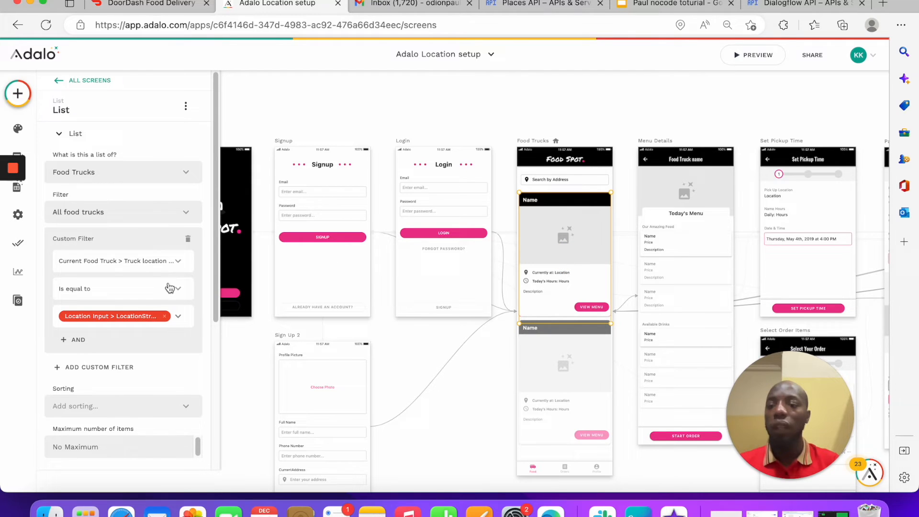
pyautogui.click(188, 239)
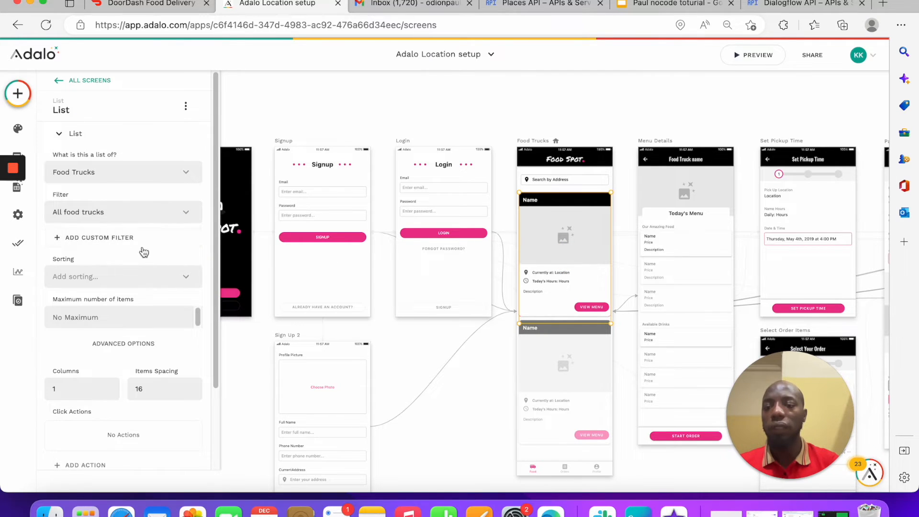
pyautogui.click(117, 236)
pyautogui.click(117, 261)
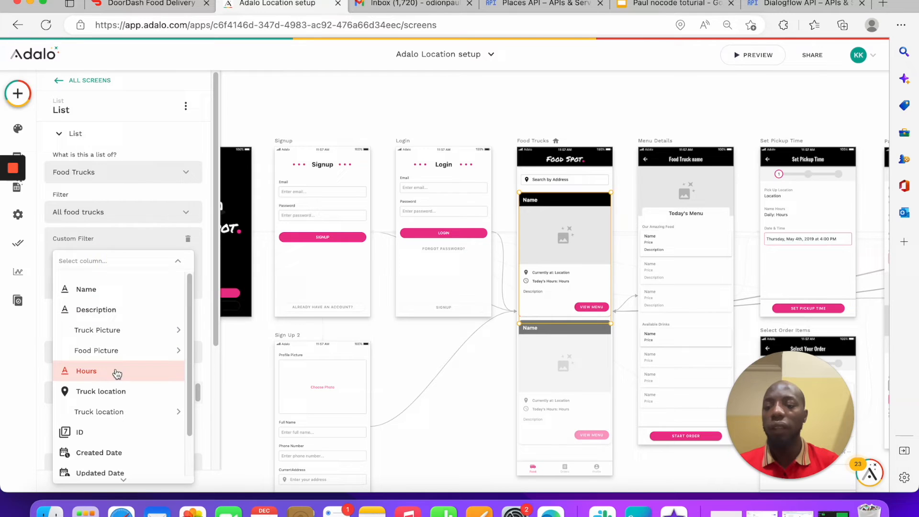
pyautogui.moveTo(136, 412)
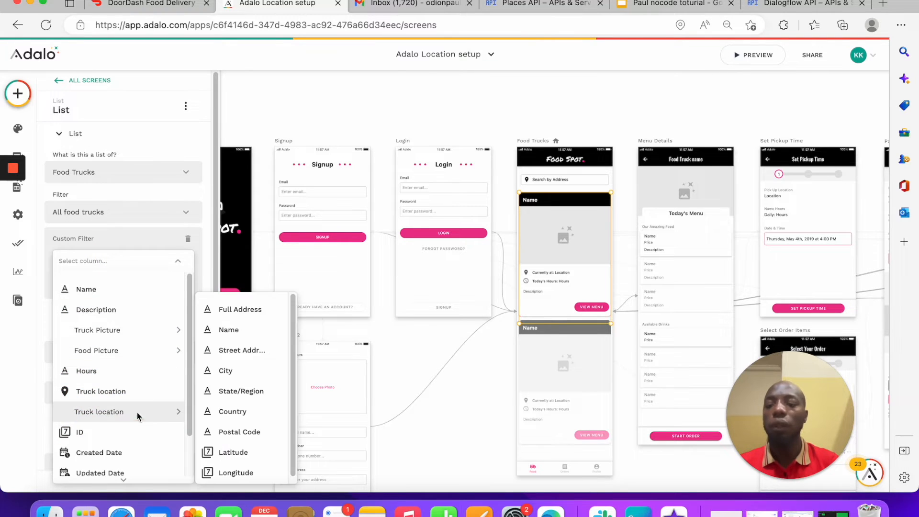
pyautogui.click(109, 392)
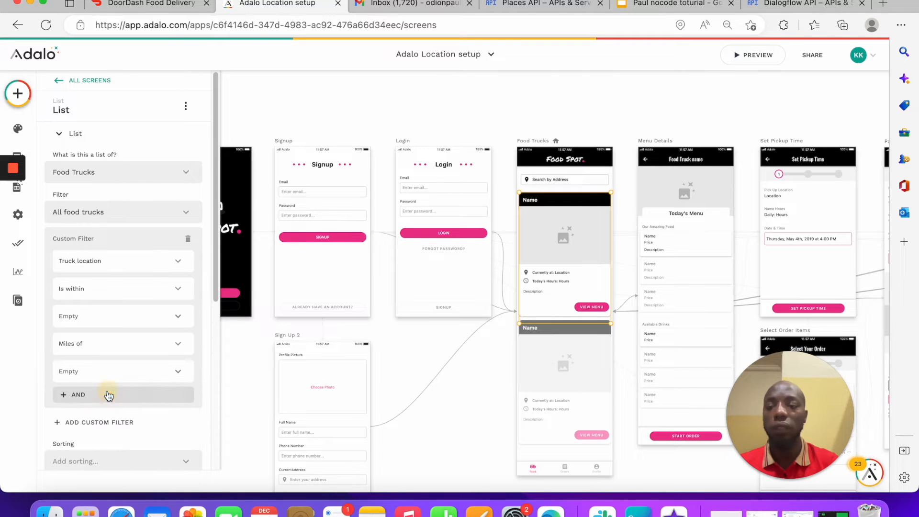
pyautogui.click(113, 289)
pyautogui.click(113, 288)
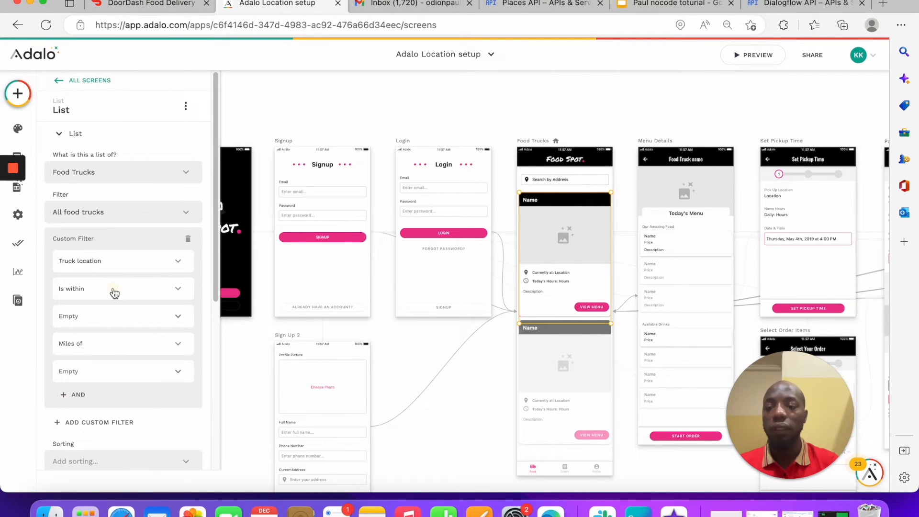
# Step: Set the filter distance to 20 miles, measured from the Location Input
pyautogui.click(134, 313)
pyautogui.click(175, 315)
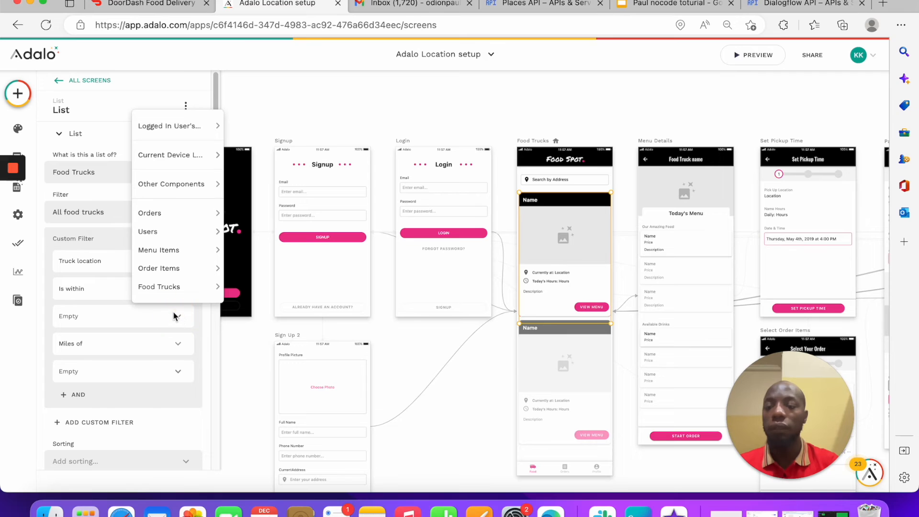
pyautogui.click(123, 314)
pyautogui.write('20')
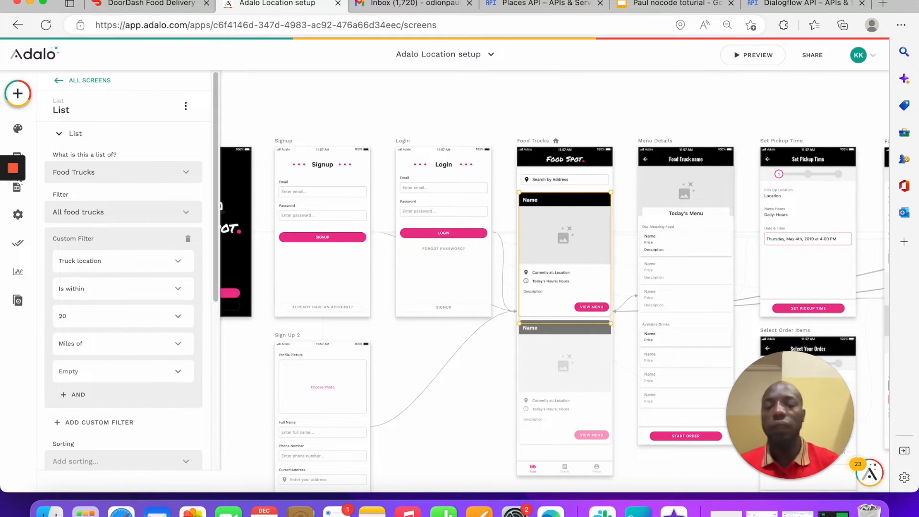
pyautogui.click(178, 372)
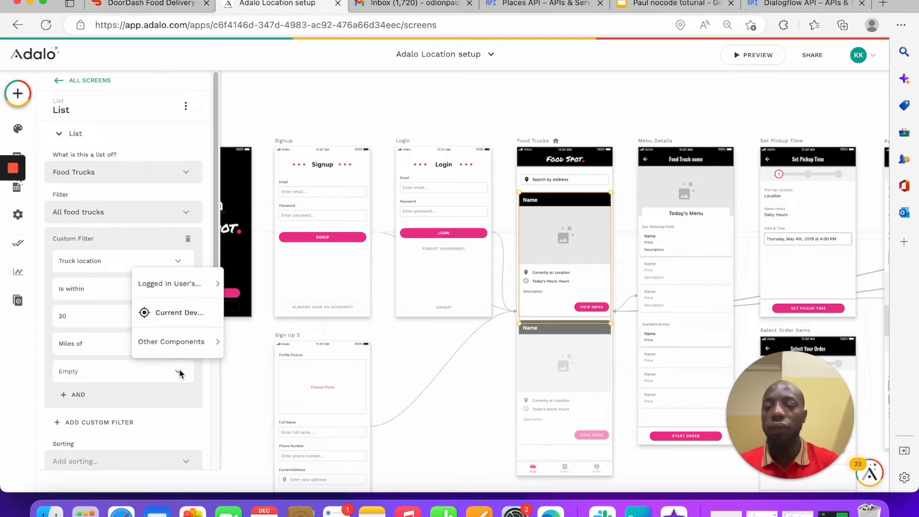
pyautogui.moveTo(188, 343)
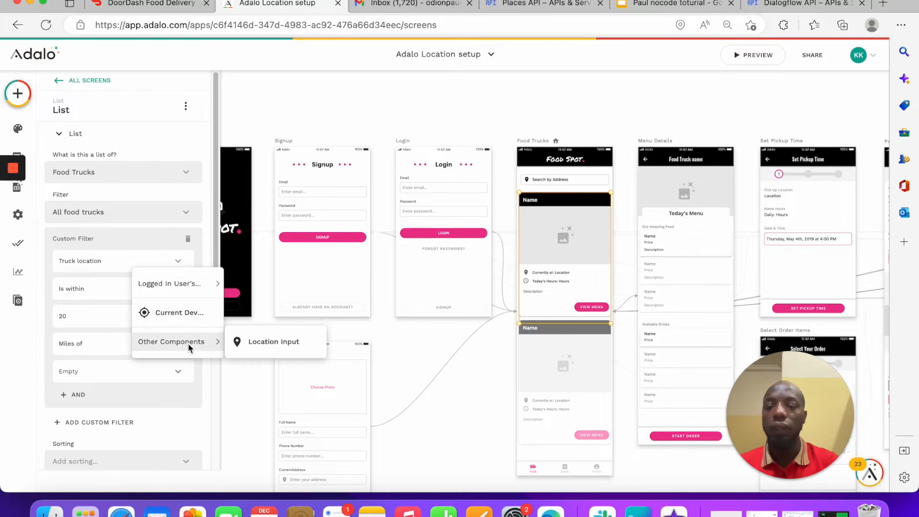
pyautogui.click(302, 342)
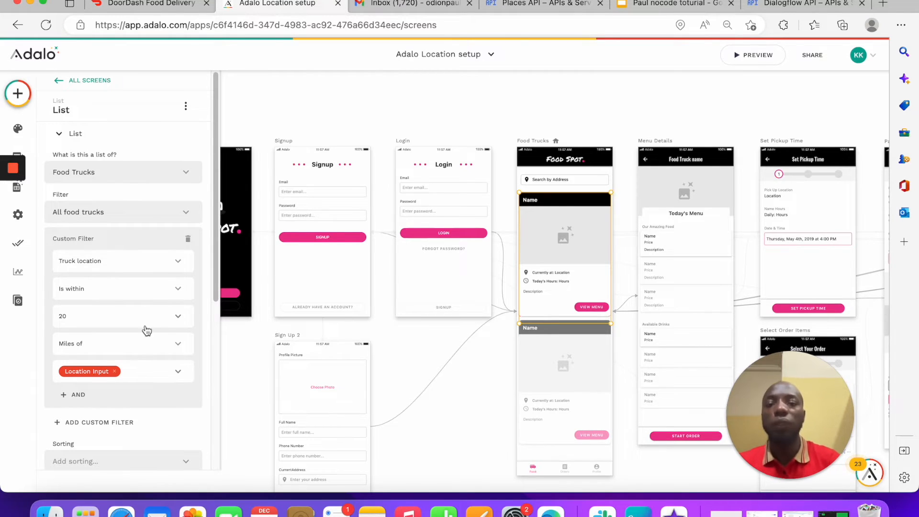
# Step: Preview the app, clear the prefilled address, and search for '400 fremont'
pyautogui.click(732, 53)
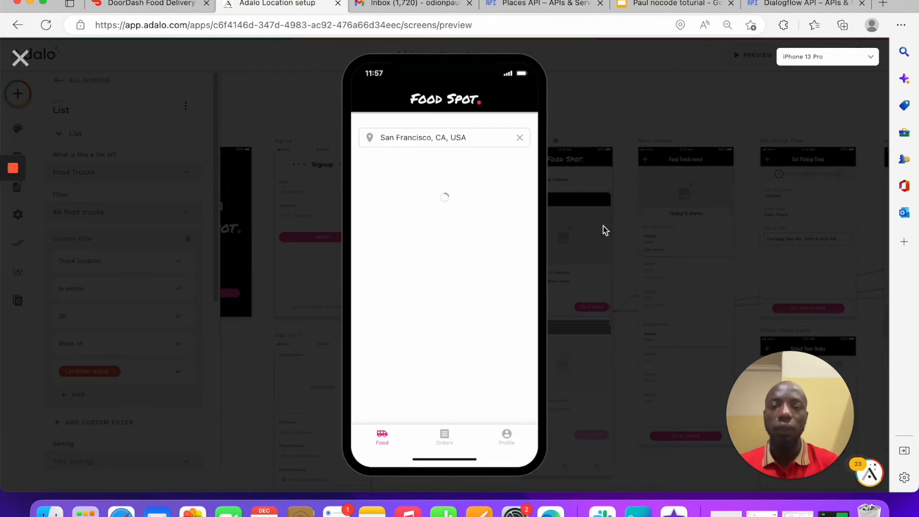
pyautogui.click(520, 138)
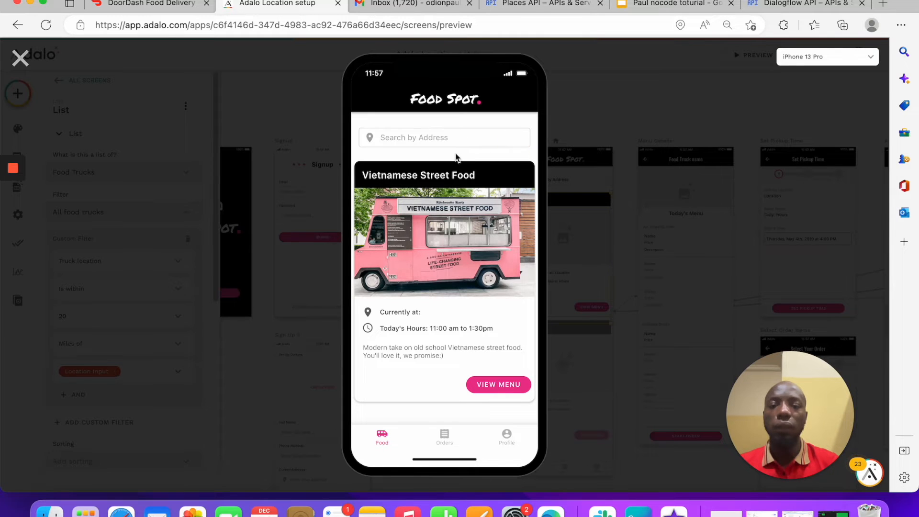
pyautogui.scroll(-5, 445, 278)
pyautogui.scroll(5, 444, 277)
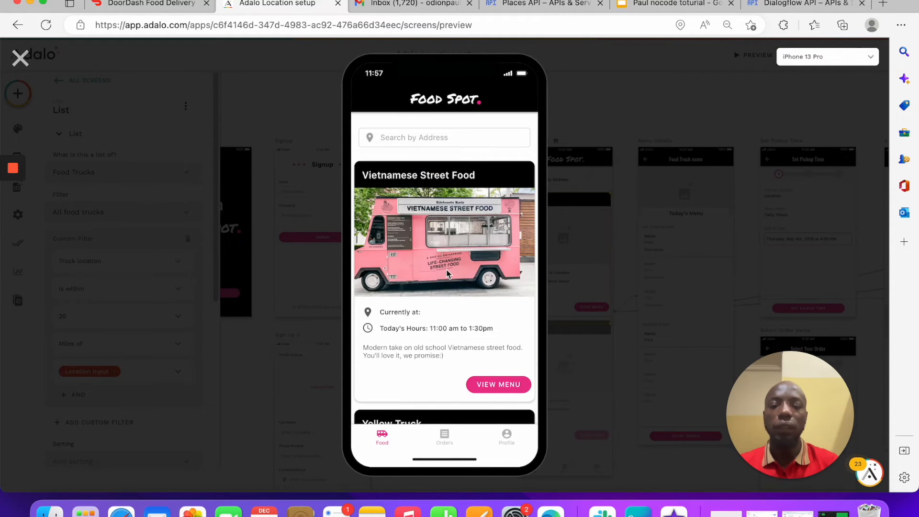
pyautogui.click(413, 140)
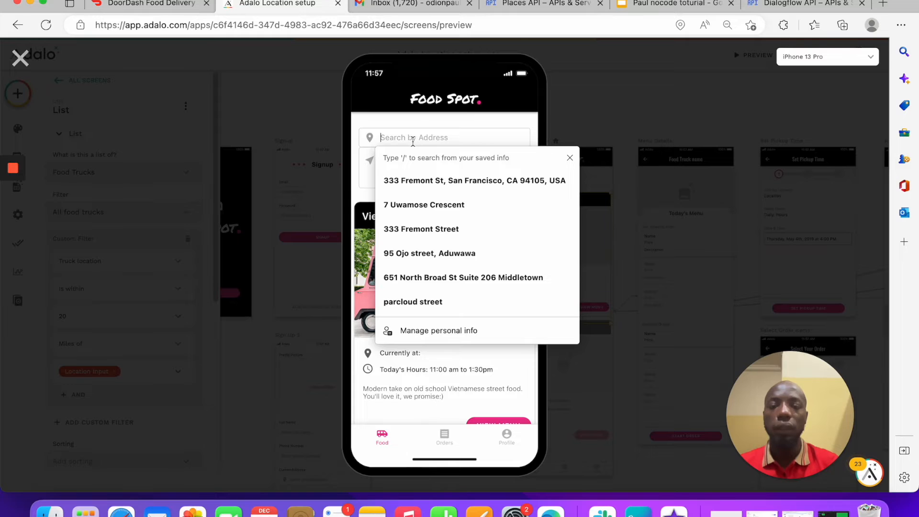
pyautogui.write('4')
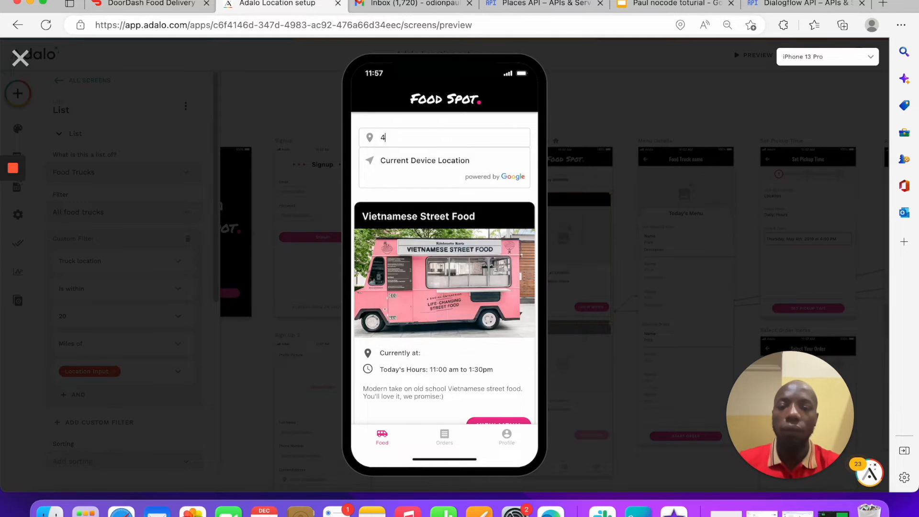
pyautogui.write('00 franc')
pyautogui.press('BackSpace')
pyautogui.press('BackSpace')
pyautogui.press('BackSpace')
pyautogui.press('BackSpace')
pyautogui.press('BackSpace')
pyautogui.press('BackSpace')
pyautogui.press('BackSpace')
pyautogui.press('BackSpace')
pyautogui.press('BackSpace')
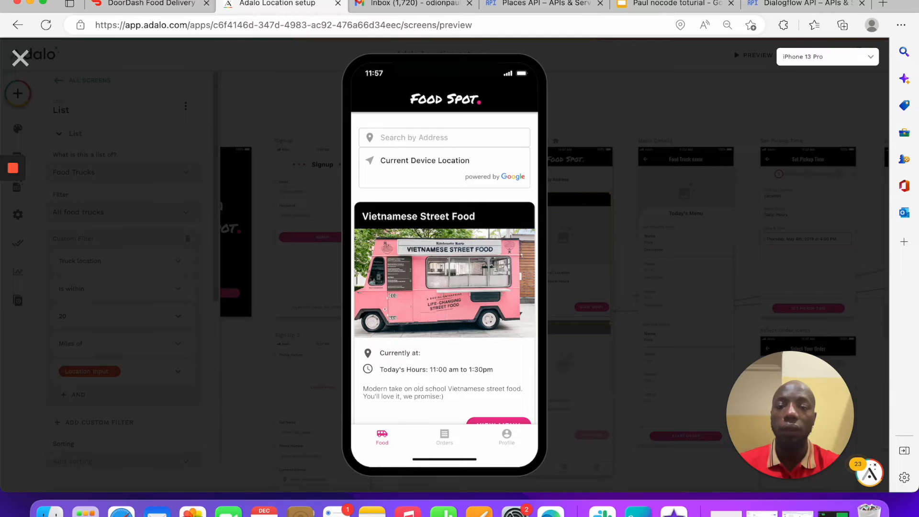
pyautogui.write('23')
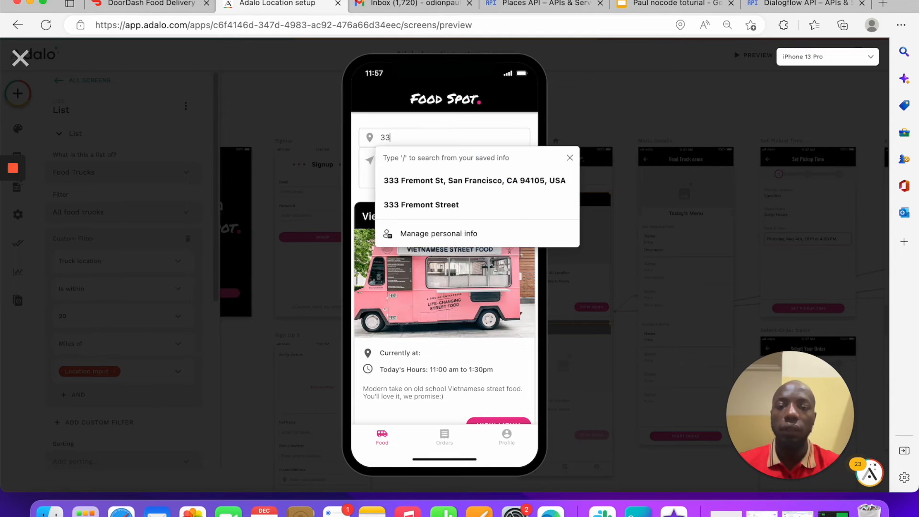
pyautogui.press('BackSpace')
pyautogui.press('BackSpace')
pyautogui.write('400 fr')
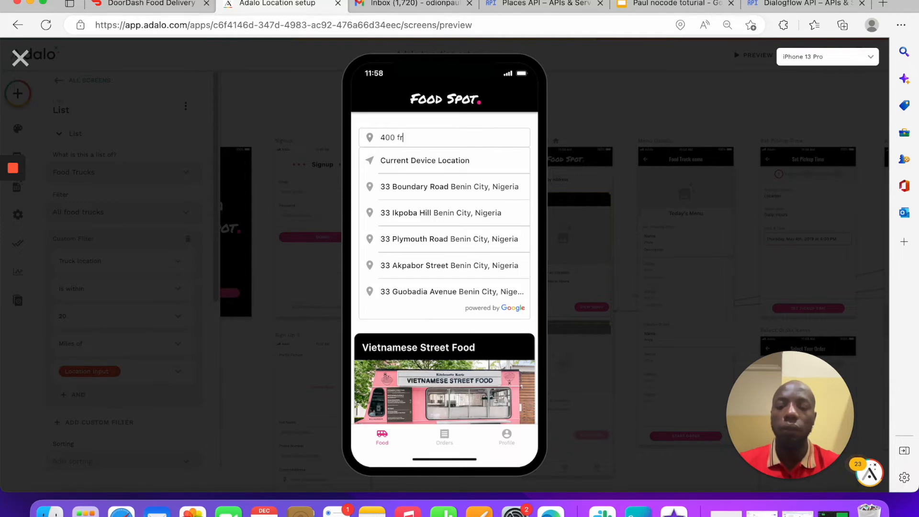
pyautogui.write('emont')
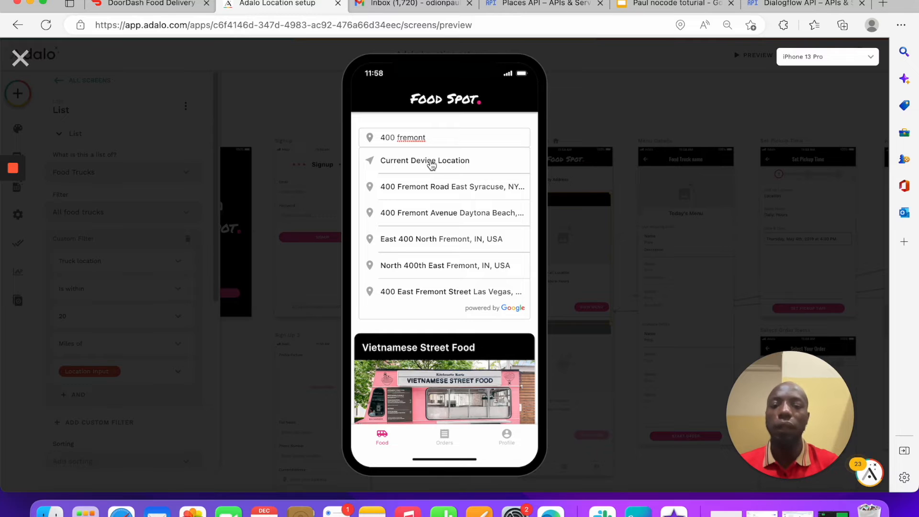
# Step: Fill the search with the current device location, change the house number to 700, and apply it
pyautogui.moveTo(451, 139); pyautogui.dragTo(285, 139)
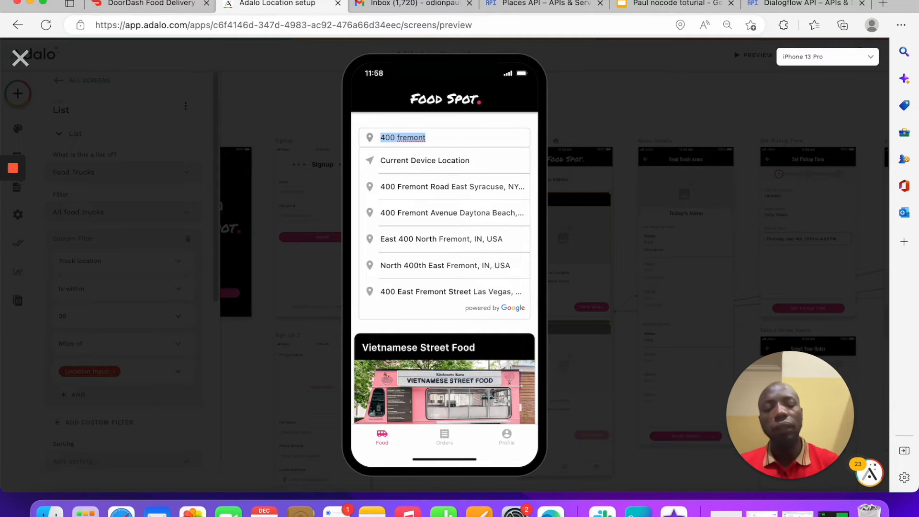
pyautogui.press('BackSpace')
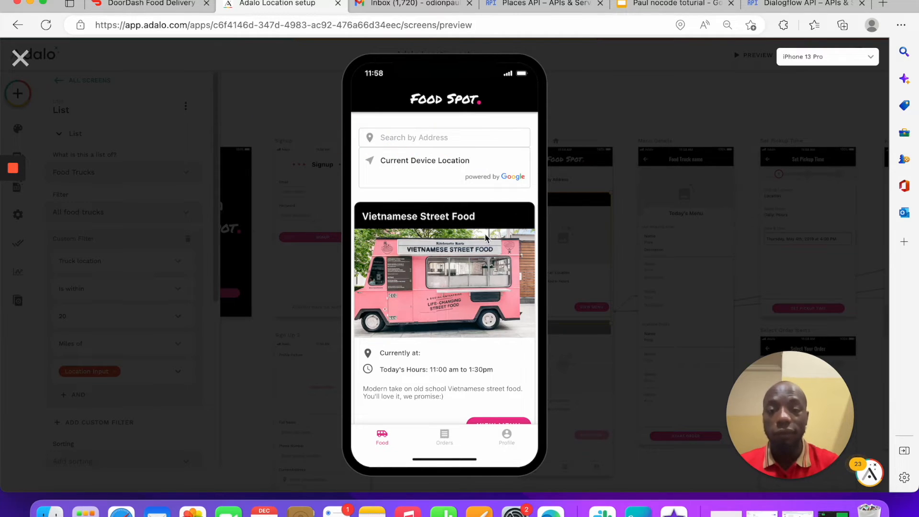
pyautogui.click(481, 160)
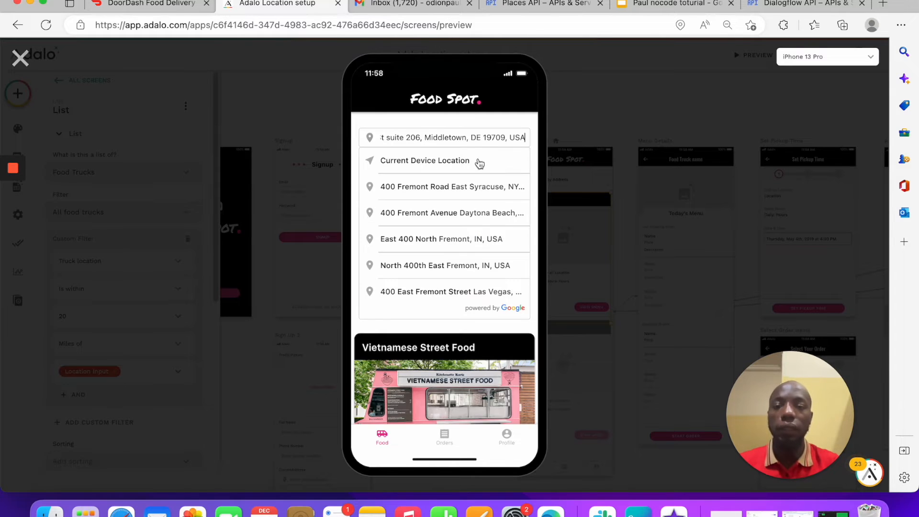
pyautogui.moveTo(400, 137); pyautogui.dragTo(307, 133)
pyautogui.click(402, 138)
pyautogui.click(391, 135)
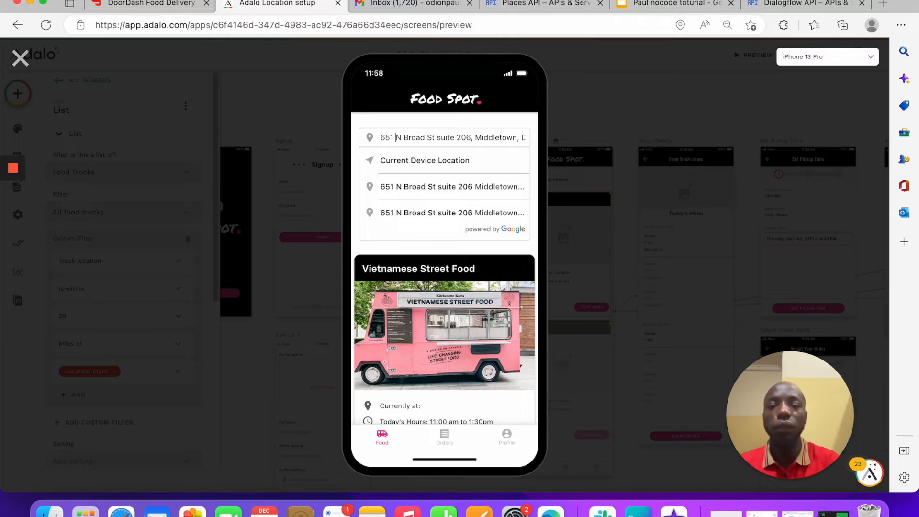
pyautogui.press('BackSpace')
pyautogui.press('BackSpace')
pyautogui.press('BackSpace')
pyautogui.write('700')
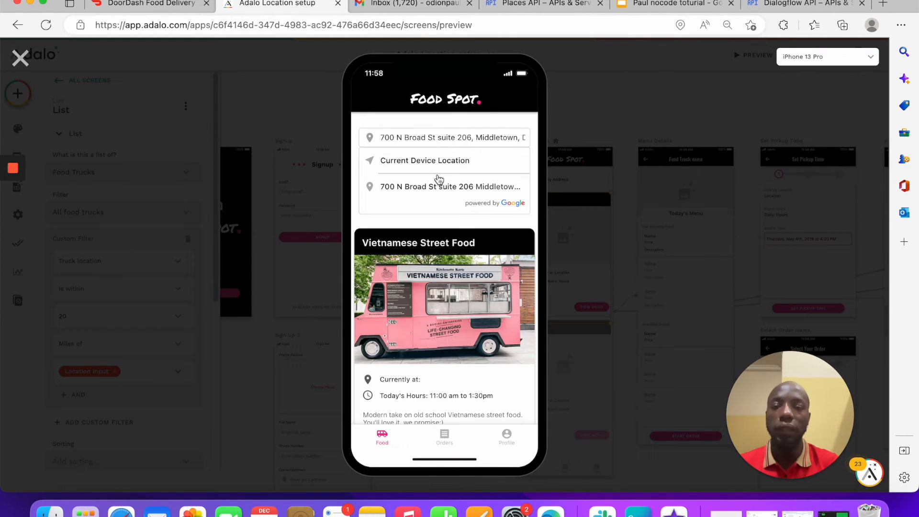
pyautogui.click(423, 187)
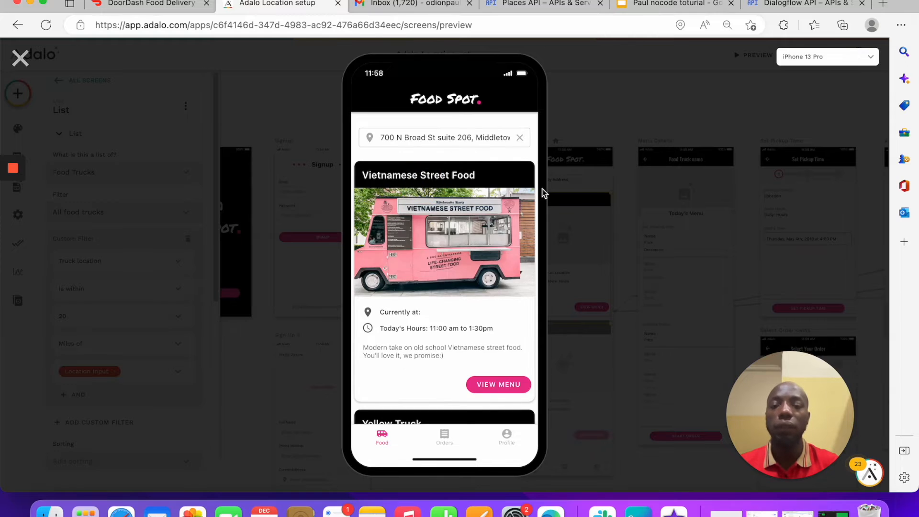
# Step: Scroll the preview to check the Yellow Truck card appears for the Broad Street address
pyautogui.scroll(-1, 466, 244)
pyautogui.scroll(1, 467, 244)
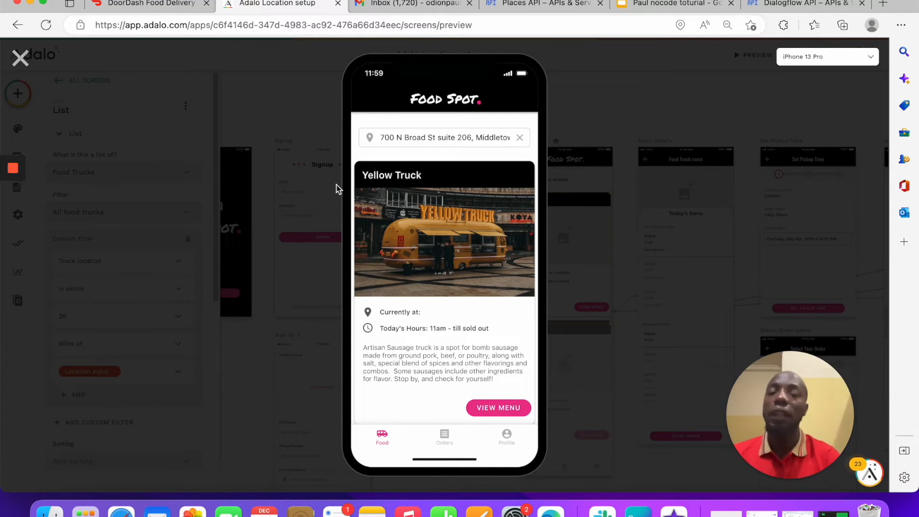
pyautogui.scroll(-2, 436, 254)
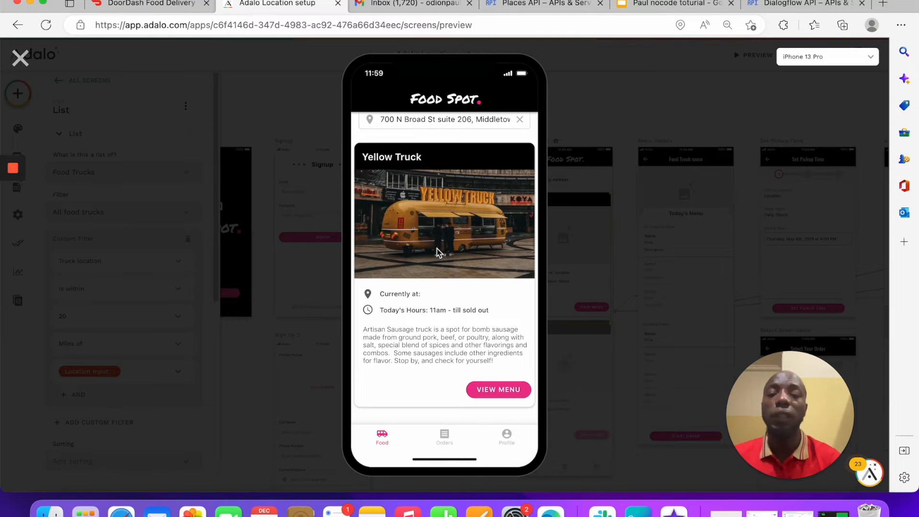
# Step: Close the Adalo preview and color the slide line 'How to implement search by location' red
pyautogui.click(20, 58)
pyautogui.click(537, 129)
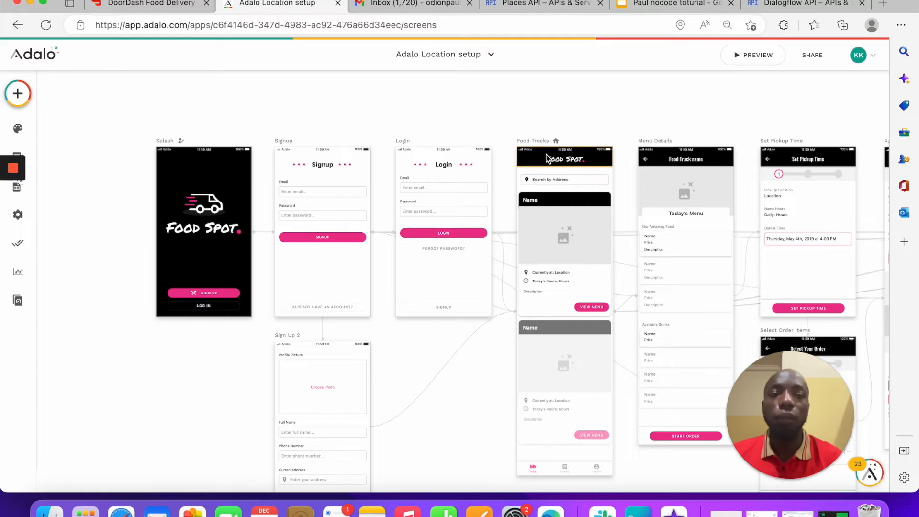
pyautogui.click(689, 4)
pyautogui.click(435, 229)
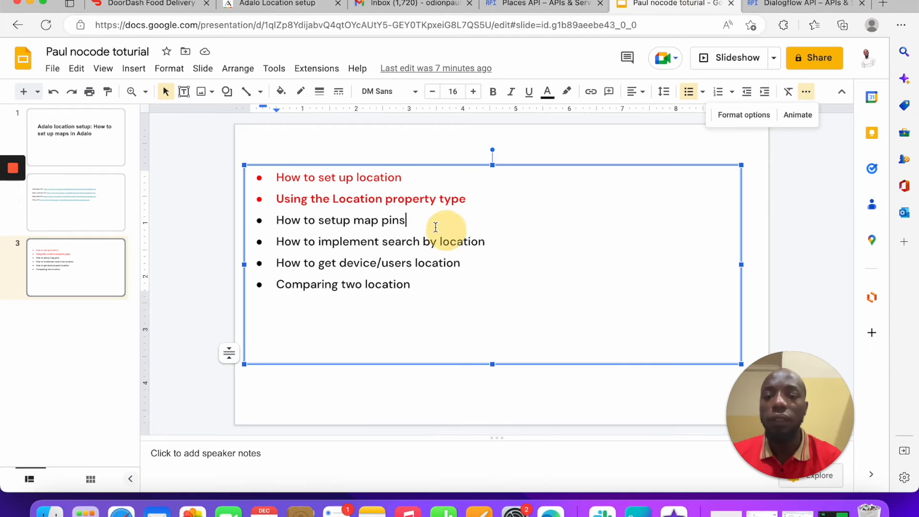
pyautogui.moveTo(508, 242); pyautogui.dragTo(254, 241)
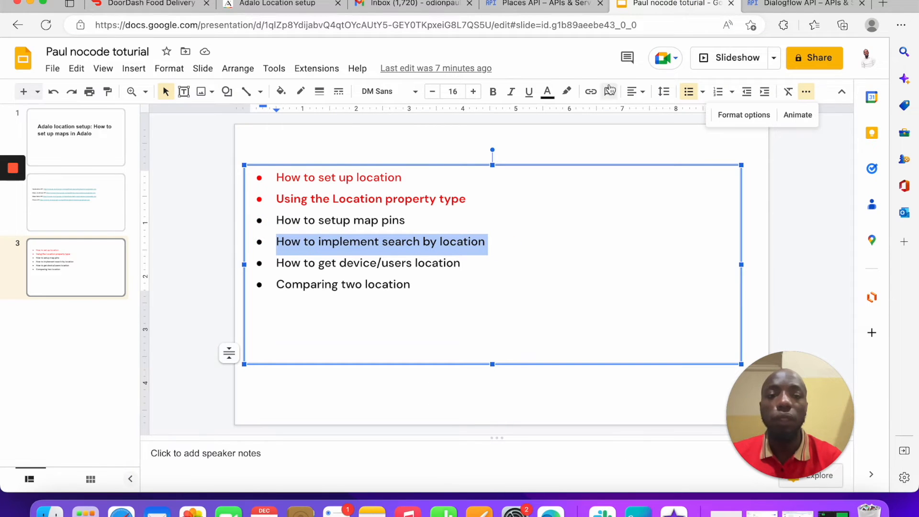
pyautogui.click(547, 91)
pyautogui.click(565, 217)
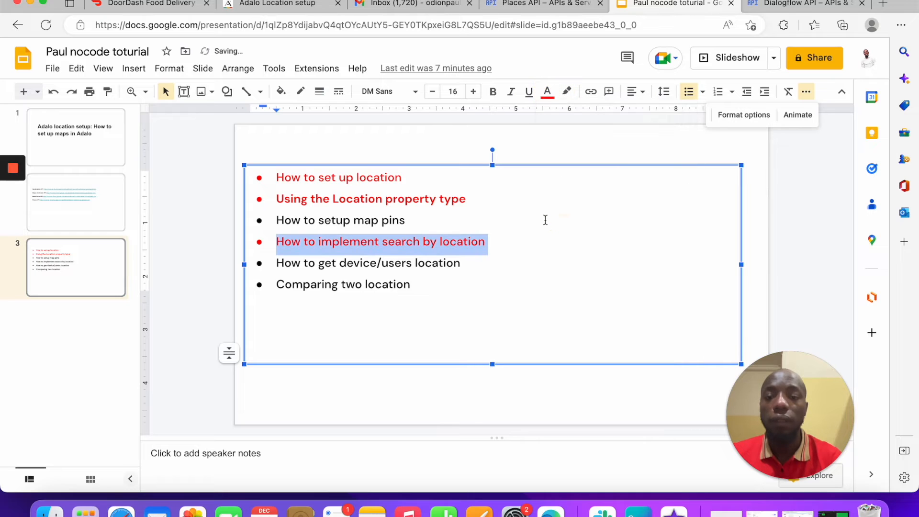
pyautogui.click(543, 220)
# Step: Select the 'How to get device/users location' line, then go via Gmail back to Adalo
pyautogui.moveTo(477, 267); pyautogui.dragTo(242, 263)
pyautogui.click(537, 236)
pyautogui.click(407, 5)
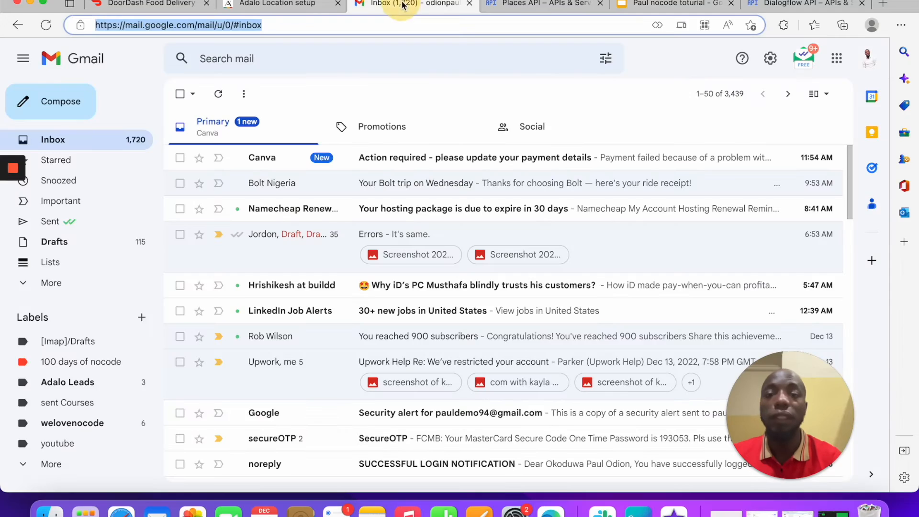
pyautogui.click(297, 5)
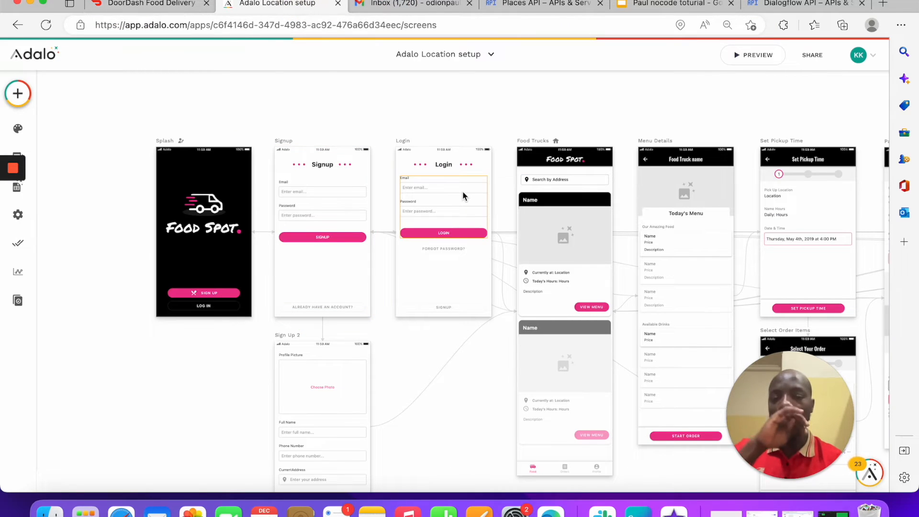
# Step: Switch the list's 20-mile filter reference from Location Input to Current Device Location
pyautogui.click(582, 319)
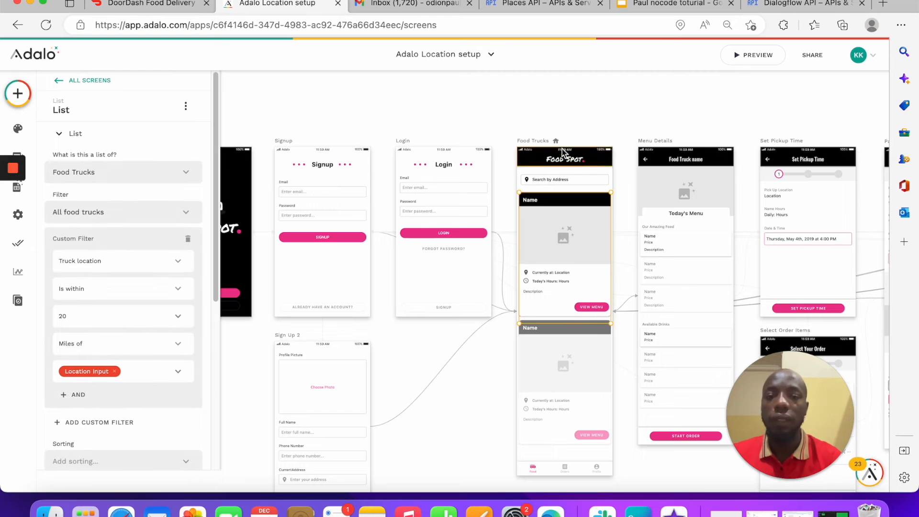
pyautogui.click(580, 179)
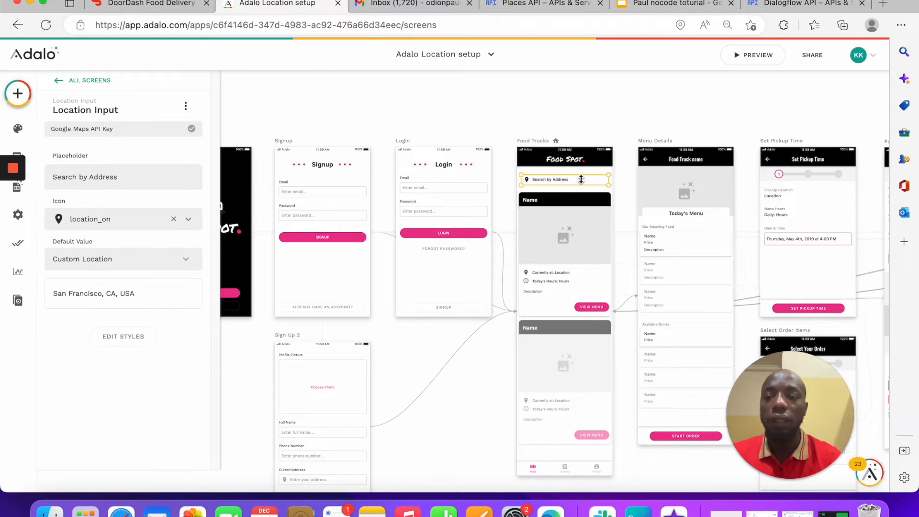
pyautogui.click(577, 323)
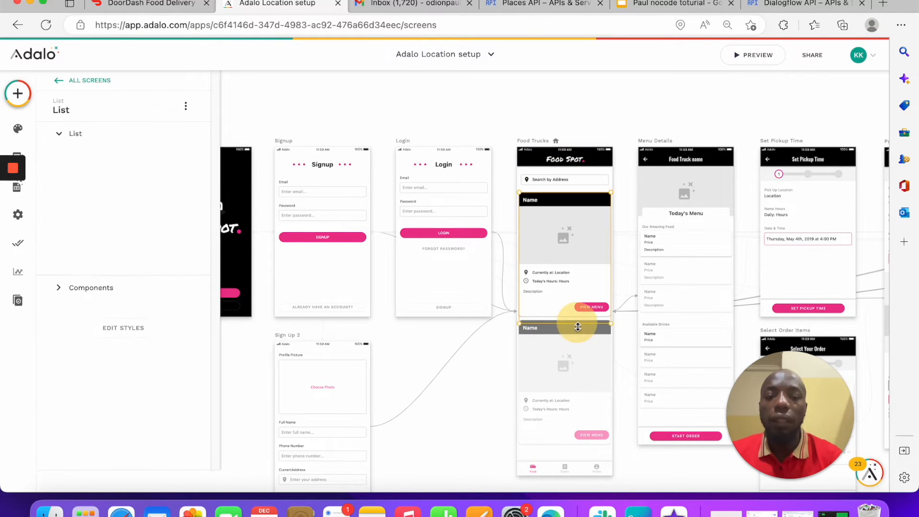
pyautogui.click(577, 327)
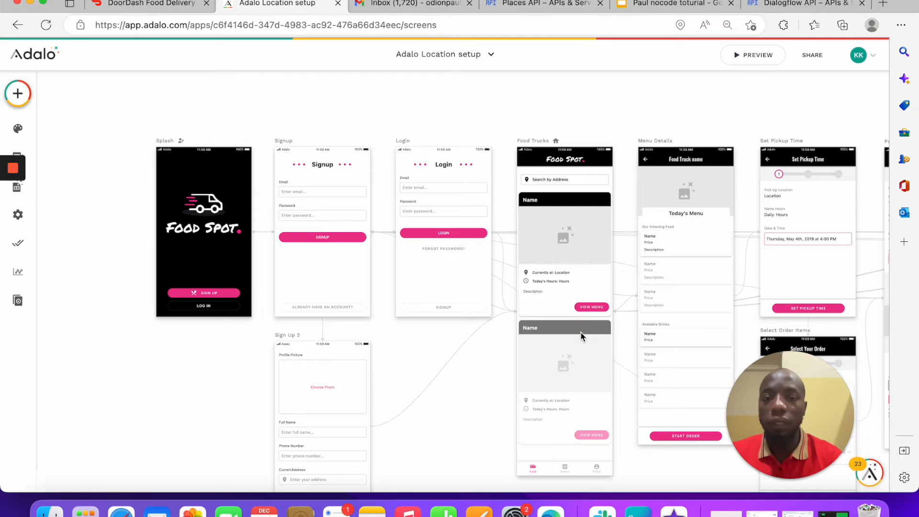
pyautogui.click(581, 320)
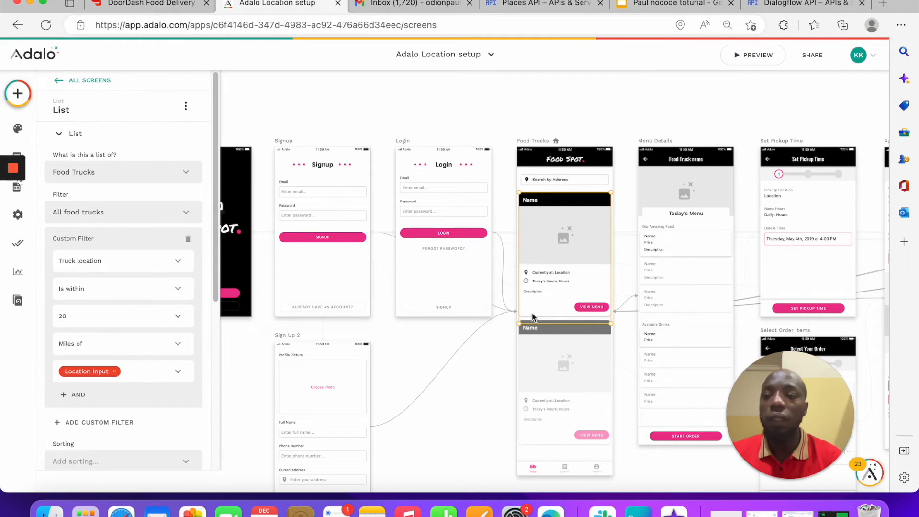
pyautogui.click(115, 372)
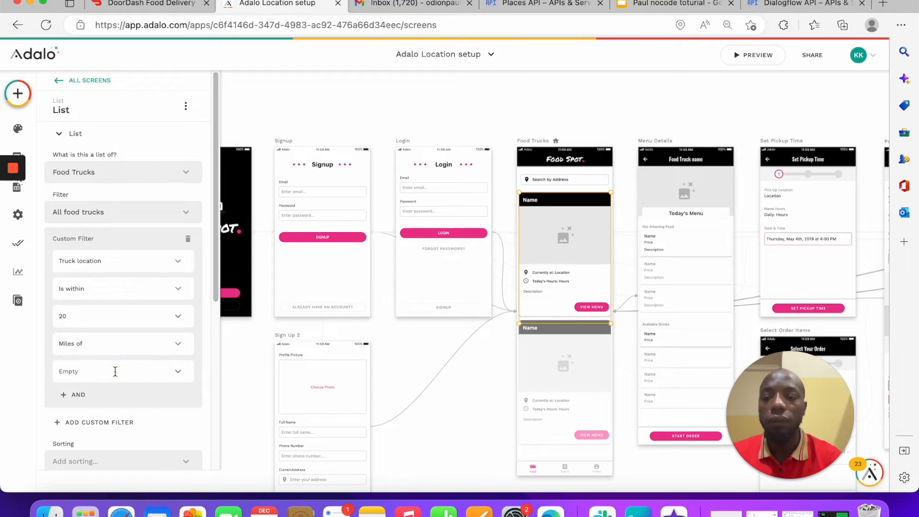
pyautogui.click(181, 375)
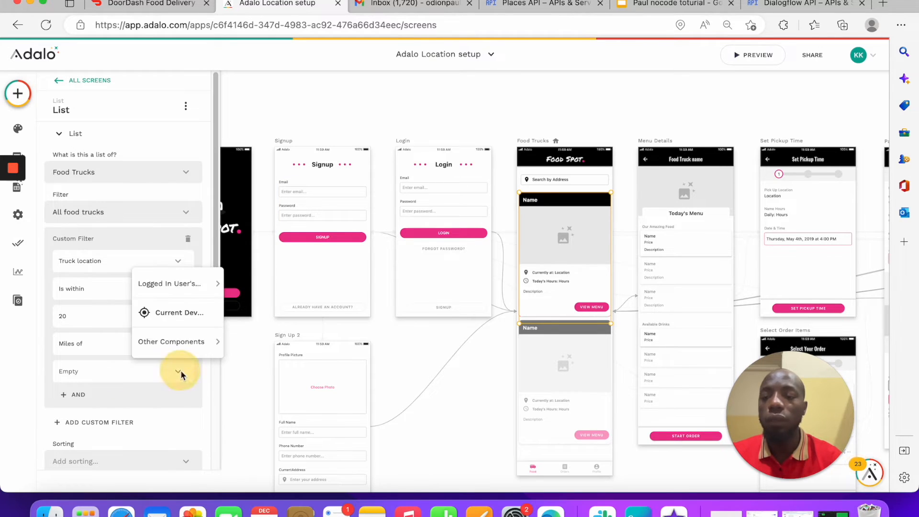
pyautogui.click(201, 313)
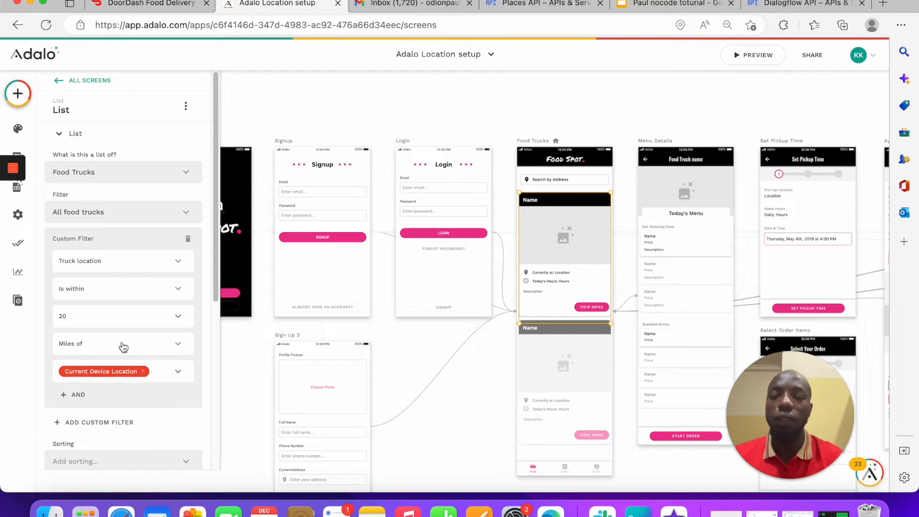
pyautogui.click(314, 117)
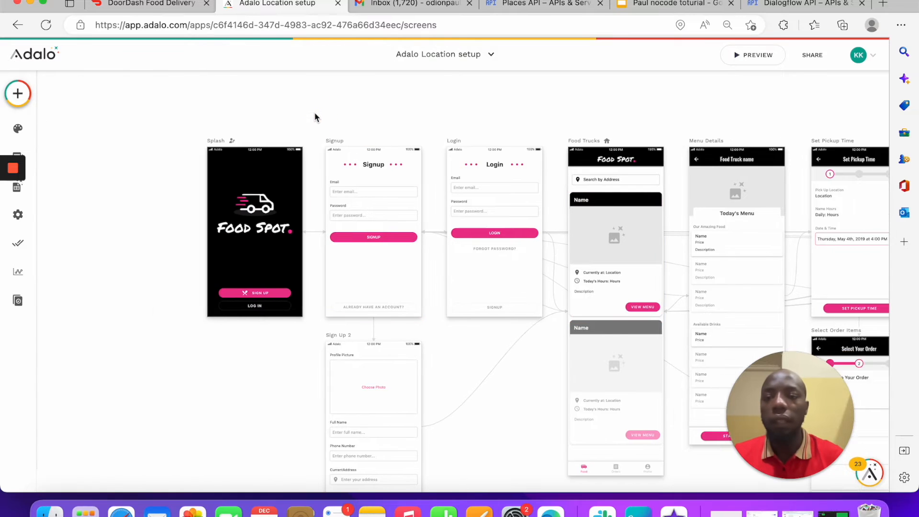
# Step: Add a Request Location Permission action that runs when the Splash screen is visited
pyautogui.click(318, 140)
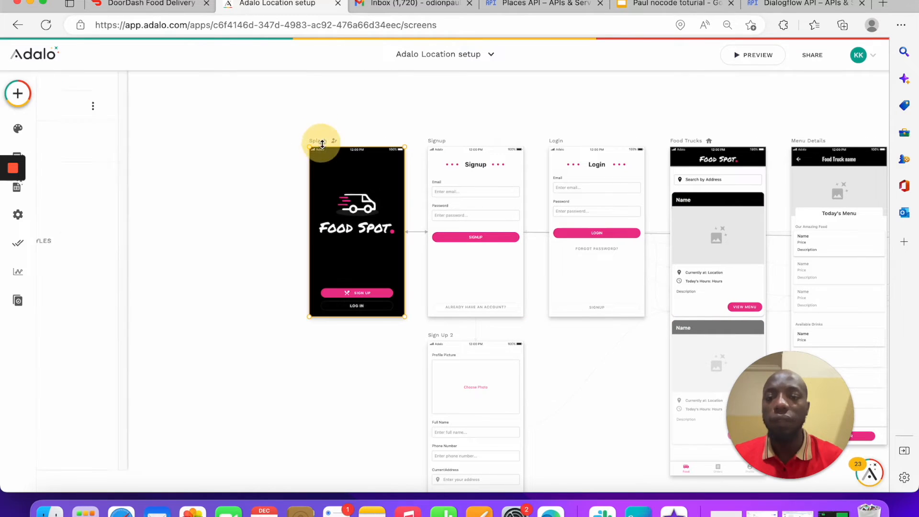
pyautogui.click(100, 262)
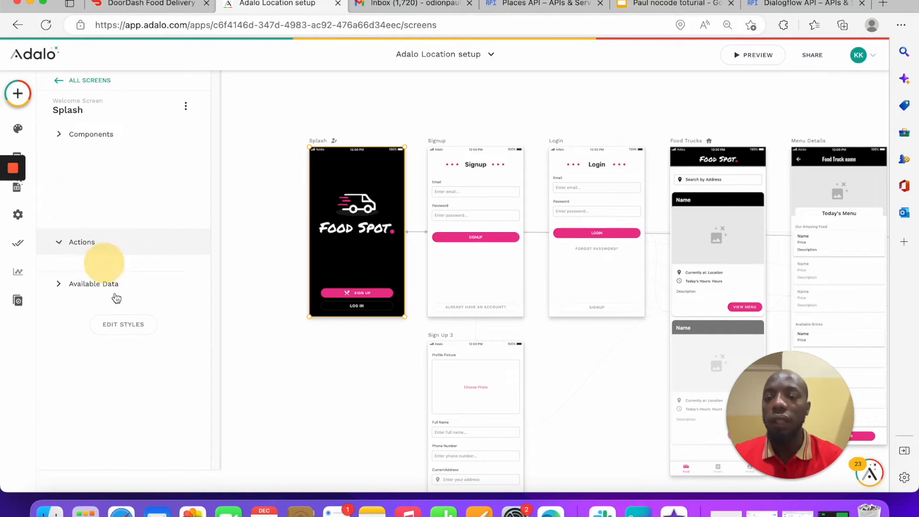
pyautogui.click(90, 230)
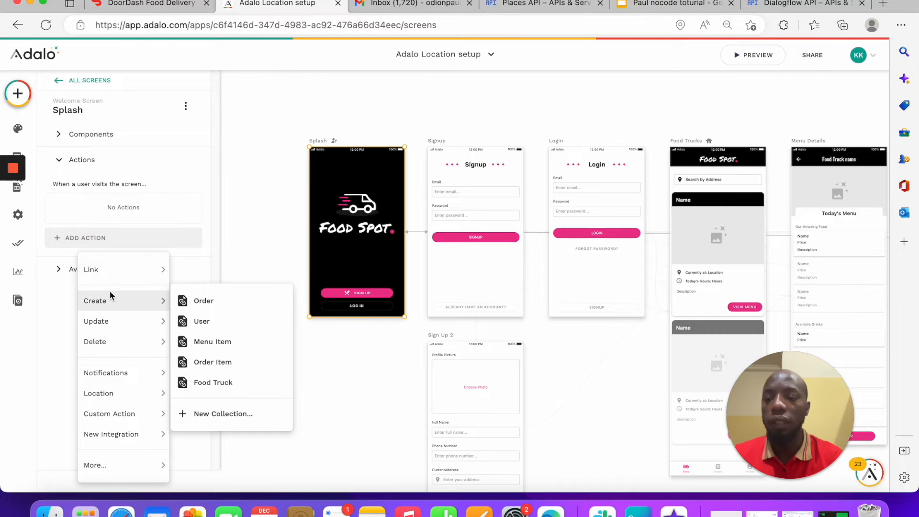
pyautogui.moveTo(143, 460)
pyautogui.moveTo(216, 465)
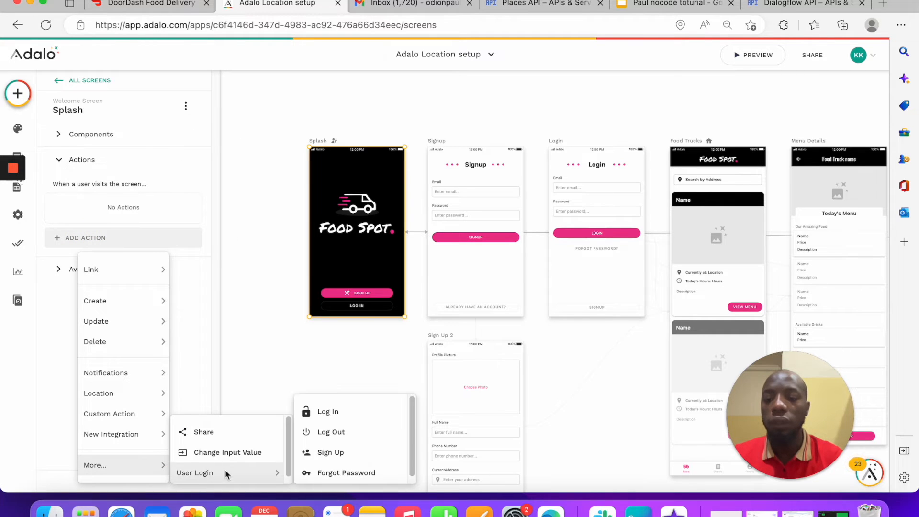
pyautogui.moveTo(146, 439)
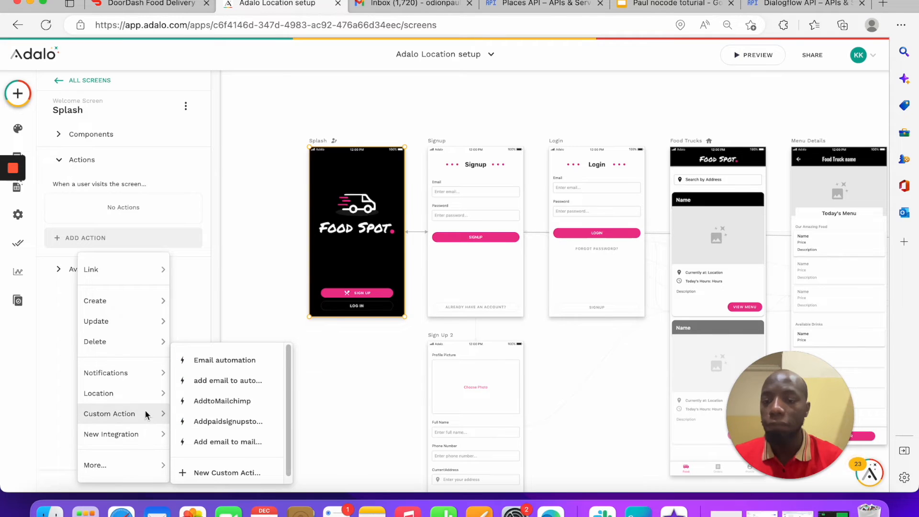
pyautogui.moveTo(144, 392)
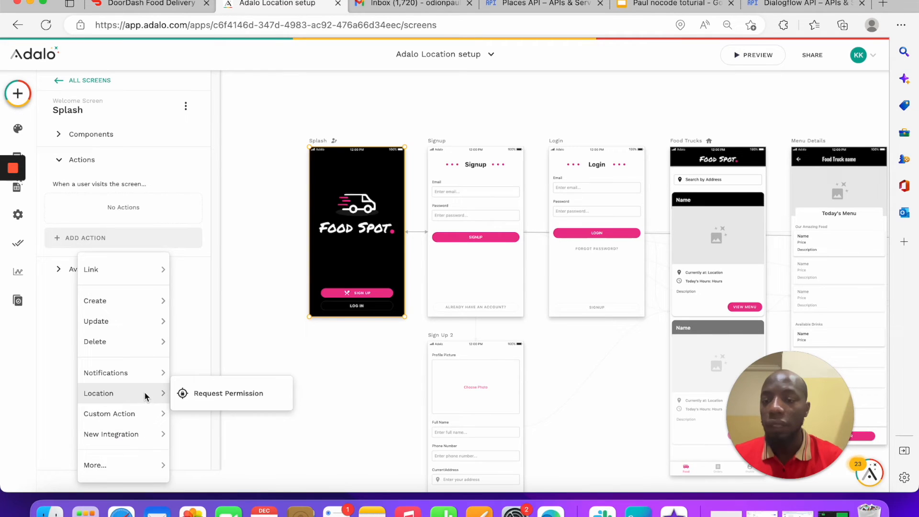
pyautogui.click(214, 393)
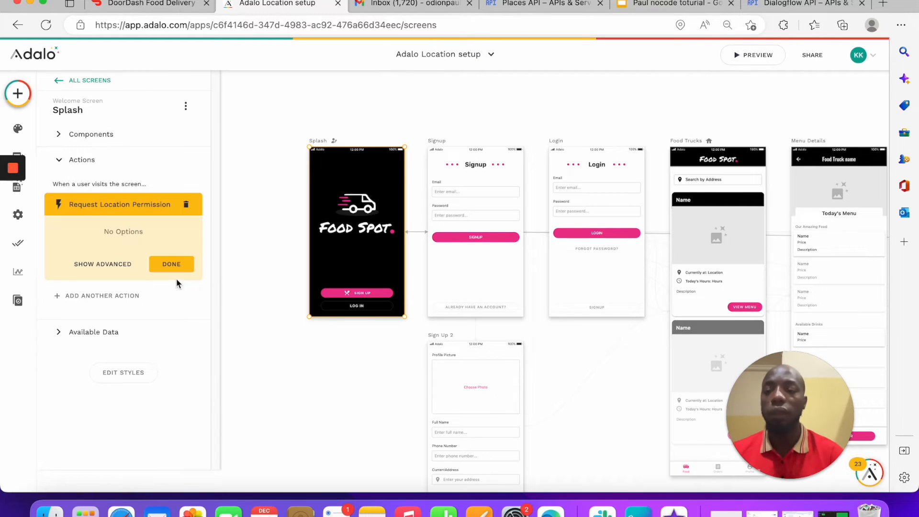
pyautogui.click(122, 265)
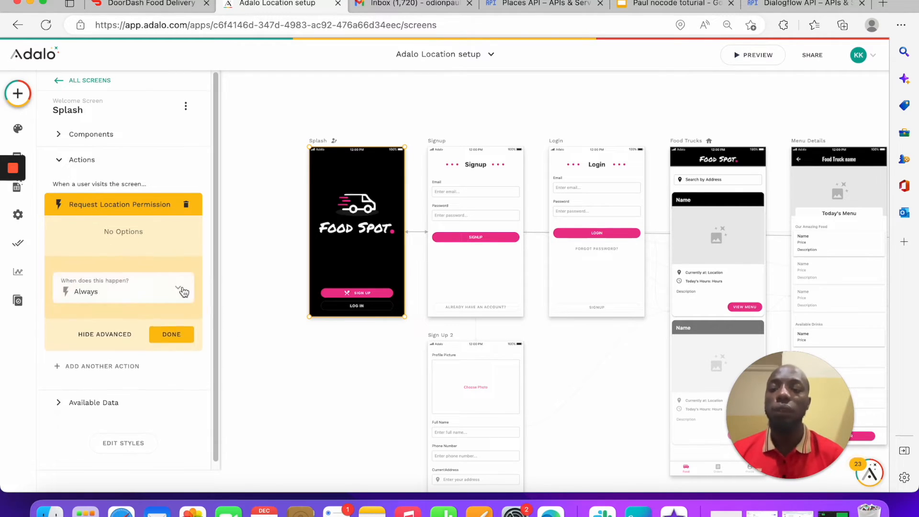
pyautogui.click(171, 334)
# Step: Set the permission action's condition to Logged In User, then make it run Always
pyautogui.click(126, 204)
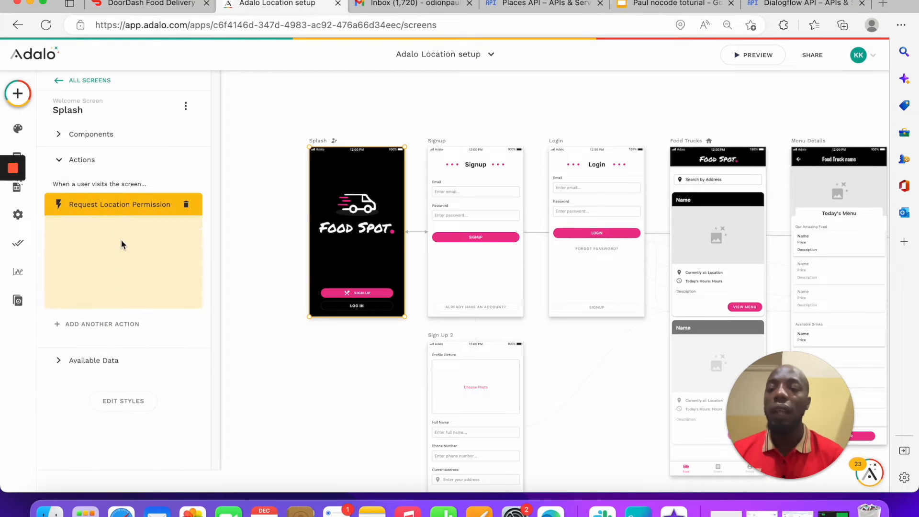
pyautogui.click(95, 294)
pyautogui.click(114, 258)
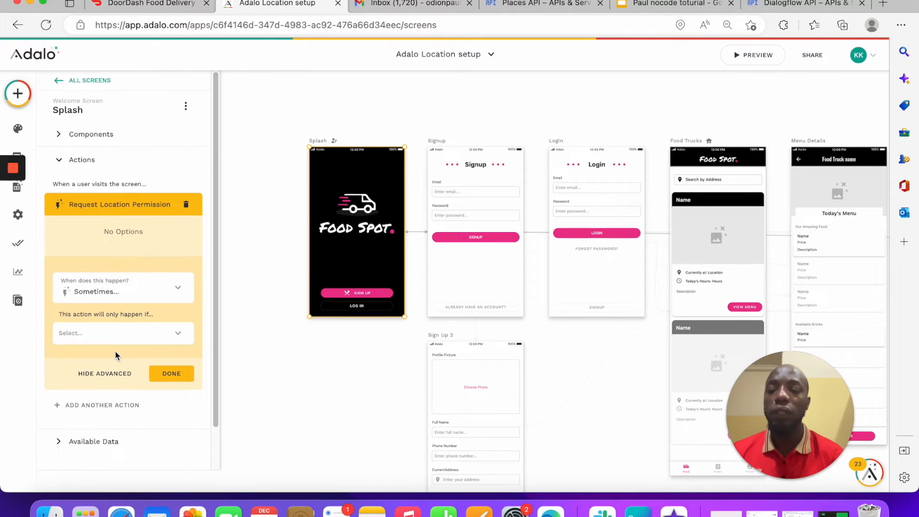
pyautogui.click(122, 334)
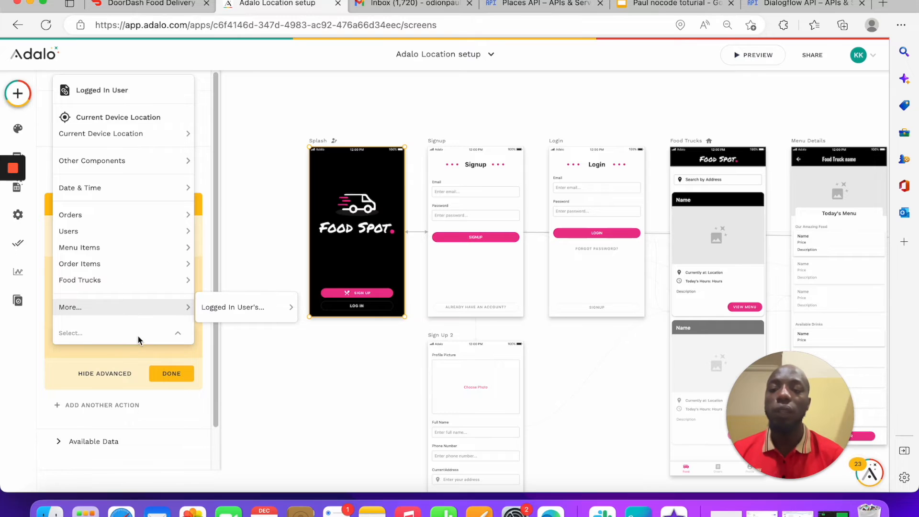
pyautogui.moveTo(239, 307)
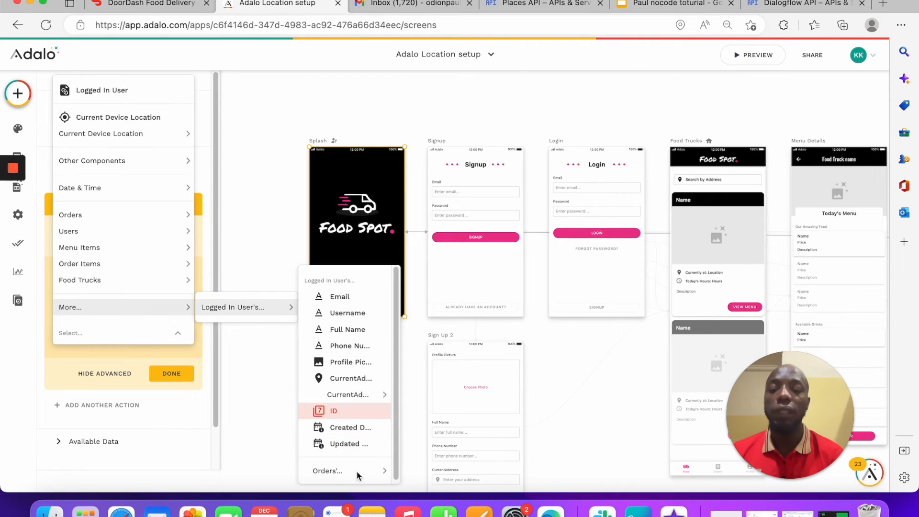
pyautogui.moveTo(357, 398)
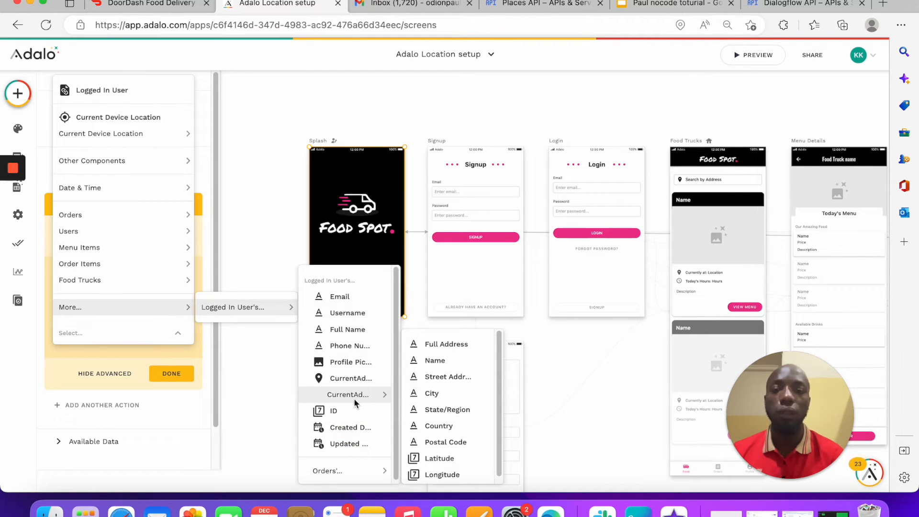
pyautogui.click(231, 177)
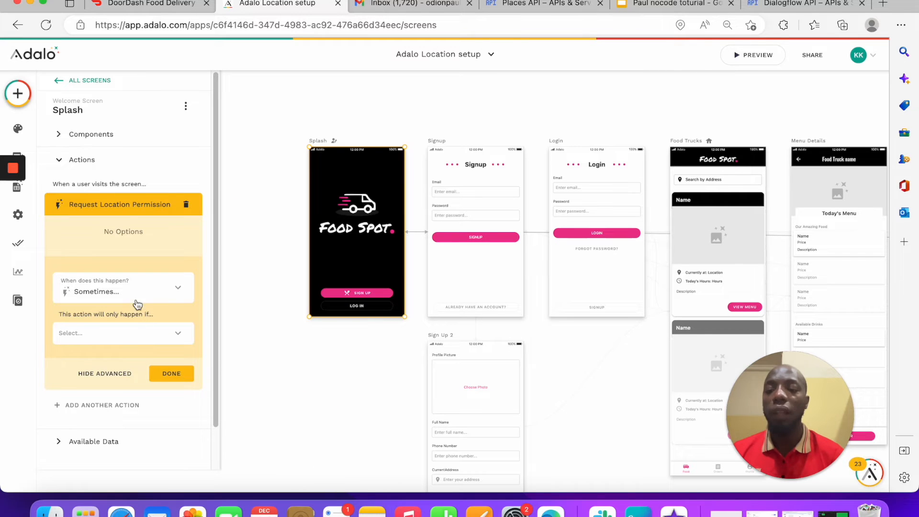
pyautogui.click(171, 334)
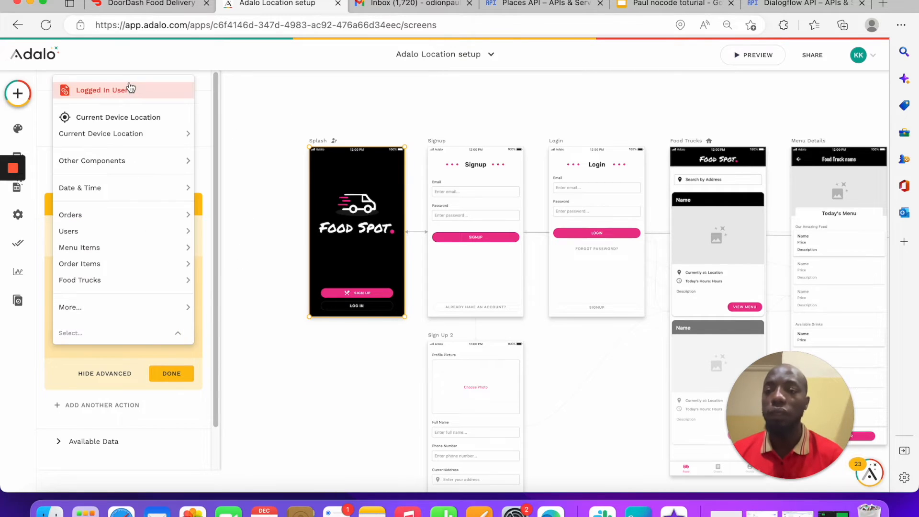
pyautogui.click(127, 90)
pyautogui.click(167, 296)
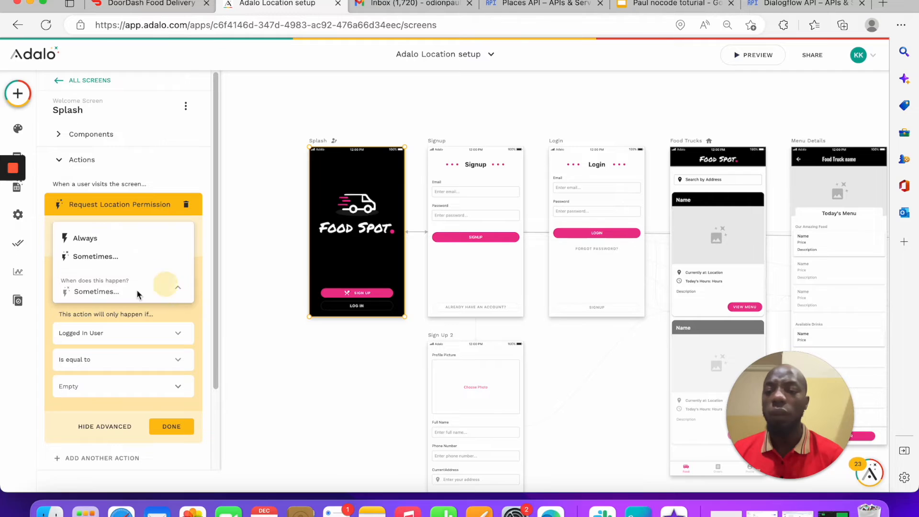
pyautogui.click(113, 238)
pyautogui.click(175, 334)
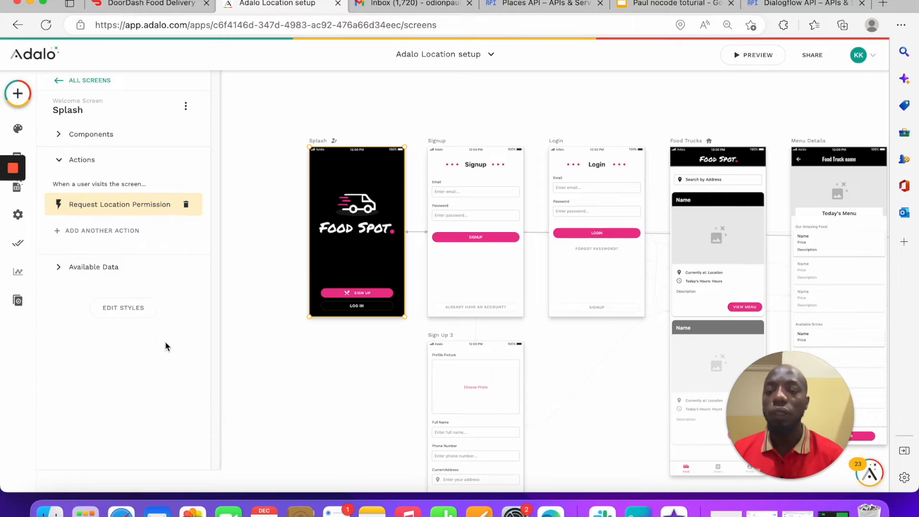
# Step: Add a visible Full Name field to the Signup form
pyautogui.click(516, 228)
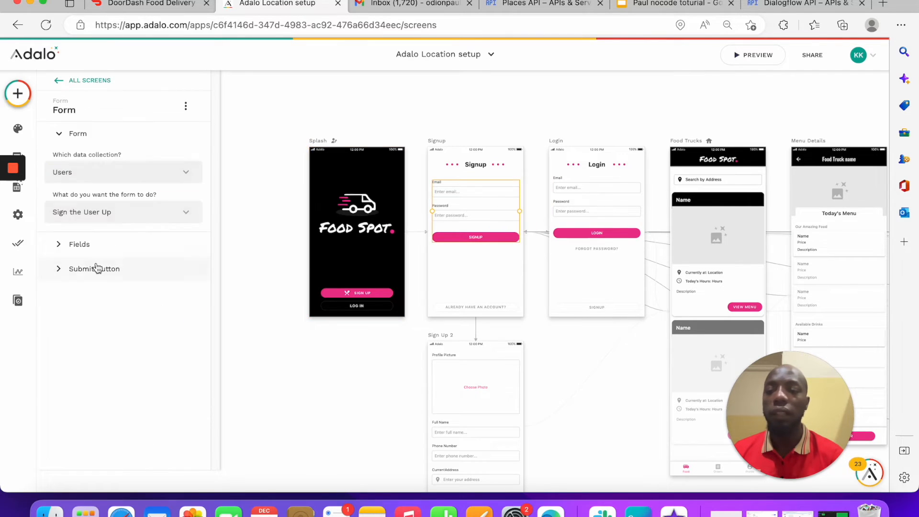
pyautogui.click(90, 242)
pyautogui.click(93, 249)
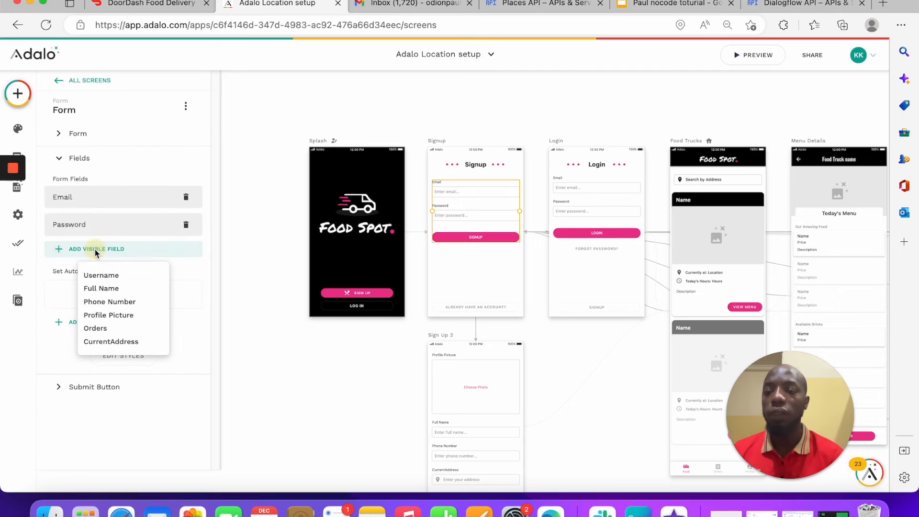
pyautogui.click(100, 290)
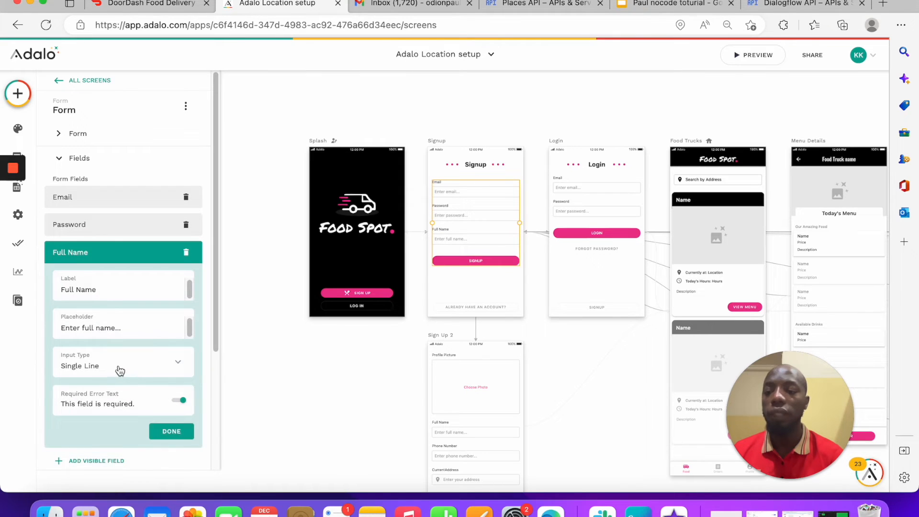
pyautogui.scroll(-3, 117, 334)
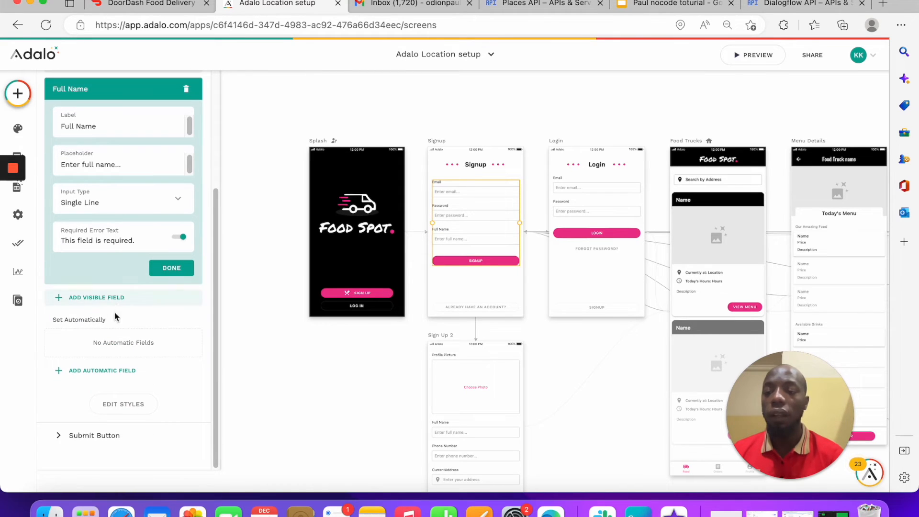
# Step: Add an Update Logged In User submit action, inspect its CurrentAddress value, then delete it
pyautogui.click(137, 441)
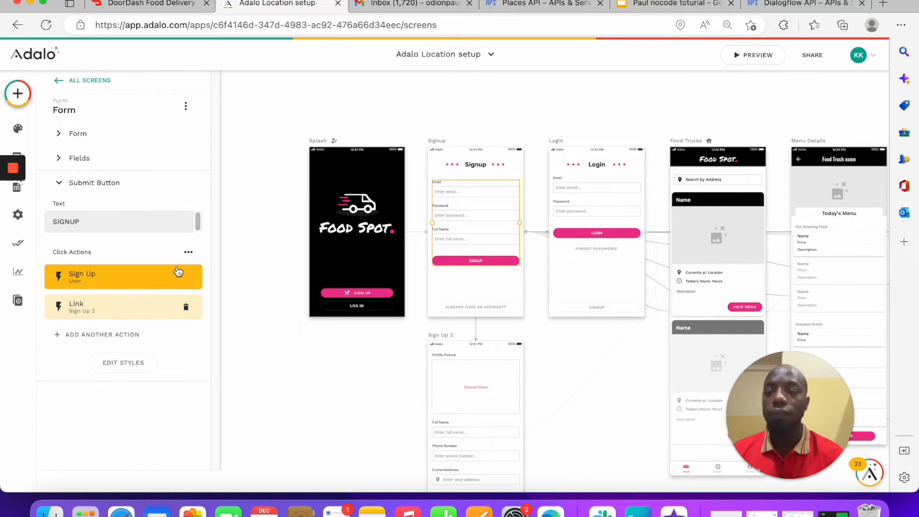
pyautogui.click(125, 282)
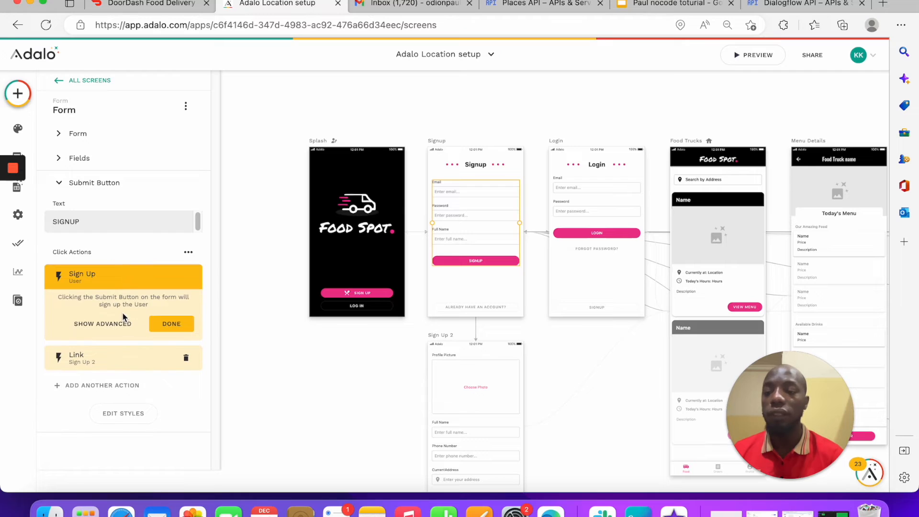
pyautogui.click(123, 392)
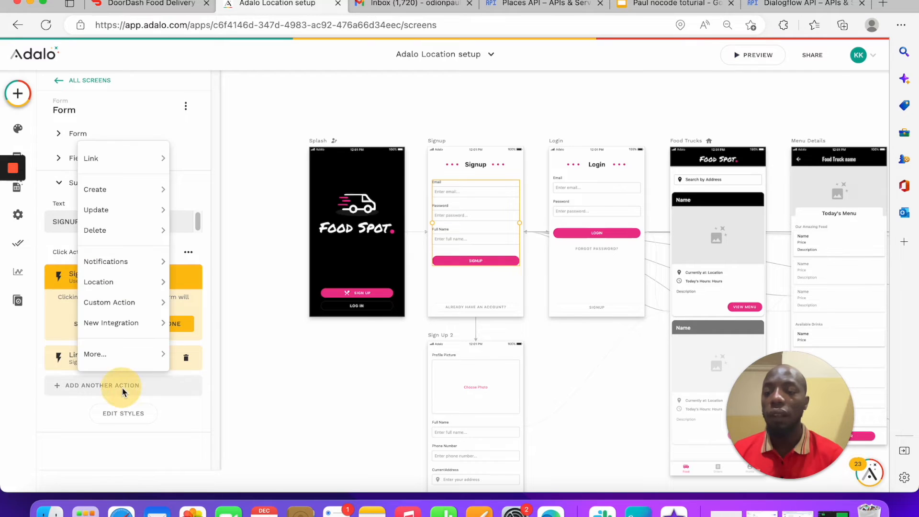
pyautogui.moveTo(122, 211)
pyautogui.click(234, 219)
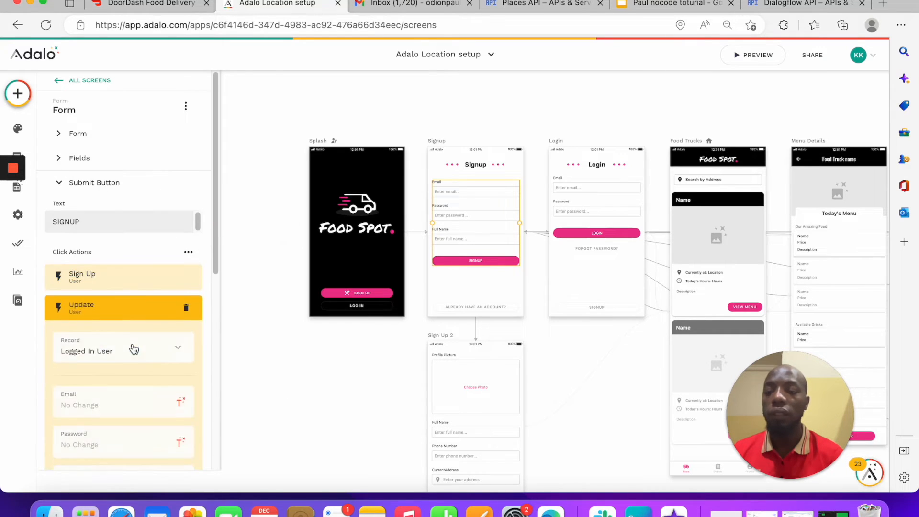
pyautogui.scroll(-5, 131, 347)
pyautogui.click(176, 302)
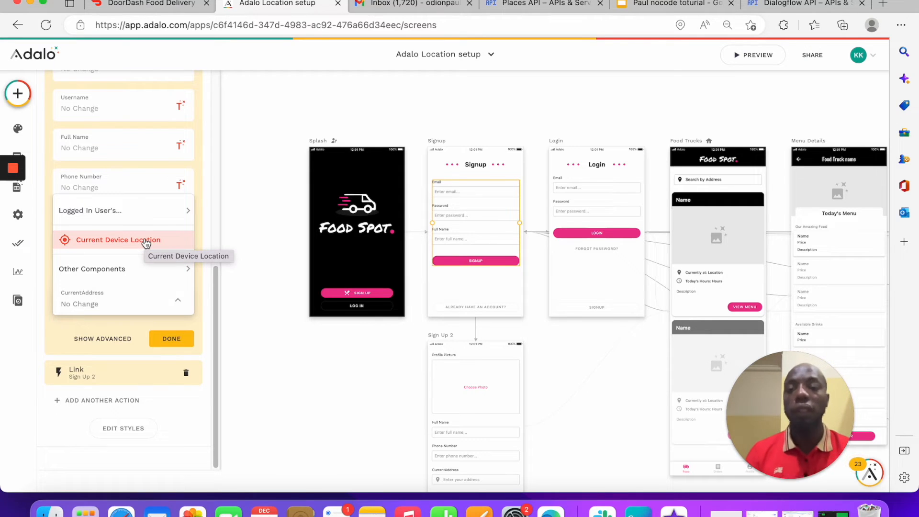
pyautogui.moveTo(164, 263)
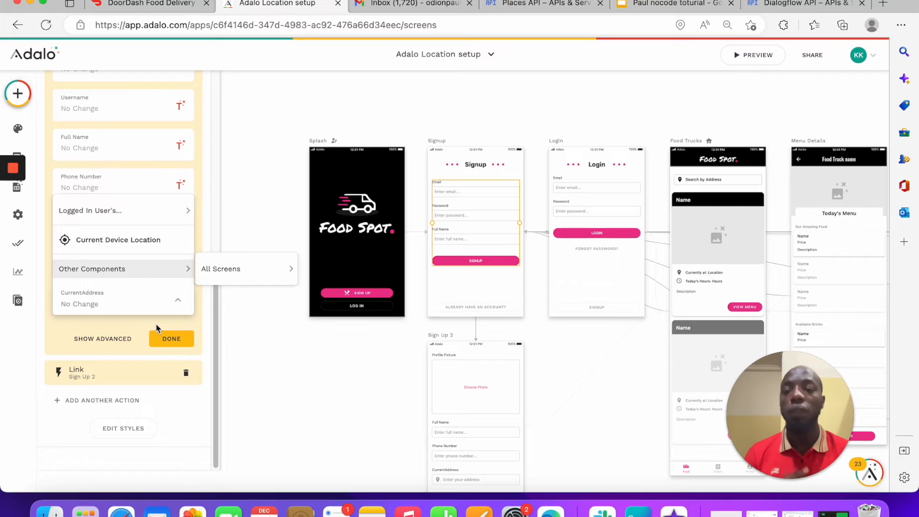
pyautogui.click(266, 325)
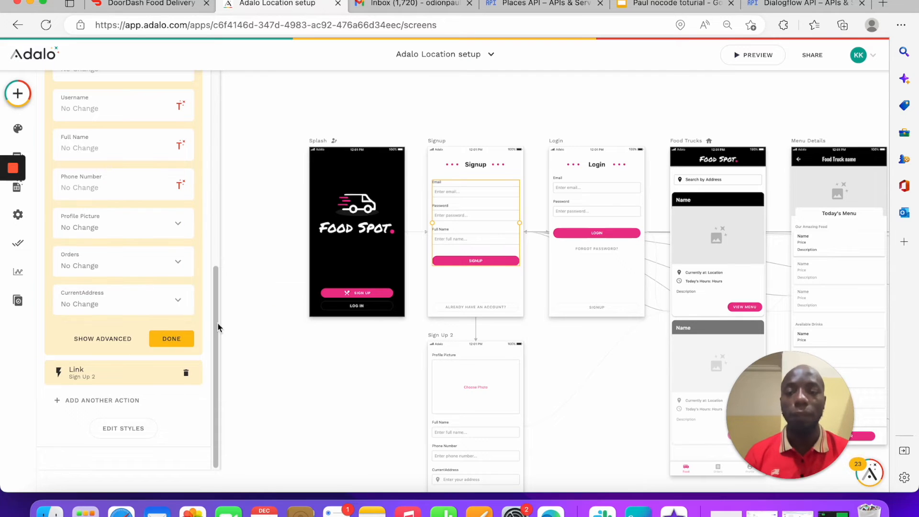
pyautogui.scroll(3, 161, 300)
pyautogui.scroll(5, 161, 302)
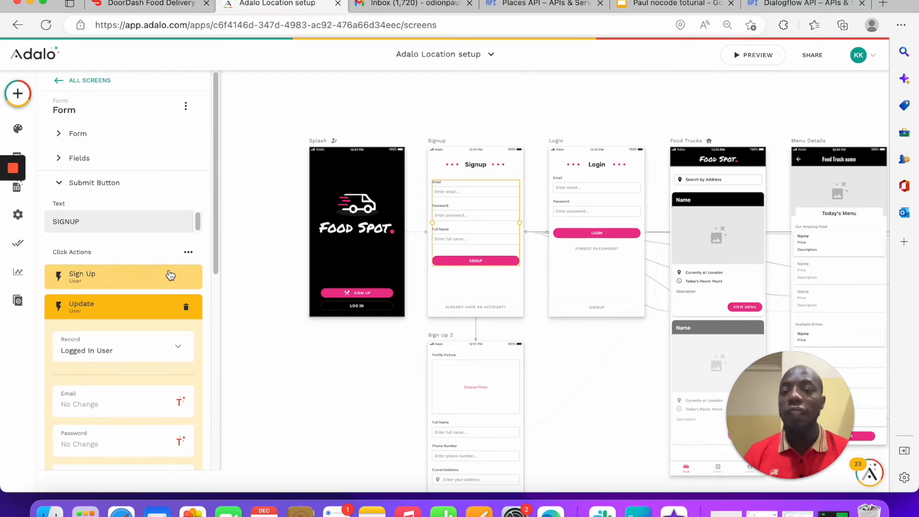
pyautogui.click(177, 306)
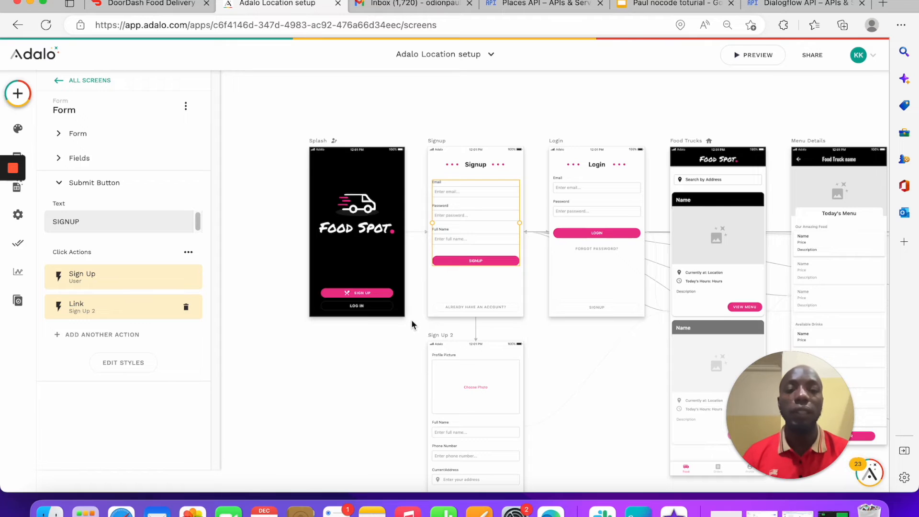
pyautogui.click(712, 320)
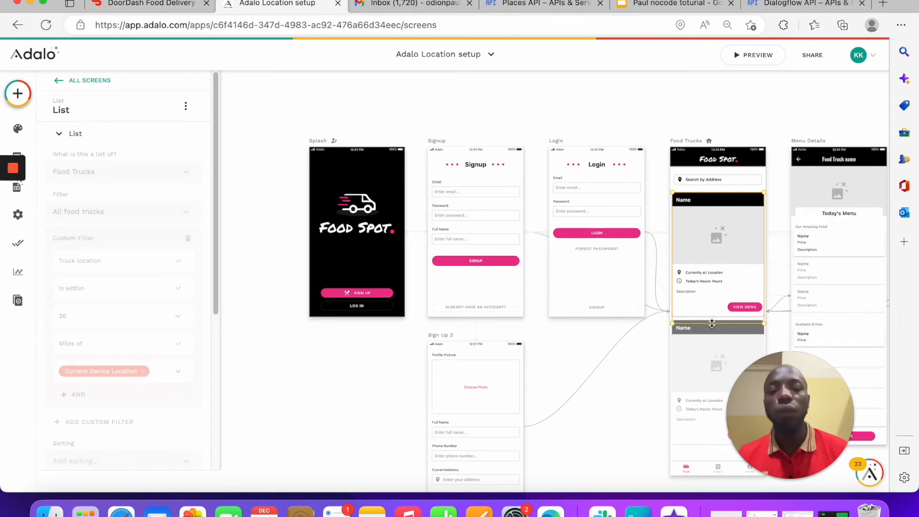
pyautogui.click(709, 327)
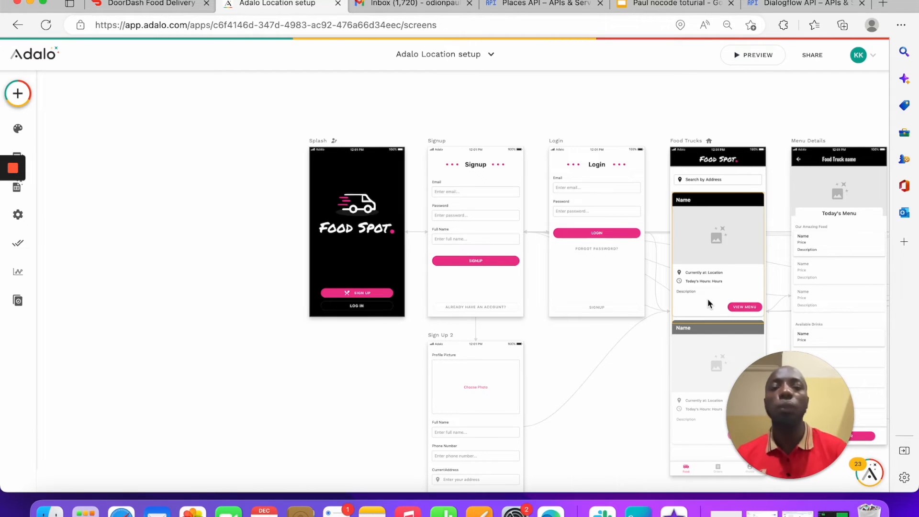
pyautogui.click(639, 6)
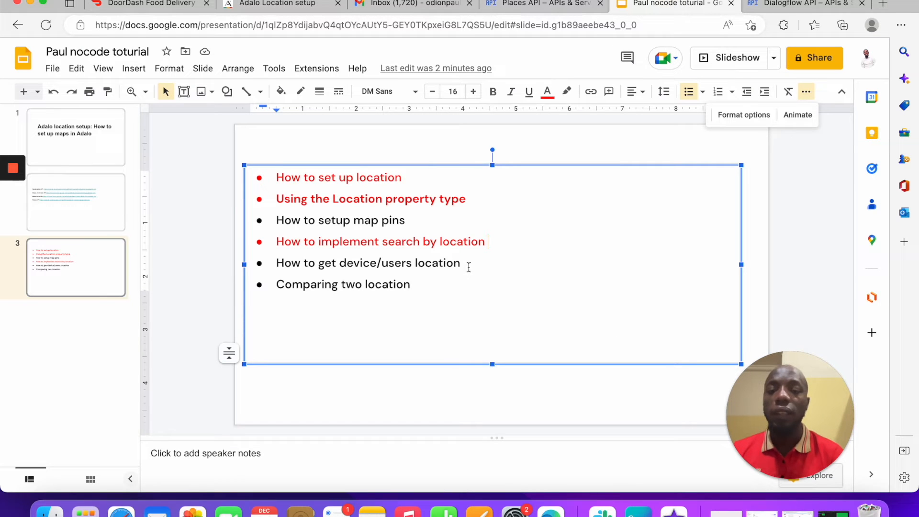
# Step: Make the 'How to get device/users location' line red in Google Slides, then go back to Adalo
pyautogui.moveTo(464, 263); pyautogui.dragTo(246, 264)
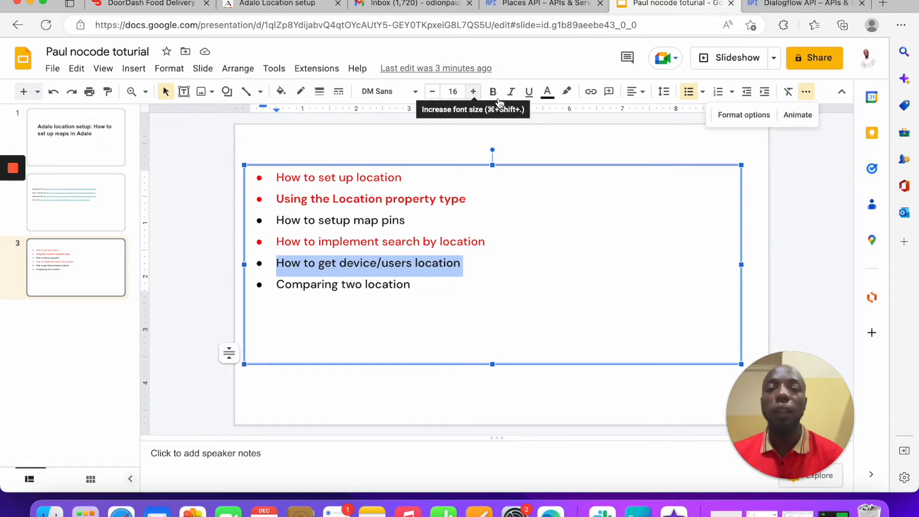
pyautogui.click(547, 90)
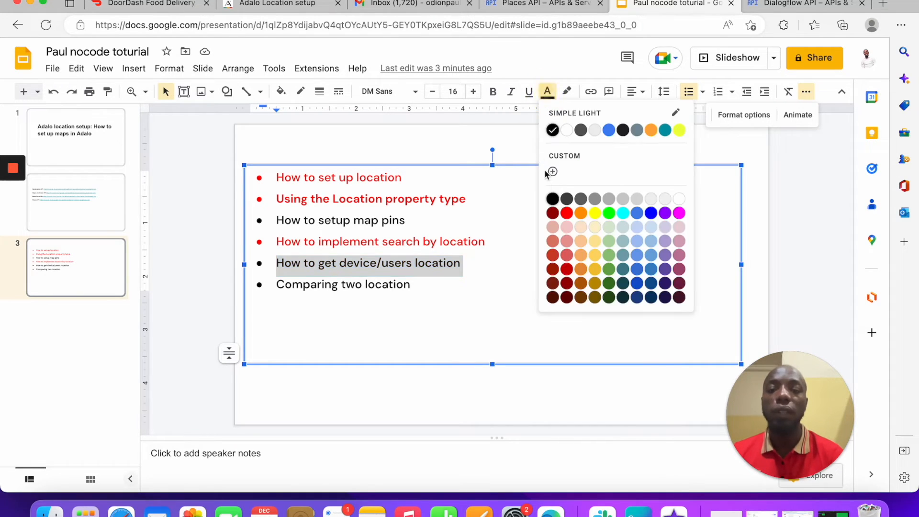
pyautogui.click(566, 213)
pyautogui.click(543, 198)
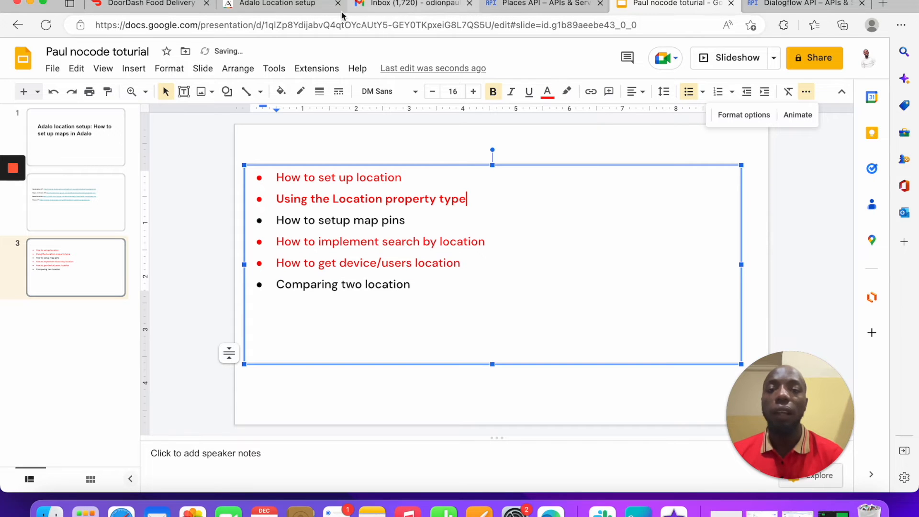
pyautogui.click(325, 5)
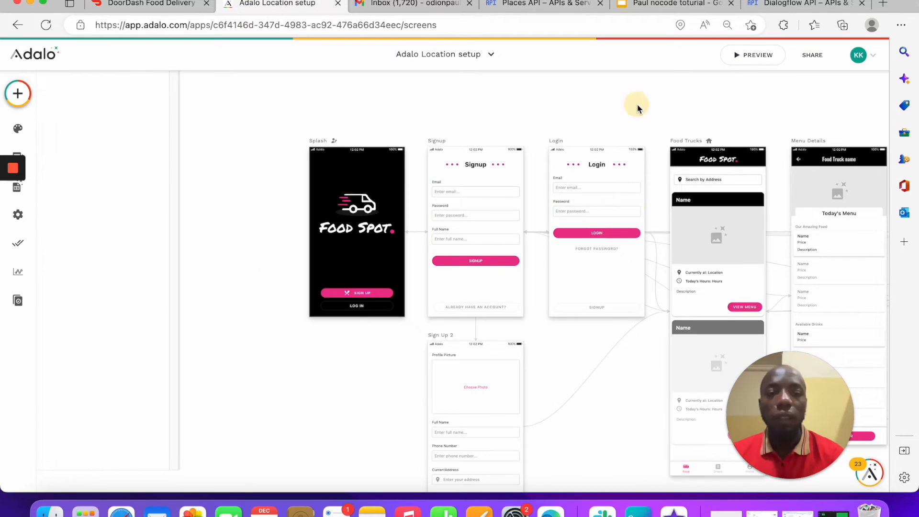
# Step: Move the Food Trucks list and the Search by Address input lower on the Food Spot screen
pyautogui.hscroll(4, 637, 109)
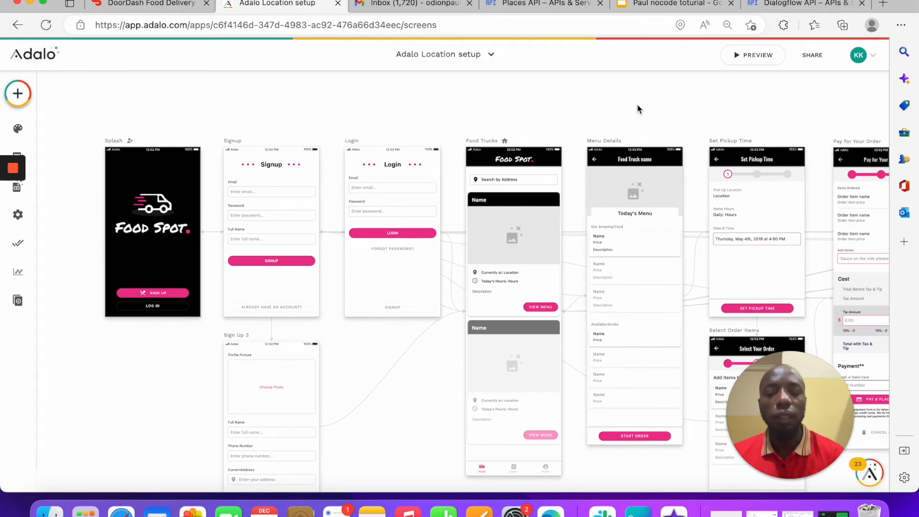
pyautogui.scroll(5, 637, 109)
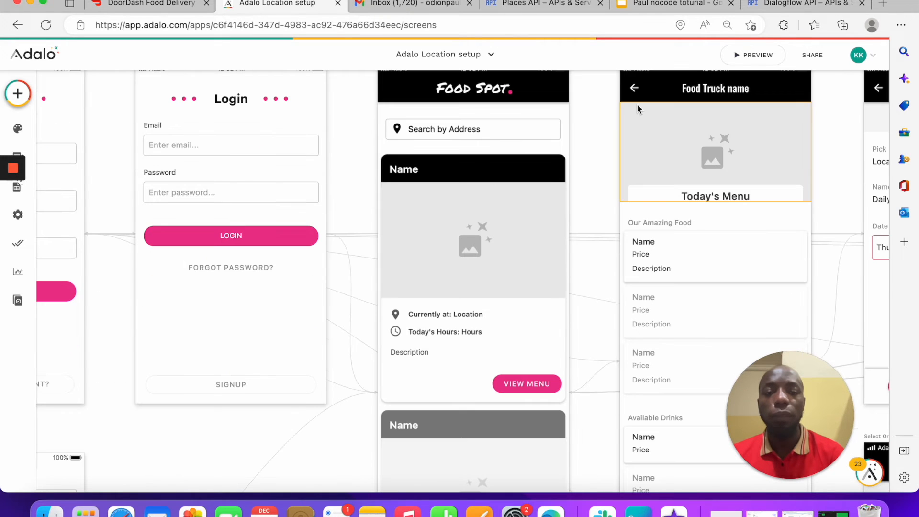
pyautogui.moveTo(502, 242); pyautogui.dragTo(500, 277)
pyautogui.moveTo(474, 142); pyautogui.dragTo(478, 207)
# Step: Add a Map component above Search by Address, shorten its height and select it
pyautogui.click(18, 93)
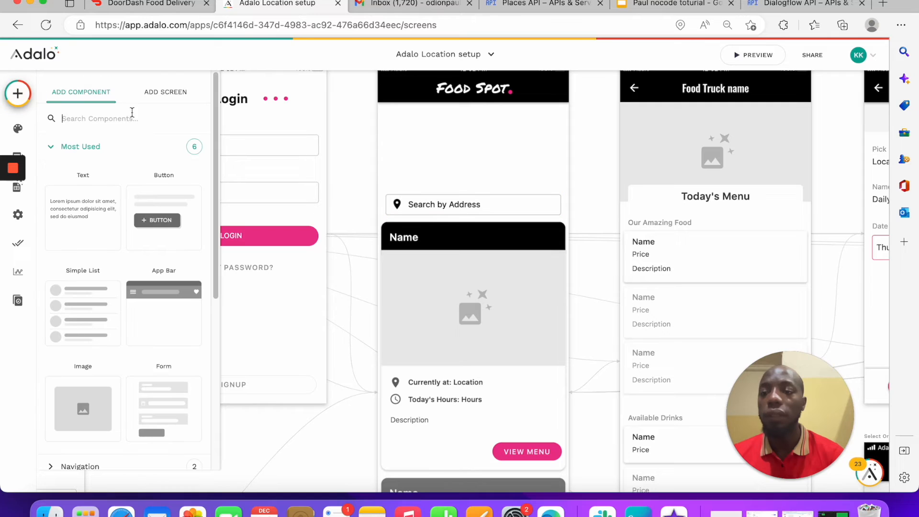
pyautogui.write('map')
pyautogui.moveTo(87, 246); pyautogui.dragTo(482, 167)
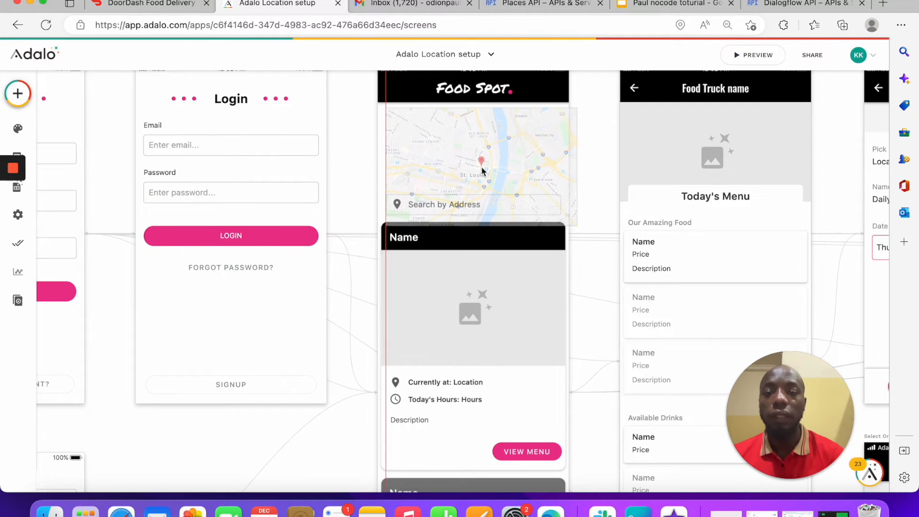
pyautogui.moveTo(529, 223); pyautogui.dragTo(531, 189)
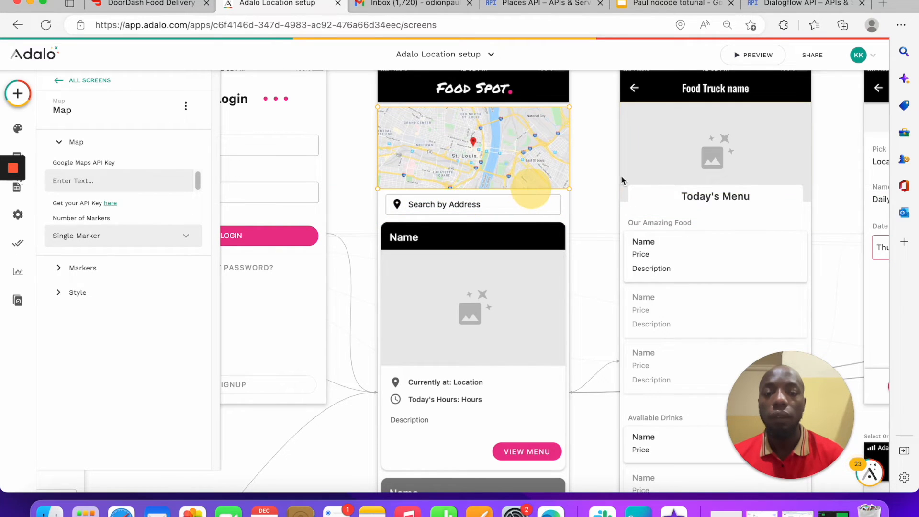
pyautogui.click(588, 161)
pyautogui.click(428, 157)
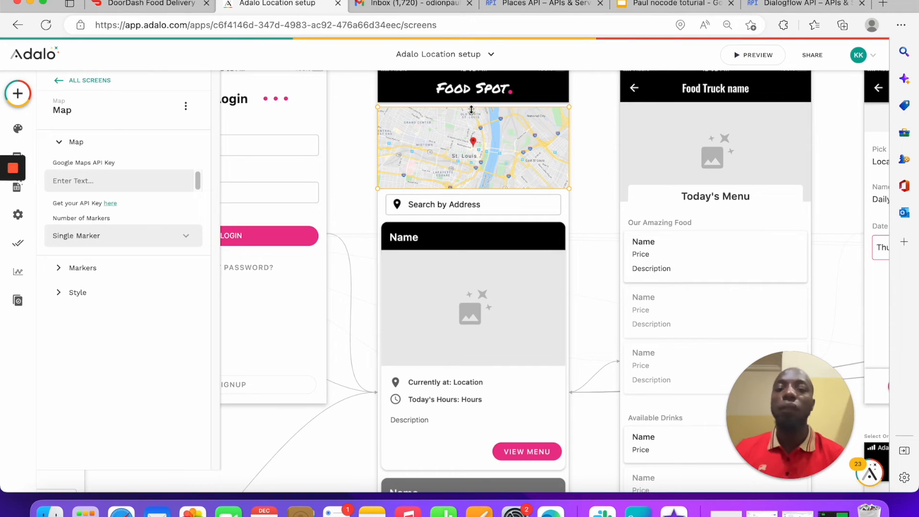
pyautogui.click(582, 96)
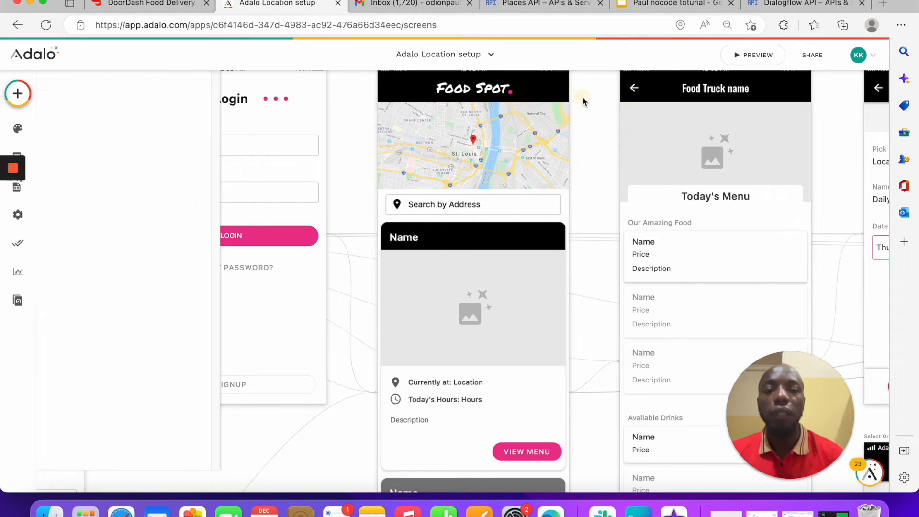
pyautogui.click(477, 128)
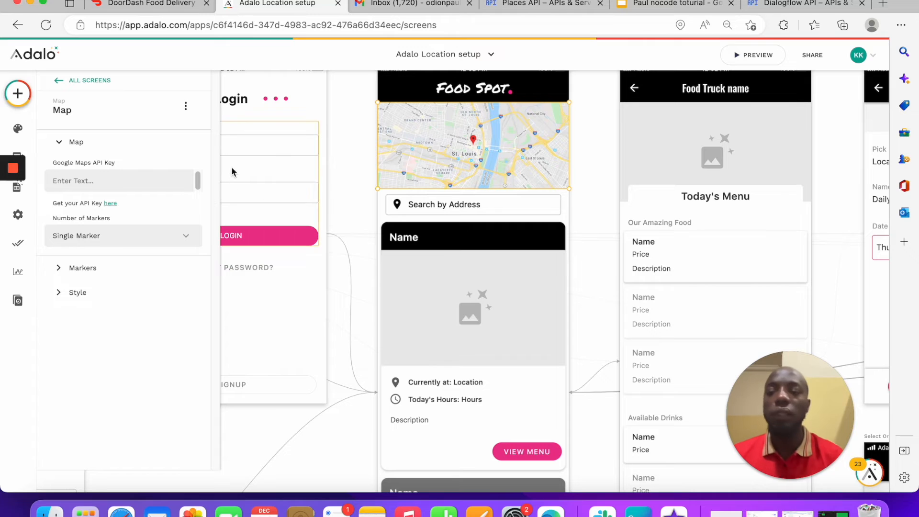
# Step: Start editing the map's Google Maps API Key setting
pyautogui.click(140, 178)
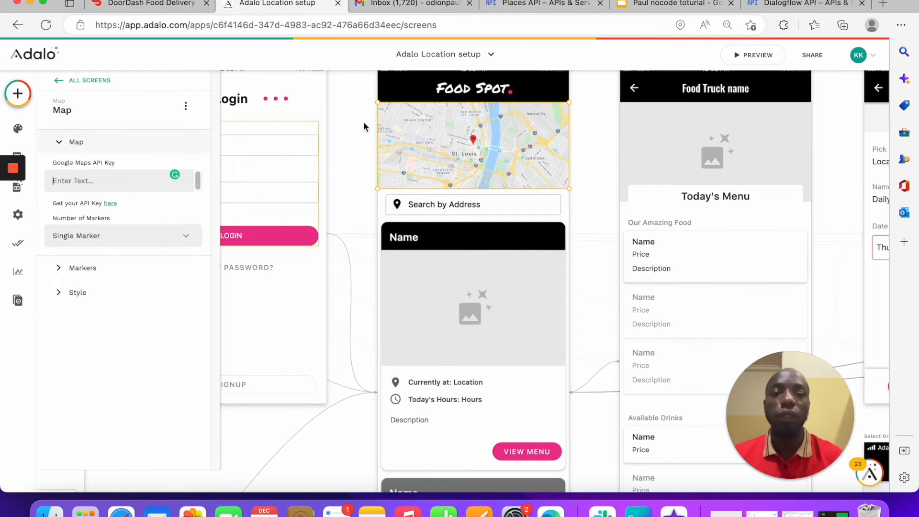
pyautogui.click(115, 187)
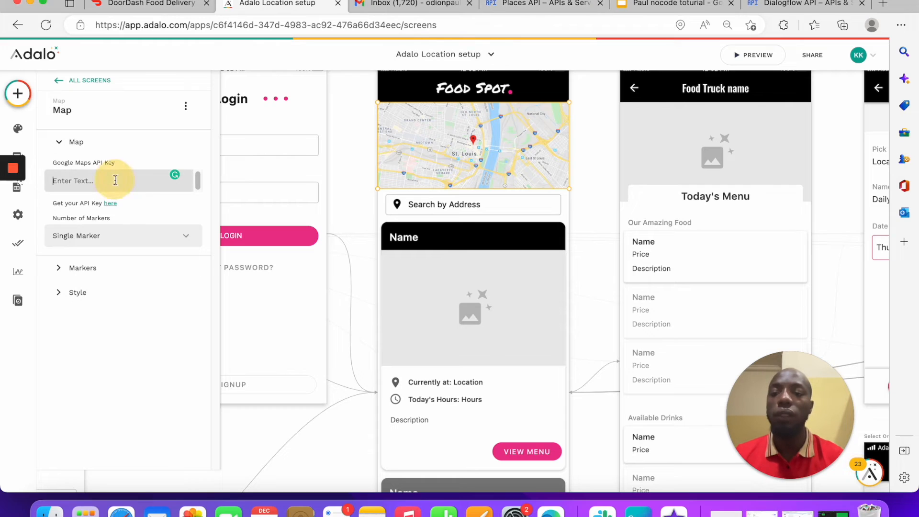
pyautogui.click(139, 184)
pyautogui.click(200, 181)
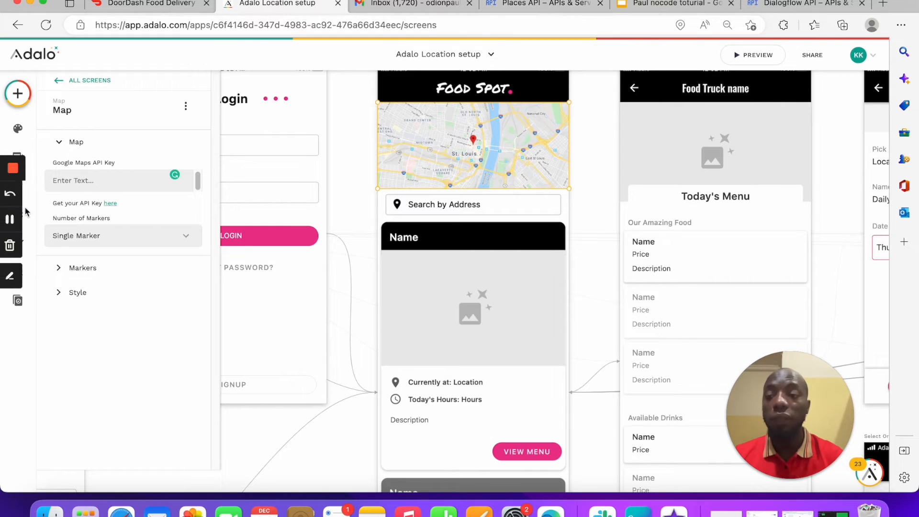
# Step: Open API key 7 under APIs & Services > Credentials in Google Cloud Console, then return to Adalo
pyautogui.click(535, 6)
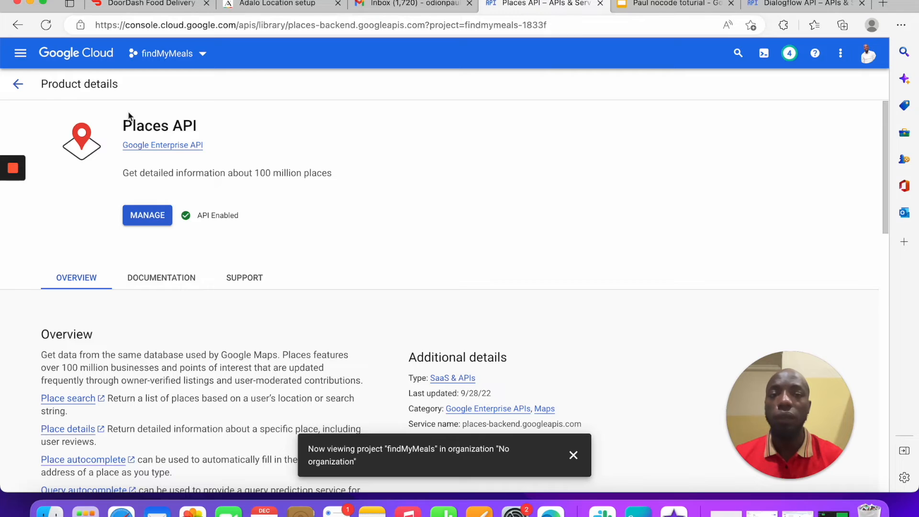
pyautogui.click(18, 84)
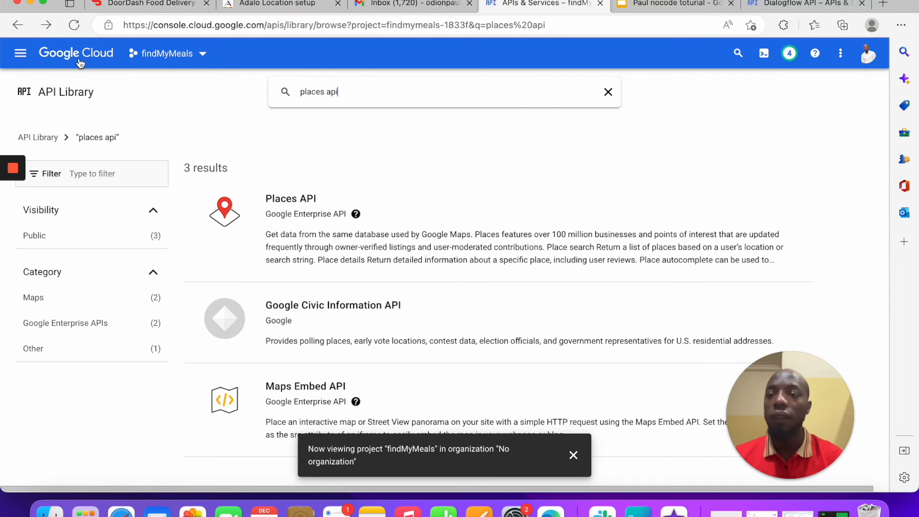
pyautogui.click(20, 53)
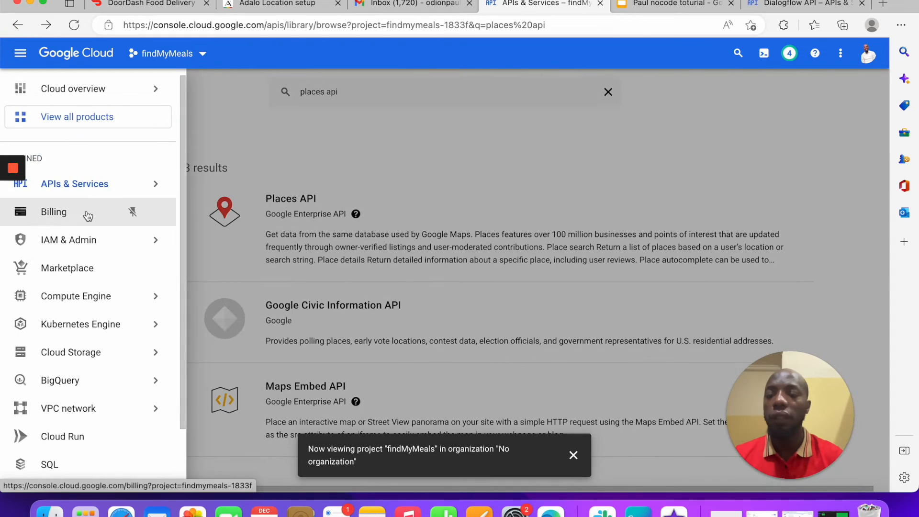
pyautogui.click(91, 183)
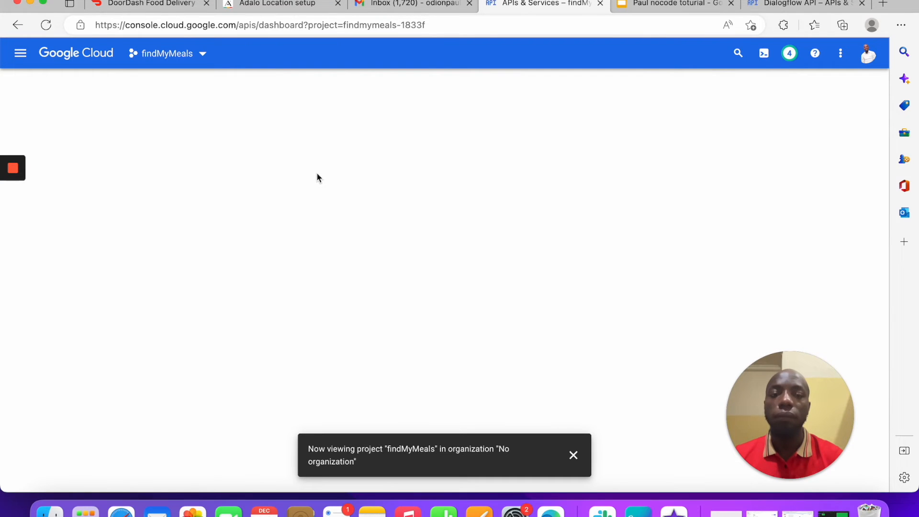
pyautogui.click(573, 454)
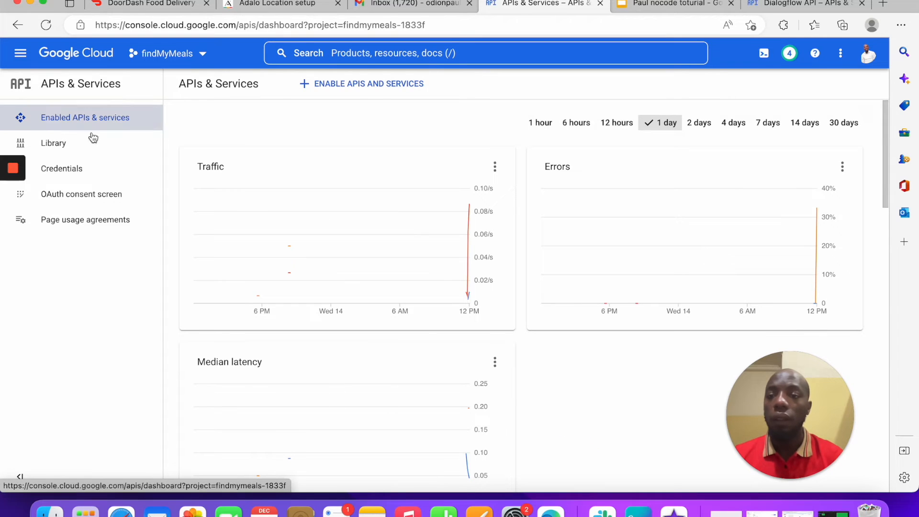
pyautogui.click(45, 165)
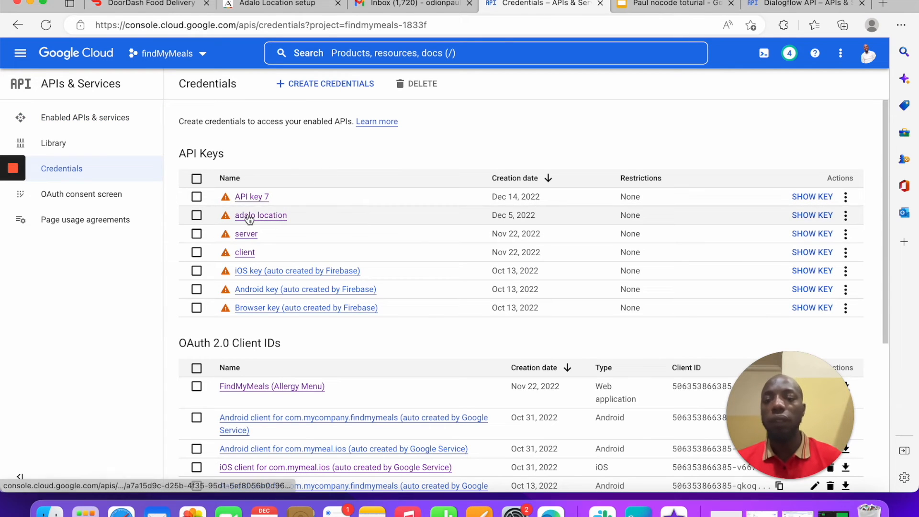
pyautogui.click(252, 197)
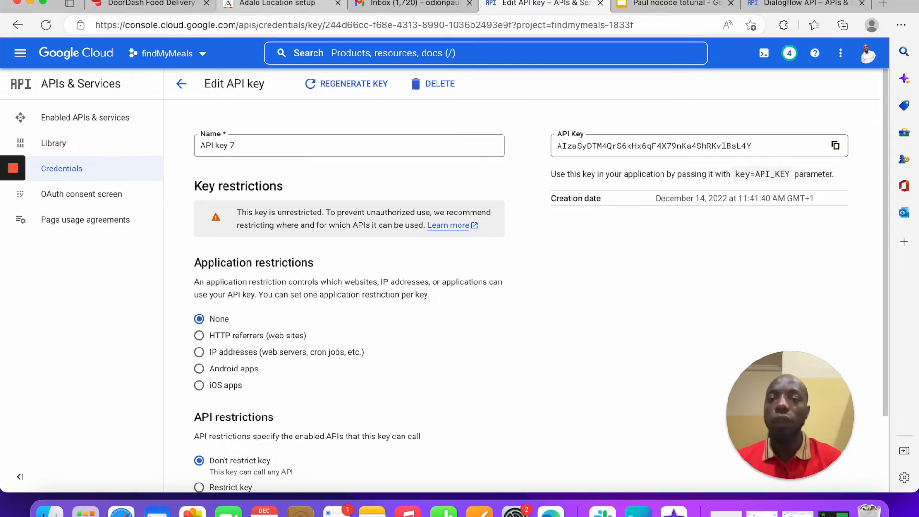
pyautogui.click(293, 5)
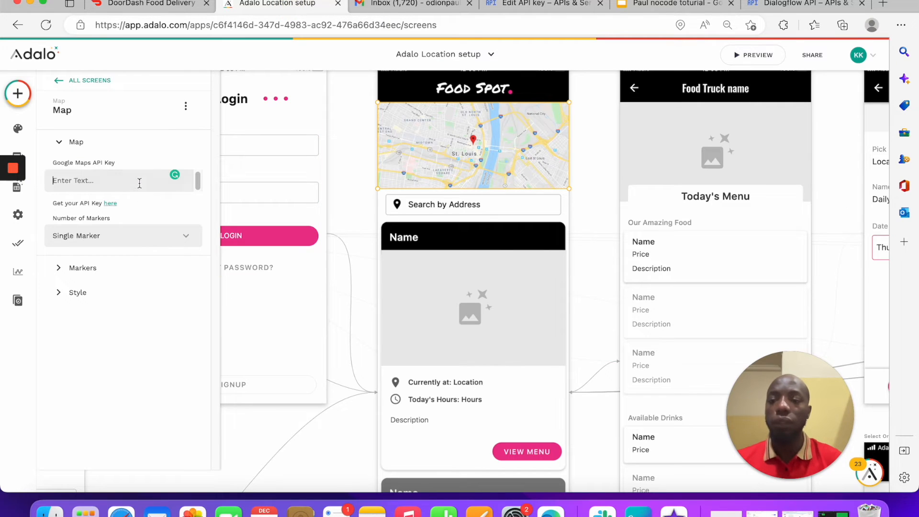
# Step: Paste API key 7 into the map's Google Maps API Key field and refresh the Map section
pyautogui.press('super+v')
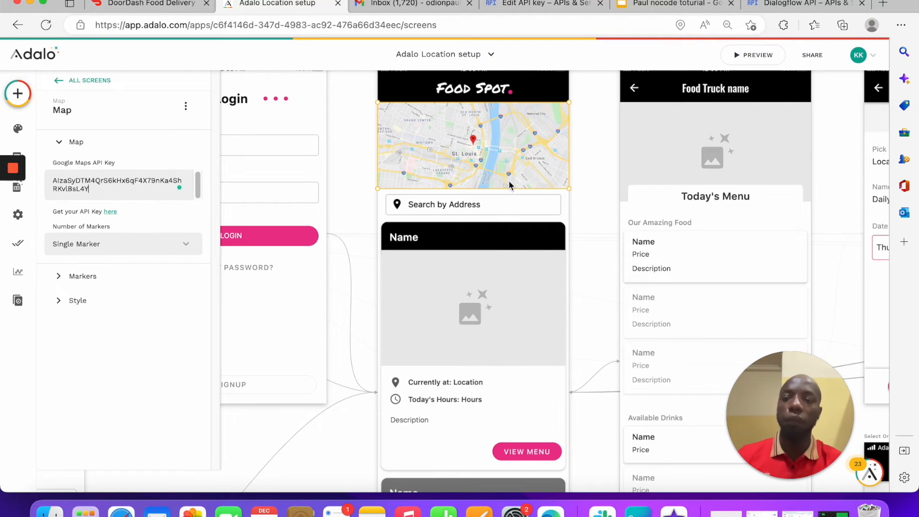
pyautogui.click(154, 151)
pyautogui.click(166, 144)
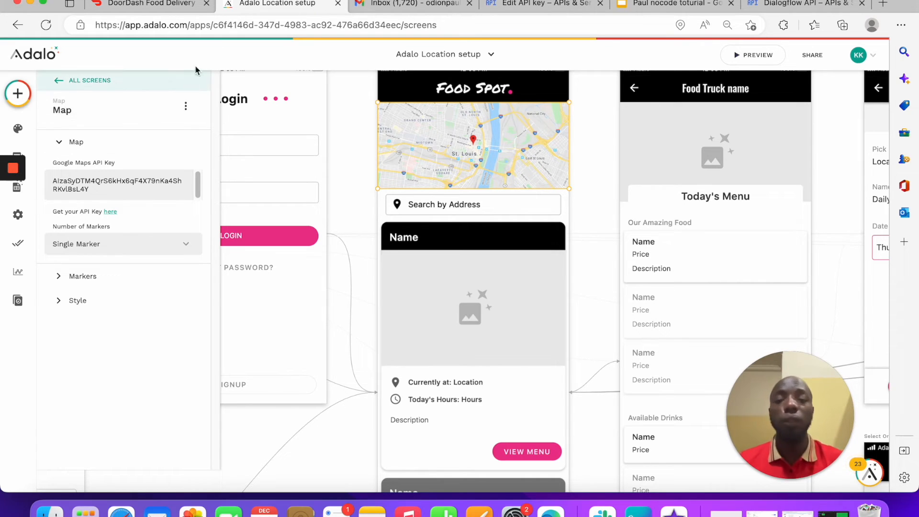
# Step: Switch the map to Multiple Markers and look through the Marker Address data sources
pyautogui.click(154, 244)
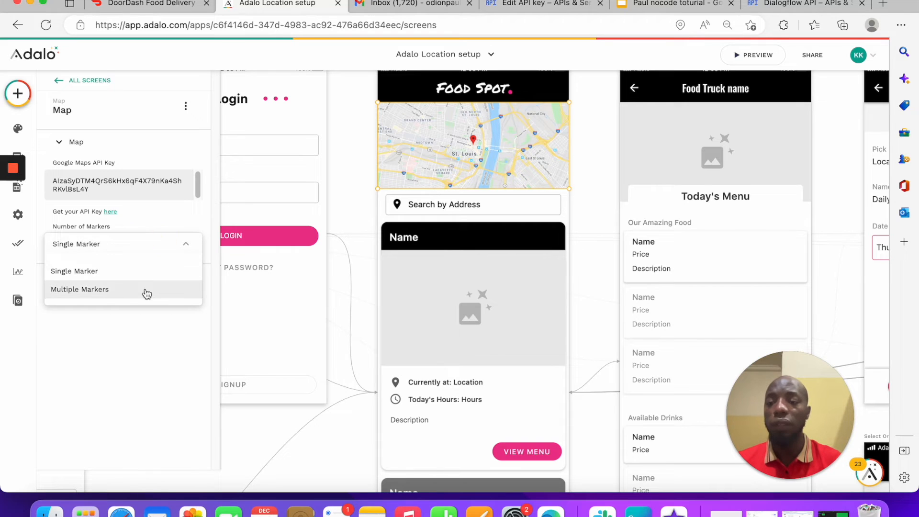
pyautogui.click(144, 289)
pyautogui.click(125, 166)
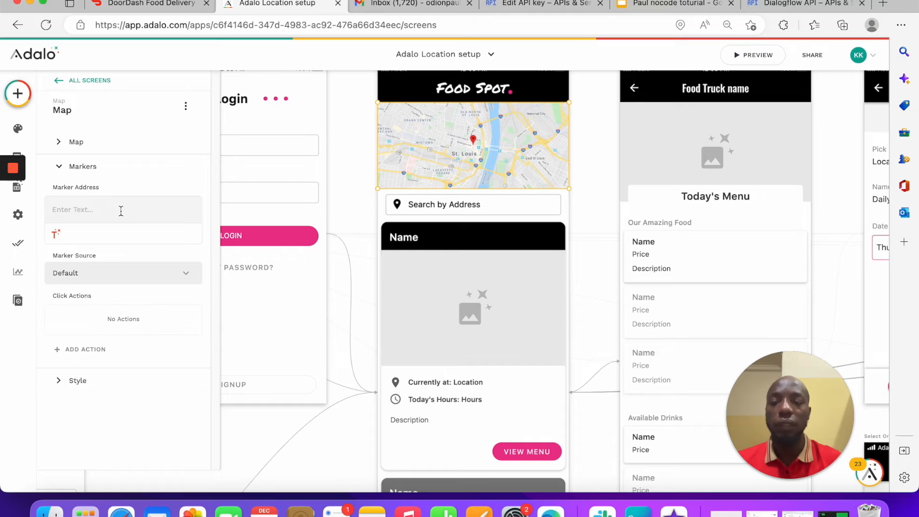
pyautogui.click(121, 211)
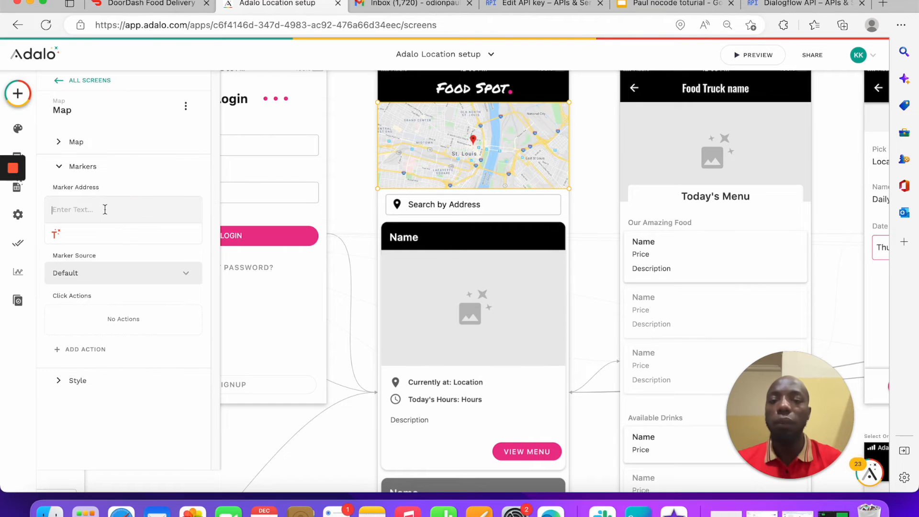
pyautogui.click(56, 233)
pyautogui.moveTo(106, 293)
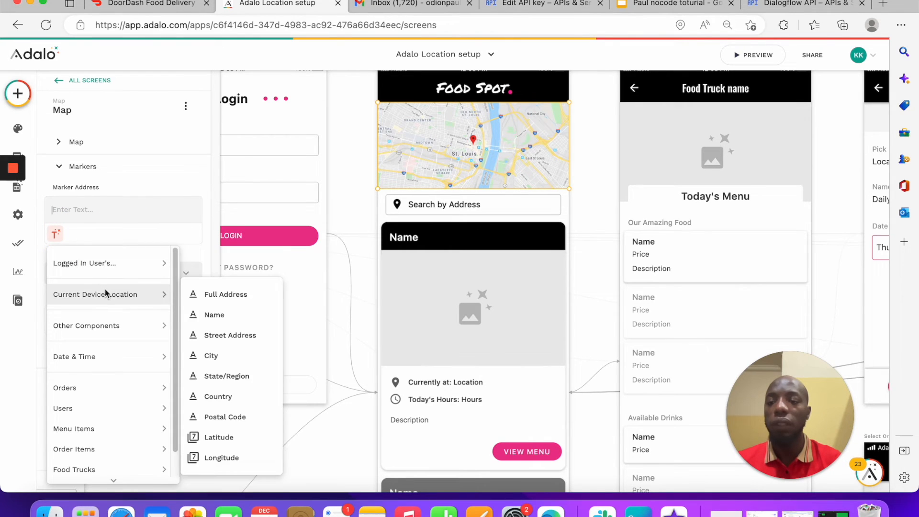
pyautogui.click(119, 206)
pyautogui.click(111, 168)
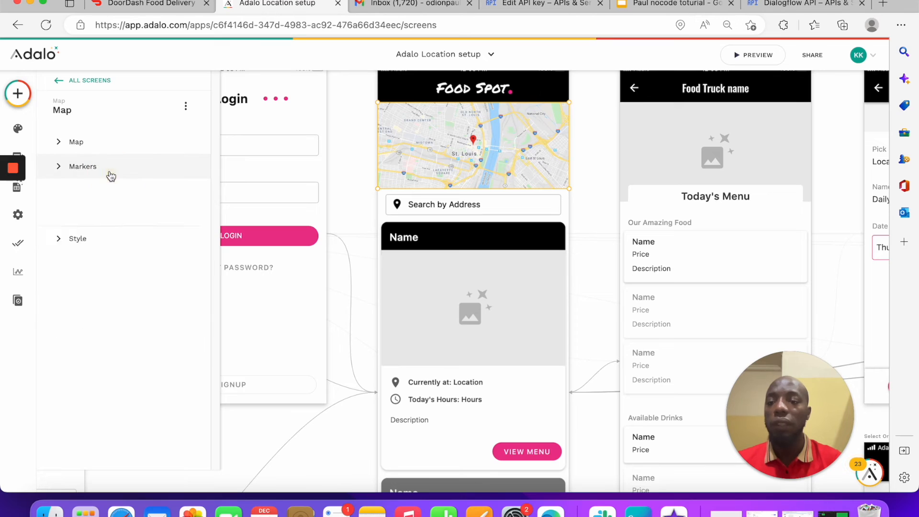
pyautogui.click(107, 151)
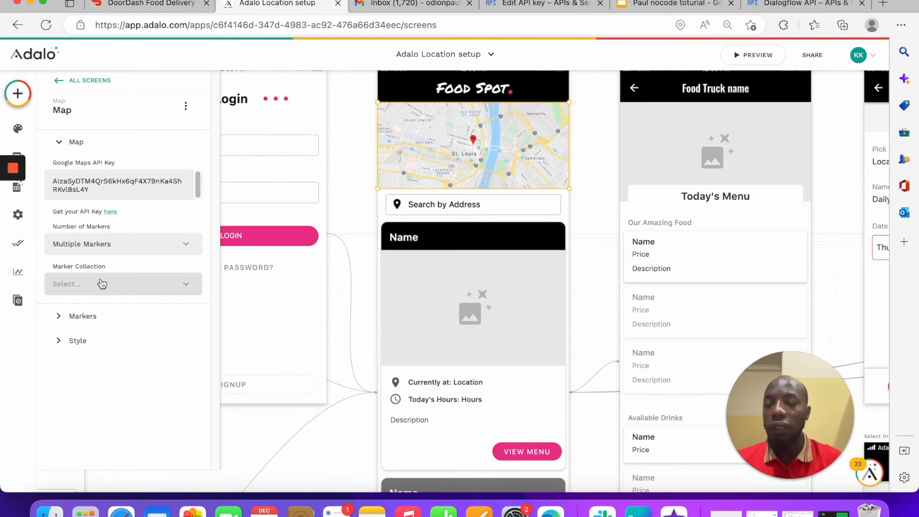
# Step: Draw markers from the Food Trucks collection, keeping the filter on All food trucks
pyautogui.click(143, 286)
pyautogui.click(86, 227)
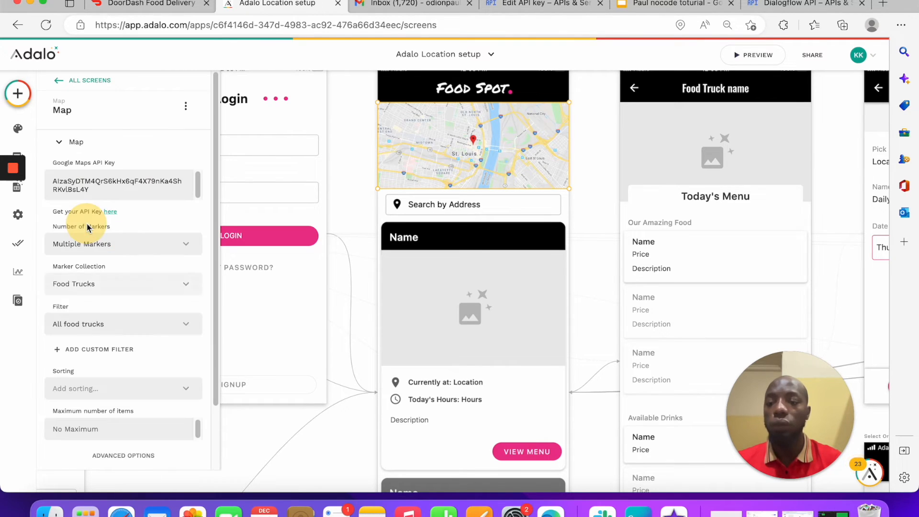
pyautogui.scroll(-3, 95, 265)
pyautogui.click(112, 251)
pyautogui.click(114, 240)
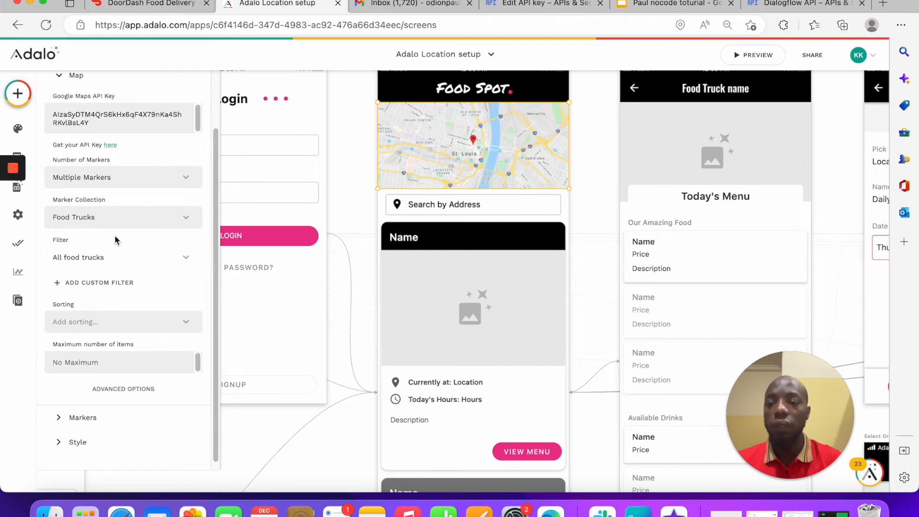
pyautogui.scroll(-1, 113, 237)
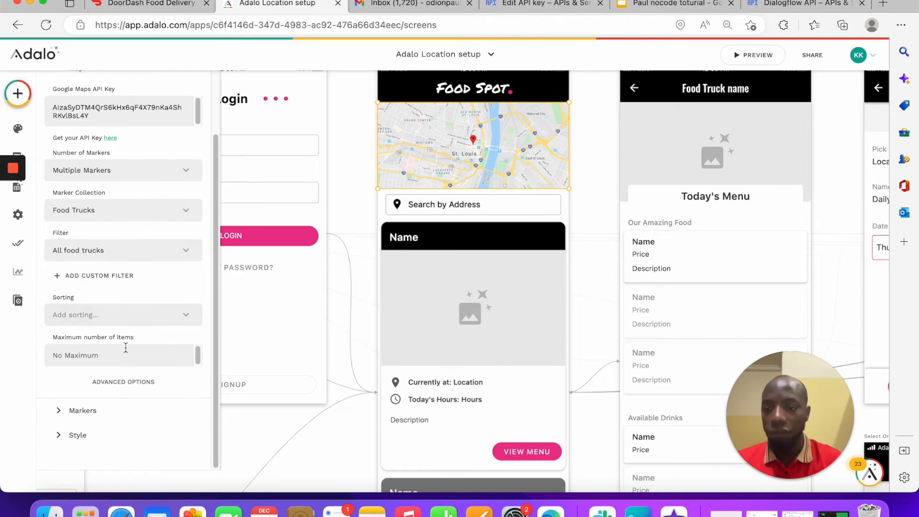
pyautogui.click(110, 406)
# Step: Replace the marker address's Food Truck name with Current Food Truck > Truck location > Full Address
pyautogui.click(126, 213)
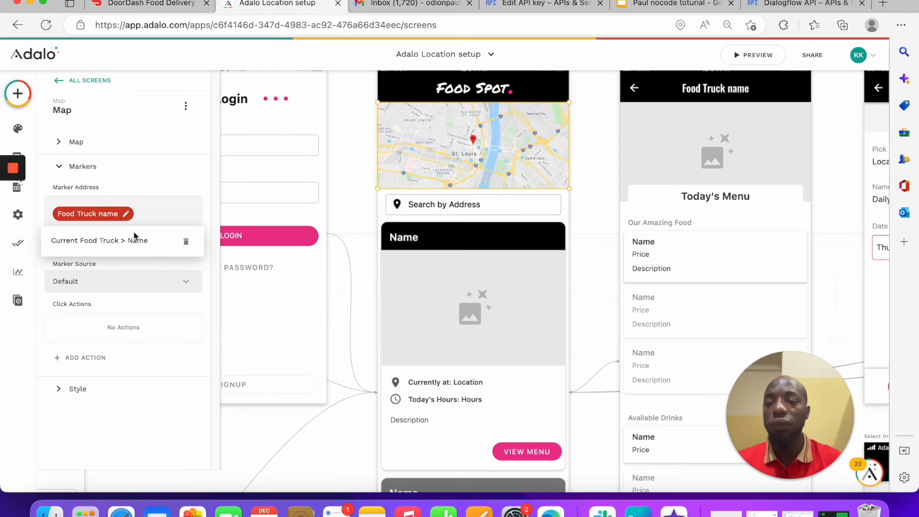
pyautogui.click(184, 243)
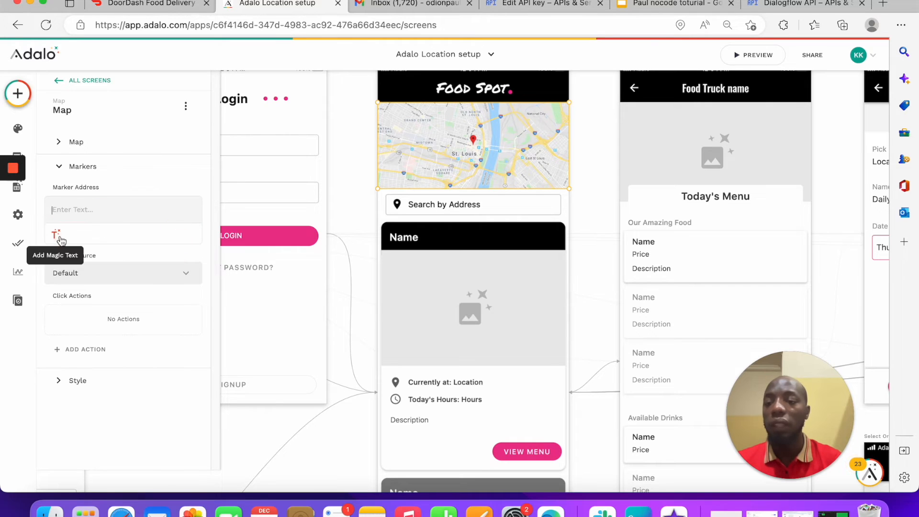
pyautogui.click(55, 234)
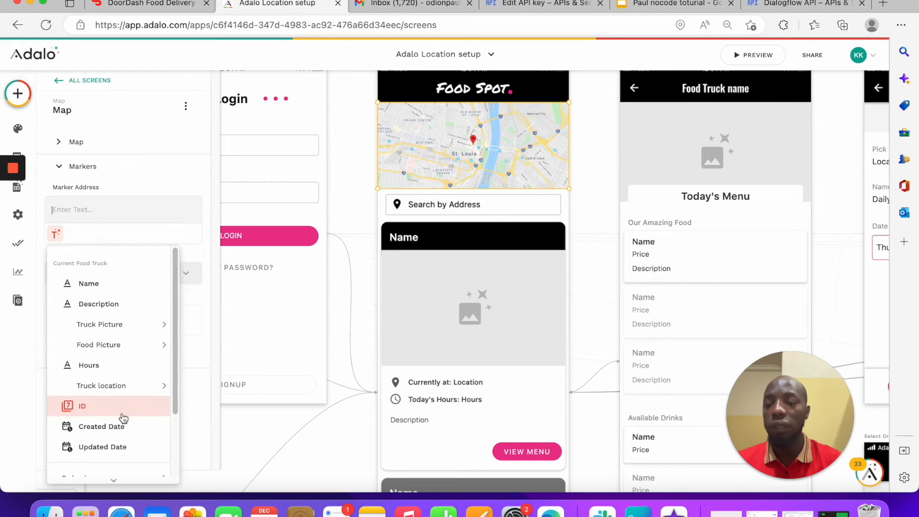
pyautogui.moveTo(132, 380)
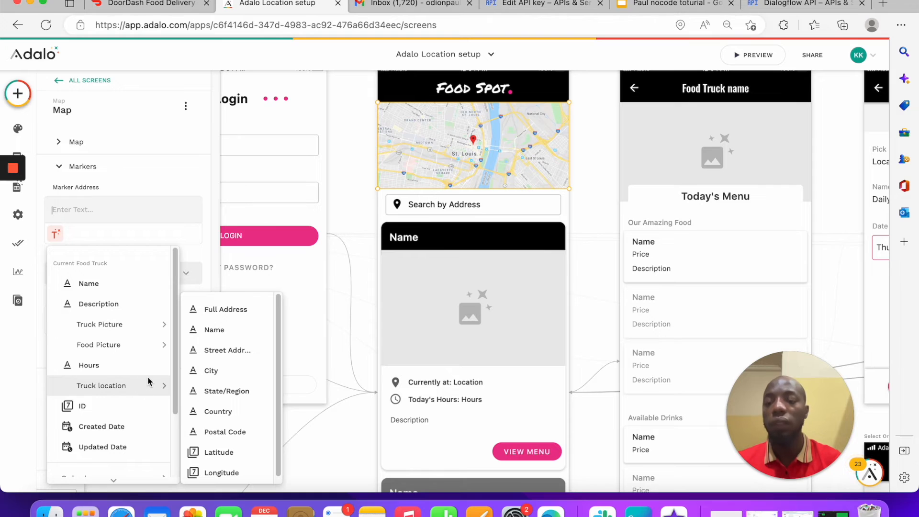
pyautogui.click(232, 309)
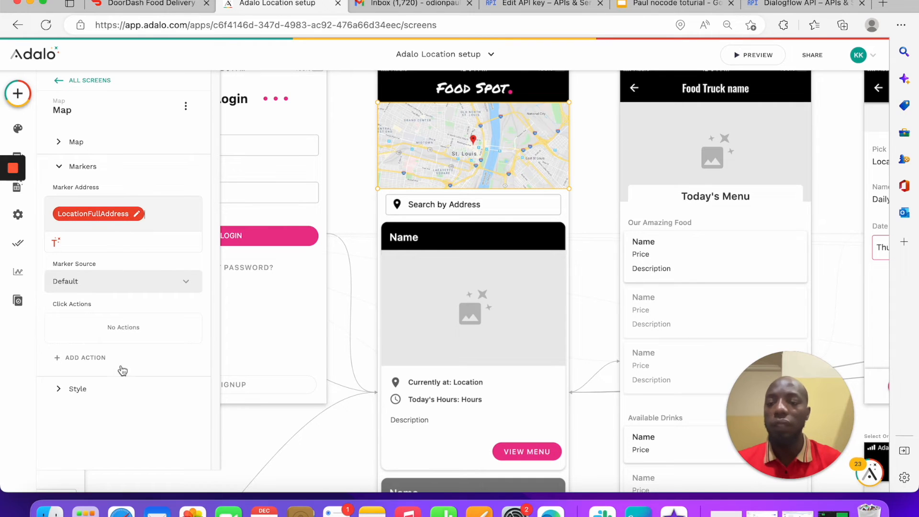
pyautogui.click(107, 386)
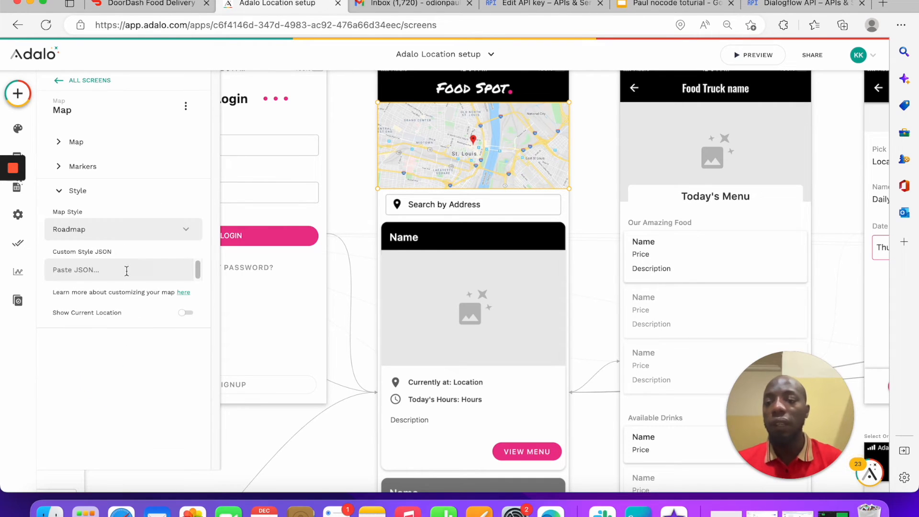
pyautogui.click(122, 234)
pyautogui.click(112, 271)
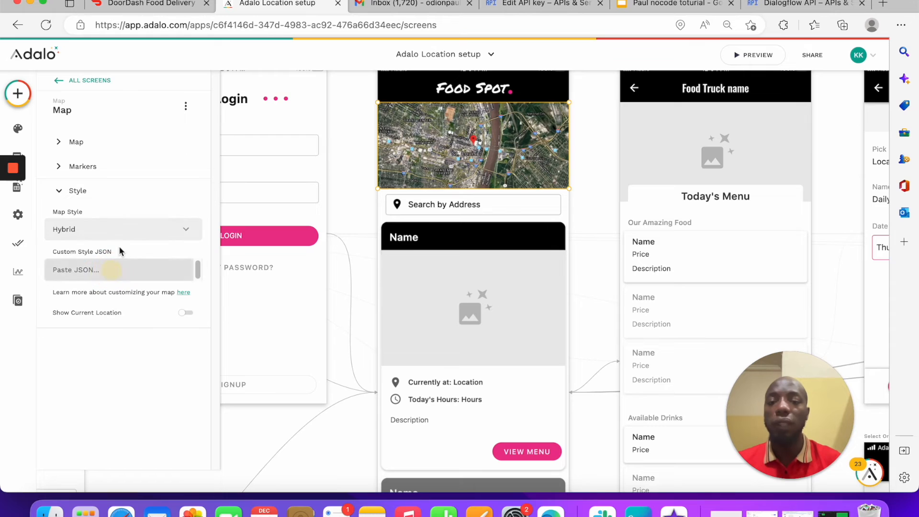
pyautogui.click(120, 234)
pyautogui.click(97, 292)
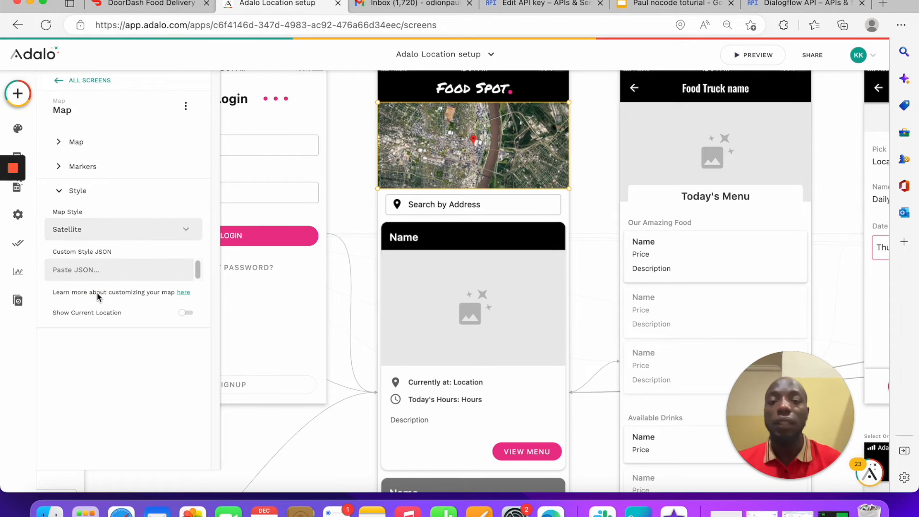
pyautogui.click(109, 236)
pyautogui.click(99, 312)
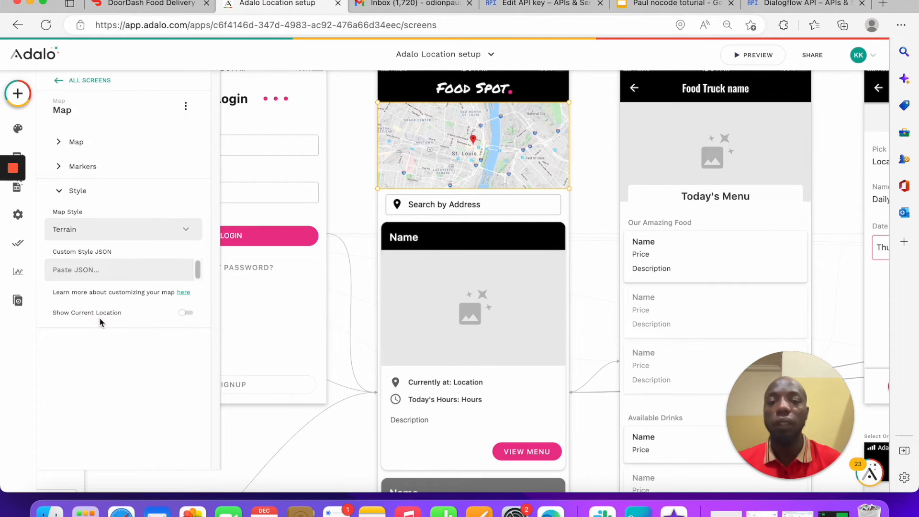
pyautogui.click(96, 234)
pyautogui.click(94, 254)
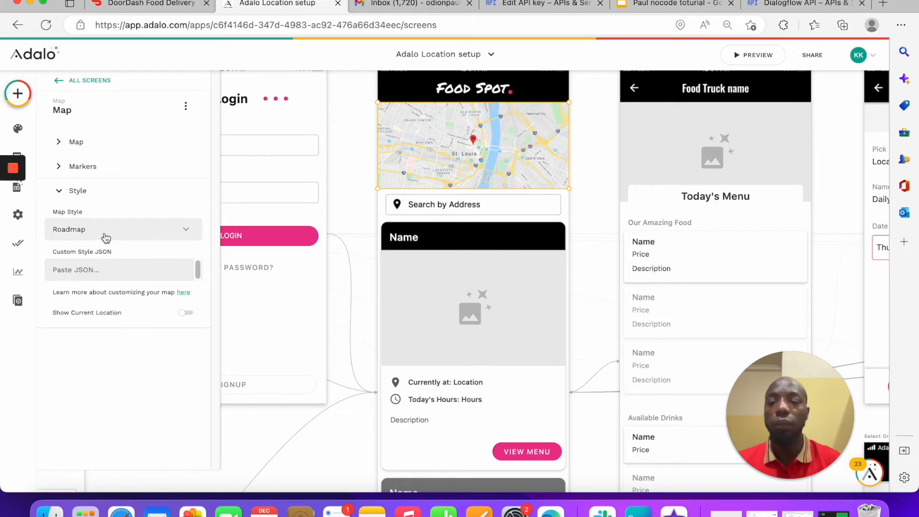
pyautogui.click(106, 235)
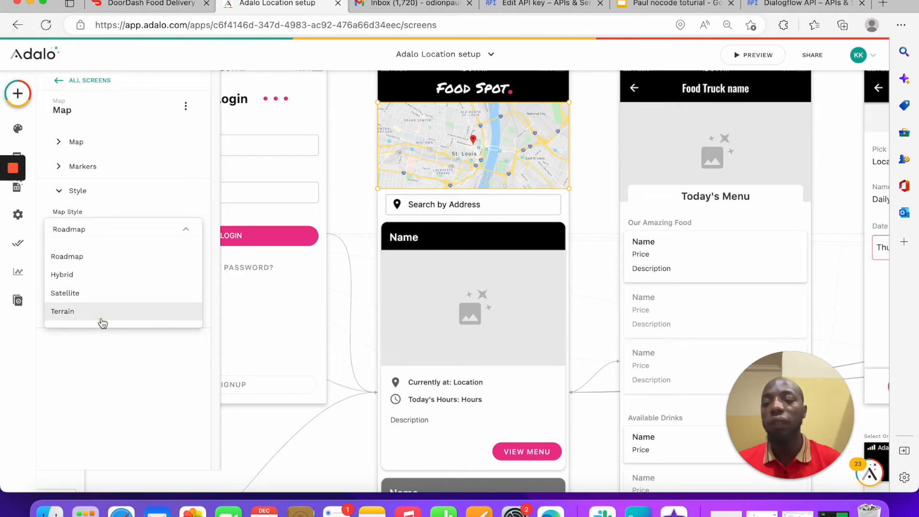
pyautogui.click(99, 314)
pyautogui.click(116, 229)
pyautogui.click(115, 255)
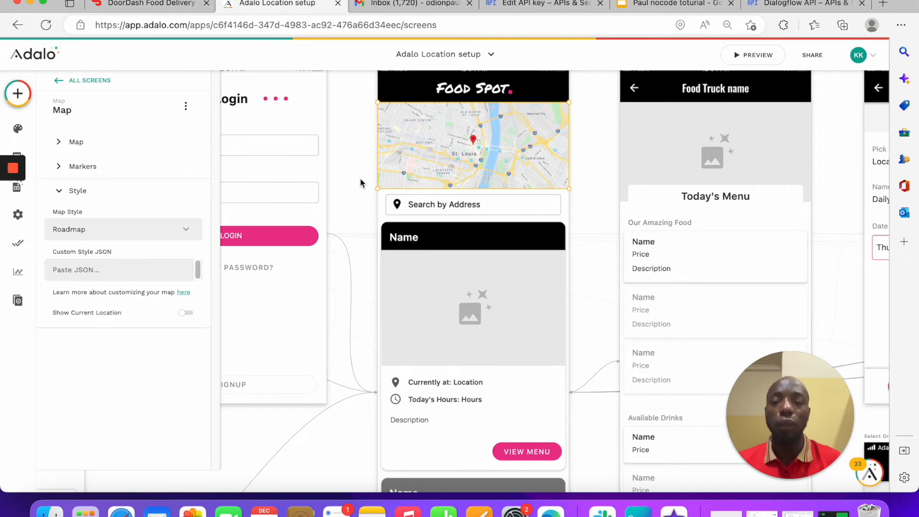
pyautogui.click(123, 169)
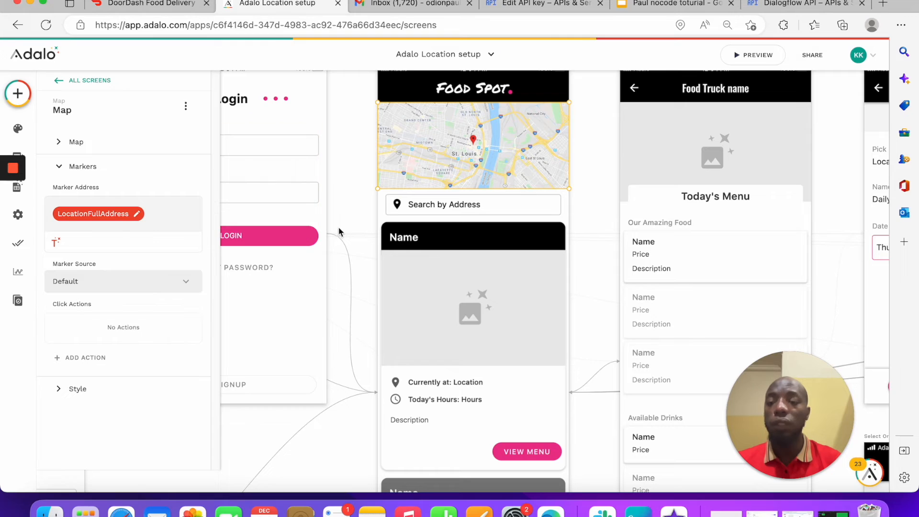
pyautogui.click(76, 144)
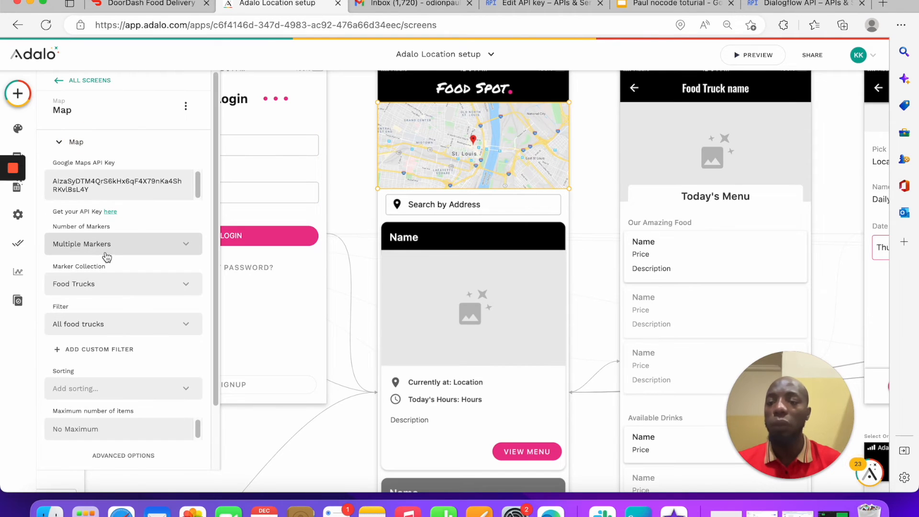
# Step: Reselect the map and add a custom marker filter on Truck location > Street Address
pyautogui.scroll(-3, 106, 257)
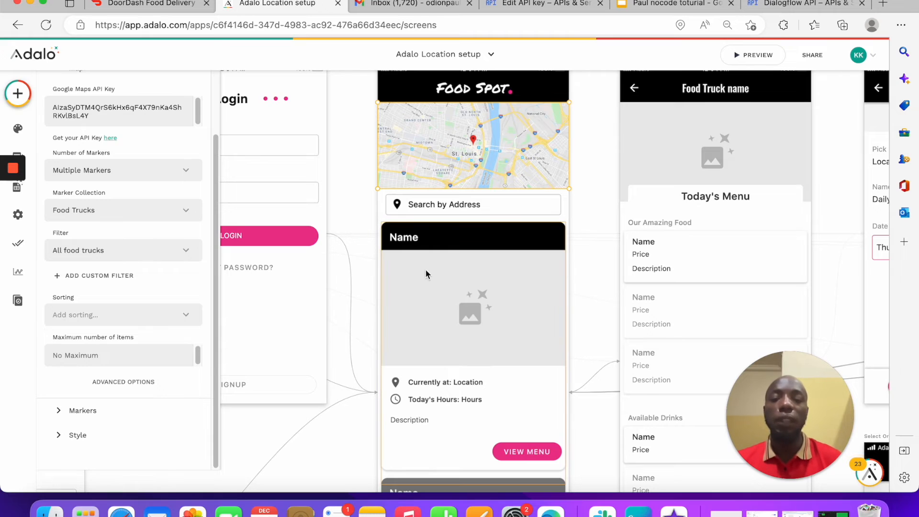
pyautogui.click(428, 317)
pyautogui.click(438, 150)
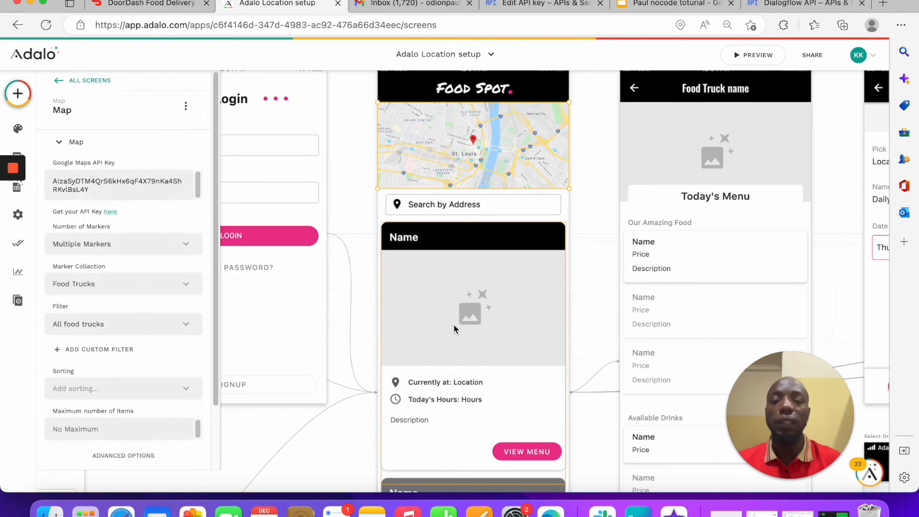
pyautogui.click(432, 265)
pyautogui.click(442, 154)
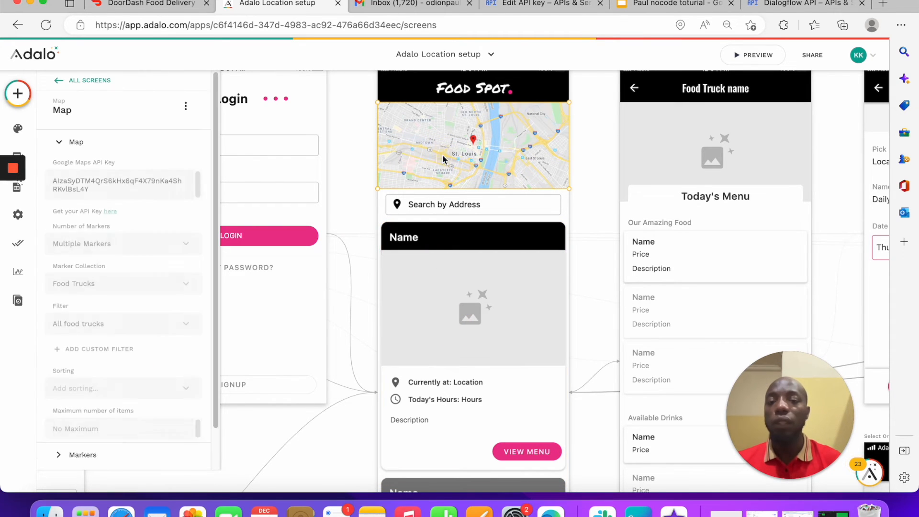
pyautogui.scroll(-3, 133, 292)
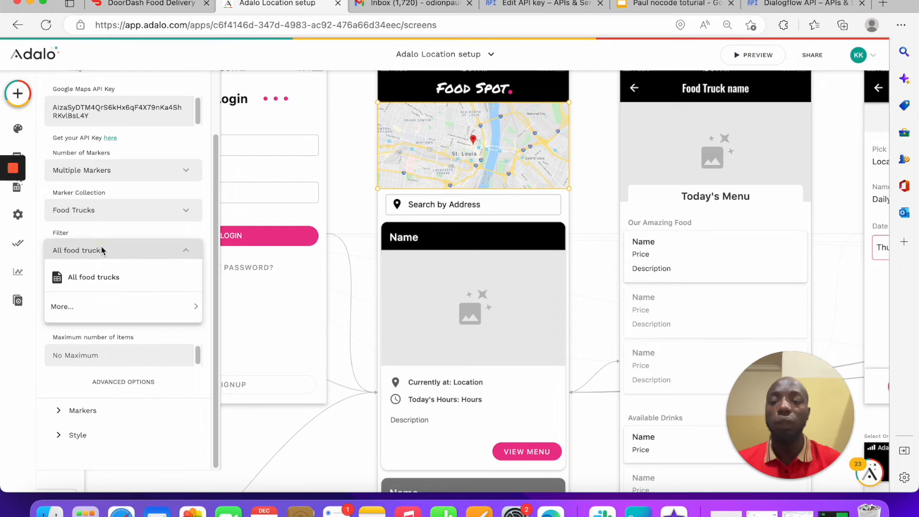
pyautogui.click(104, 275)
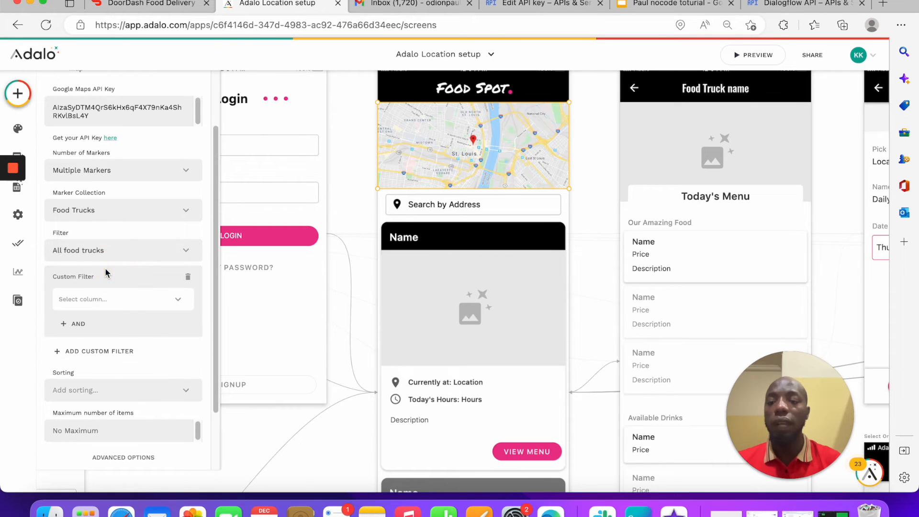
pyautogui.click(123, 307)
pyautogui.moveTo(125, 182)
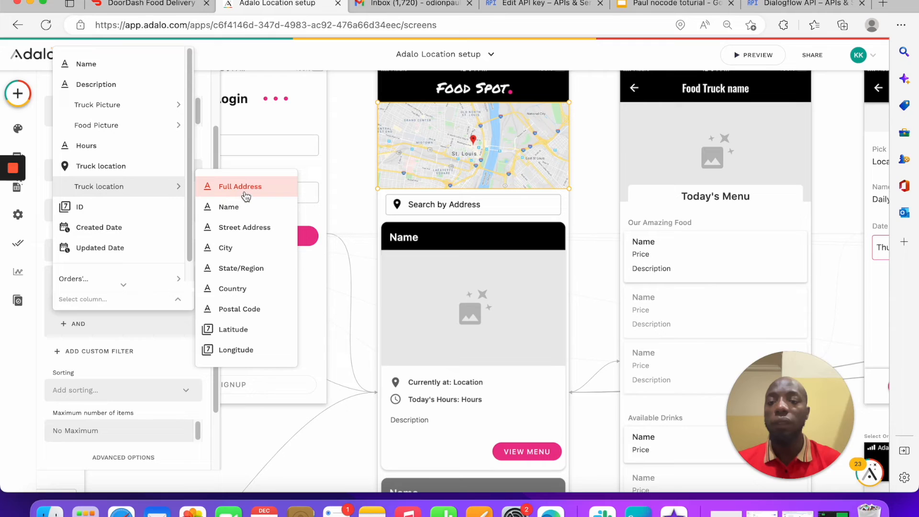
pyautogui.click(242, 227)
# Step: Require the truck's street address to equal Location Input > Street Address
pyautogui.scroll(-1, 114, 262)
pyautogui.scroll(-1, 114, 262)
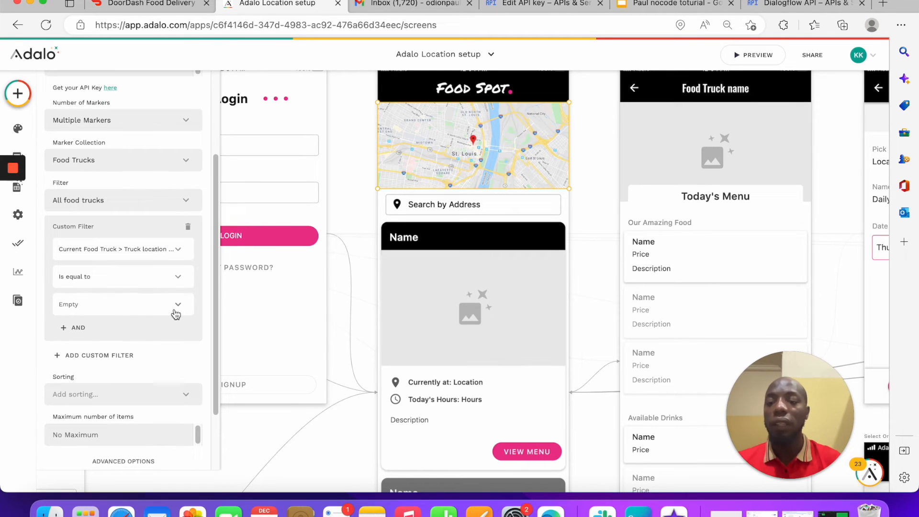
pyautogui.click(178, 305)
pyautogui.moveTo(191, 268)
pyautogui.moveTo(258, 280)
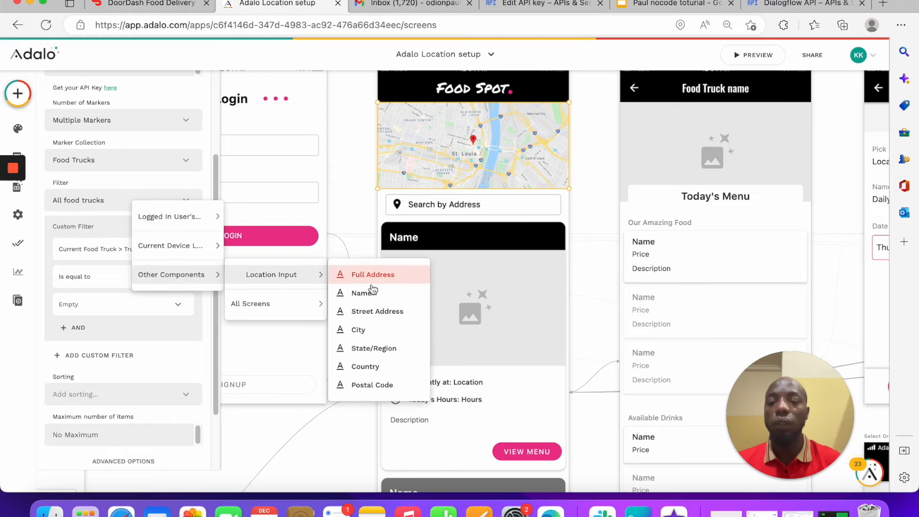
pyautogui.click(372, 311)
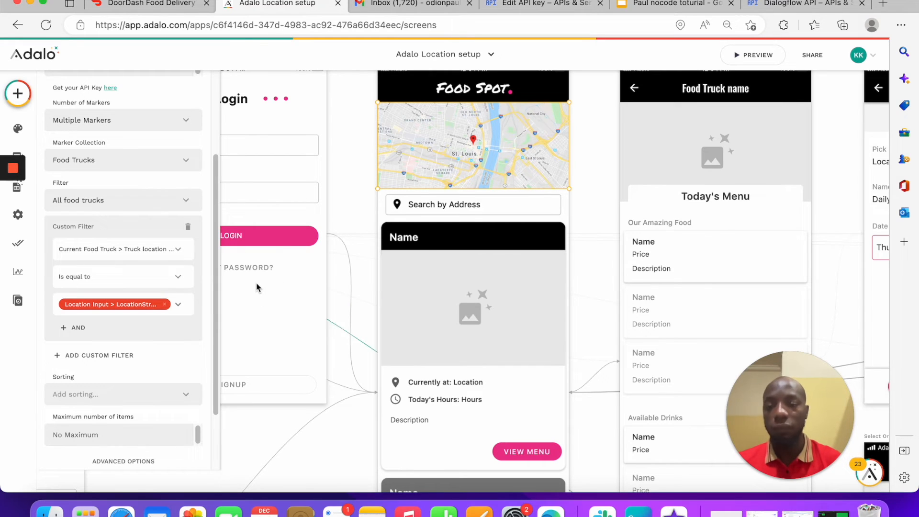
pyautogui.scroll(-3, 143, 261)
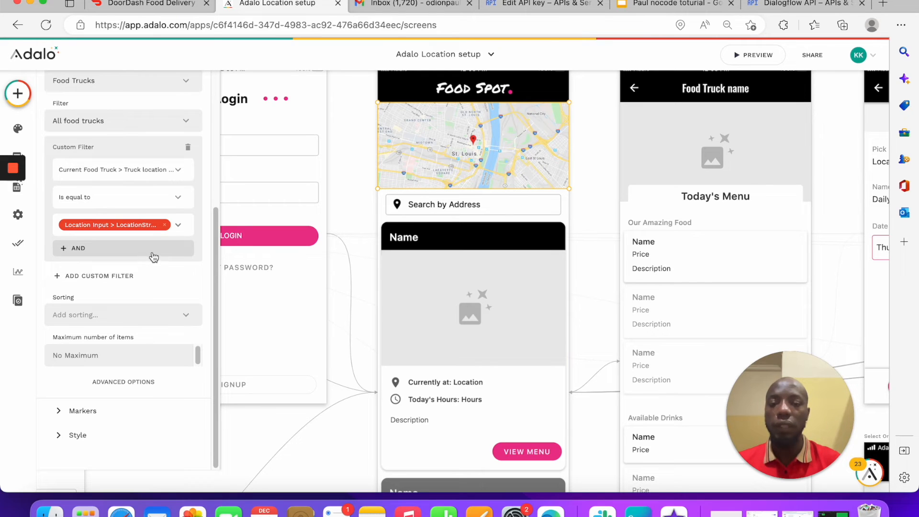
# Step: Reselect the map and launch the app preview
pyautogui.click(462, 360)
pyautogui.click(449, 187)
pyautogui.click(455, 319)
pyautogui.click(446, 197)
pyautogui.click(458, 311)
pyautogui.click(449, 173)
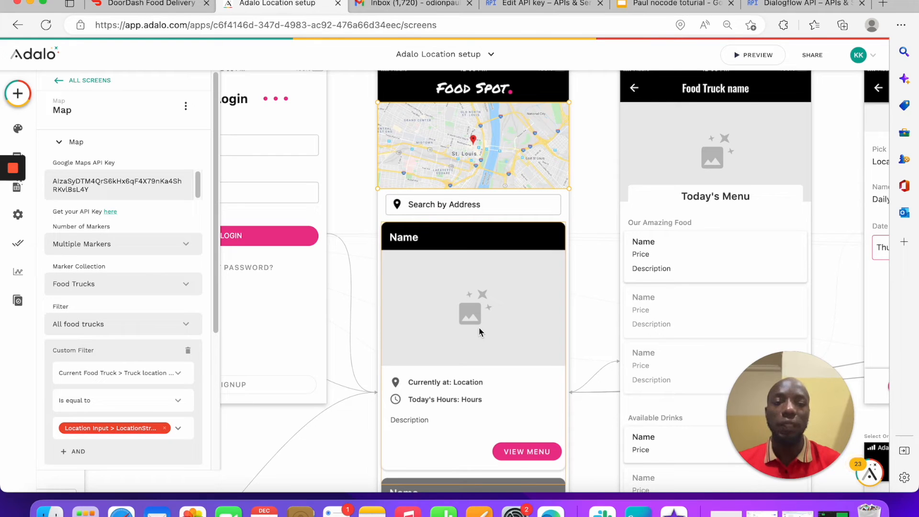
pyautogui.click(753, 55)
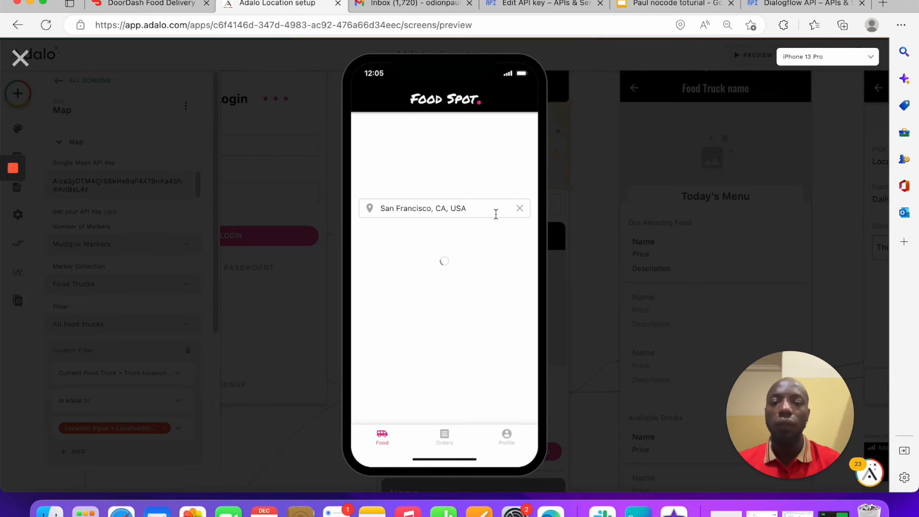
# Step: In the preview, clear the location search, enter a saved address, then choose Current Device Location
pyautogui.click(519, 209)
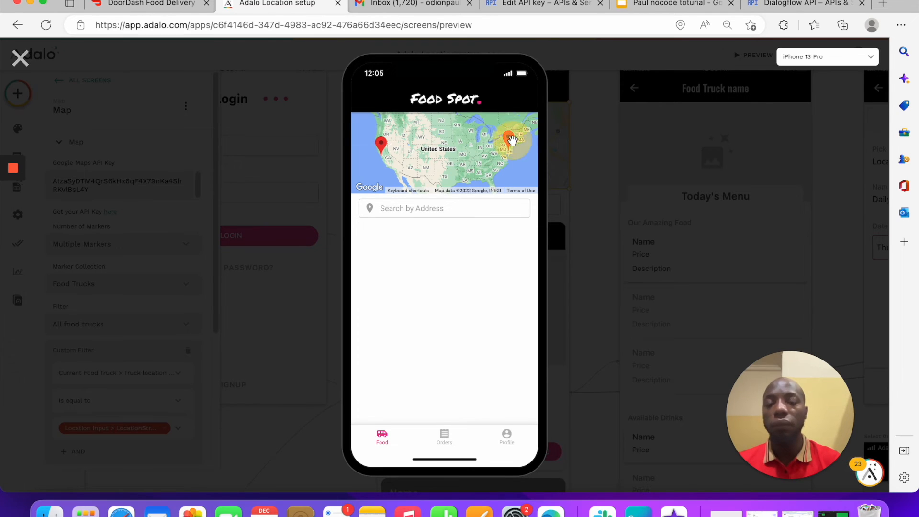
pyautogui.click(436, 211)
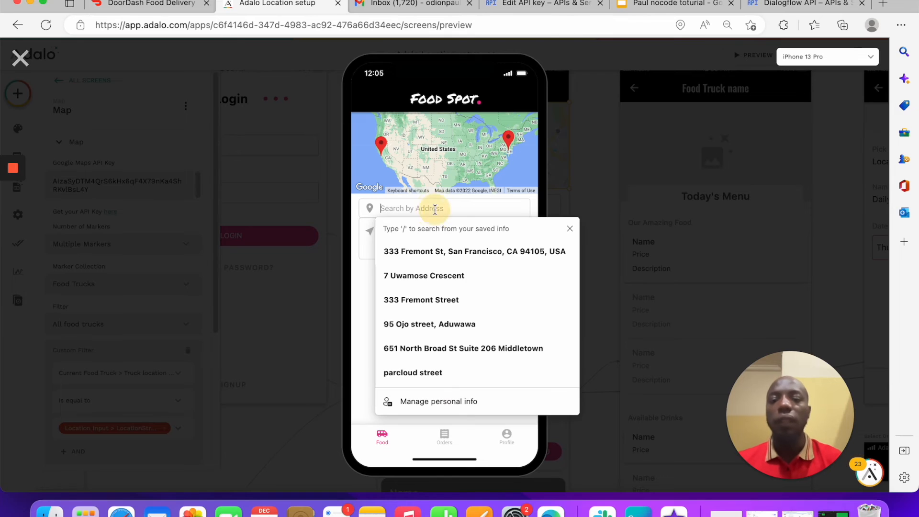
pyautogui.click(475, 252)
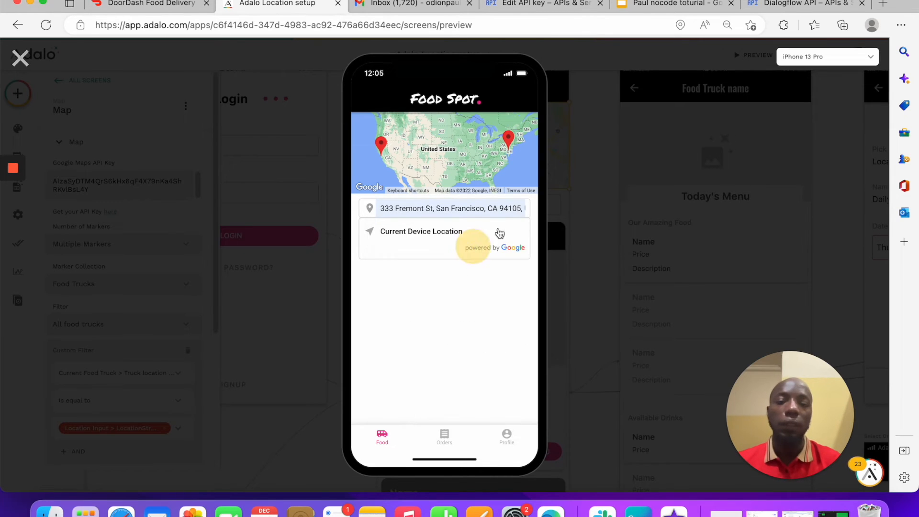
pyautogui.click(446, 235)
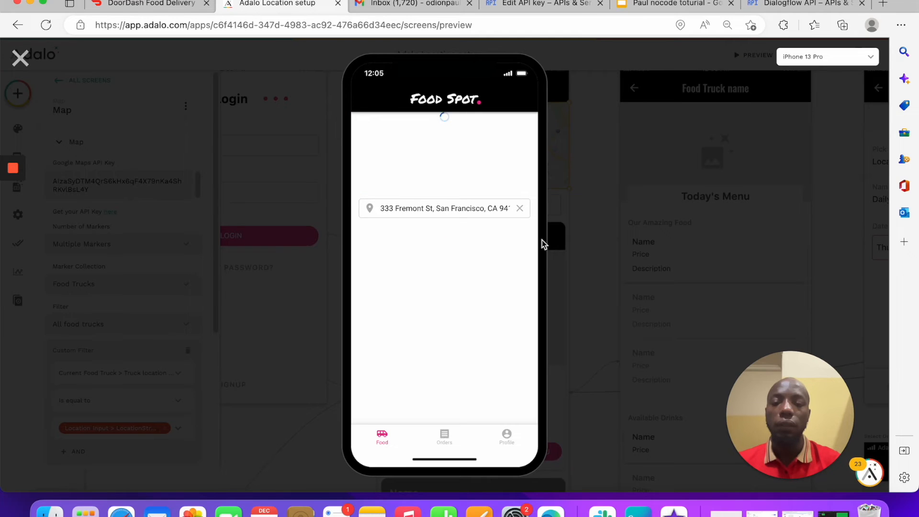
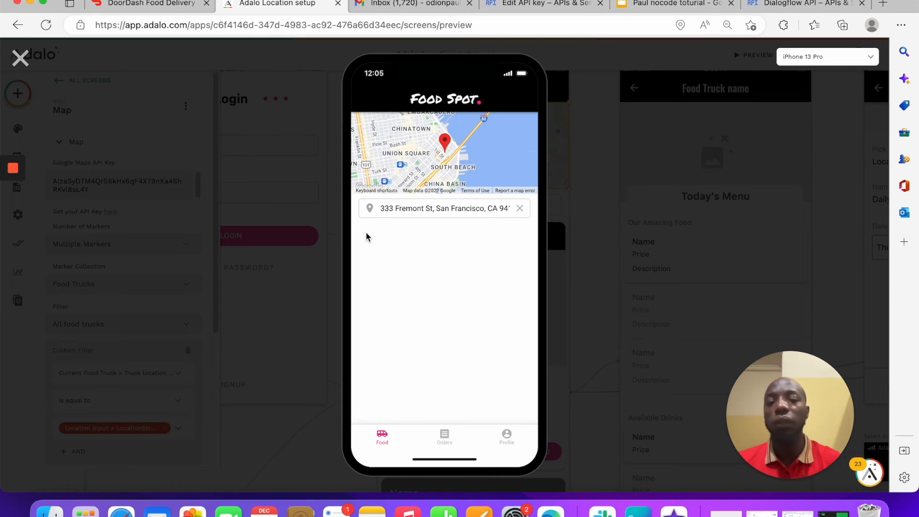
# Step: Exit the app preview with the top-left X to get back to the editor
pyautogui.click(20, 59)
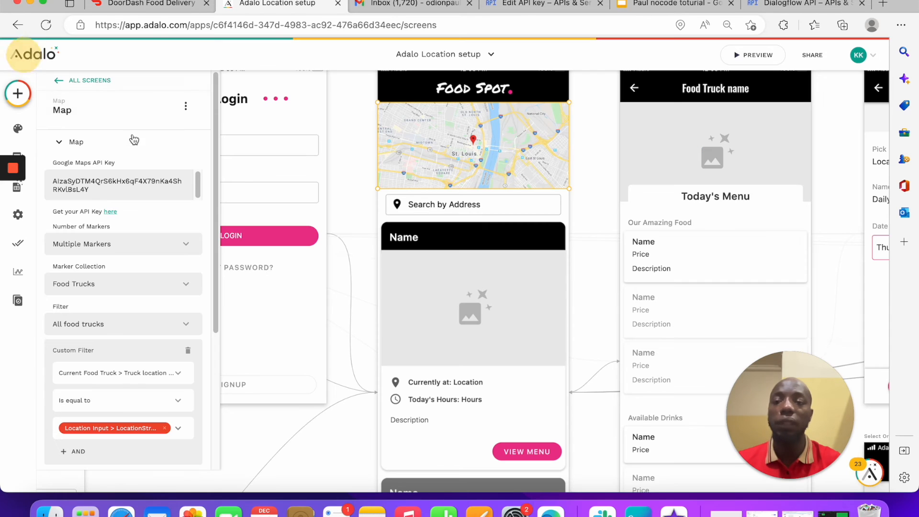
# Step: Select the food truck list and delete its 20-mile device location filter
pyautogui.click(486, 370)
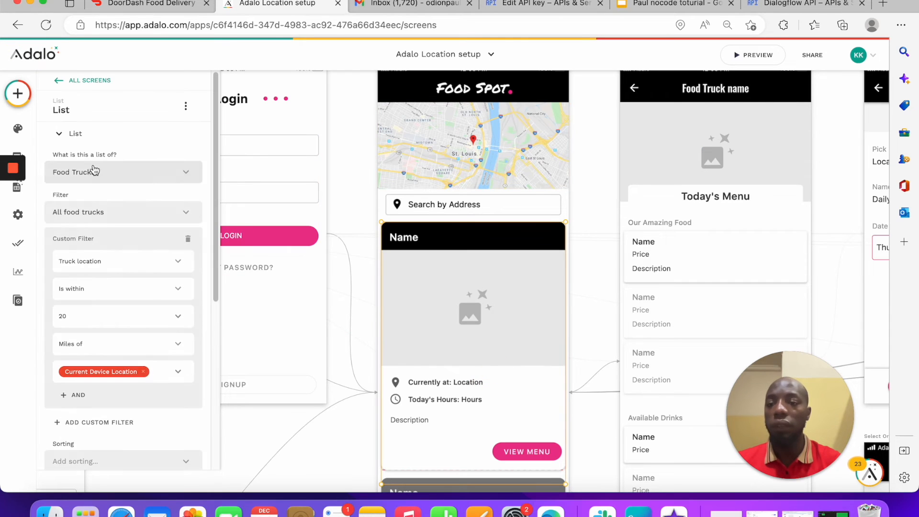
pyautogui.scroll(-2, 115, 233)
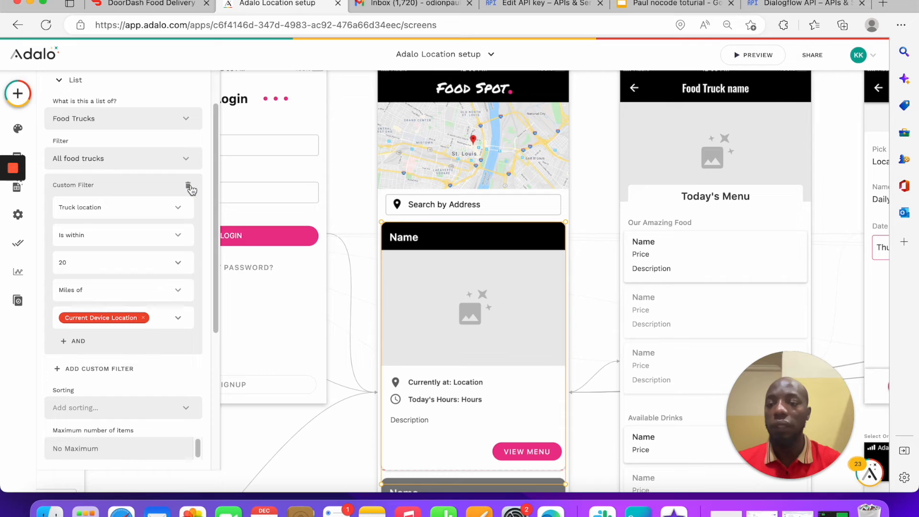
pyautogui.click(190, 188)
# Step: Add a custom filter: Truck location > Street Address is equal to Location Input > Street Address
pyautogui.click(86, 184)
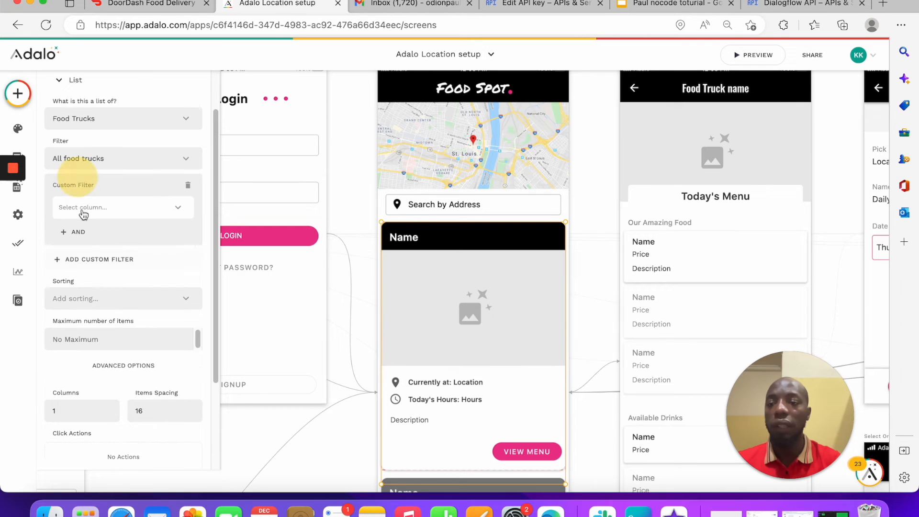
pyautogui.click(96, 205)
pyautogui.moveTo(98, 278)
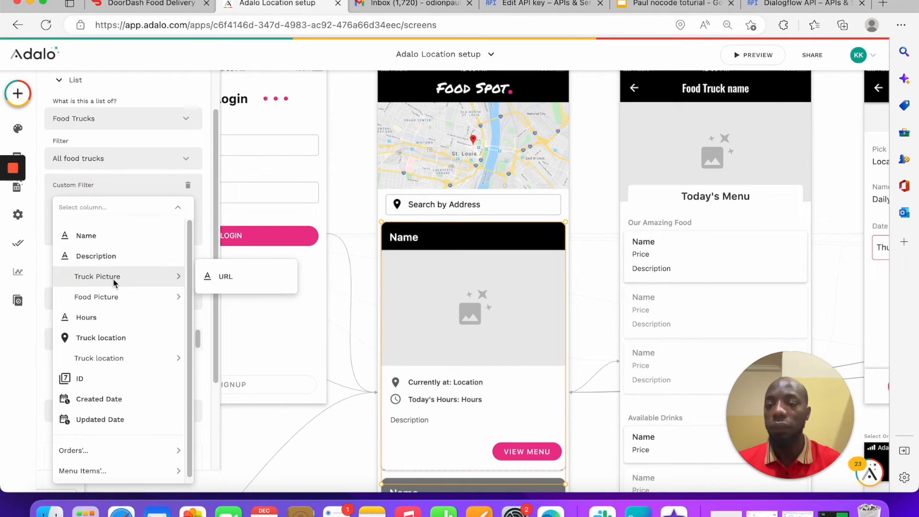
pyautogui.moveTo(132, 360)
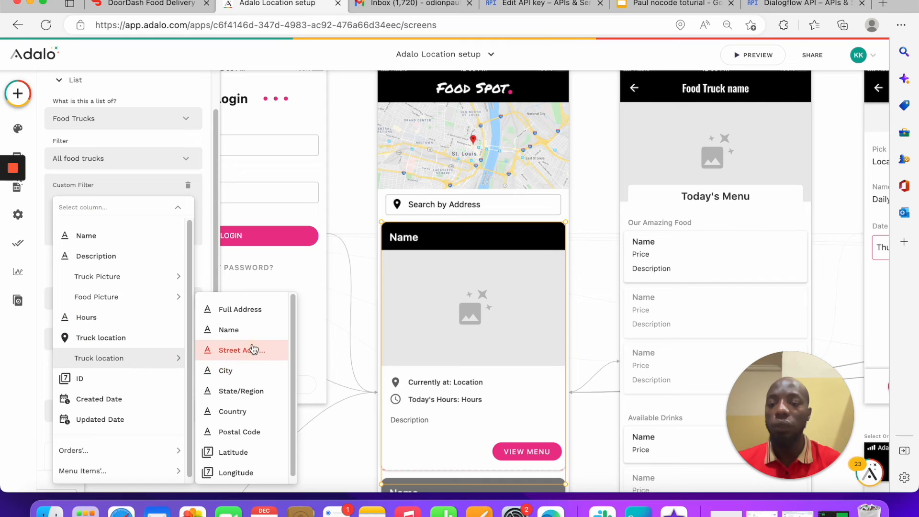
pyautogui.click(254, 349)
pyautogui.click(111, 238)
pyautogui.click(125, 263)
pyautogui.click(177, 263)
pyautogui.moveTo(206, 350)
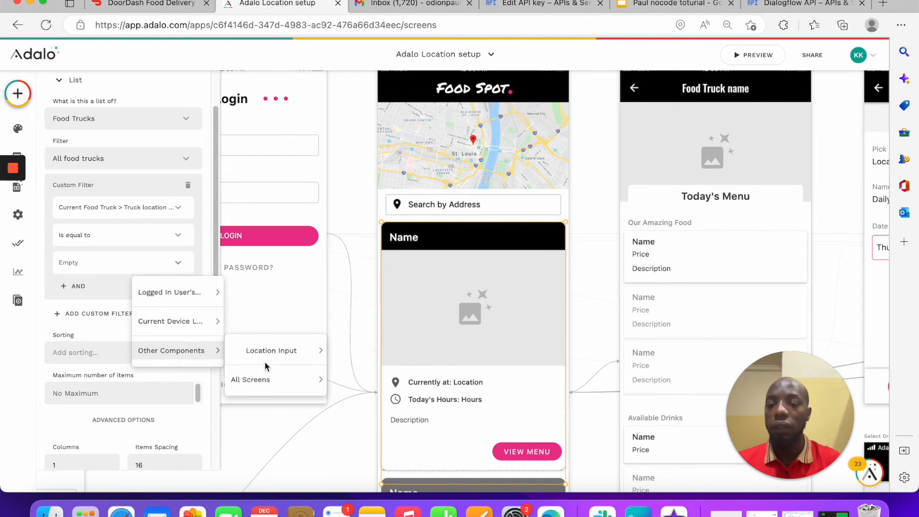
pyautogui.moveTo(277, 352)
pyautogui.click(374, 387)
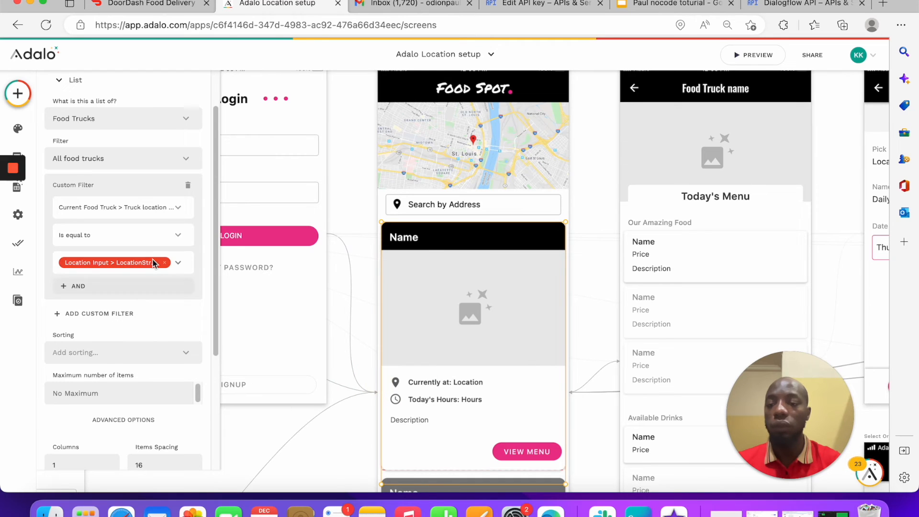
pyautogui.scroll(-5, 158, 262)
pyautogui.click(741, 56)
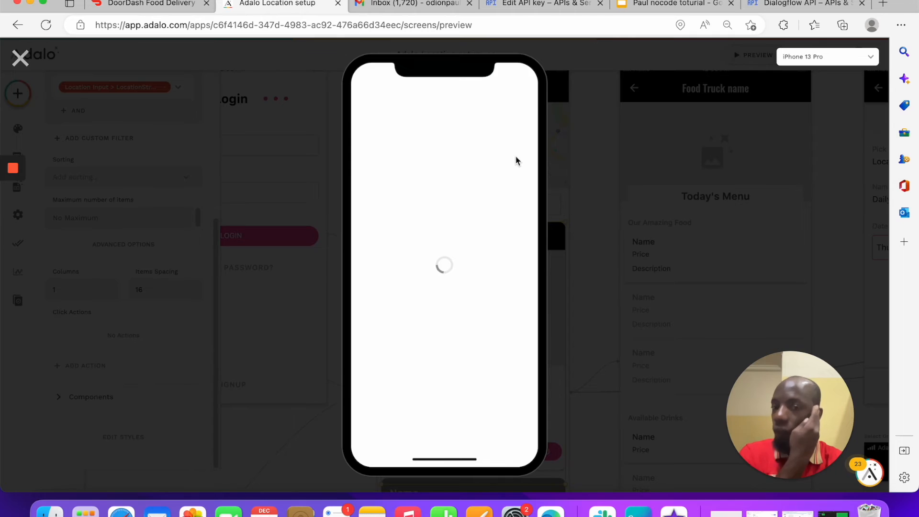
pyautogui.scroll(-10, 476, 306)
pyautogui.scroll(10, 476, 308)
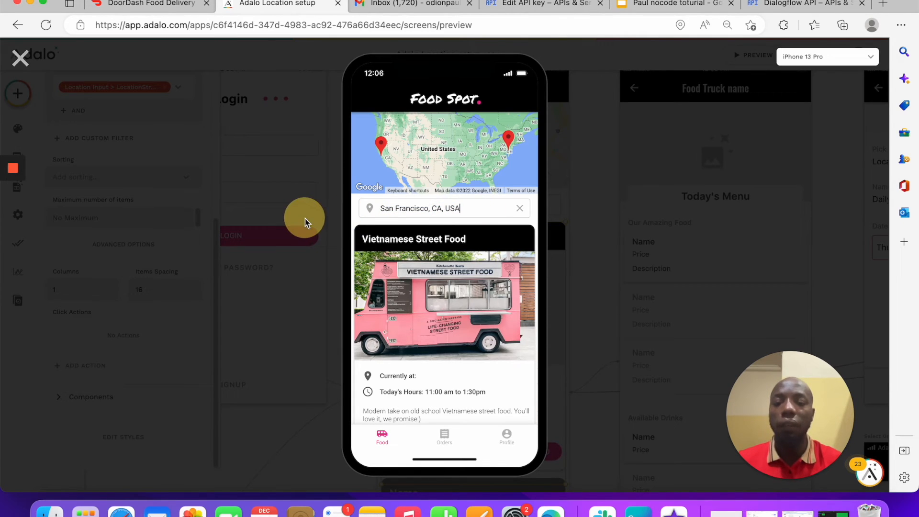
pyautogui.click(437, 205)
pyautogui.moveTo(460, 205); pyautogui.dragTo(321, 204)
pyautogui.press('super+v')
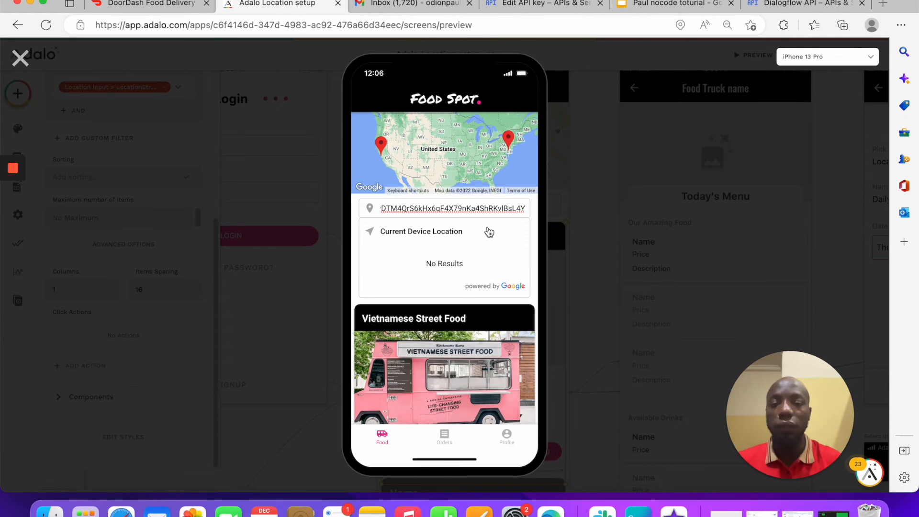
pyautogui.press('BackSpace')
pyautogui.press('BackSpace')
pyautogui.press('BackSpace')
pyautogui.press('BackSpace')
pyautogui.press('BackSpace')
pyautogui.press('BackSpace')
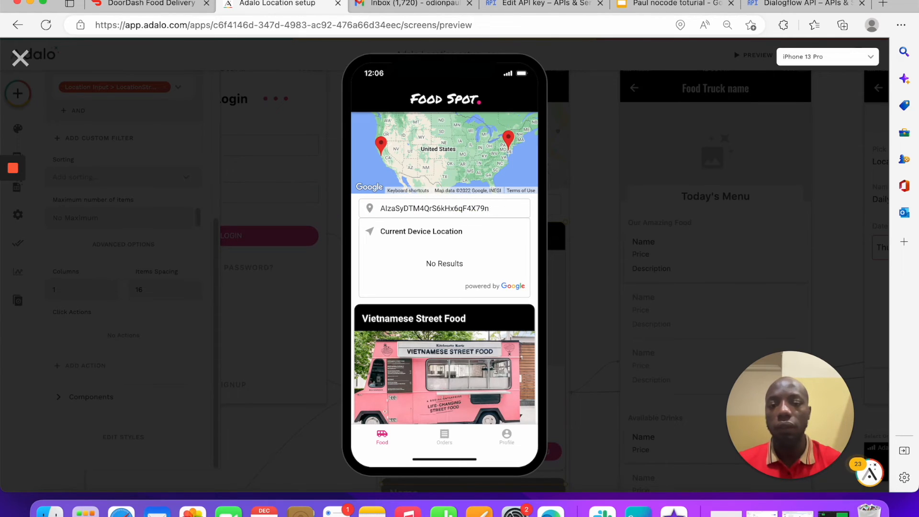
pyautogui.press('BackSpace')
pyautogui.press('BackSpace')
pyautogui.press('BackSpace')
pyautogui.press('BackSpace')
pyautogui.press('BackSpace')
pyautogui.press('BackSpace')
pyautogui.press('BackSpace')
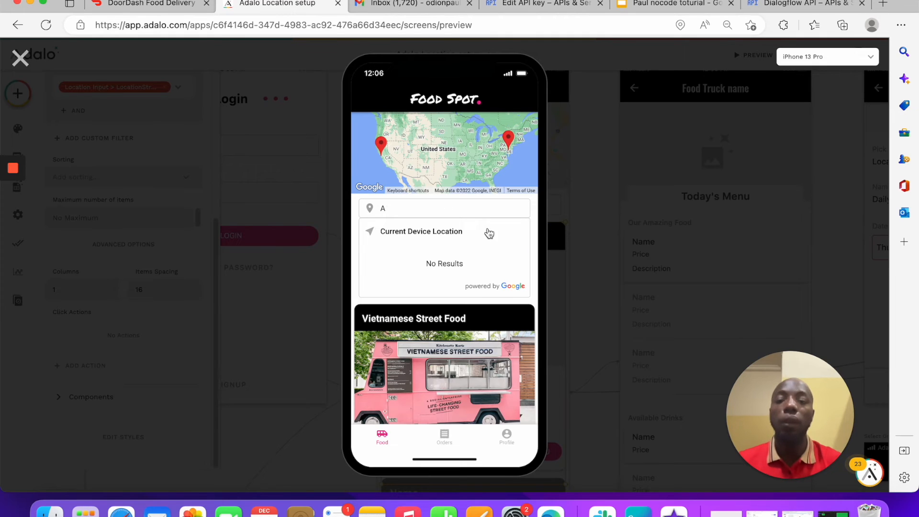
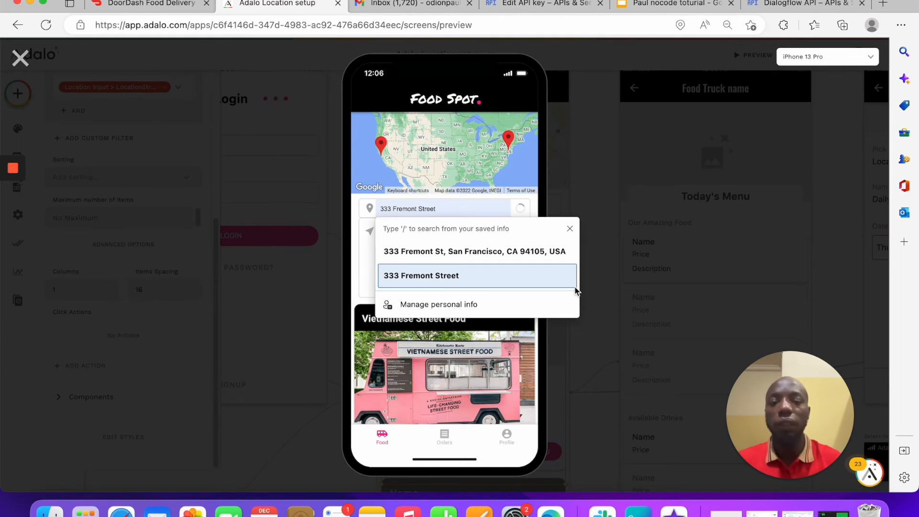
pyautogui.click(565, 251)
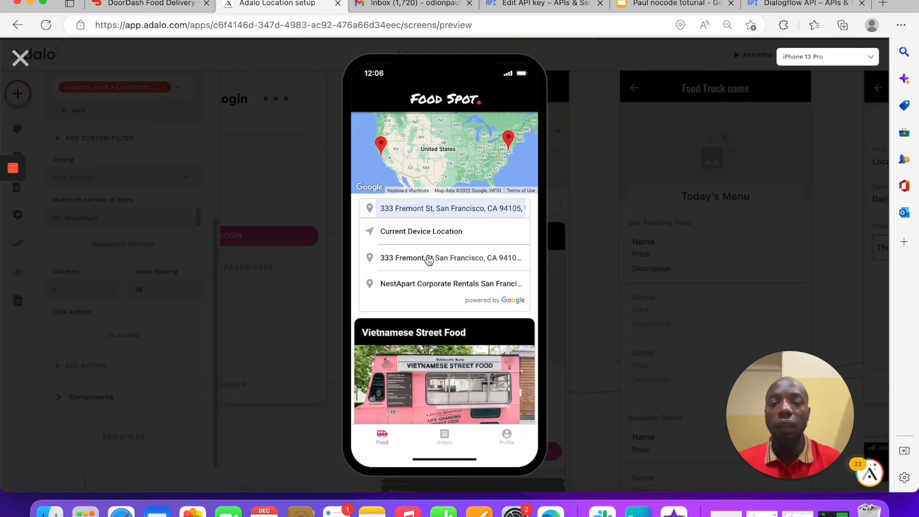
pyautogui.click(438, 258)
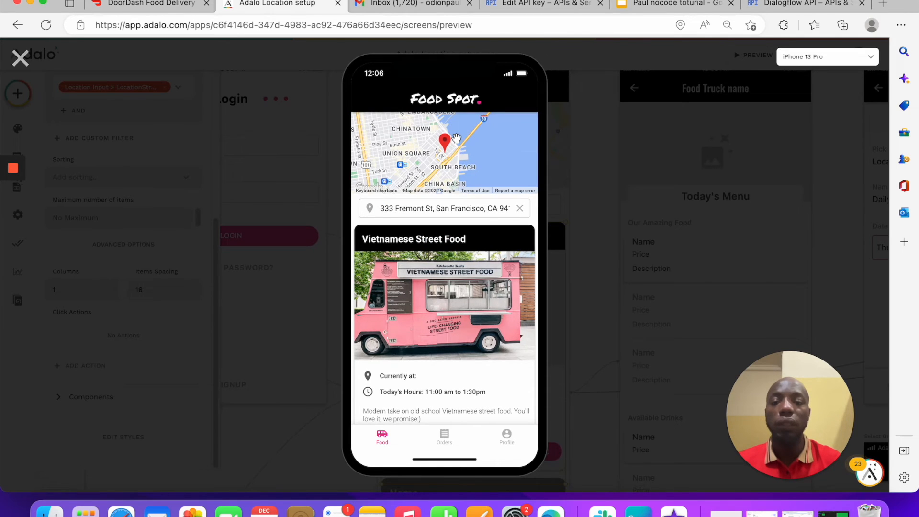
# Step: Check the filtered truck list, clear the searched address, and close the preview
pyautogui.scroll(-2, 459, 353)
pyautogui.scroll(2, 459, 345)
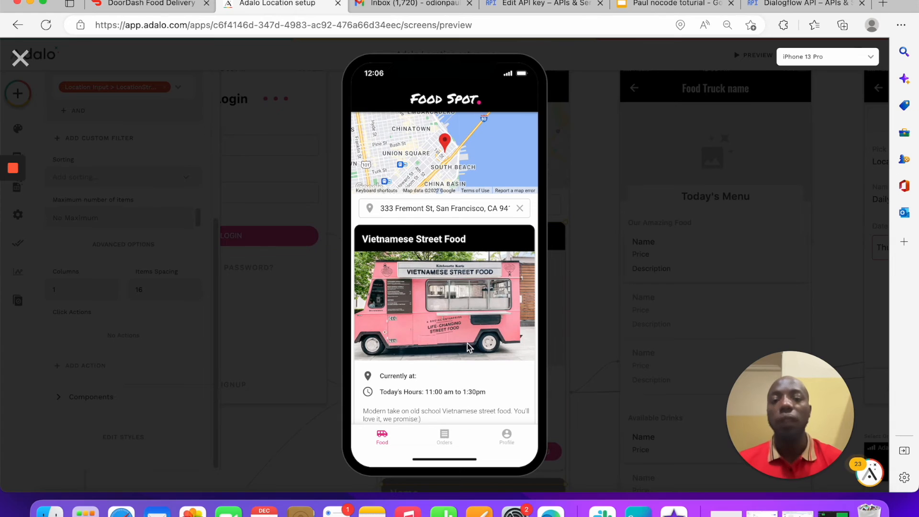
pyautogui.scroll(-2, 429, 270)
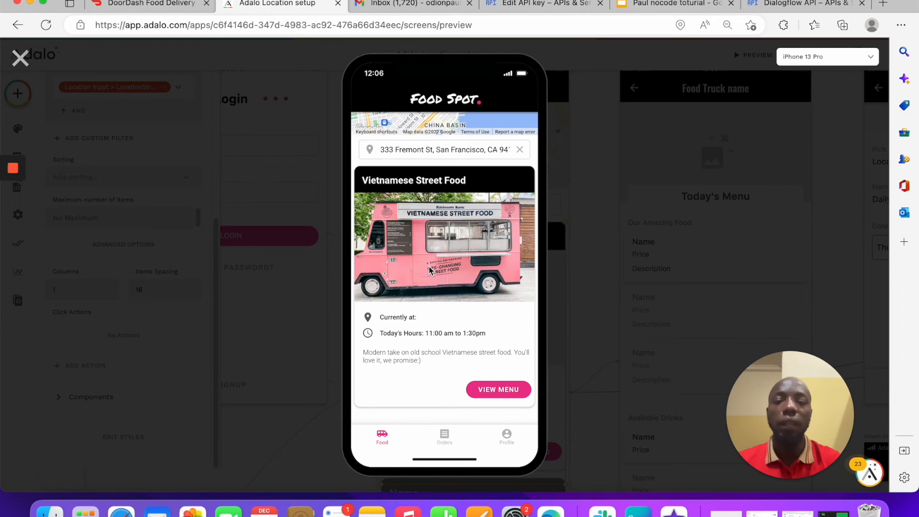
pyautogui.scroll(2, 450, 251)
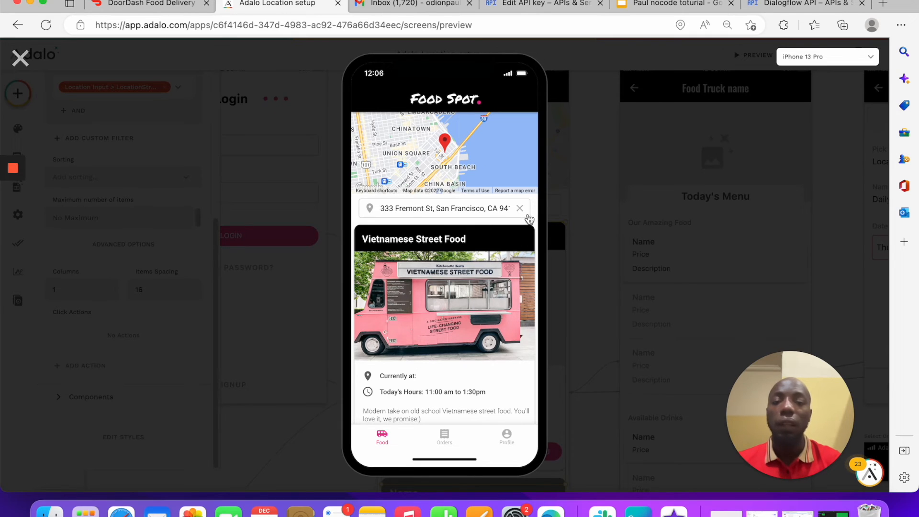
pyautogui.scroll(-2, 520, 214)
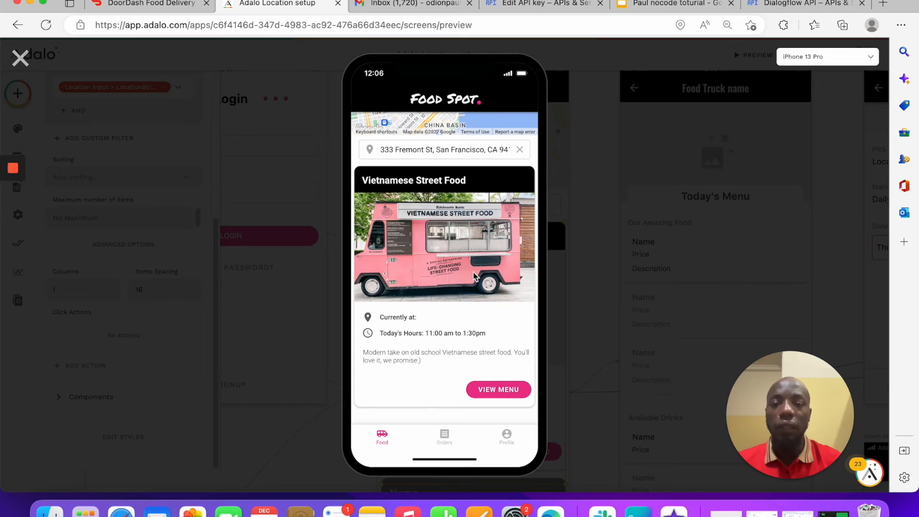
pyautogui.click(520, 151)
pyautogui.click(441, 148)
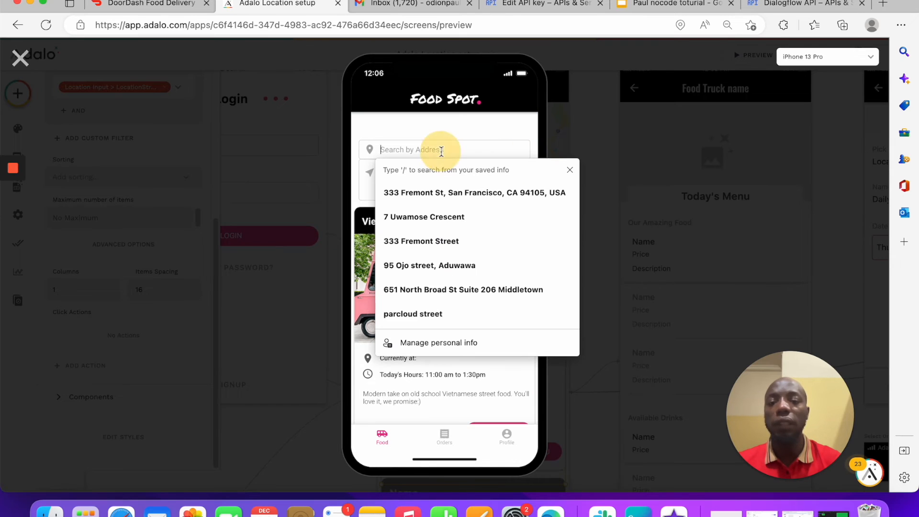
pyautogui.click(405, 126)
pyautogui.click(404, 149)
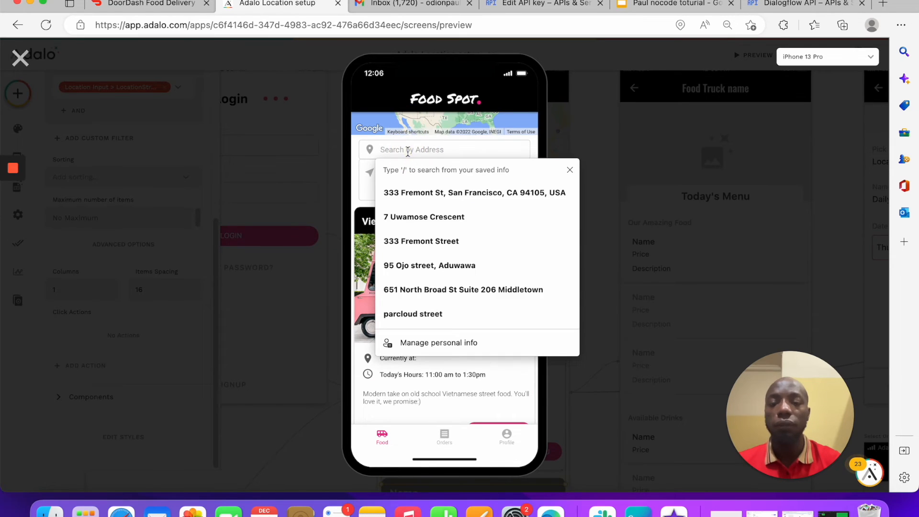
pyautogui.click(290, 101)
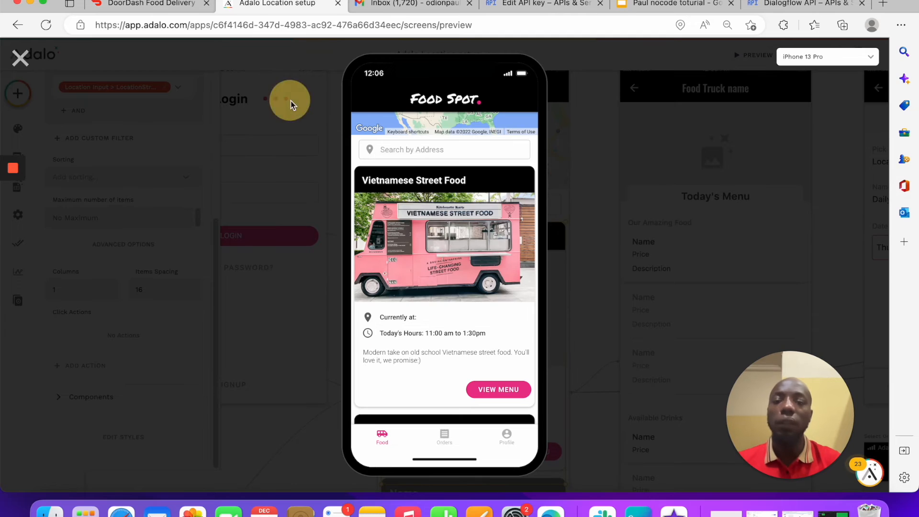
pyautogui.click(23, 58)
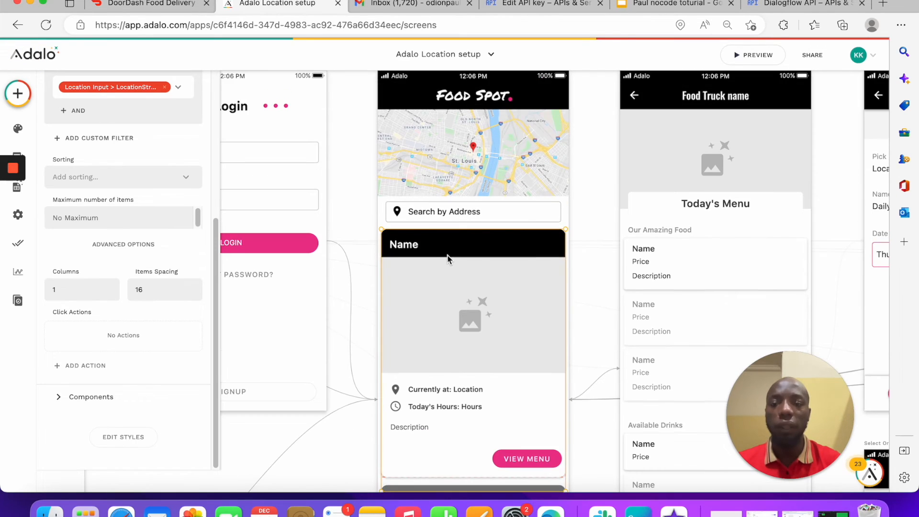
# Step: Add a second custom filter comparing the truck Name with the Location Input's name
pyautogui.scroll(2, 88, 153)
pyautogui.click(111, 239)
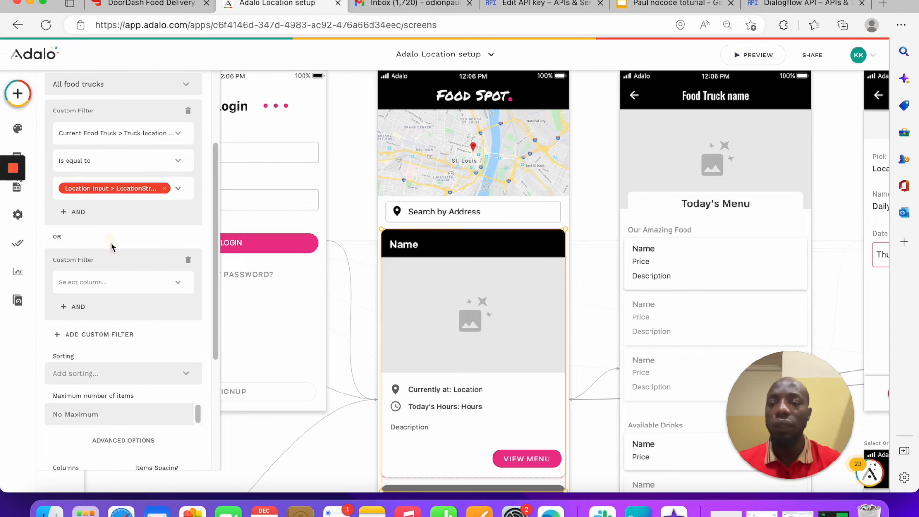
pyautogui.click(120, 284)
pyautogui.click(120, 65)
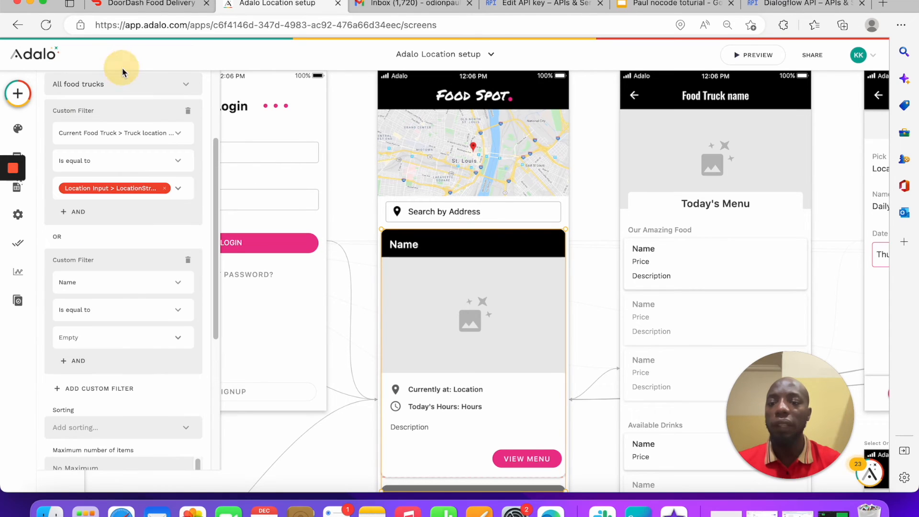
pyautogui.click(176, 339)
pyautogui.moveTo(213, 310)
pyautogui.moveTo(308, 345)
pyautogui.moveTo(311, 310)
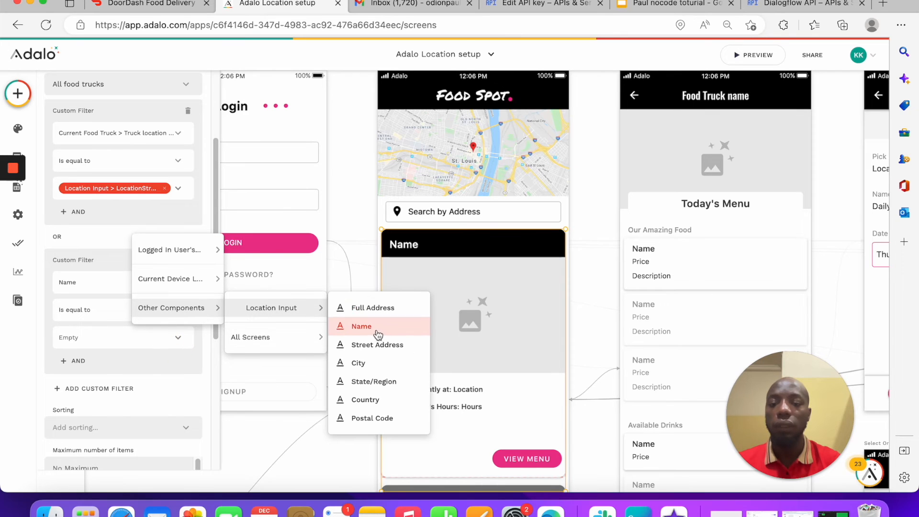
pyautogui.click(376, 329)
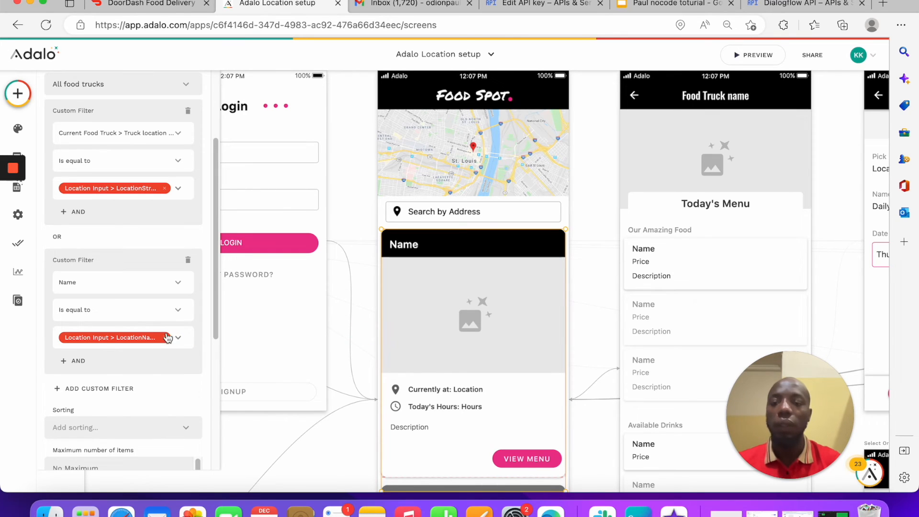
# Step: Remove and re-pick Location Input > Name as the second filter's comparison value
pyautogui.click(163, 338)
pyautogui.click(175, 339)
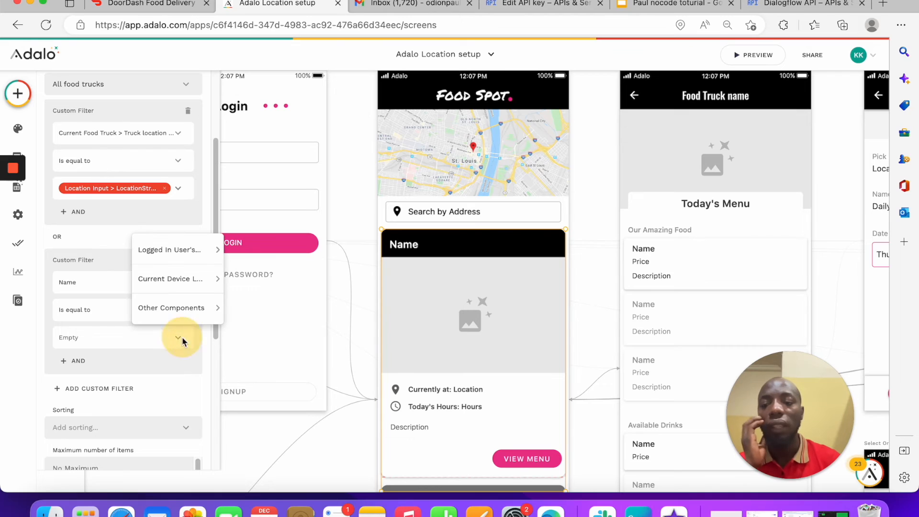
pyautogui.moveTo(195, 306)
pyautogui.moveTo(288, 310)
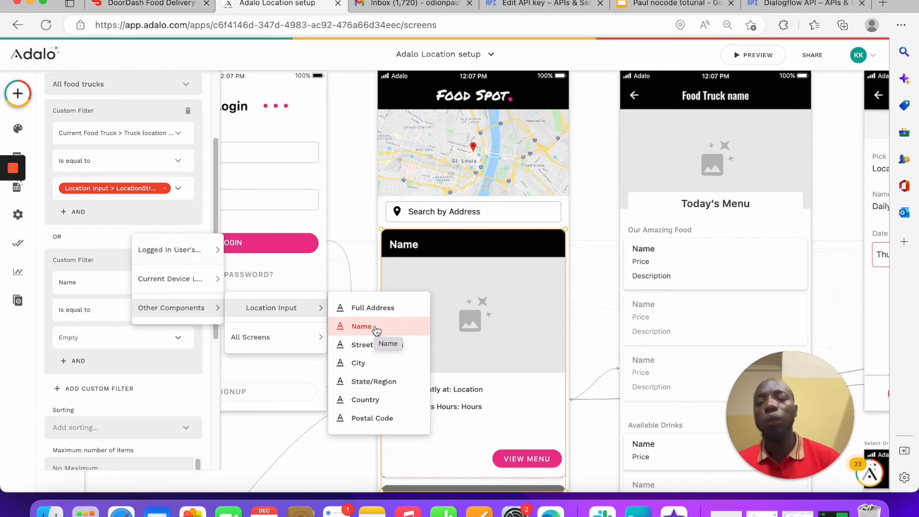
pyautogui.click(377, 327)
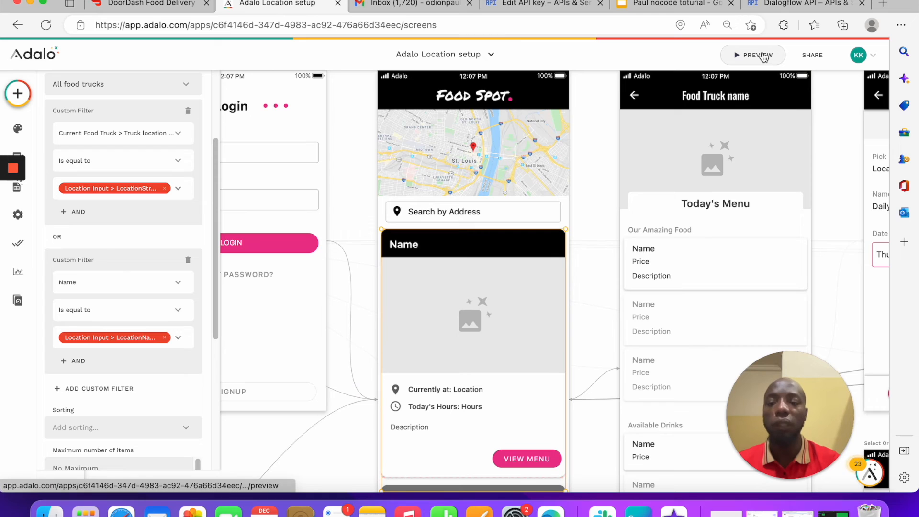
pyautogui.click(763, 57)
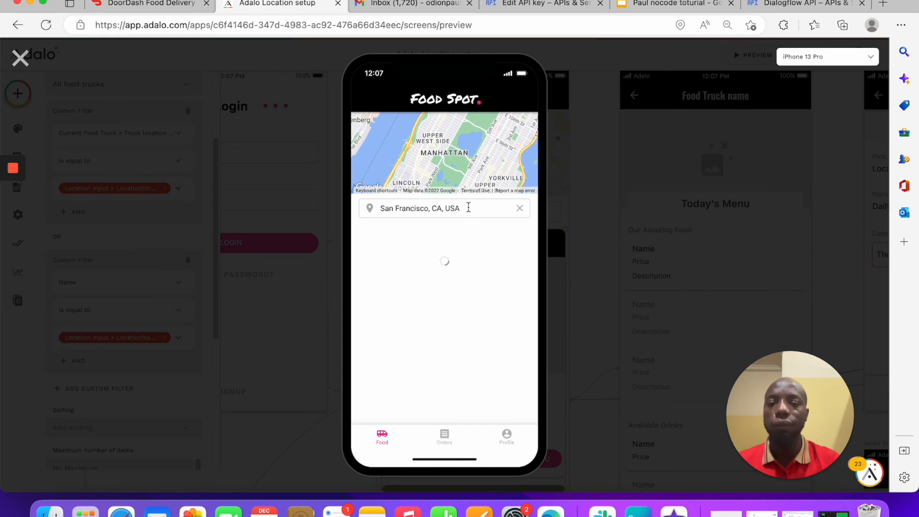
pyautogui.click(519, 208)
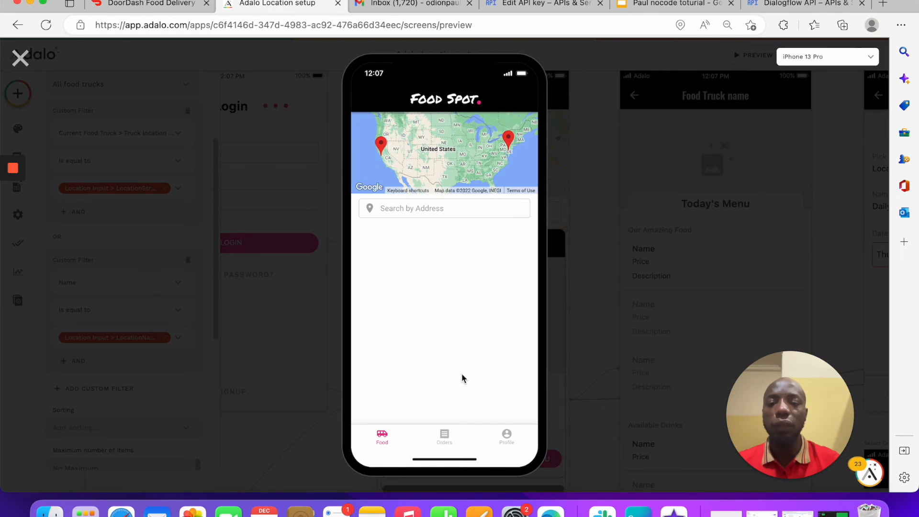
pyautogui.scroll(-1, 437, 323)
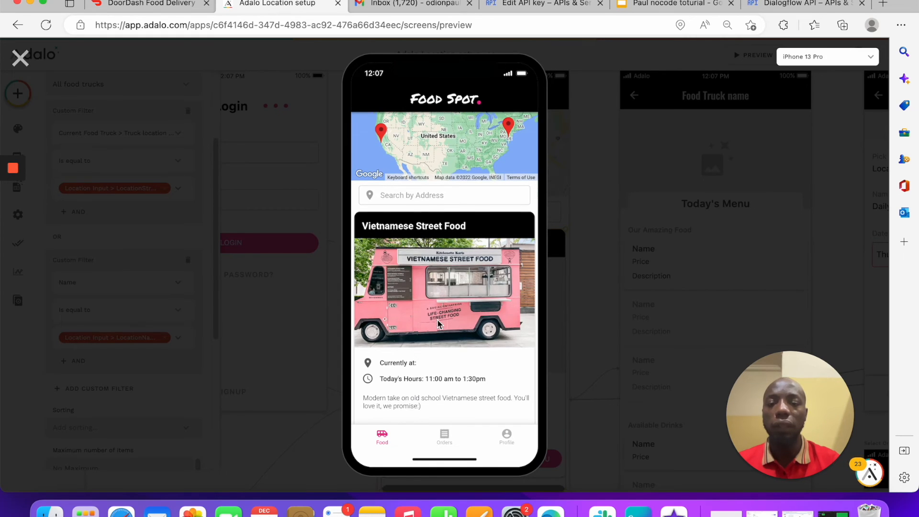
pyautogui.click(404, 194)
pyautogui.click(358, 185)
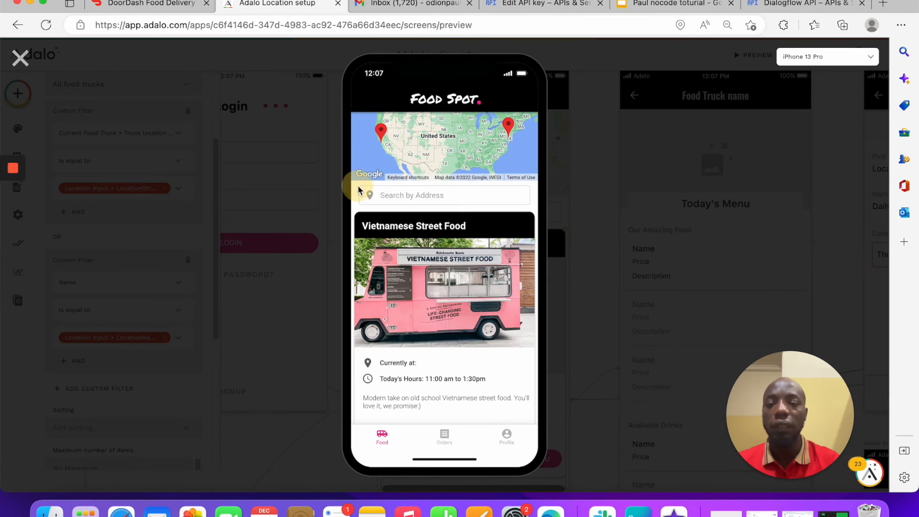
pyautogui.click(404, 187)
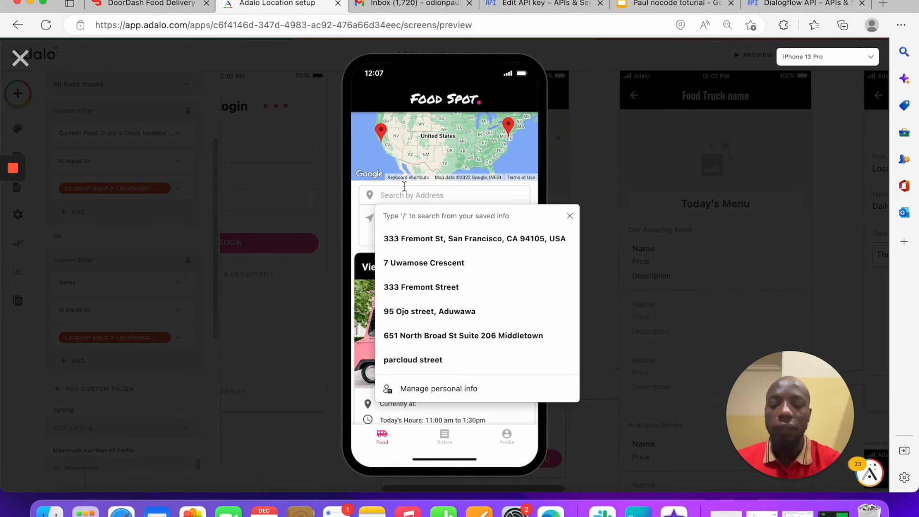
pyautogui.write('vi')
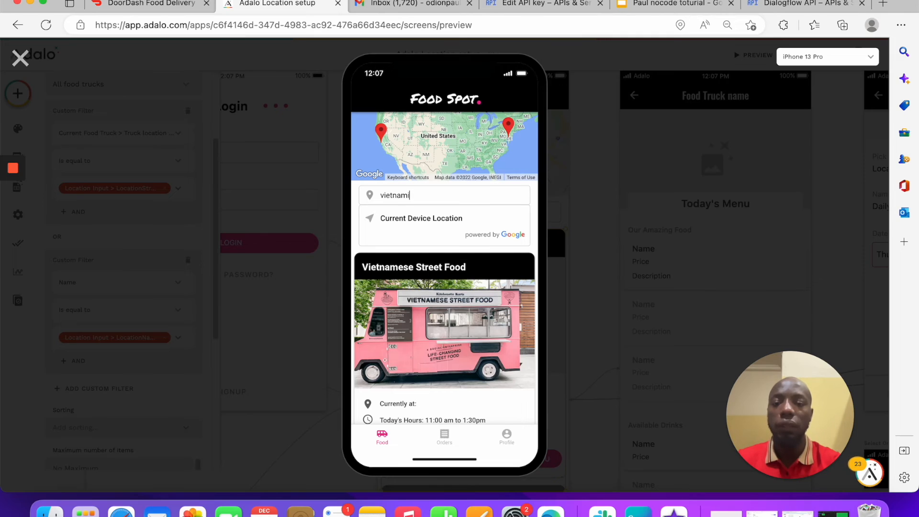
pyautogui.write('etname')
pyautogui.write('a')
pyautogui.write('se')
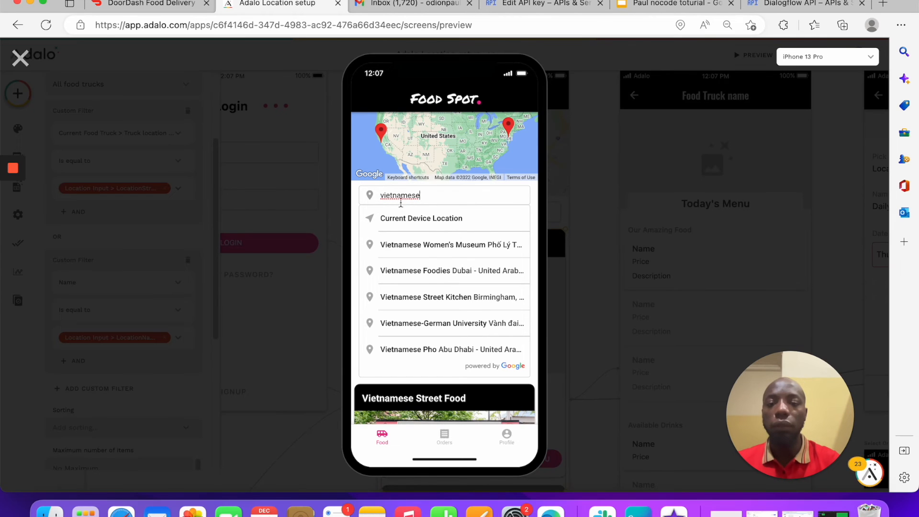
pyautogui.click(532, 193)
pyautogui.click(441, 194)
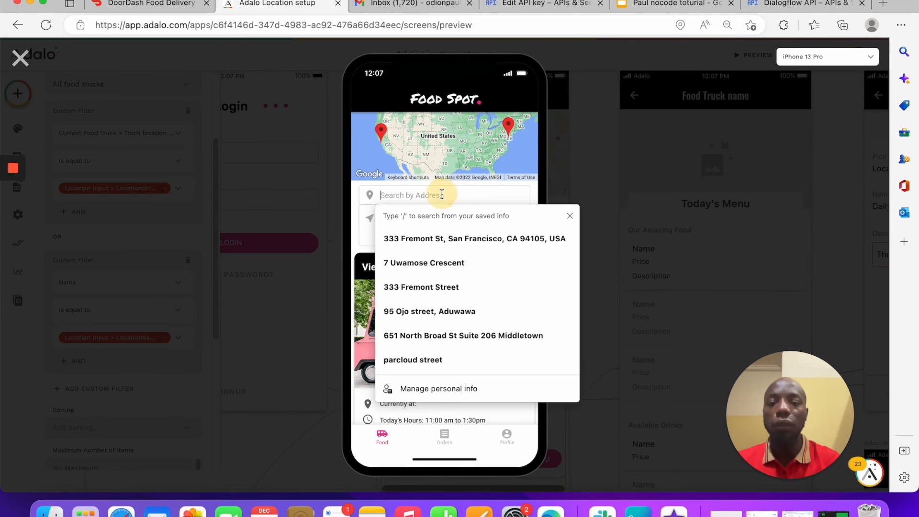
pyautogui.write('vie')
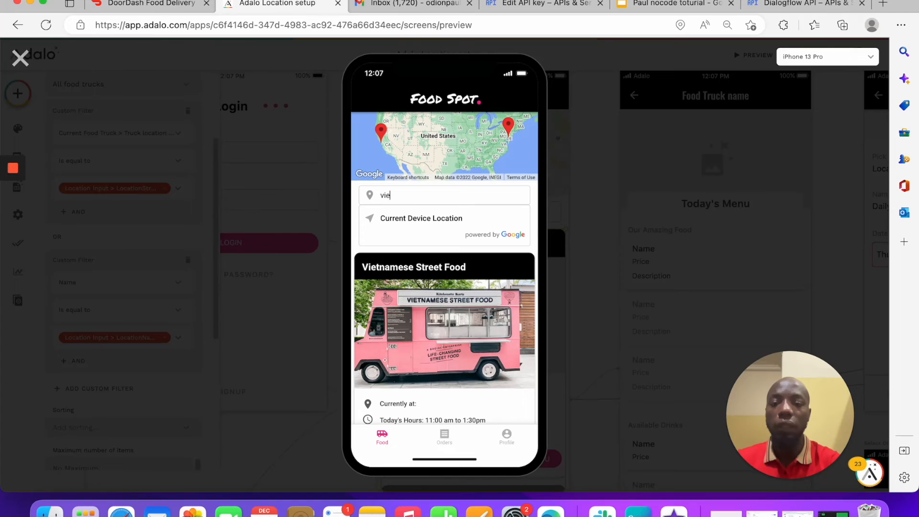
pyautogui.write('r')
pyautogui.press('XF86AudioMute')
pyautogui.press('BackSpace')
pyautogui.write('t')
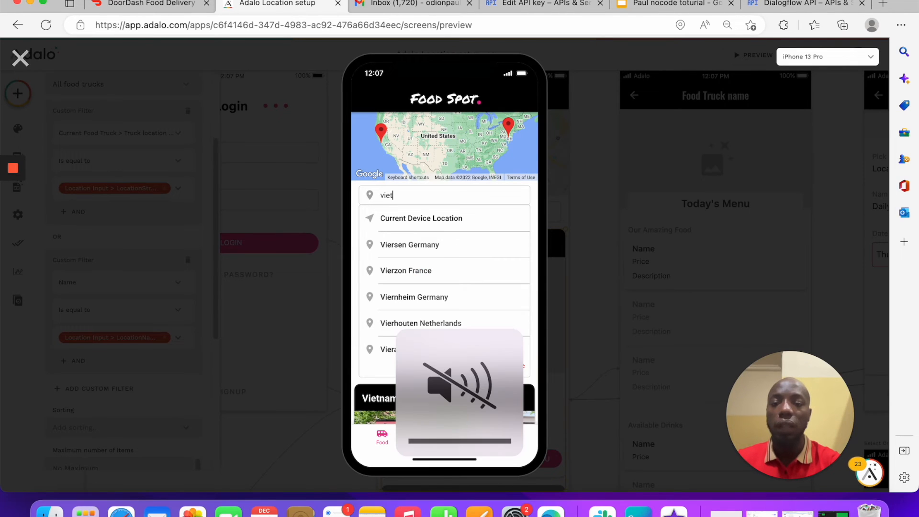
pyautogui.write('namese')
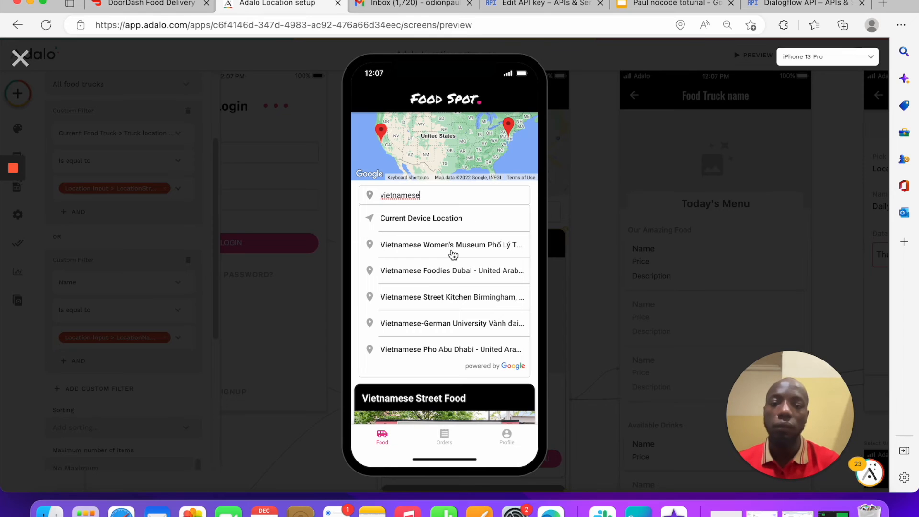
pyautogui.scroll(-3, 429, 329)
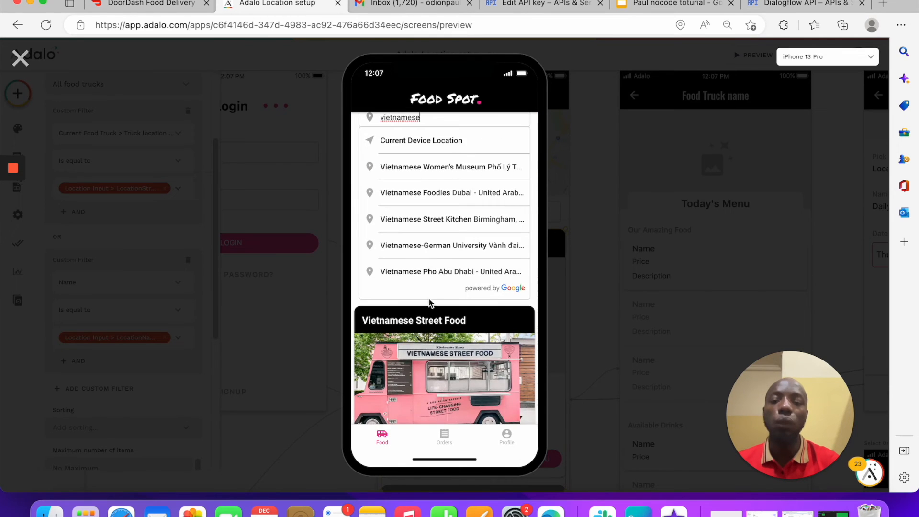
pyautogui.scroll(-5, 405, 237)
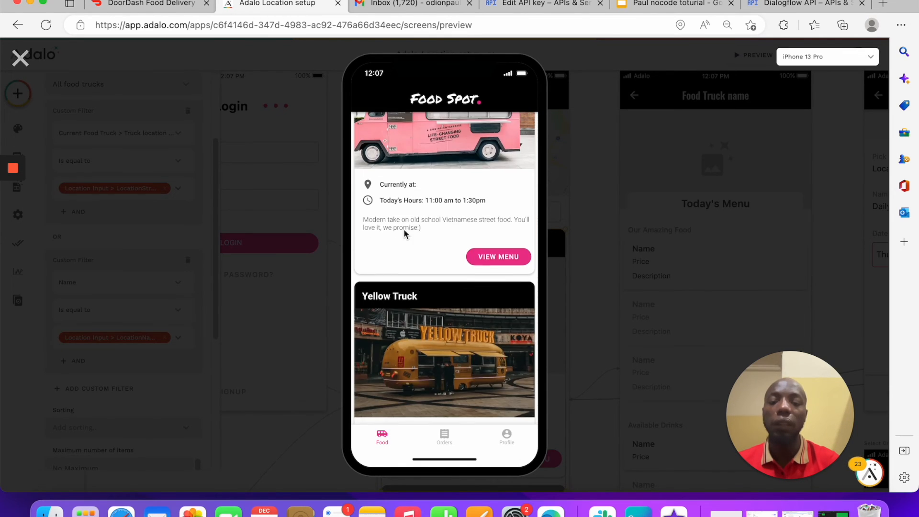
pyautogui.scroll(8, 403, 229)
pyautogui.moveTo(433, 207); pyautogui.dragTo(316, 214)
pyautogui.write('yellow st')
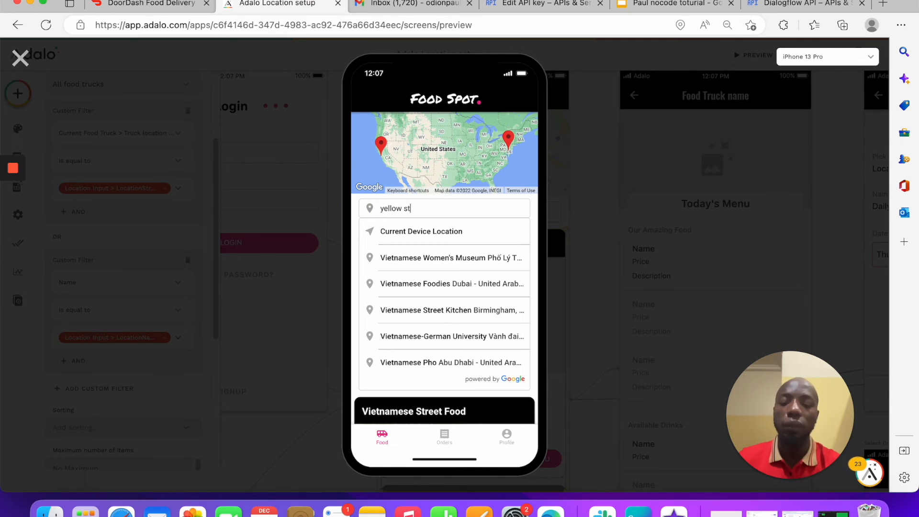
pyautogui.write('e')
pyautogui.press('BackSpace')
pyautogui.write('reet')
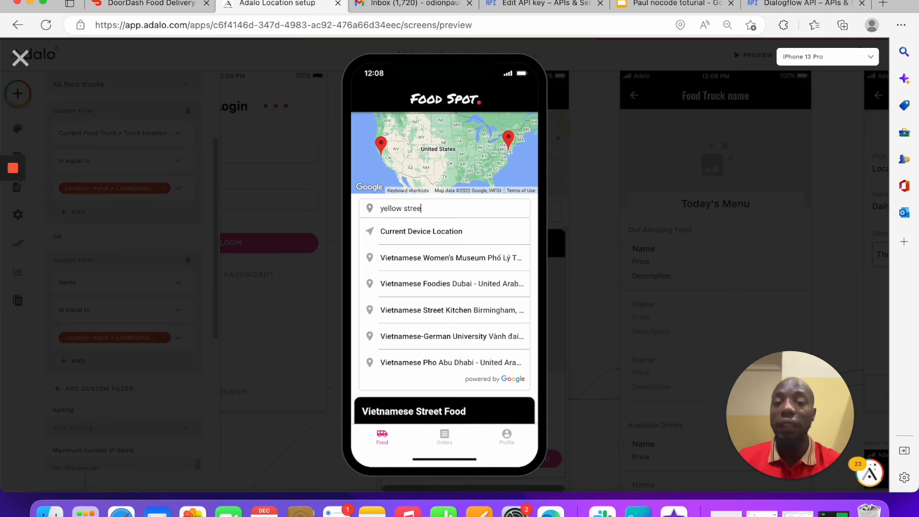
pyautogui.click(529, 201)
pyautogui.scroll(-2, 403, 268)
pyautogui.scroll(1, 403, 267)
pyautogui.scroll(1, 402, 265)
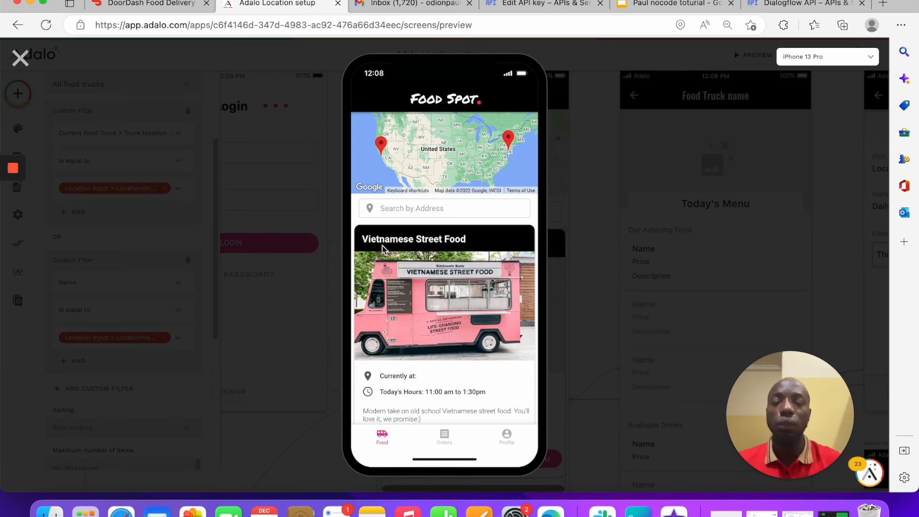
pyautogui.scroll(-5, 459, 257)
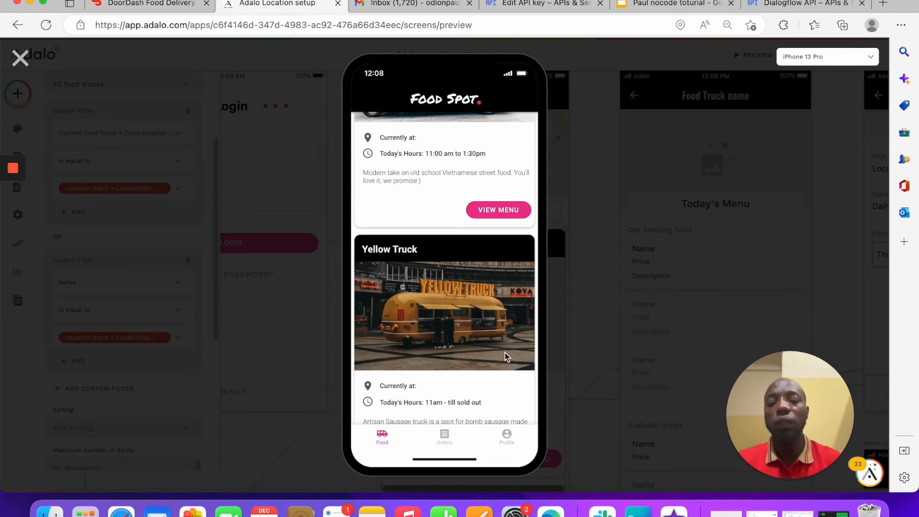
pyautogui.scroll(-2, 508, 352)
pyautogui.scroll(5, 507, 335)
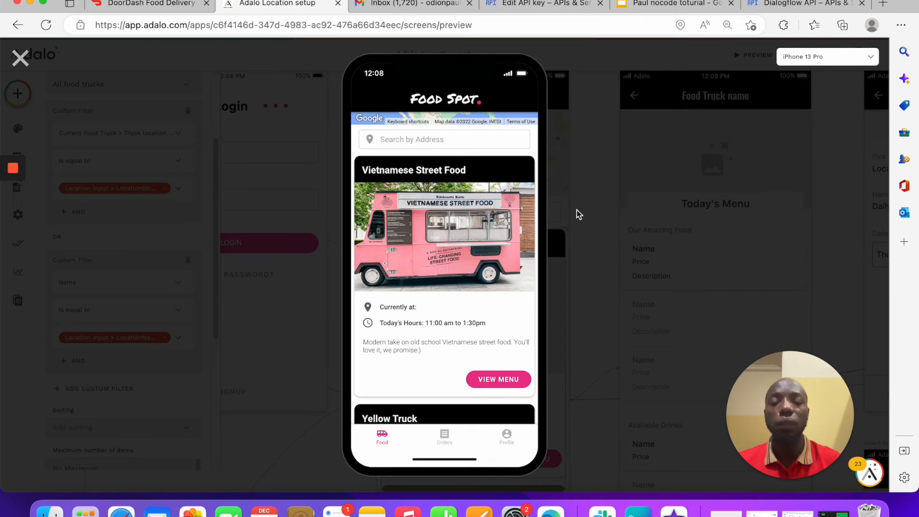
pyautogui.scroll(3, 423, 179)
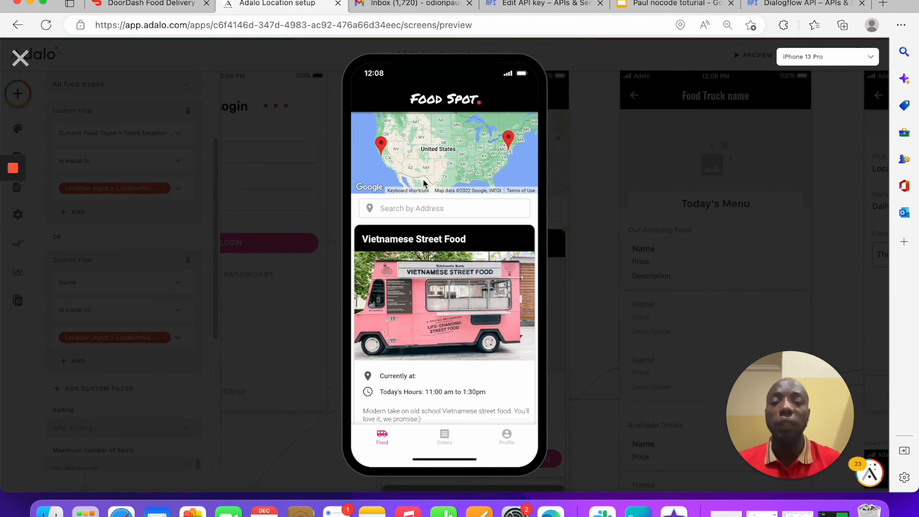
pyautogui.click(481, 213)
pyautogui.click(432, 195)
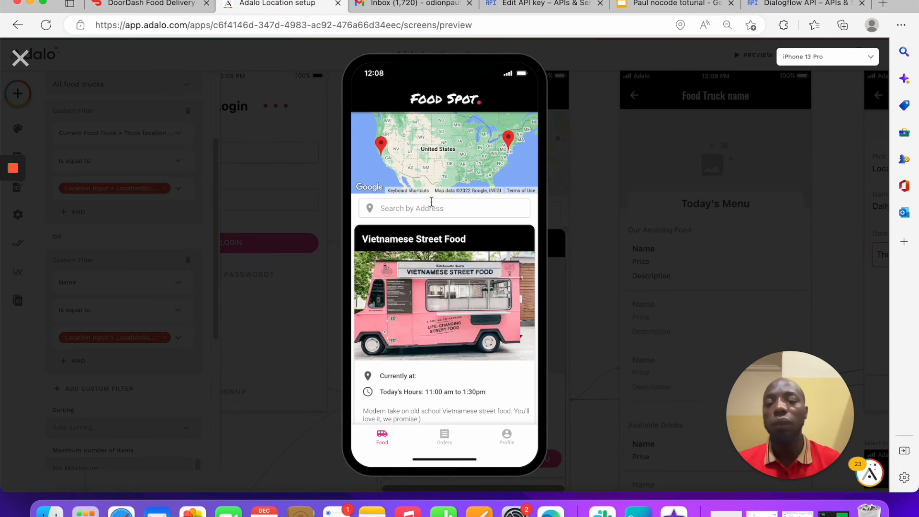
pyautogui.click(424, 206)
pyautogui.click(463, 205)
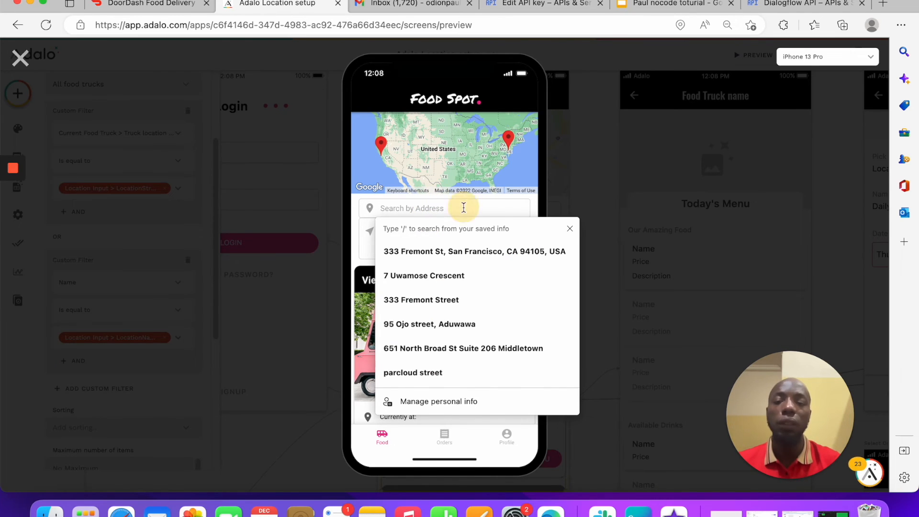
pyautogui.click(442, 198)
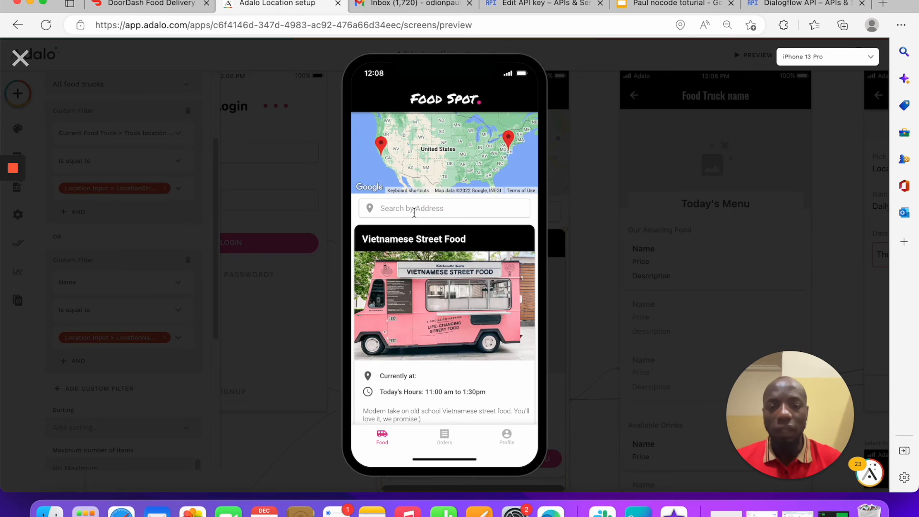
pyautogui.scroll(-6, 419, 212)
pyautogui.scroll(6, 419, 211)
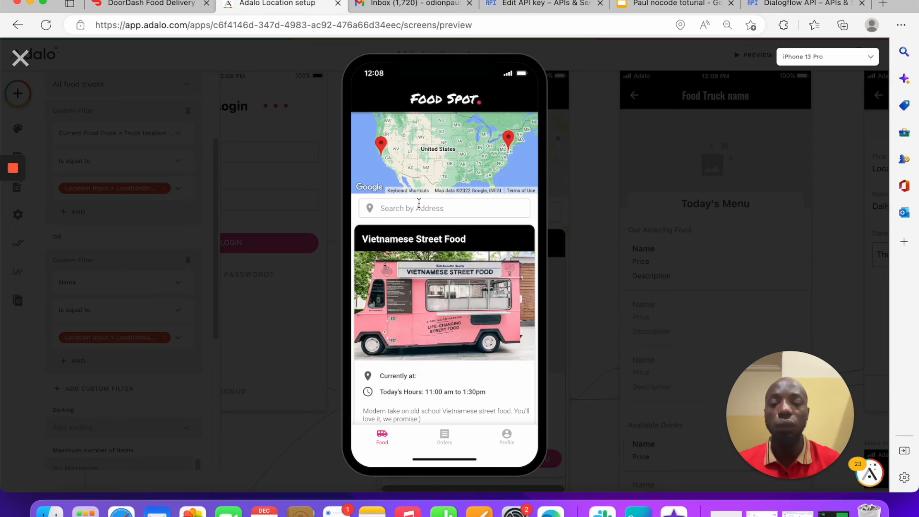
pyautogui.scroll(-2, 419, 203)
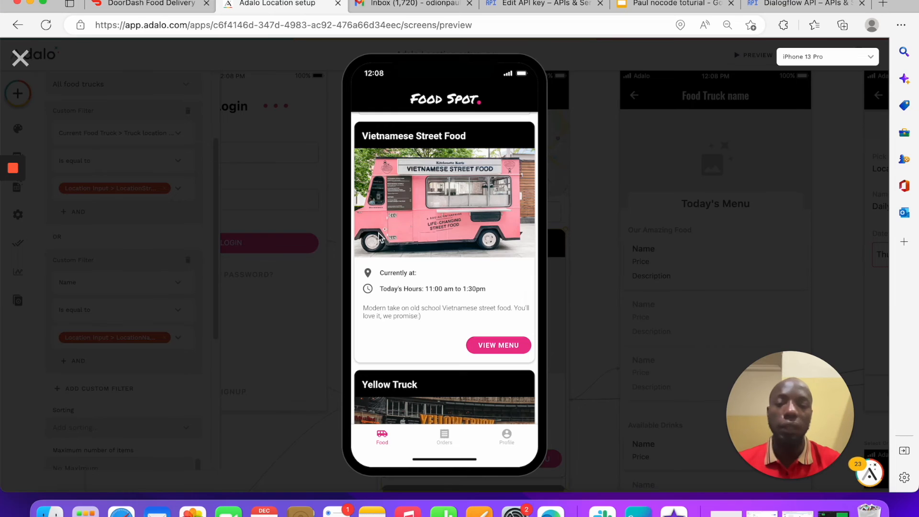
pyautogui.click(20, 59)
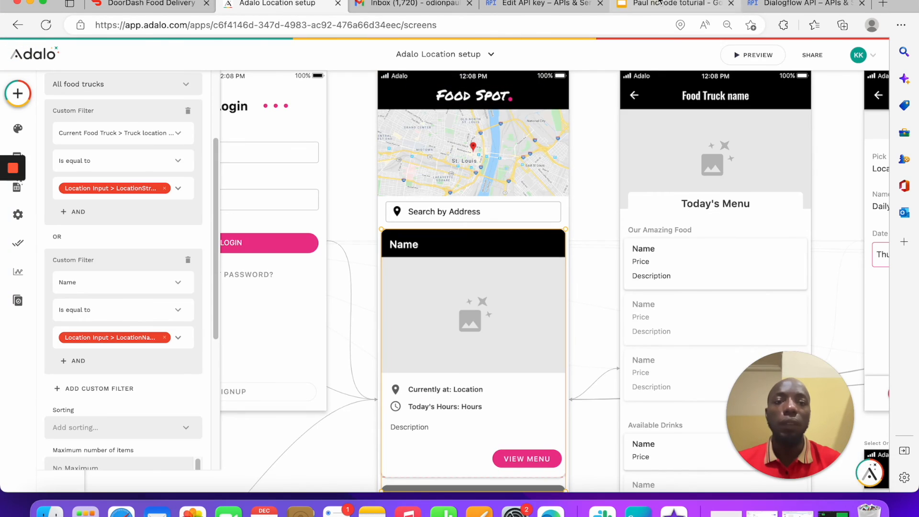
# Step: In the tutorial slides, color the 'How to setup map pins' bullet red
pyautogui.click(669, 4)
pyautogui.moveTo(415, 225); pyautogui.dragTo(261, 220)
pyautogui.click(547, 91)
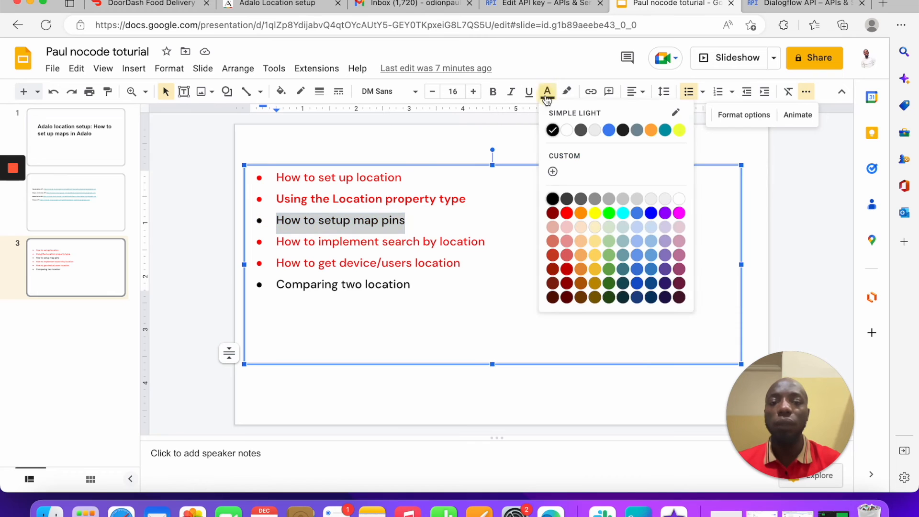
pyautogui.click(560, 209)
# Step: Return to the Adalo editor and select the map component
pyautogui.click(406, 4)
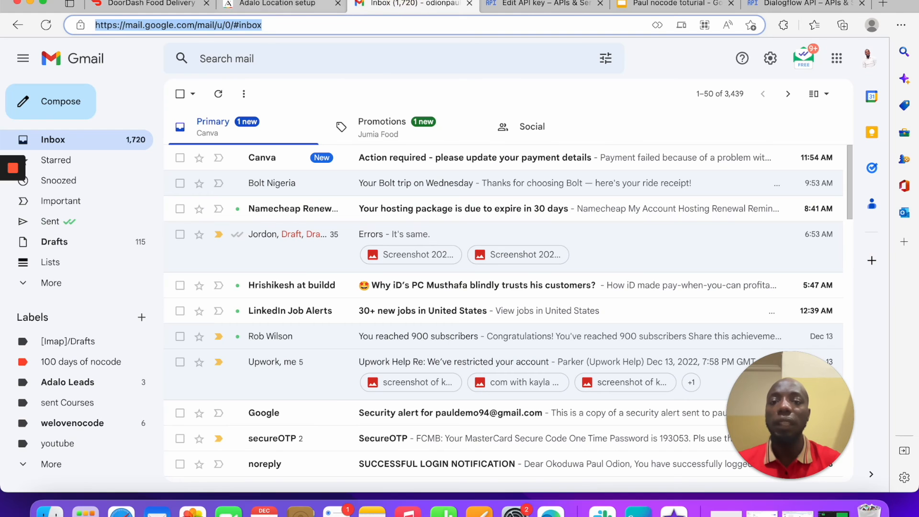
pyautogui.click(278, 3)
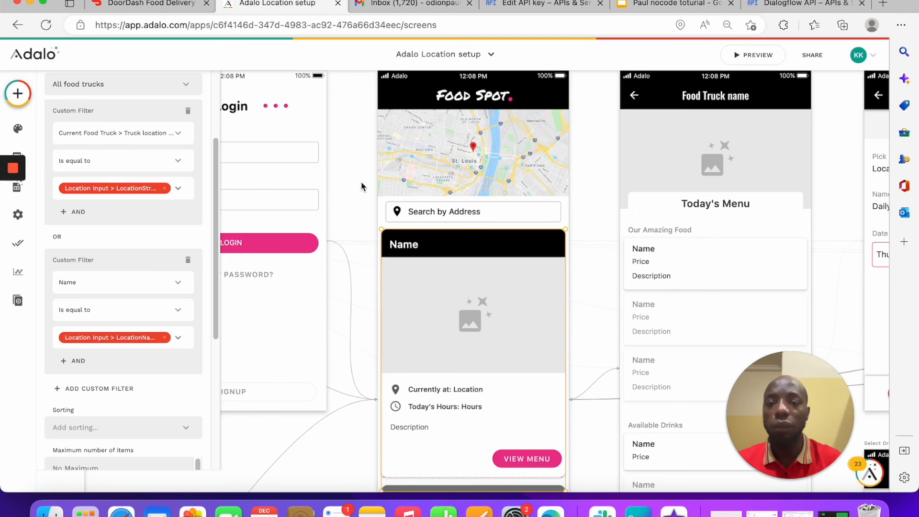
pyautogui.click(473, 146)
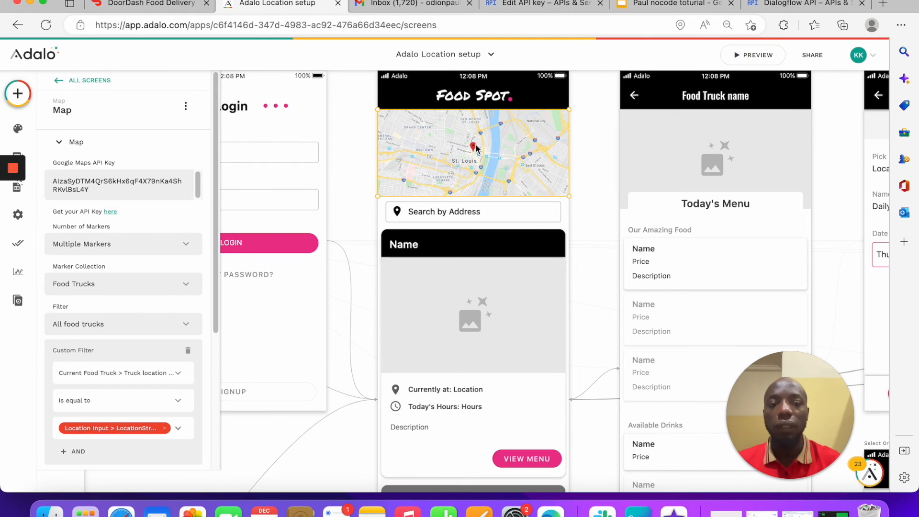
# Step: Give the map markers a Link action to Menu Details, passing the current food truck
pyautogui.scroll(-5, 65, 378)
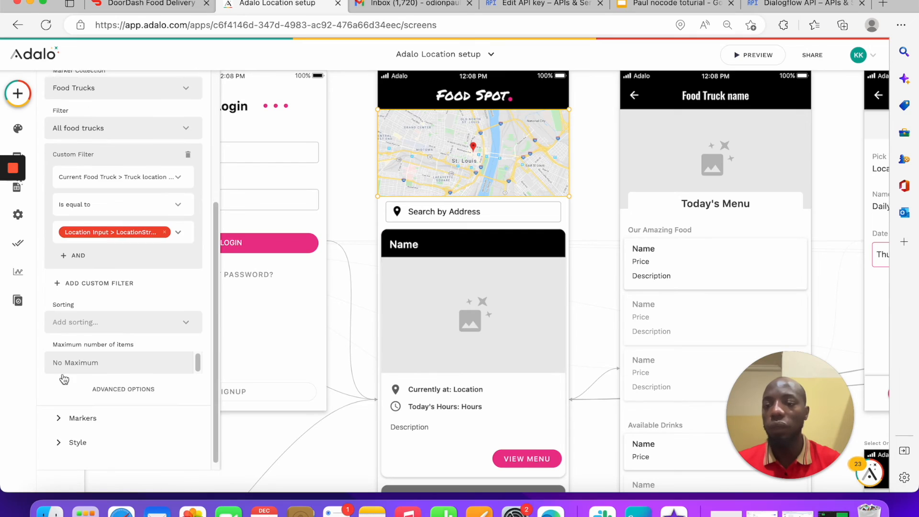
pyautogui.click(82, 412)
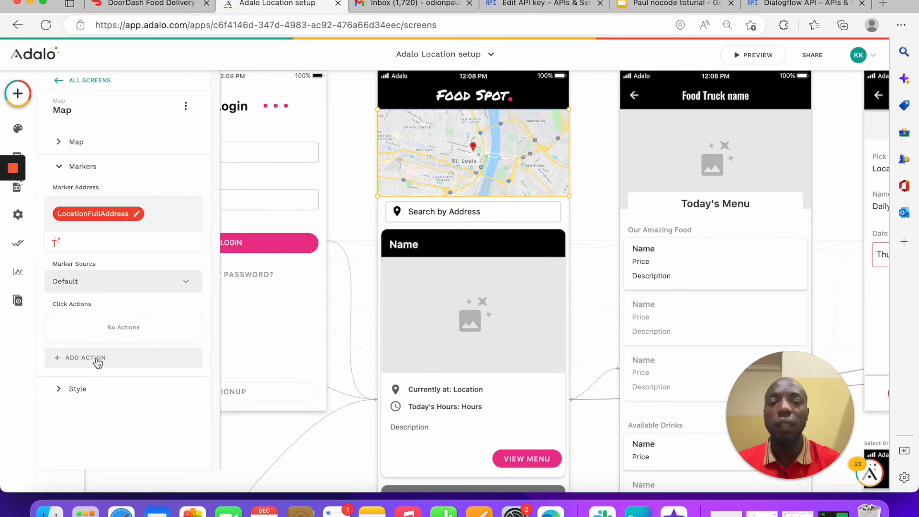
pyautogui.scroll(2, 729, 139)
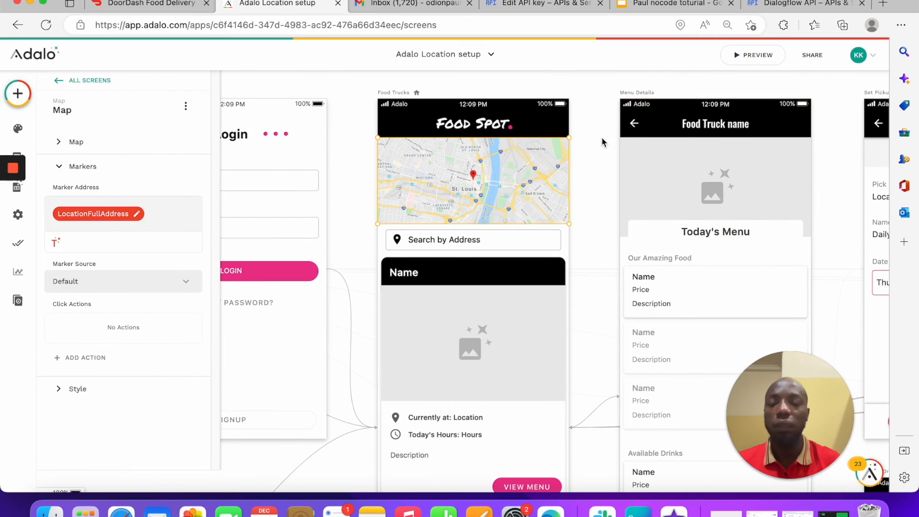
pyautogui.click(84, 357)
pyautogui.moveTo(136, 130)
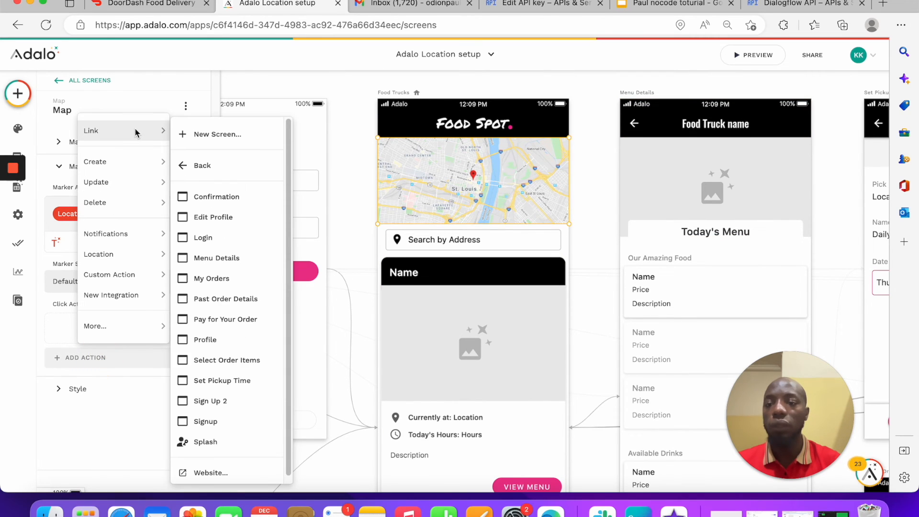
pyautogui.click(230, 258)
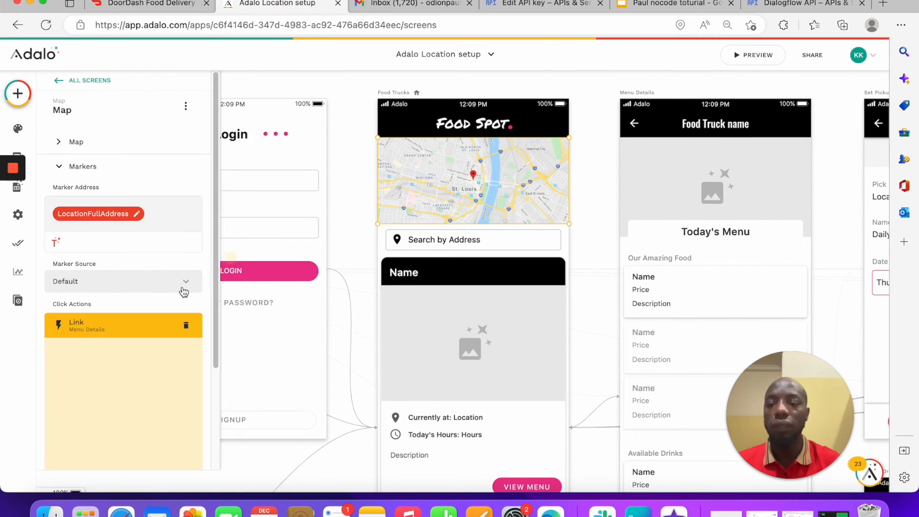
pyautogui.scroll(-3, 100, 354)
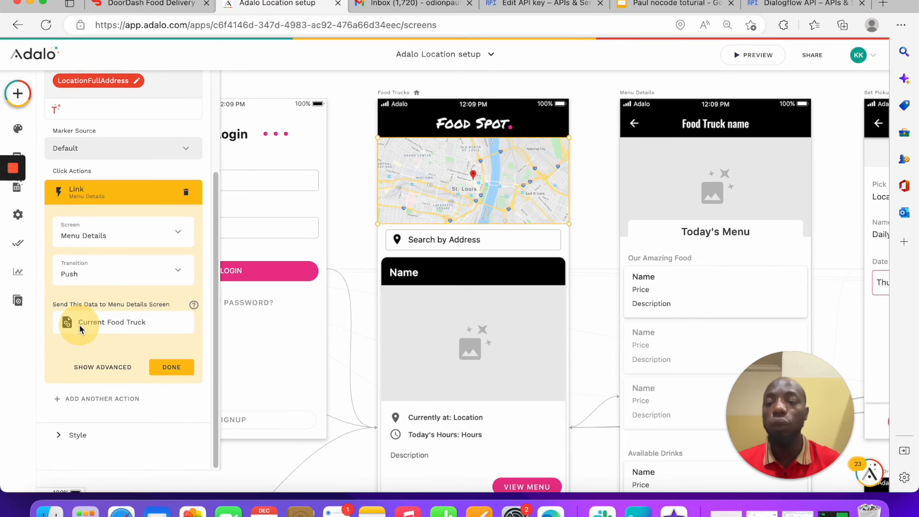
pyautogui.click(156, 367)
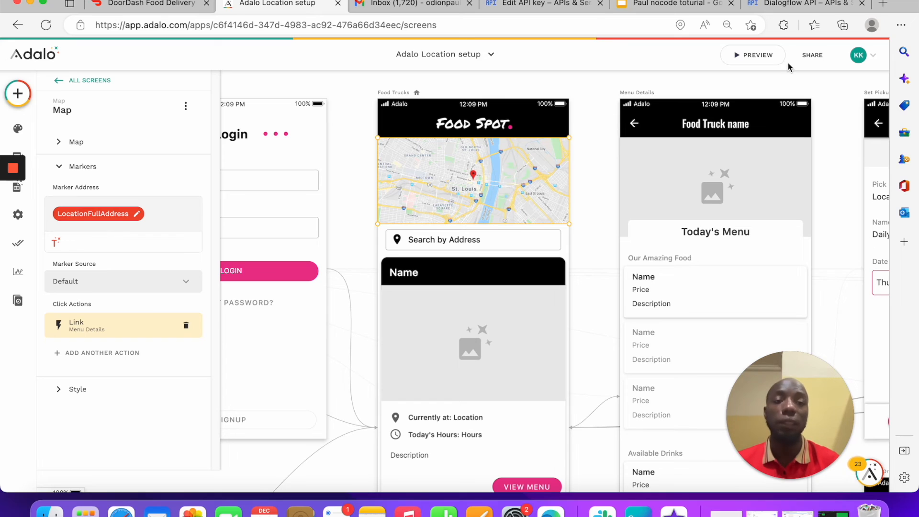
pyautogui.click(753, 55)
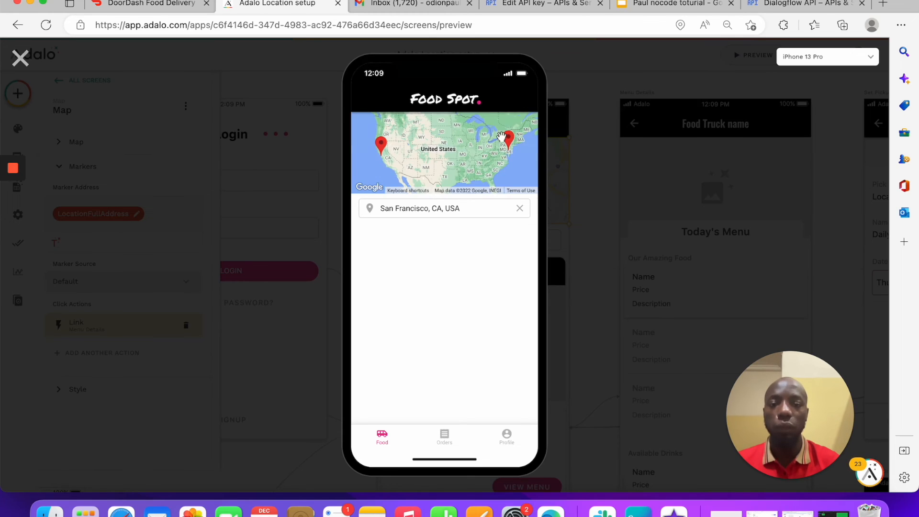
# Step: In preview, tap a map pin to open the Yellow Truck menu, start an order, then close
pyautogui.click(508, 142)
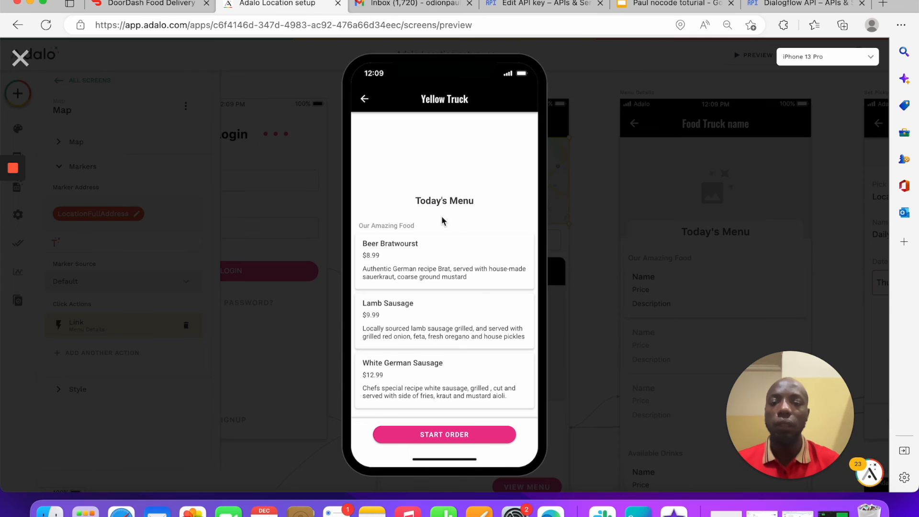
pyautogui.scroll(-3, 429, 186)
pyautogui.scroll(3, 429, 187)
pyautogui.scroll(-3, 429, 186)
pyautogui.click(477, 433)
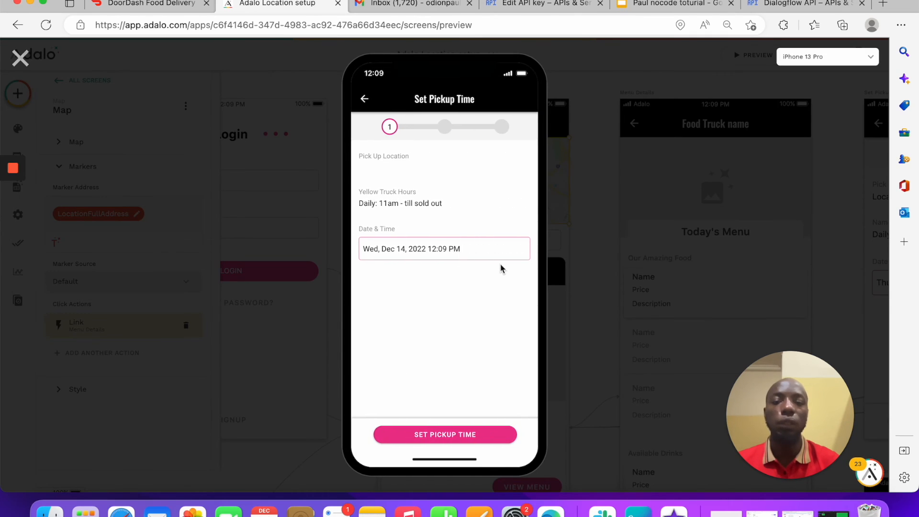
pyautogui.click(21, 59)
# Step: Close the map properties and select the 'Comparing two location' bullet in the slides, then open Gmail
pyautogui.click(581, 168)
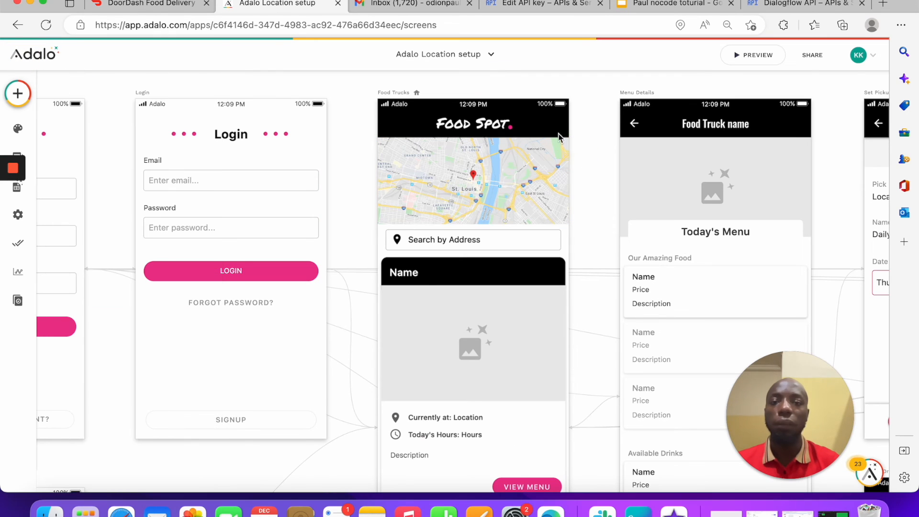
pyautogui.click(672, 2)
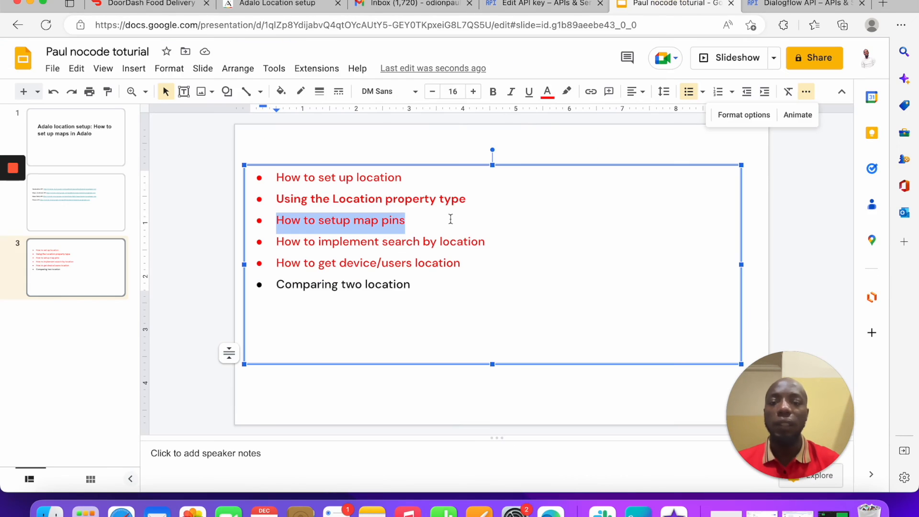
pyautogui.click(410, 284)
pyautogui.keyDown('shift'); pyautogui.click(250, 273); pyautogui.keyUp('shift')
pyautogui.moveTo(249, 273); pyautogui.dragTo(272, 299)
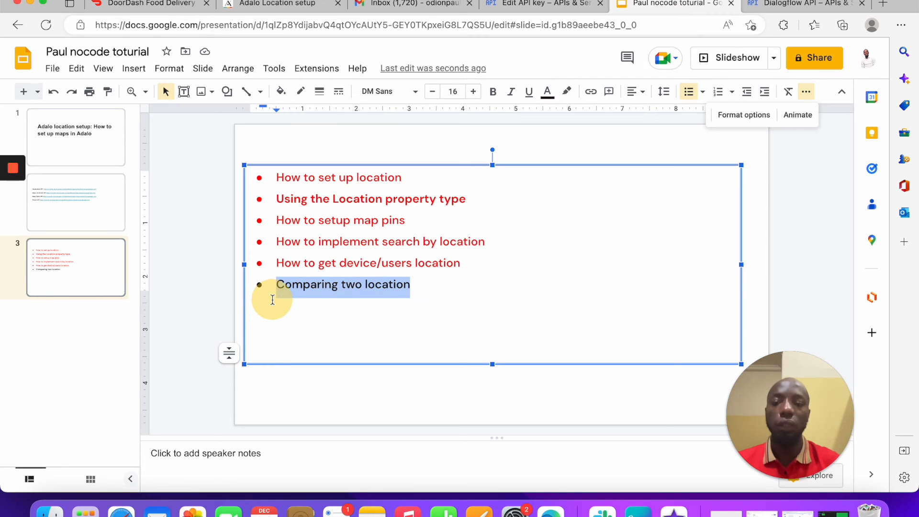
pyautogui.click(380, 140)
pyautogui.click(406, 3)
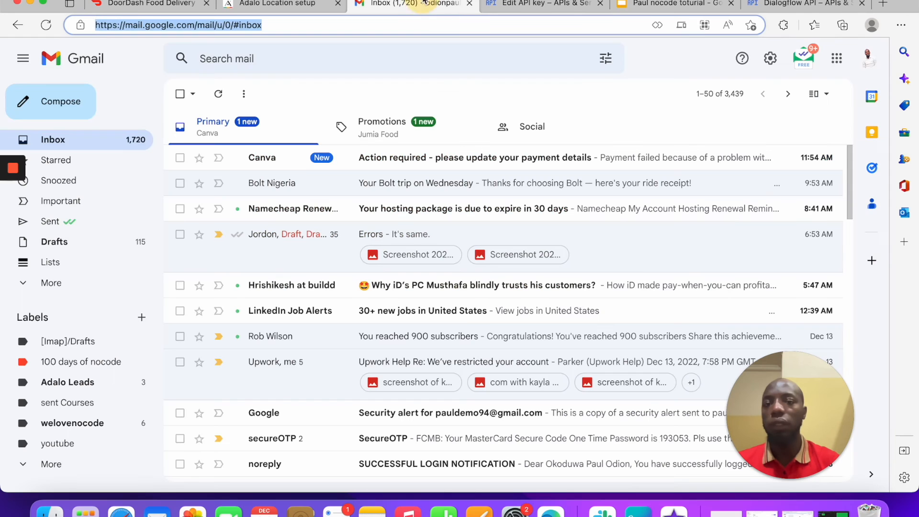
# Step: Switch from Gmail back to the Adalo Location setup tab
pyautogui.click(277, 4)
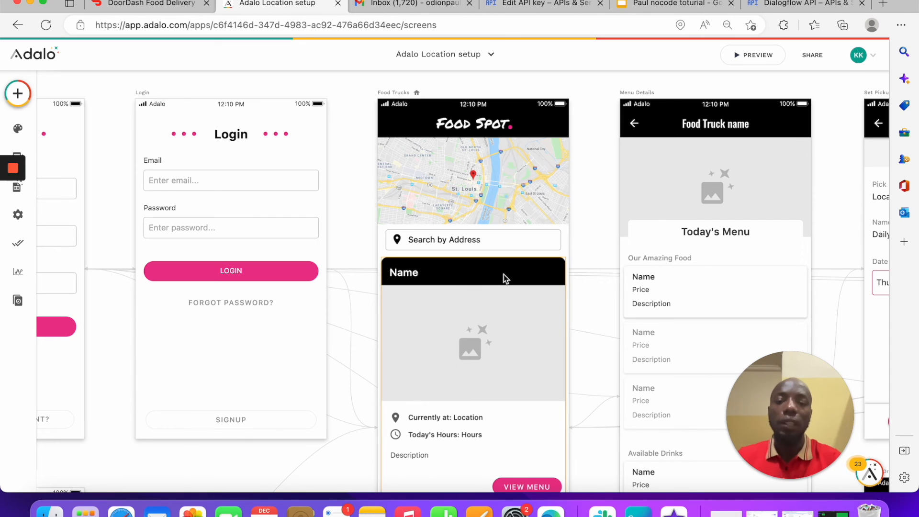
# Step: Duplicate the card's Description label just below it and clear the copy's text
pyautogui.scroll(-5, 506, 268)
pyautogui.click(441, 275)
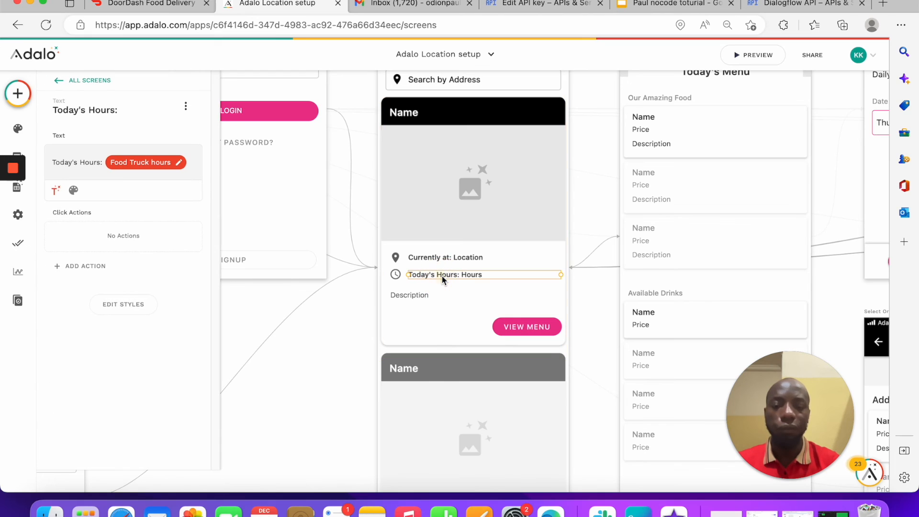
pyautogui.click(418, 294)
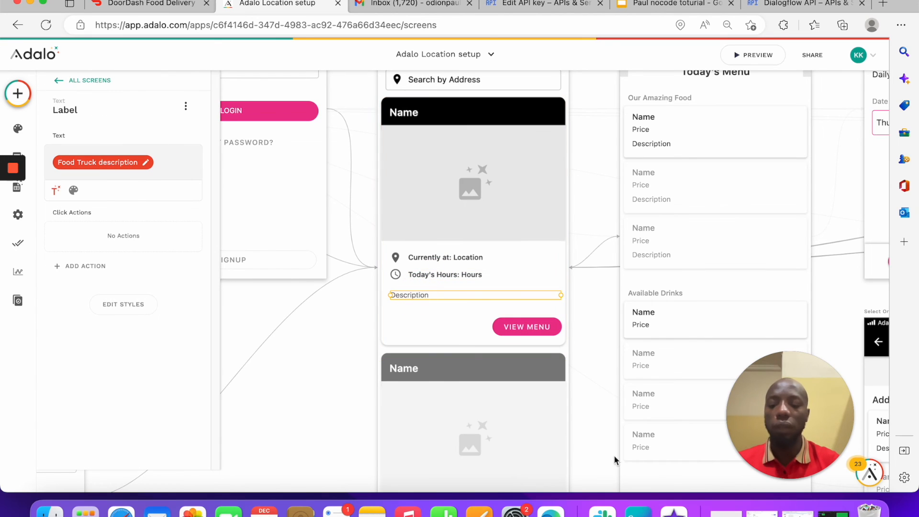
pyautogui.press('super+d')
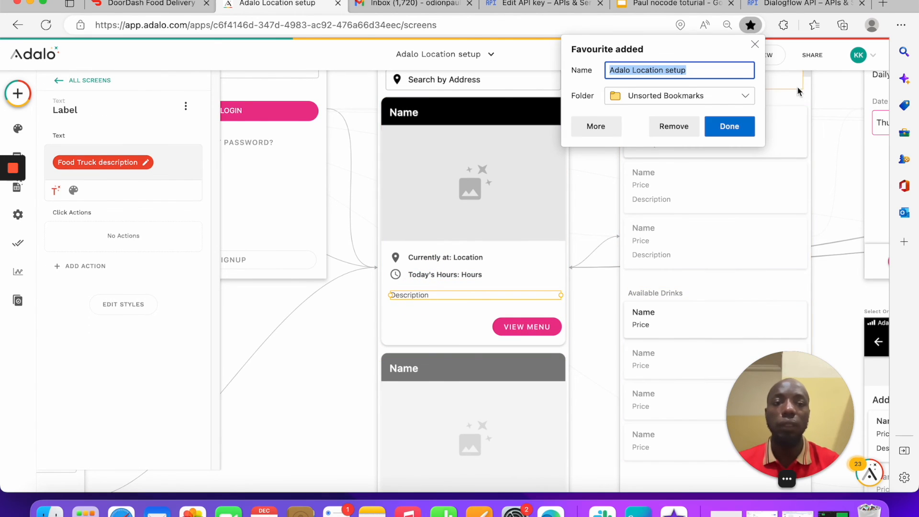
pyautogui.click(754, 44)
pyautogui.moveTo(445, 293); pyautogui.dragTo(444, 304)
pyautogui.click(168, 160)
pyautogui.press('BackSpace')
# Step: Insert a custom formula into the copied label, starting with the MILES distance function
pyautogui.click(73, 182)
pyautogui.click(55, 182)
pyautogui.moveTo(91, 354)
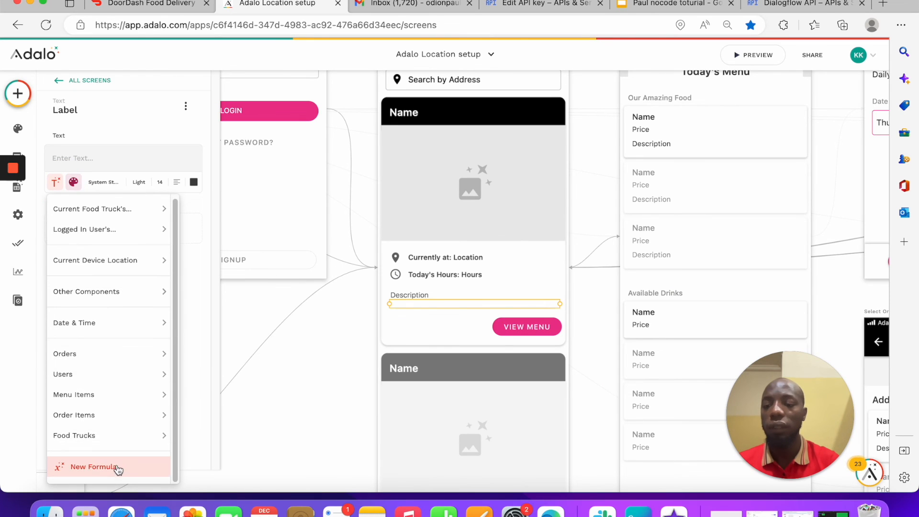
pyautogui.click(115, 468)
pyautogui.click(106, 161)
pyautogui.click(144, 215)
pyautogui.click(180, 217)
pyautogui.scroll(-2, 226, 306)
pyautogui.scroll(1, 226, 306)
pyautogui.moveTo(211, 289)
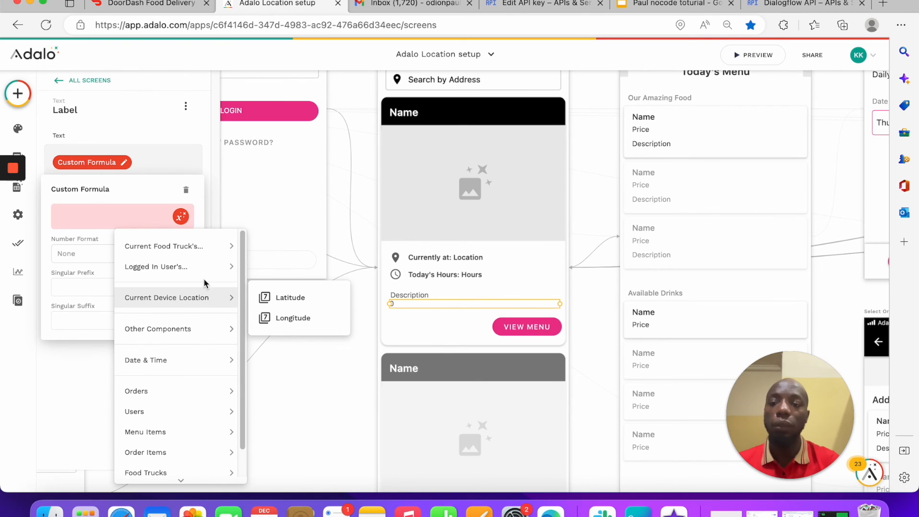
pyautogui.scroll(-1, 205, 282)
pyautogui.moveTo(226, 472)
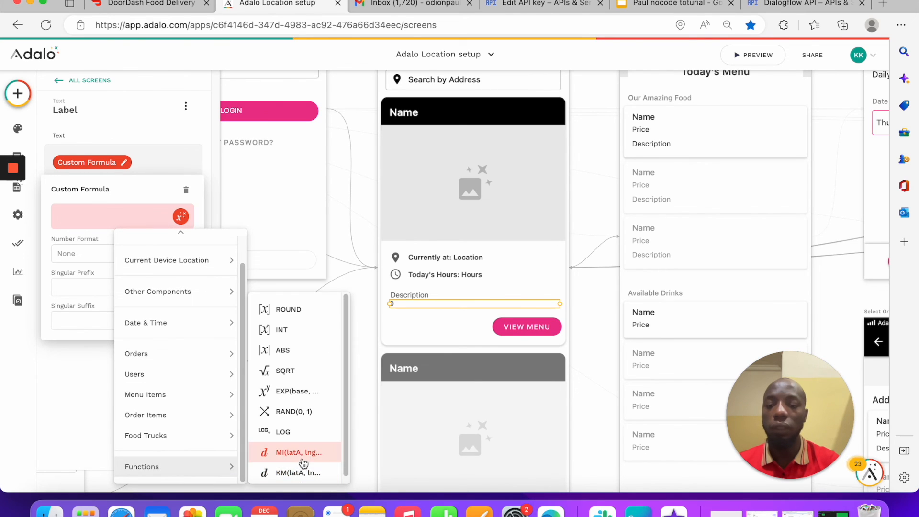
pyautogui.click(297, 453)
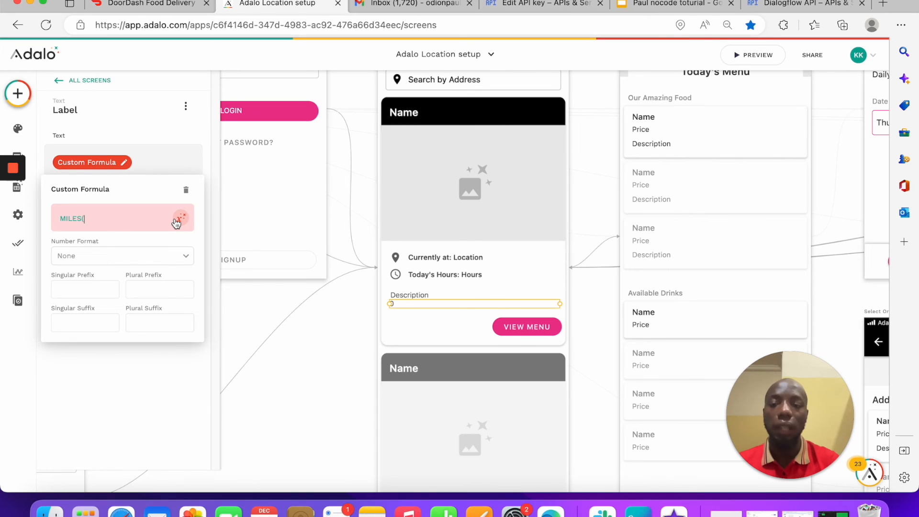
# Step: Add Truck location Latitude, '(+', and Truck location Longitude to the MILES formula
pyautogui.click(177, 218)
pyautogui.moveTo(183, 255)
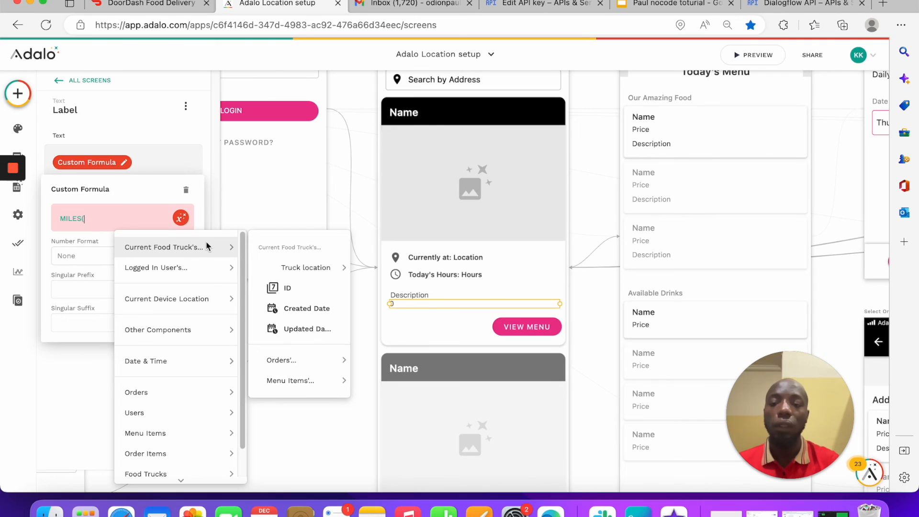
pyautogui.moveTo(336, 268)
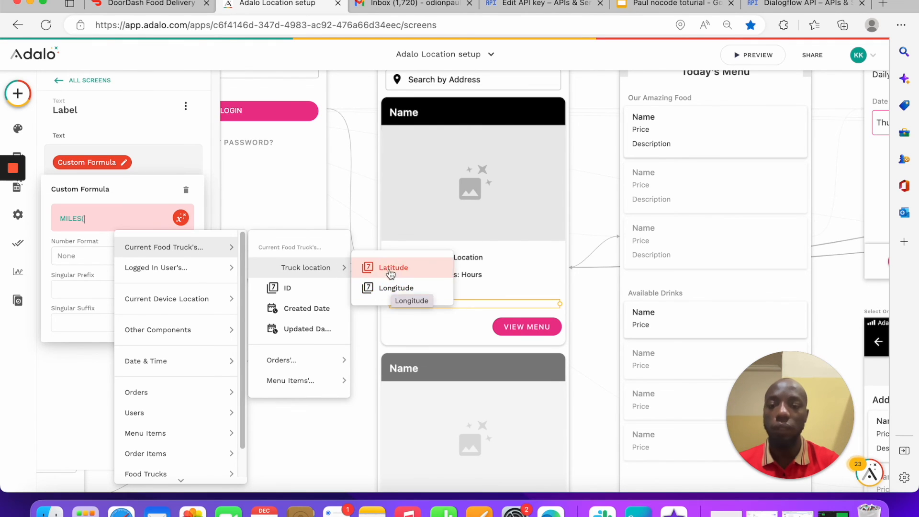
pyautogui.click(391, 269)
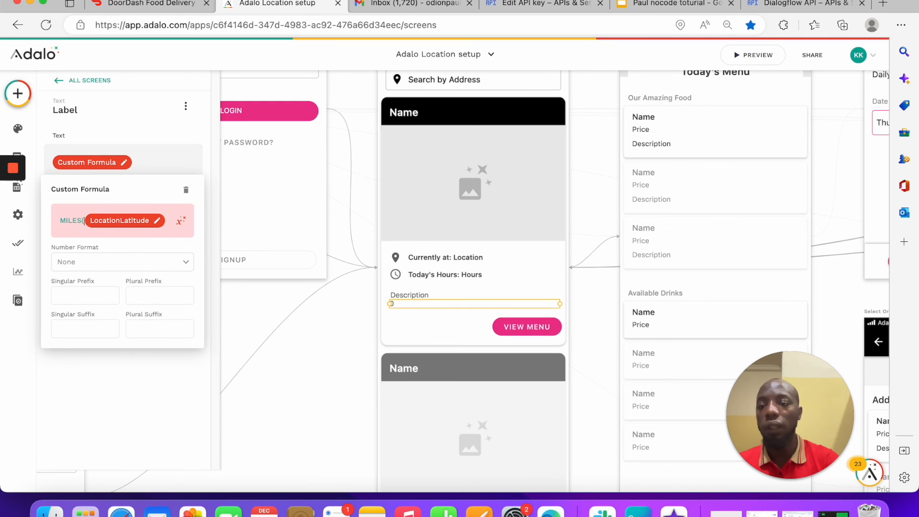
pyautogui.write('(')
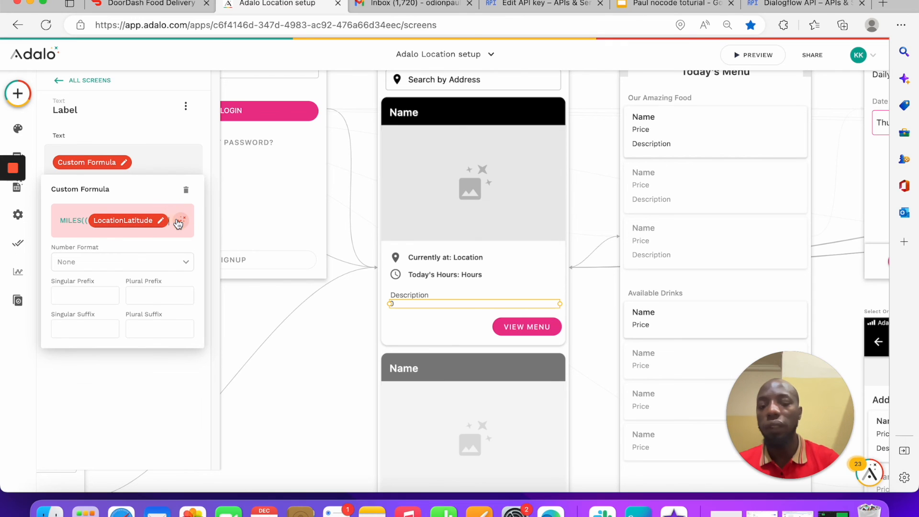
pyautogui.write('+')
pyautogui.click(180, 227)
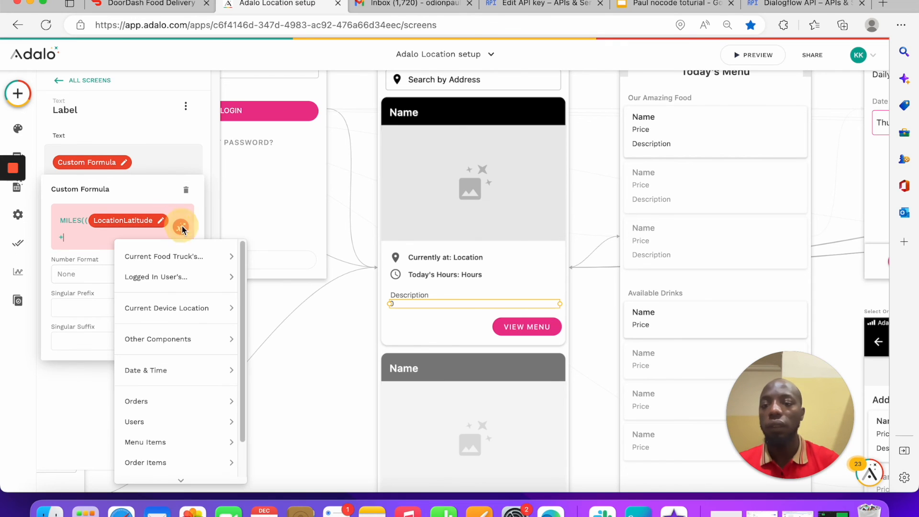
pyautogui.moveTo(313, 275)
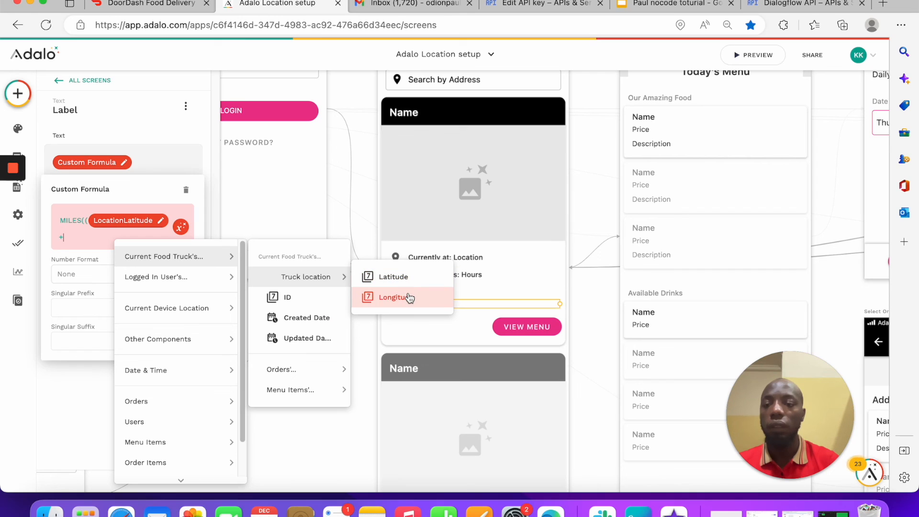
pyautogui.click(409, 298)
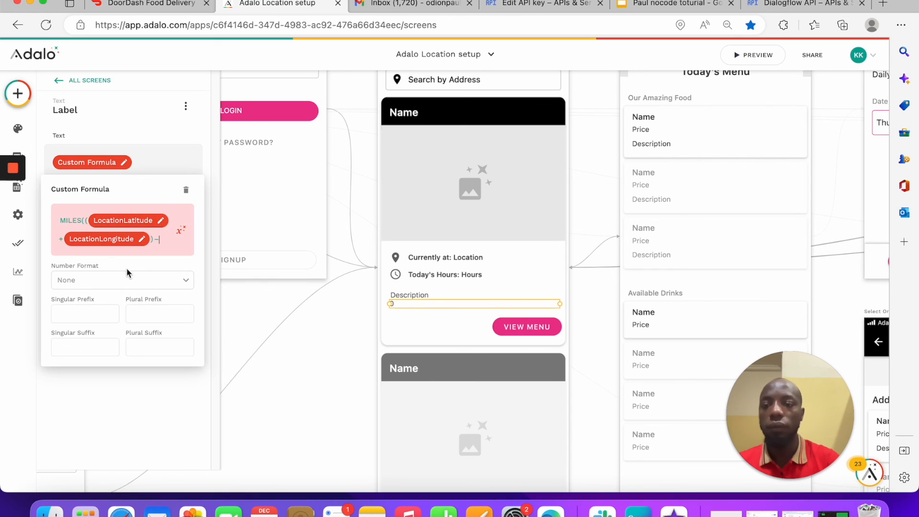
# Step: Continue with the device's Latitude, '+', the truck's Longitude, and close with '))'
pyautogui.click(182, 231)
pyautogui.moveTo(204, 319)
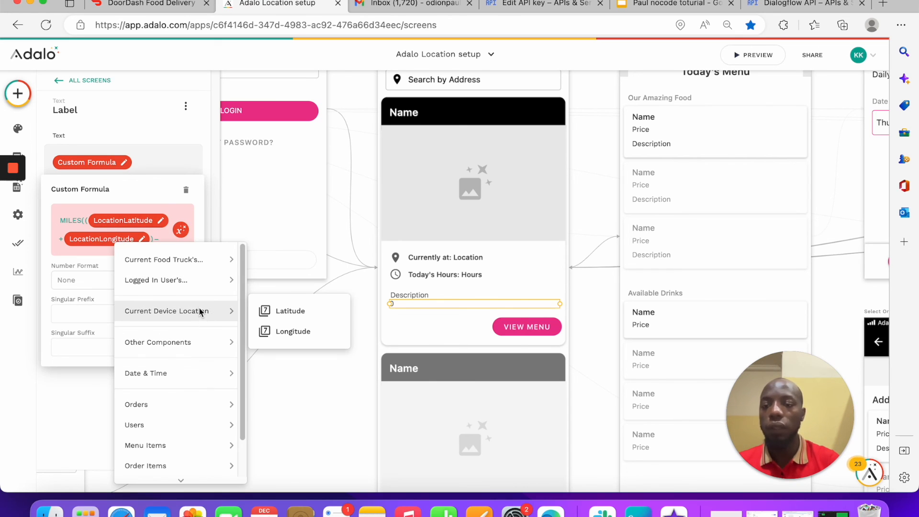
pyautogui.click(303, 312)
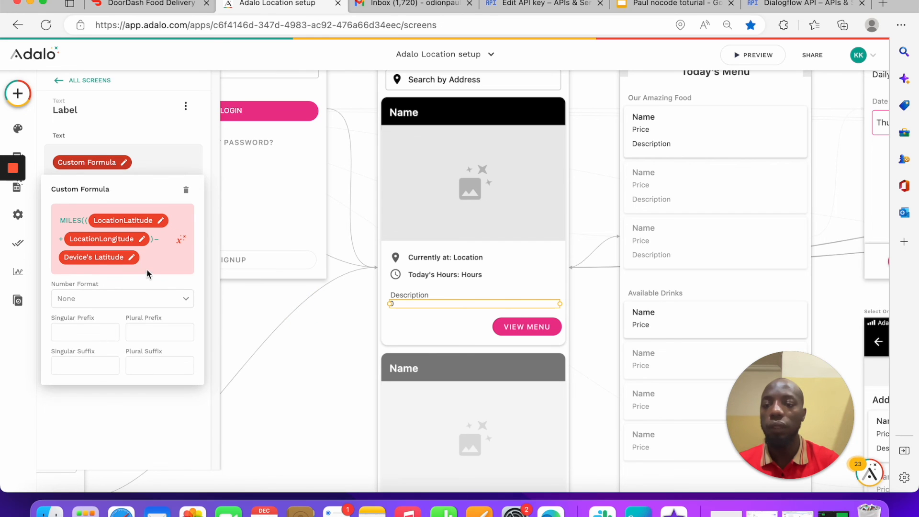
pyautogui.write('+')
pyautogui.click(180, 238)
pyautogui.moveTo(229, 268)
pyautogui.moveTo(325, 289)
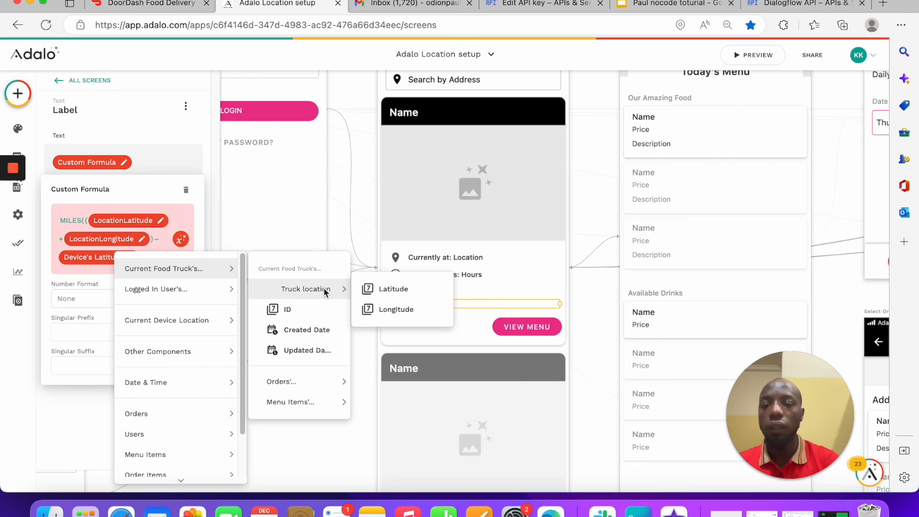
pyautogui.click(395, 310)
pyautogui.click(155, 273)
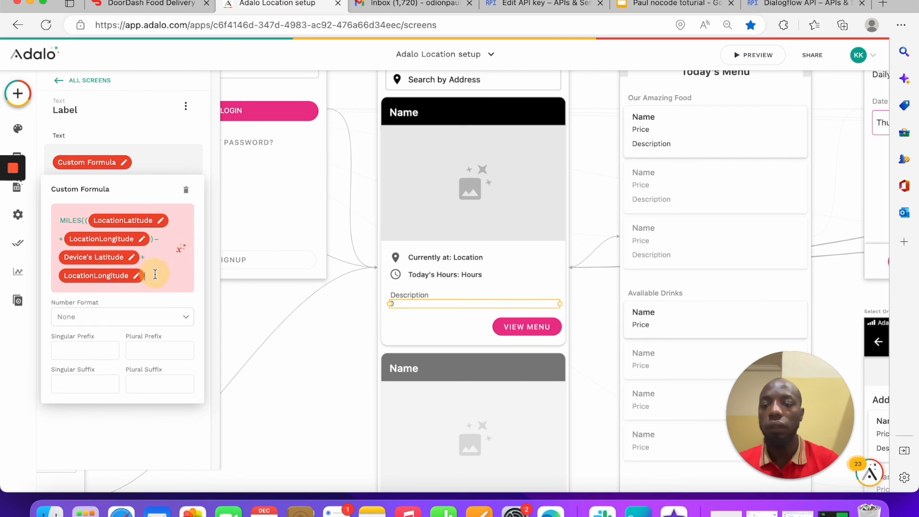
pyautogui.write('))')
# Step: Keep Number Format None and prefix the formula with the text 'current distance'
pyautogui.click(127, 322)
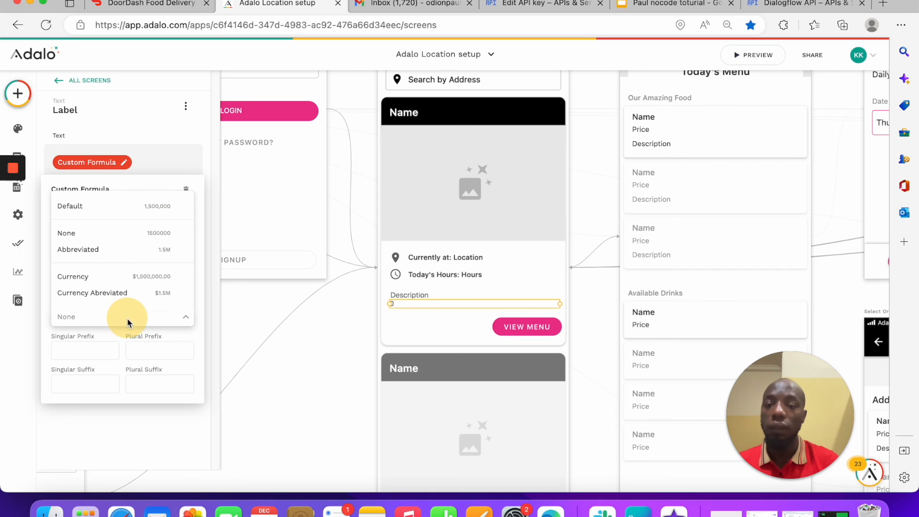
pyautogui.click(129, 324)
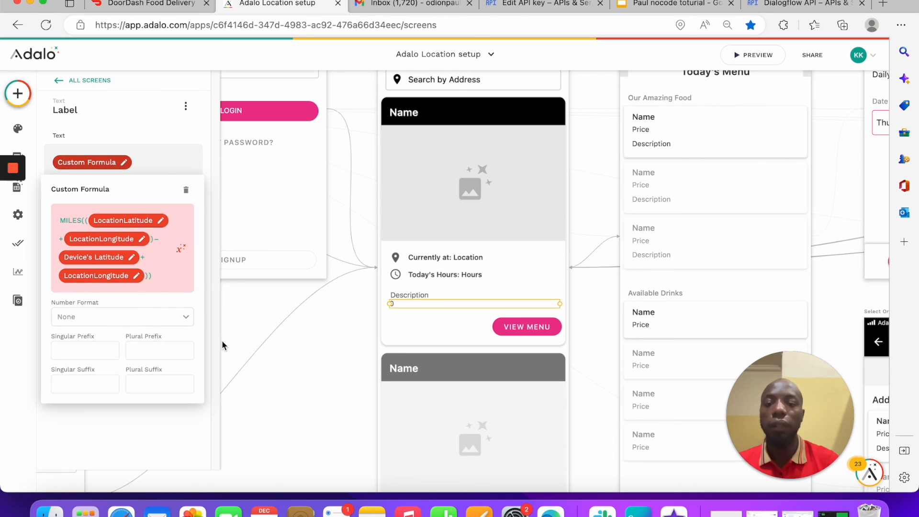
pyautogui.click(247, 316)
pyautogui.click(165, 162)
pyautogui.write('cur')
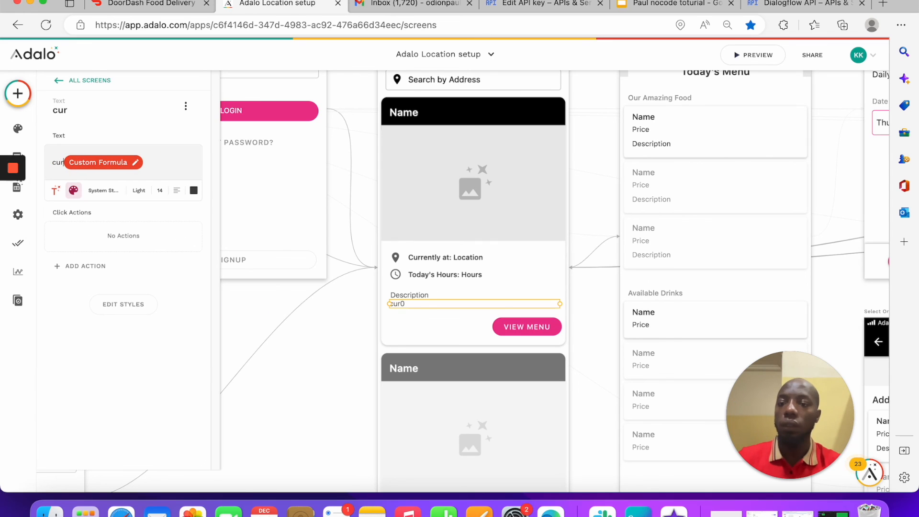
pyautogui.write('rent distant')
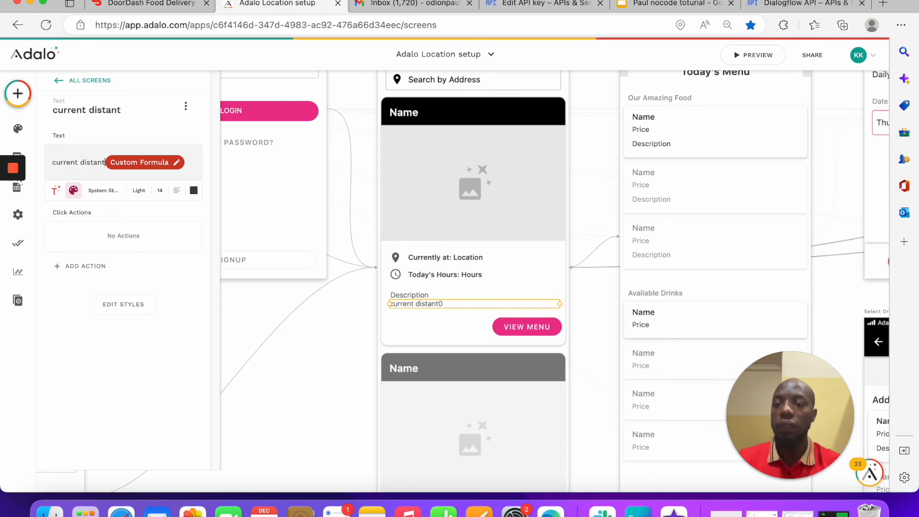
pyautogui.press('BackSpace')
pyautogui.write('ce')
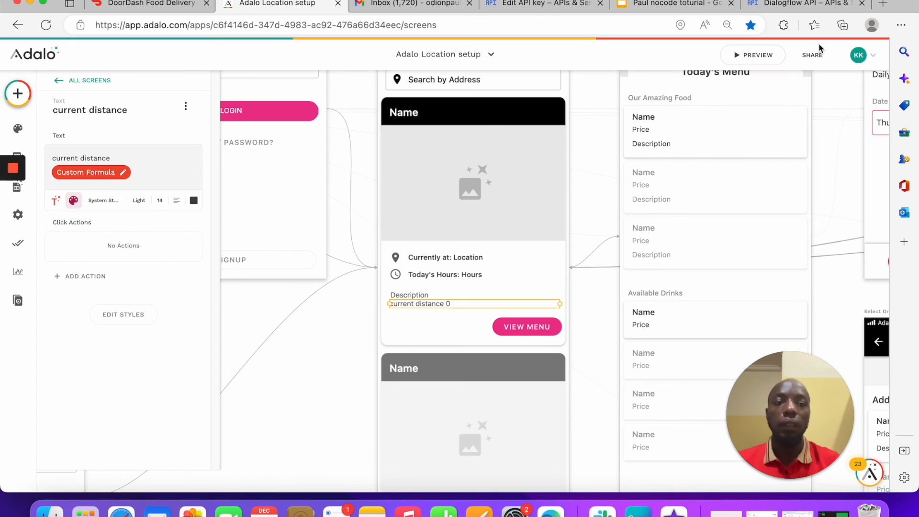
pyautogui.click(765, 54)
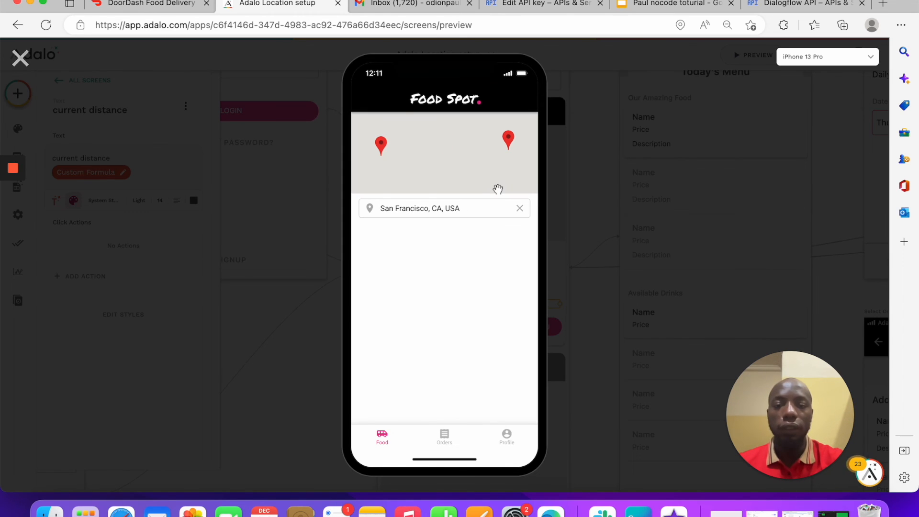
pyautogui.click(381, 143)
pyautogui.click(364, 102)
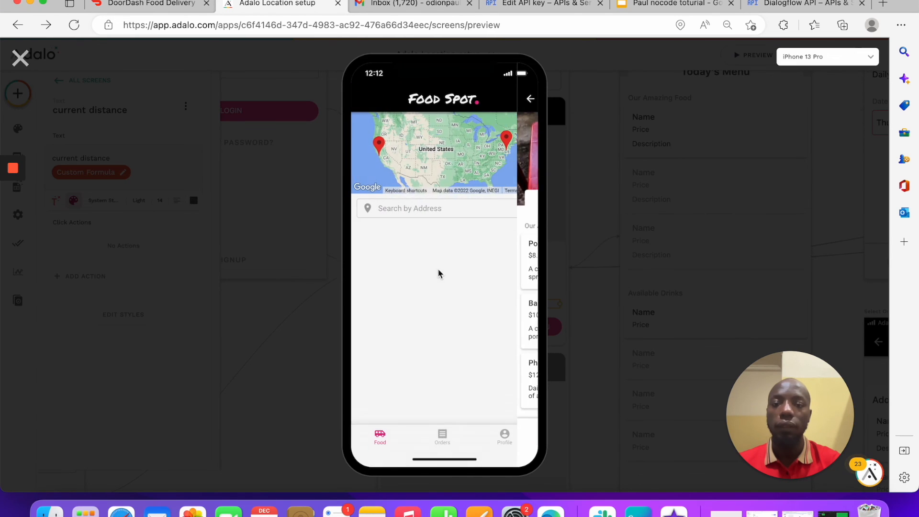
pyautogui.scroll(-5, 446, 251)
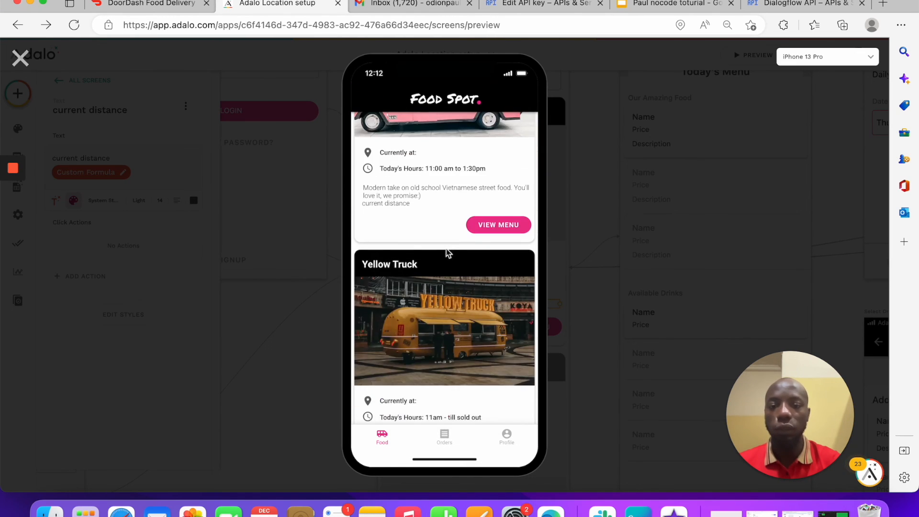
pyautogui.scroll(2, 447, 252)
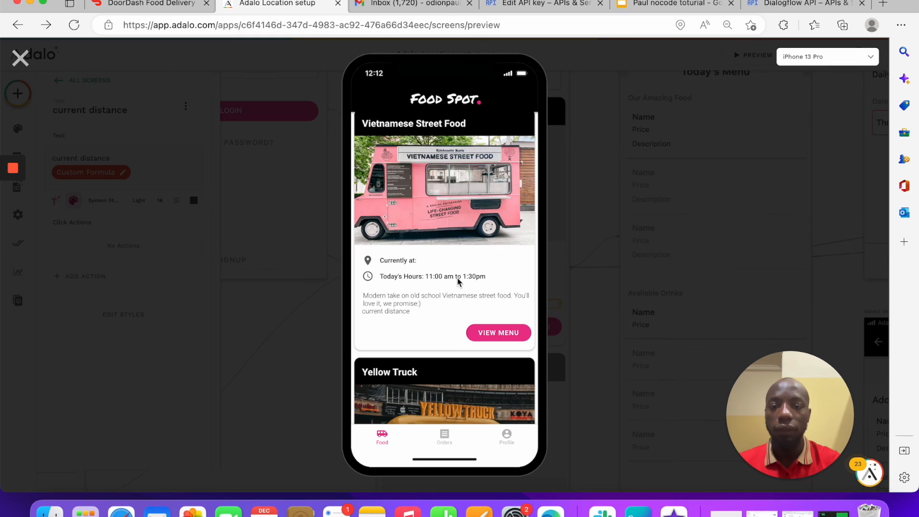
pyautogui.scroll(-5, 458, 281)
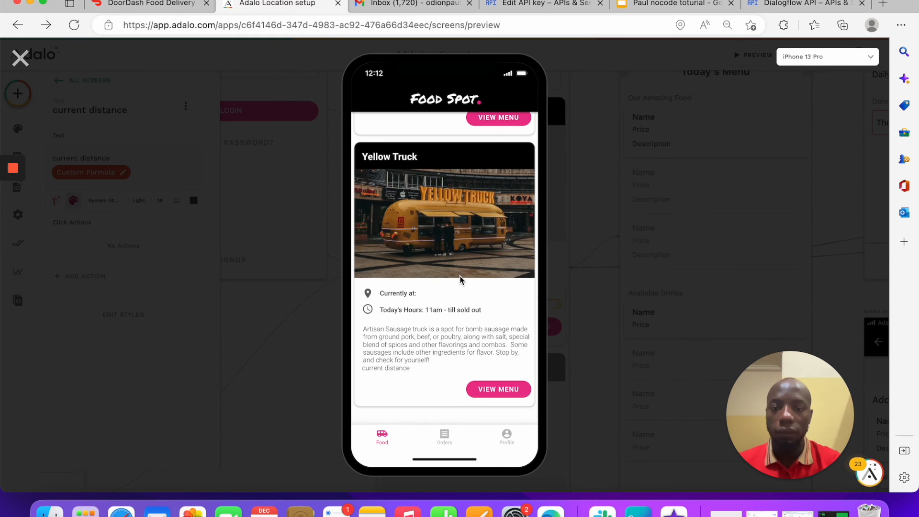
pyautogui.scroll(2, 433, 332)
pyautogui.scroll(-2, 417, 342)
pyautogui.click(415, 368)
pyautogui.scroll(-3, 410, 380)
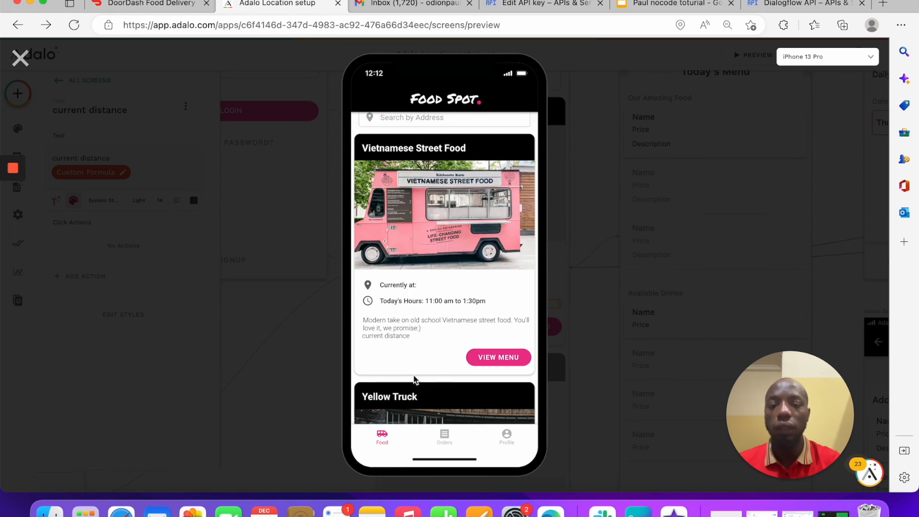
pyautogui.click(21, 59)
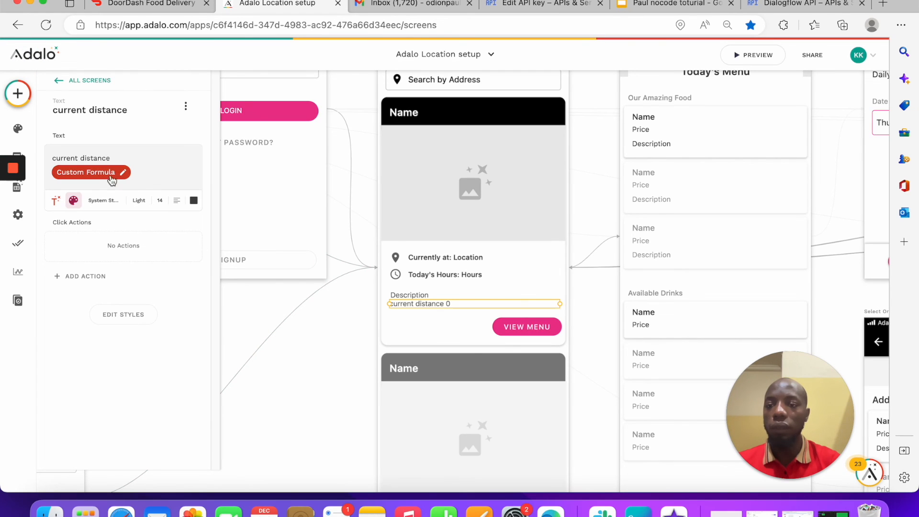
# Step: Reopen the Custom Formula, type '(' right after the minus sign, and close the editor
pyautogui.click(95, 173)
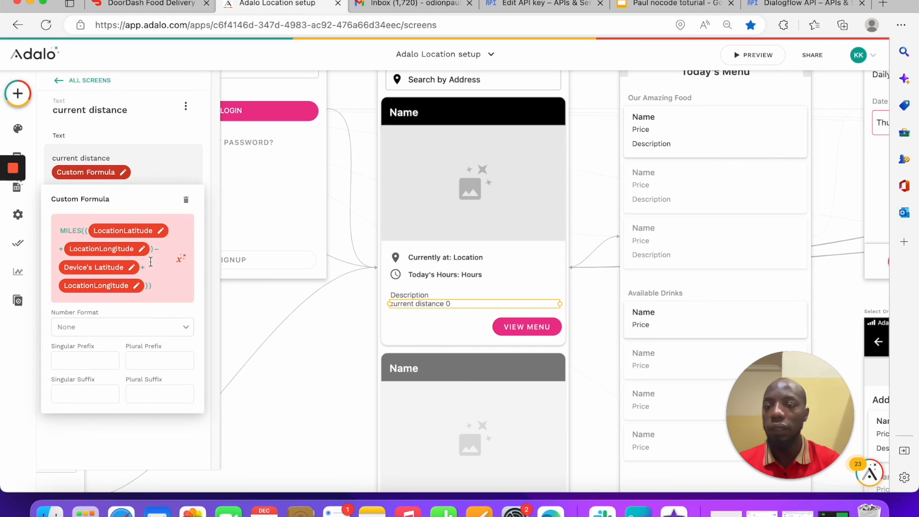
pyautogui.click(171, 250)
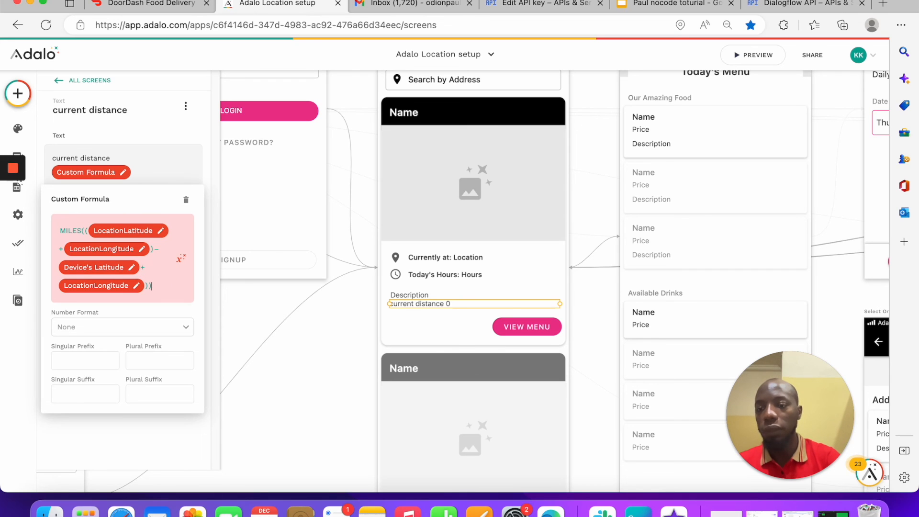
pyautogui.click(159, 249)
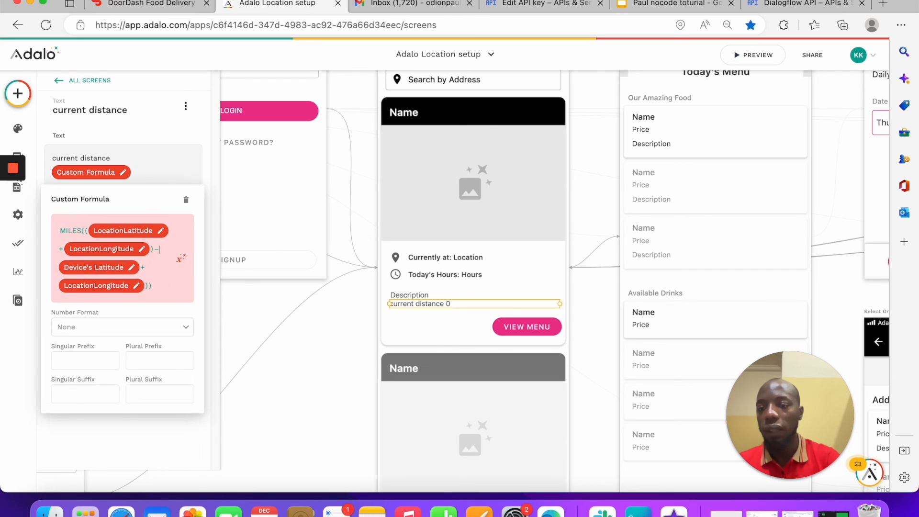
pyautogui.write('(')
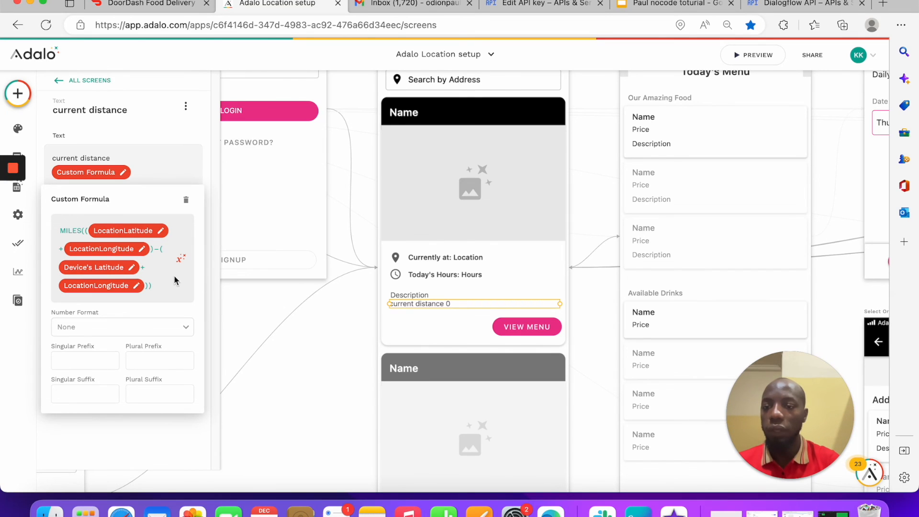
pyautogui.click(238, 306)
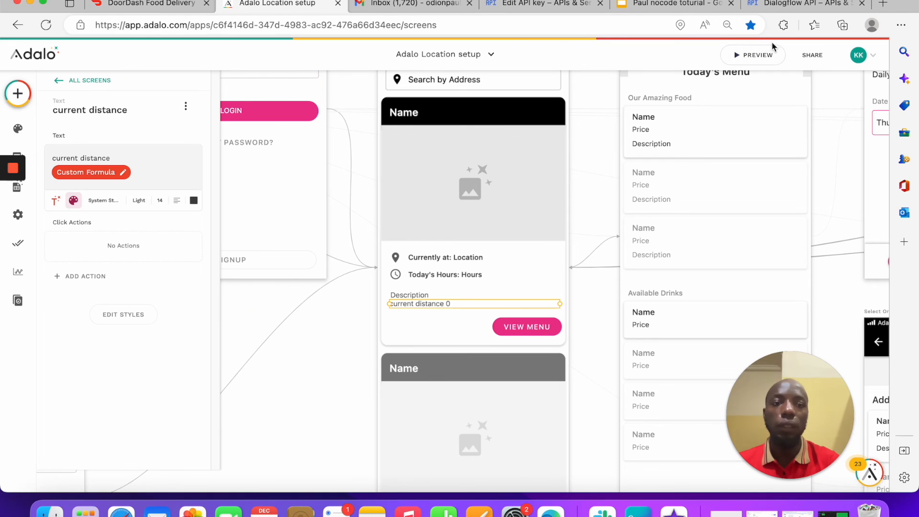
pyautogui.click(753, 55)
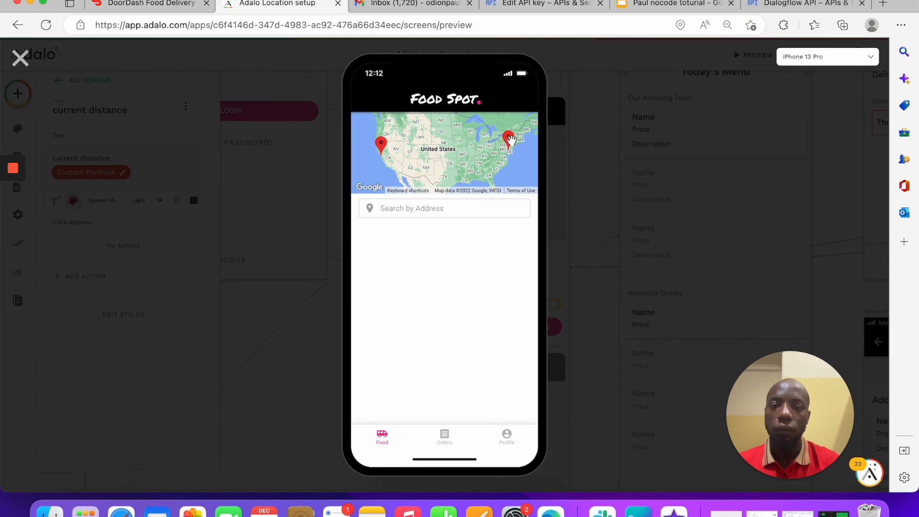
pyautogui.click(510, 139)
pyautogui.click(364, 96)
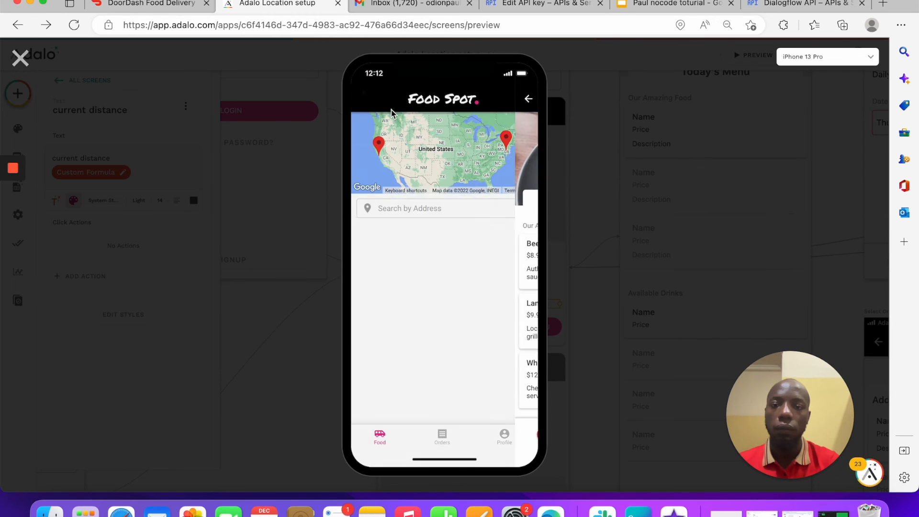
pyautogui.scroll(-5, 423, 297)
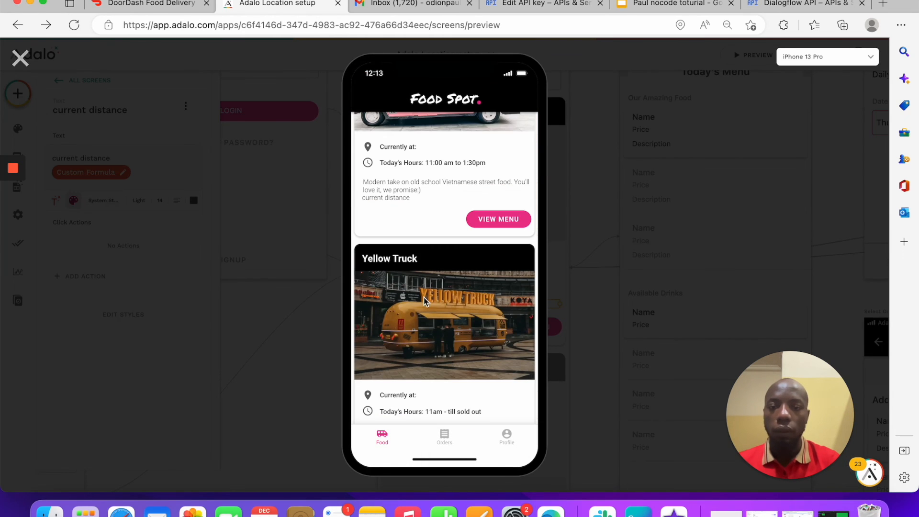
pyautogui.click(397, 205)
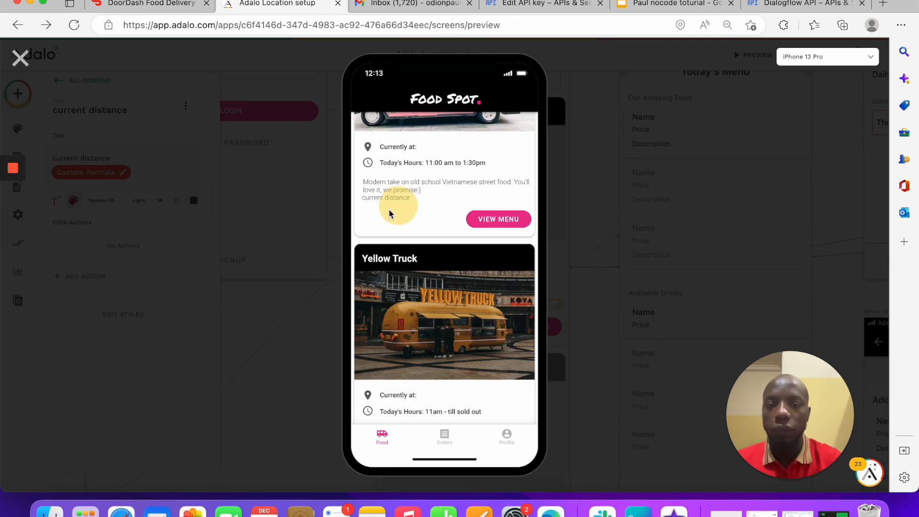
pyautogui.scroll(-3, 421, 259)
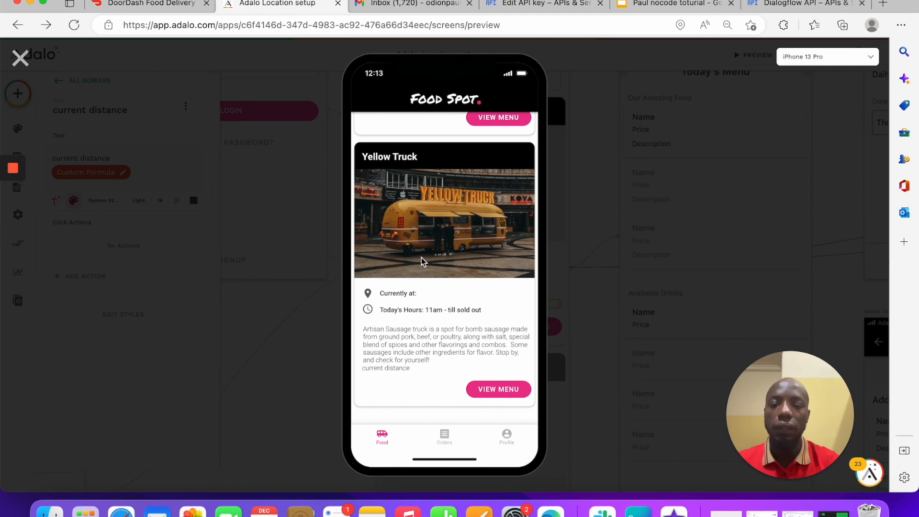
pyautogui.click(20, 58)
pyautogui.click(446, 303)
pyautogui.click(84, 172)
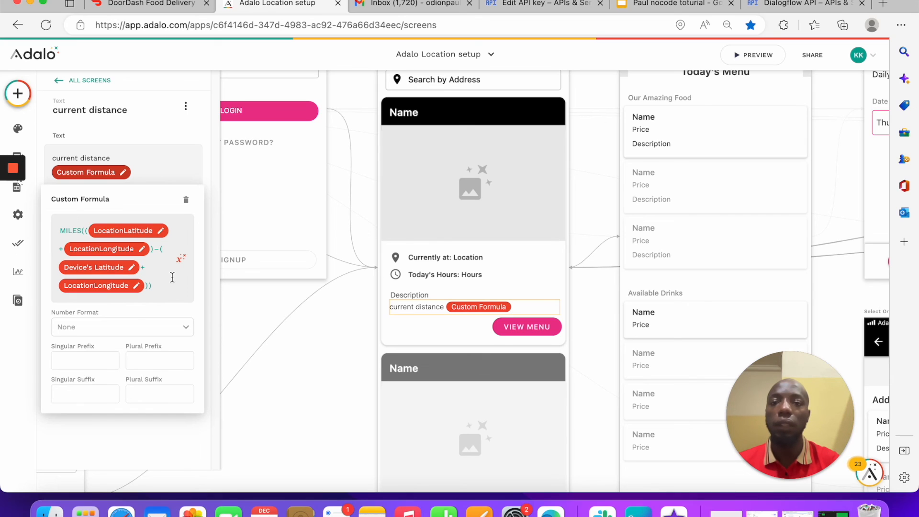
pyautogui.click(341, 184)
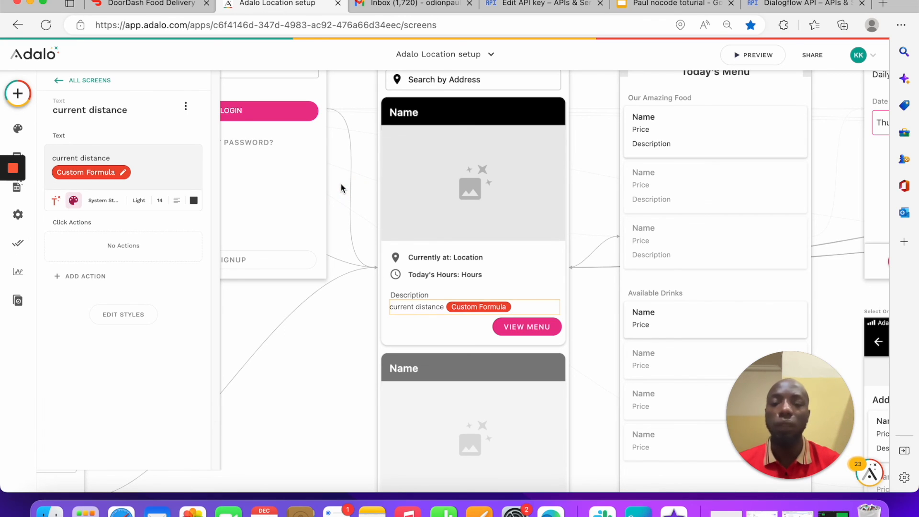